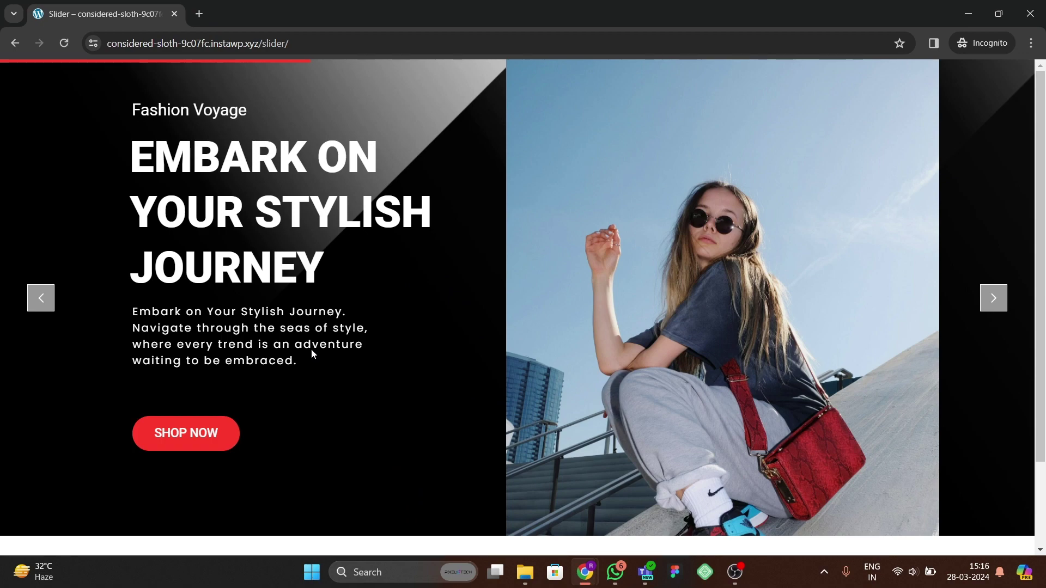
- Preview the published Slider page, reloading it and advancing through its fashion slides to examine their animations and layout
{"action": "scroll", "coordinate": [327, 332], "scroll_direction": "down", "scroll_amount": 2}
{"action": "scroll", "coordinate": [339, 314], "scroll_direction": "up", "scroll_amount": 2}
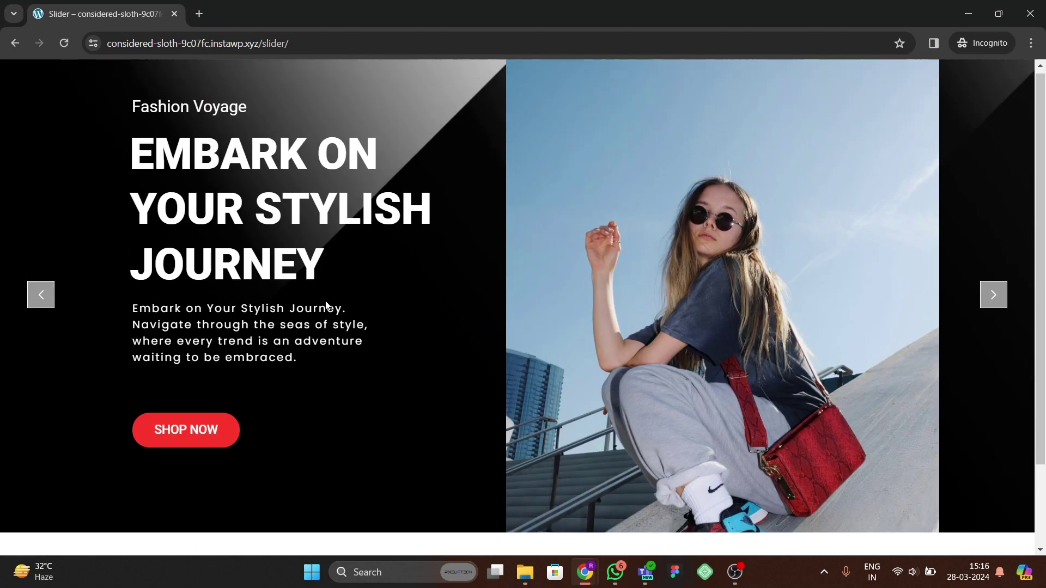
{"action": "left_click", "coordinate": [66, 38]}
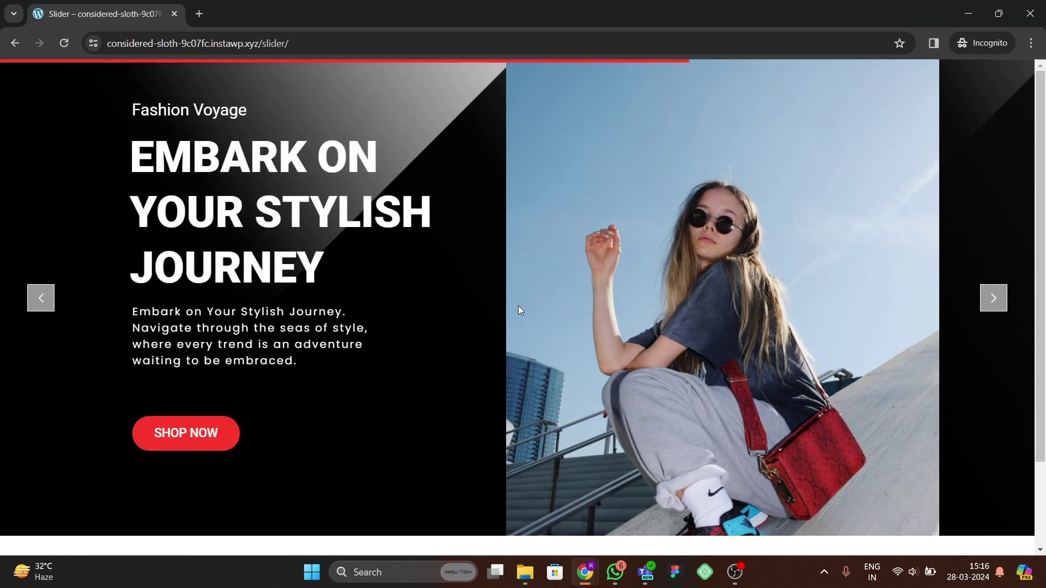
{"action": "left_click", "coordinate": [992, 297]}
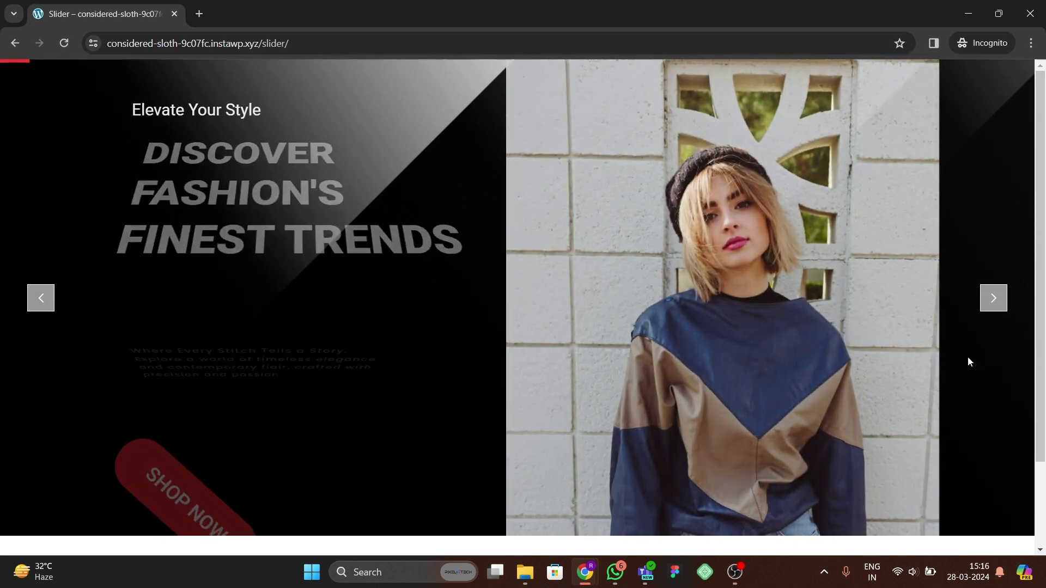
{"action": "left_click", "coordinate": [996, 298]}
{"action": "left_click", "coordinate": [995, 298]}
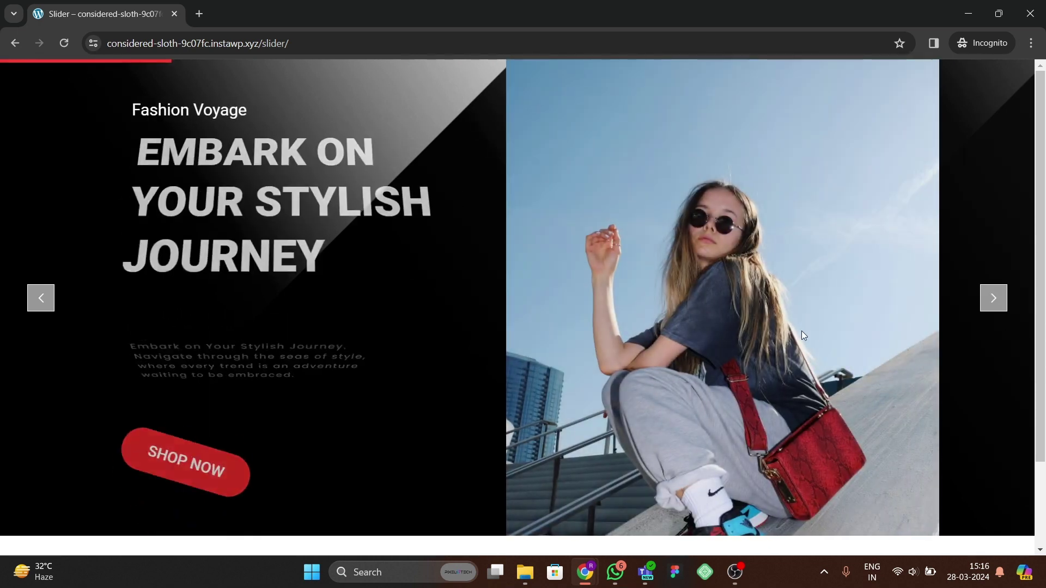
{"action": "left_click", "coordinate": [991, 301]}
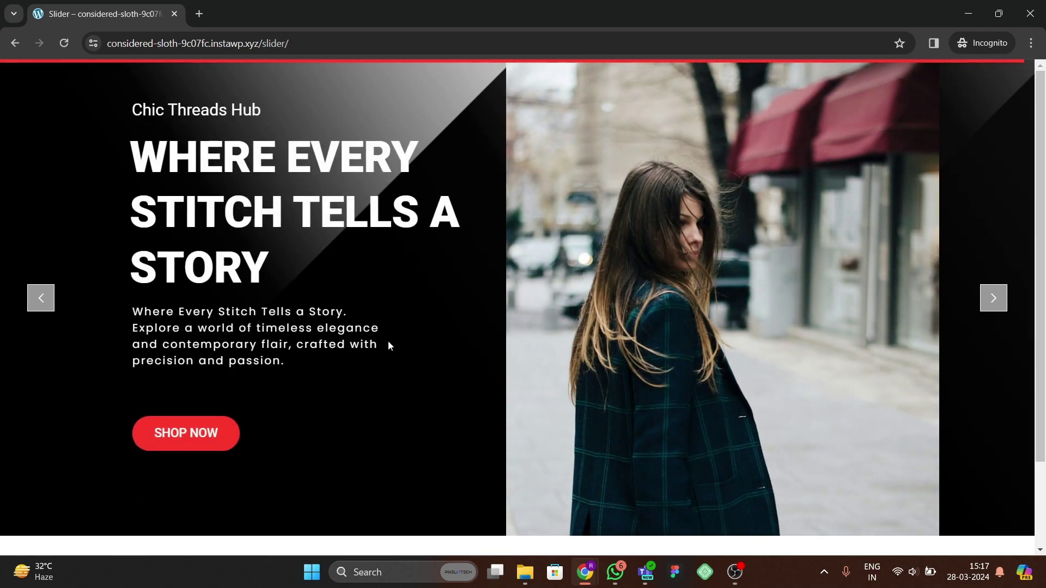
{"action": "scroll", "coordinate": [445, 369], "scroll_direction": "down", "scroll_amount": 1}
{"action": "scroll", "coordinate": [455, 365], "scroll_direction": "up", "scroll_amount": 1}
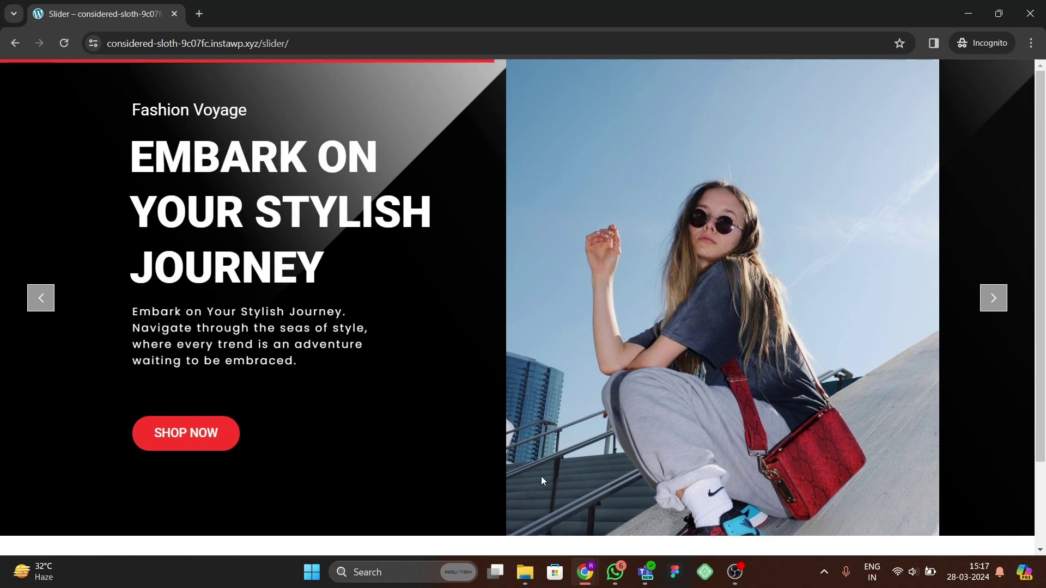
- Switch to the logged-in browser window, close the extra site homepage and show the WordPress Pages list
{"action": "mouse_move", "coordinate": [586, 586]}
{"action": "left_click", "coordinate": [510, 507]}
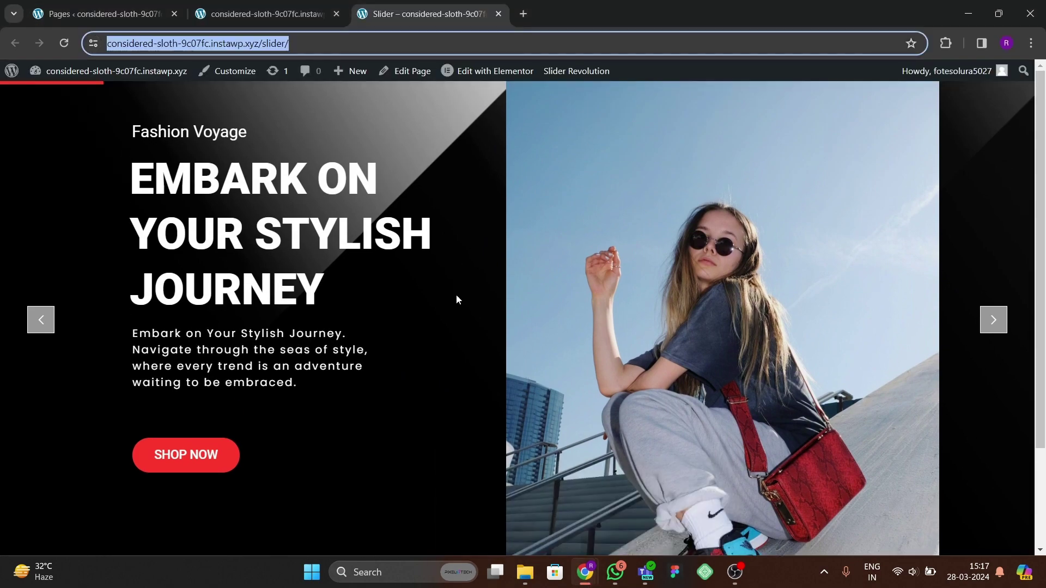
{"action": "left_click", "coordinate": [317, 14]}
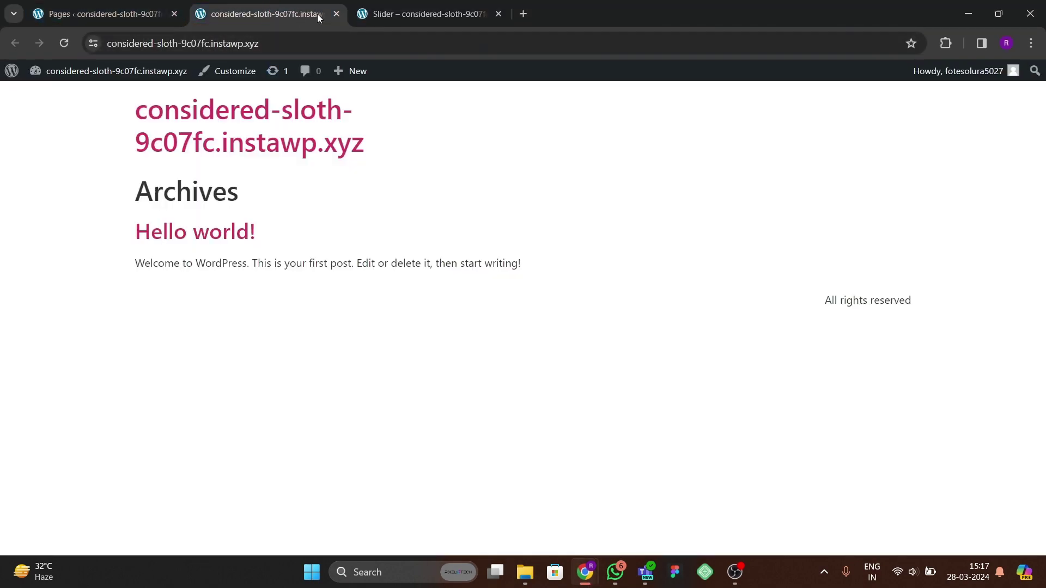
{"action": "left_click", "coordinate": [337, 14]}
{"action": "left_click", "coordinate": [130, 17]}
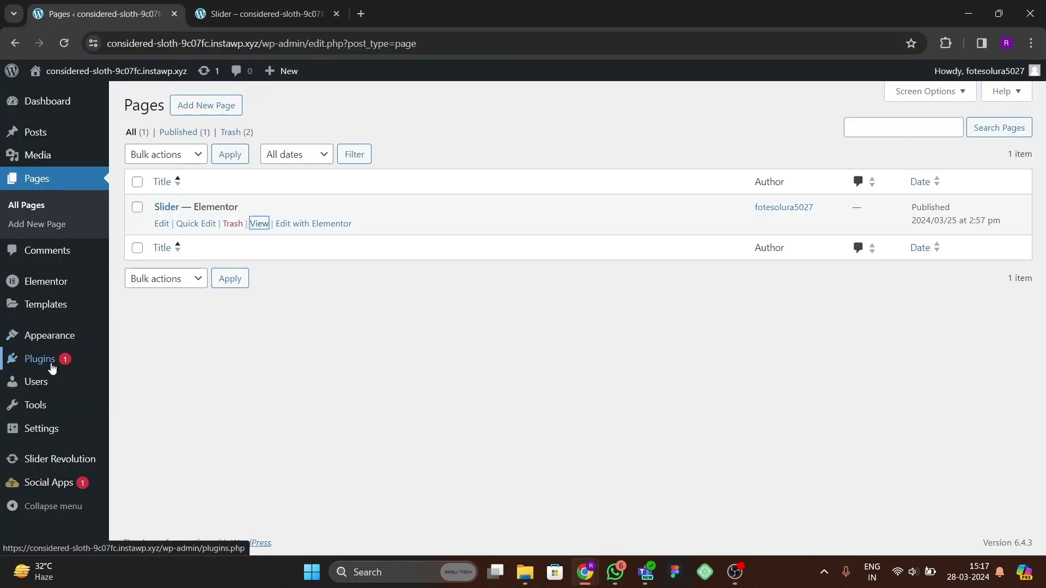
- Check the site's active theme and its list of installed plugins
{"action": "mouse_move", "coordinate": [56, 465]}
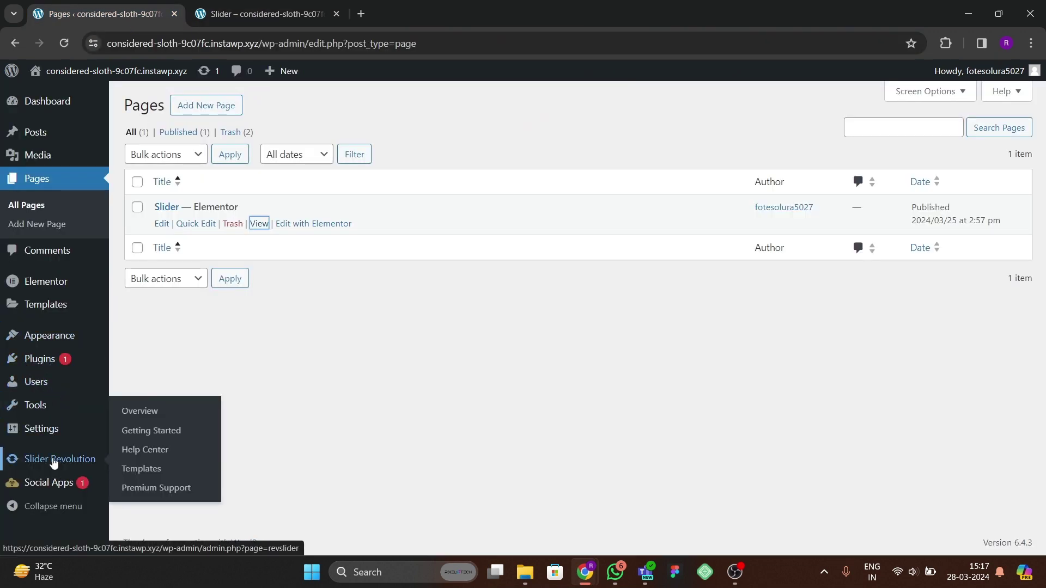
{"action": "mouse_move", "coordinate": [48, 336]}
{"action": "left_click", "coordinate": [152, 344]}
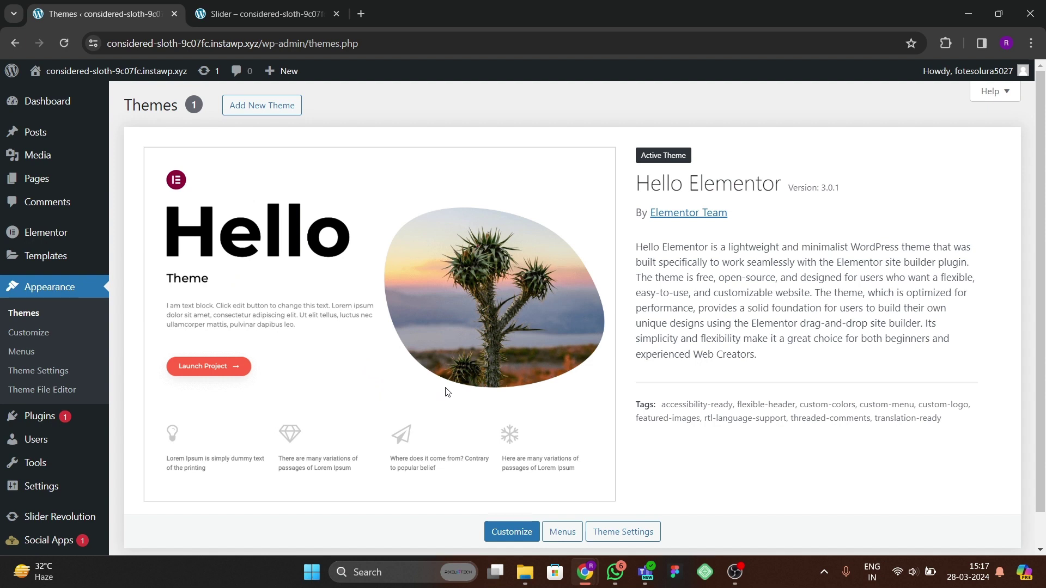
{"action": "mouse_move", "coordinate": [13, 416]}
{"action": "scroll", "coordinate": [14, 417], "scroll_direction": "down", "scroll_amount": 1}
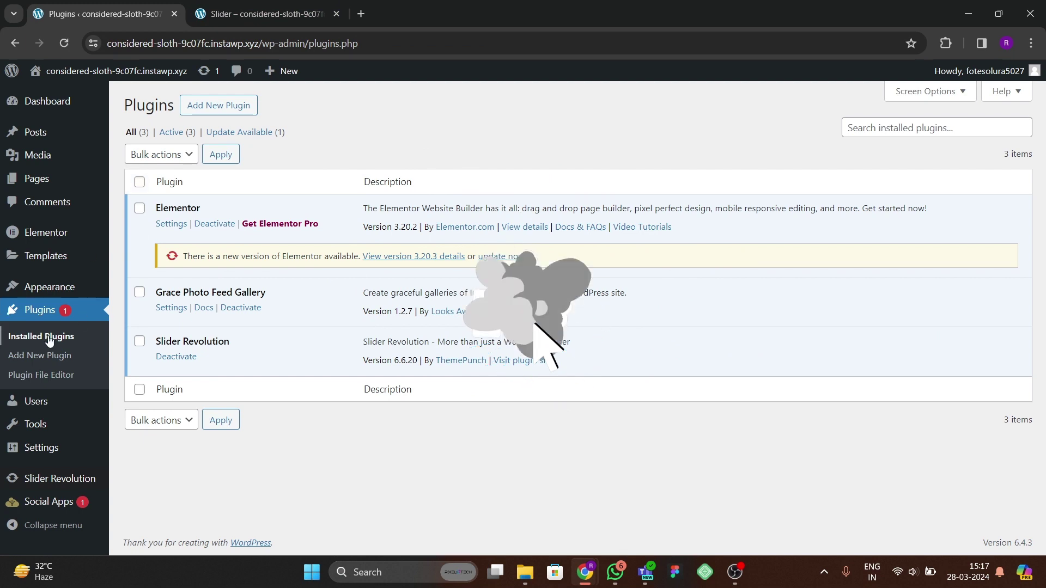
- Create a new WordPress page titled "slider2"
{"action": "mouse_move", "coordinate": [41, 180]}
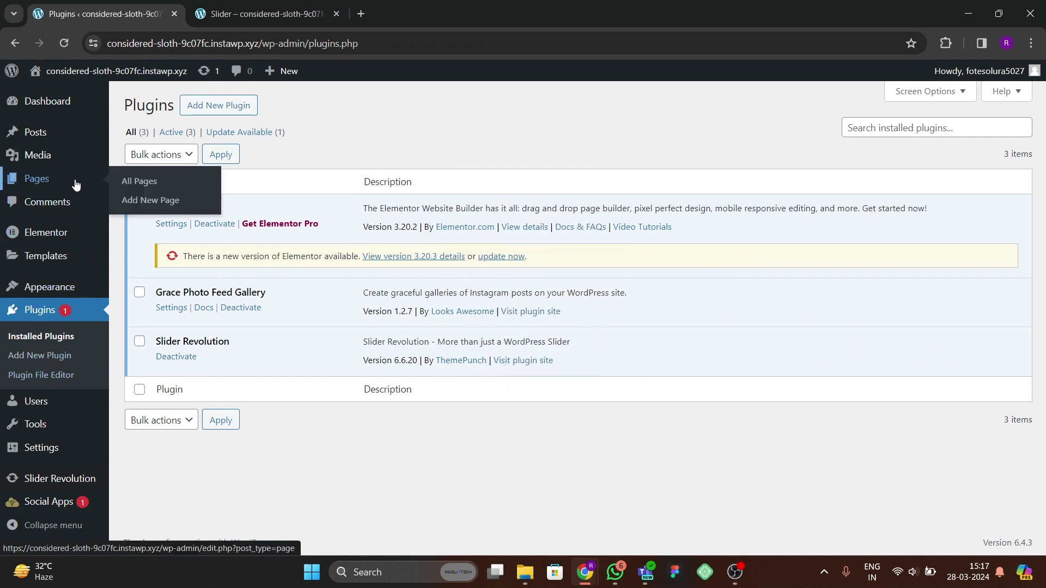
{"action": "left_click", "coordinate": [139, 182]}
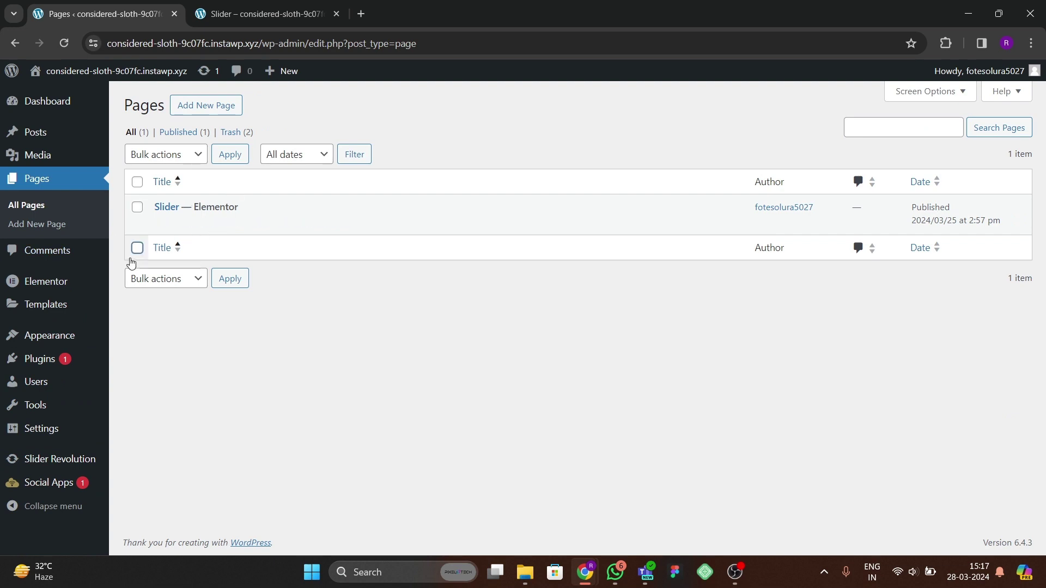
{"action": "left_click", "coordinate": [213, 107]}
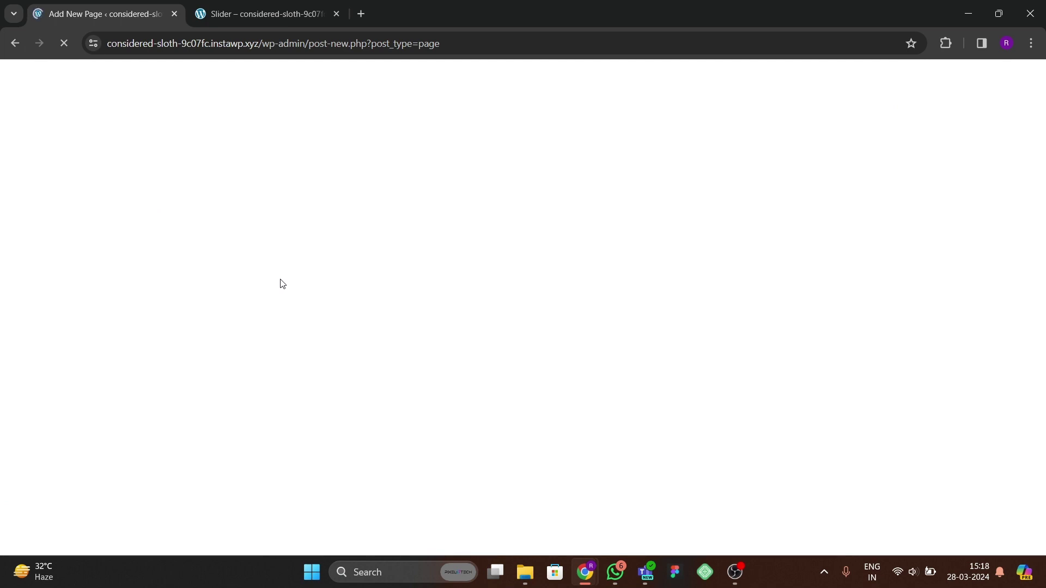
{"action": "left_click", "coordinate": [227, 163]}
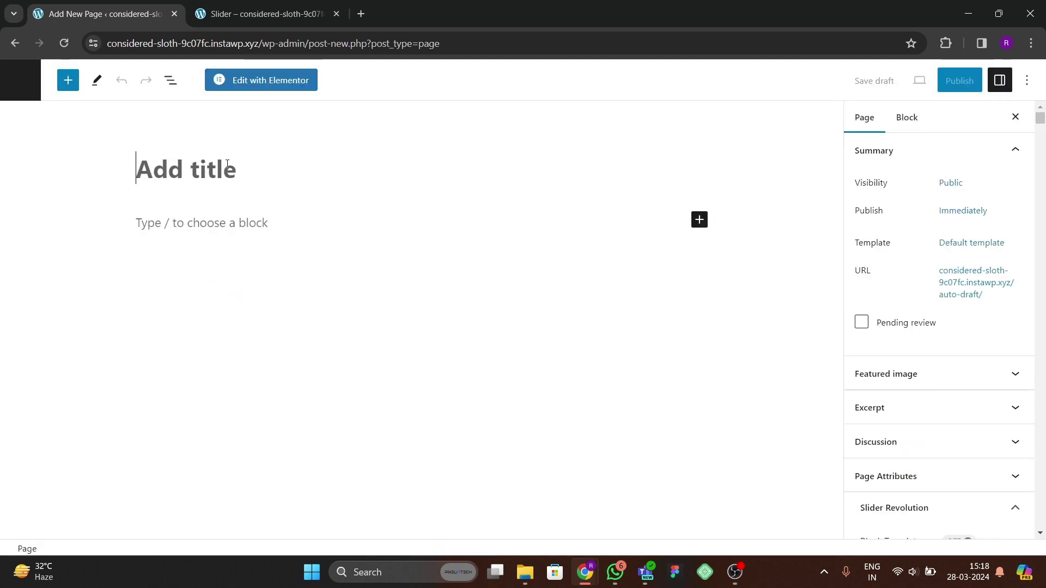
{"action": "type", "text": "slider2"}
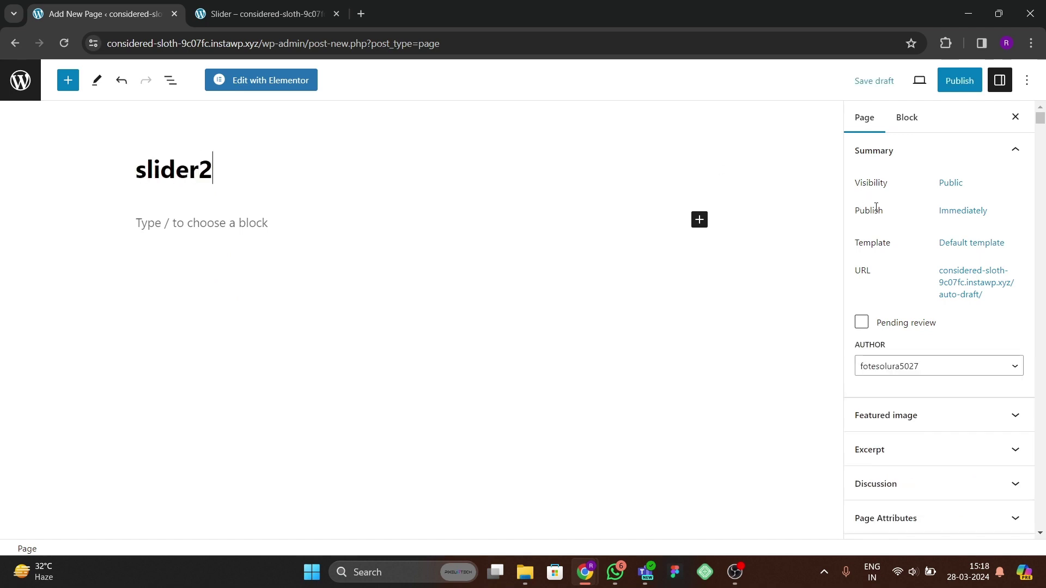
- Assign the Elementor Full Width template to the slider2 page and publish it
{"action": "left_click", "coordinate": [961, 248]}
{"action": "left_click", "coordinate": [915, 349]}
{"action": "left_click", "coordinate": [882, 381]}
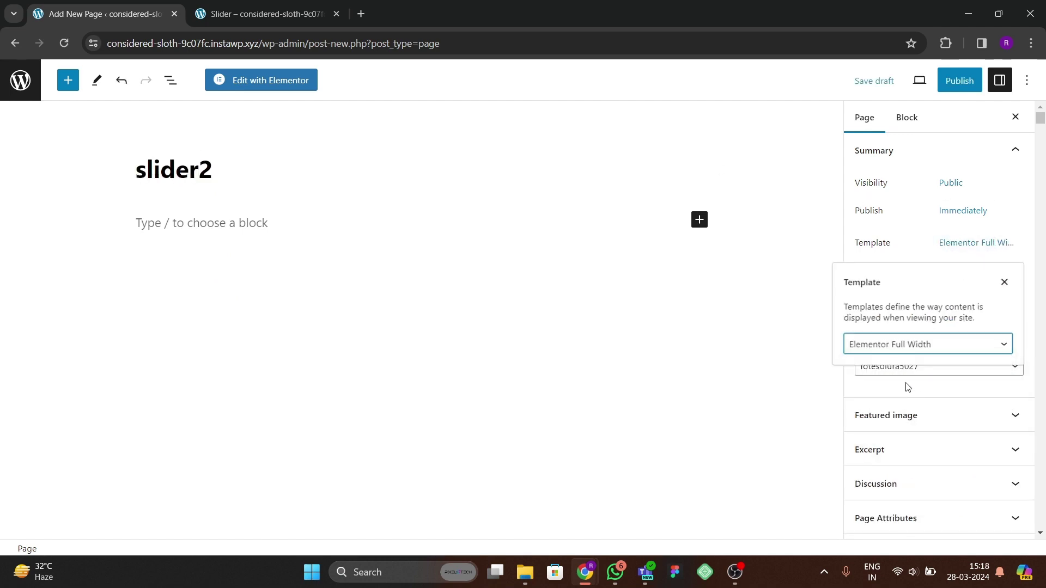
{"action": "left_click", "coordinate": [923, 352]}
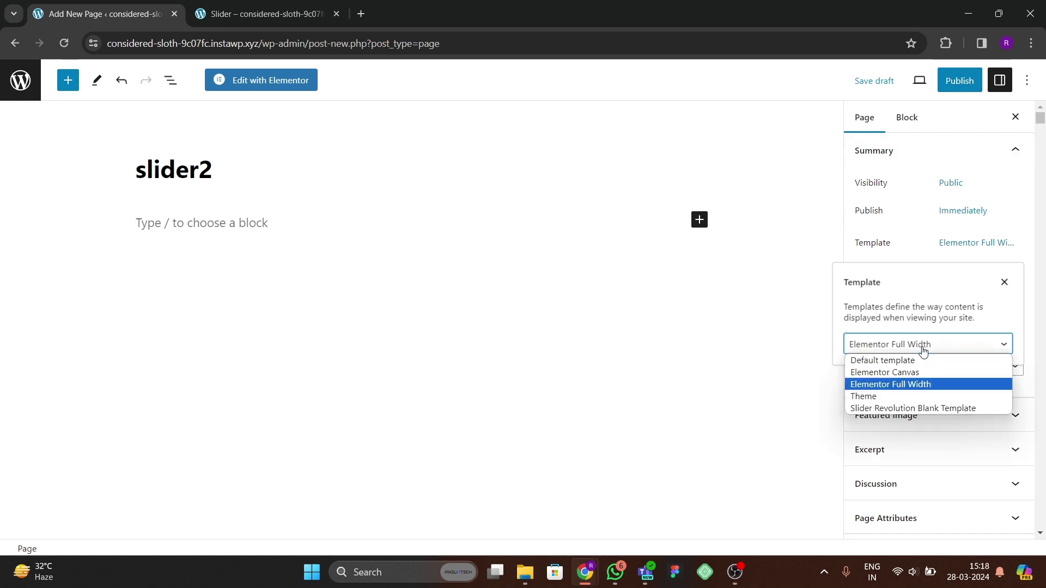
{"action": "left_click", "coordinate": [958, 80]}
{"action": "left_click", "coordinate": [905, 80]}
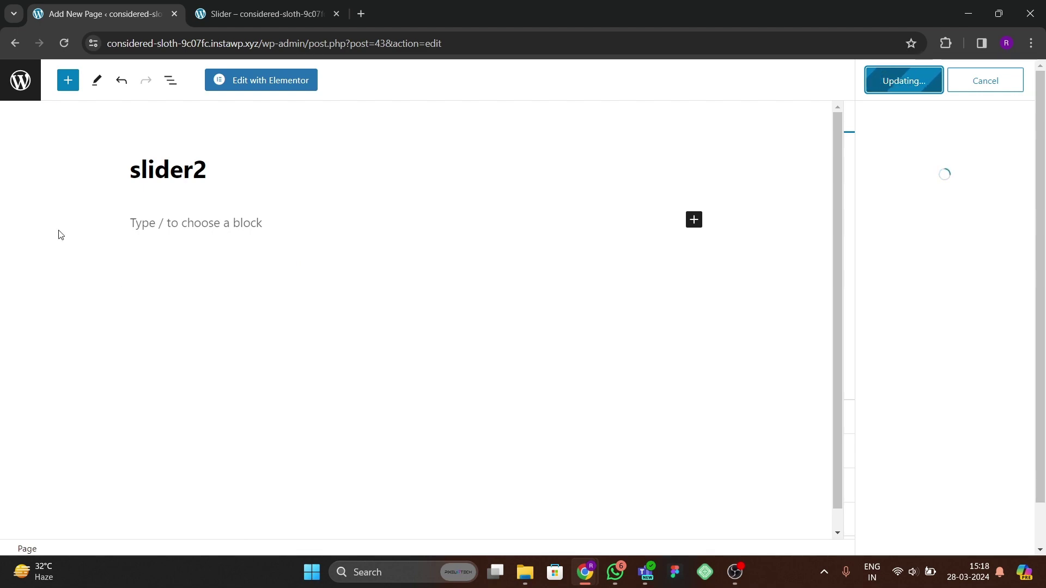
- Look over the existing Slider page again as the reference design
{"action": "left_click", "coordinate": [287, 7]}
{"action": "scroll", "coordinate": [548, 279], "scroll_direction": "down", "scroll_amount": 2}
{"action": "scroll", "coordinate": [517, 367], "scroll_direction": "up", "scroll_amount": 2}
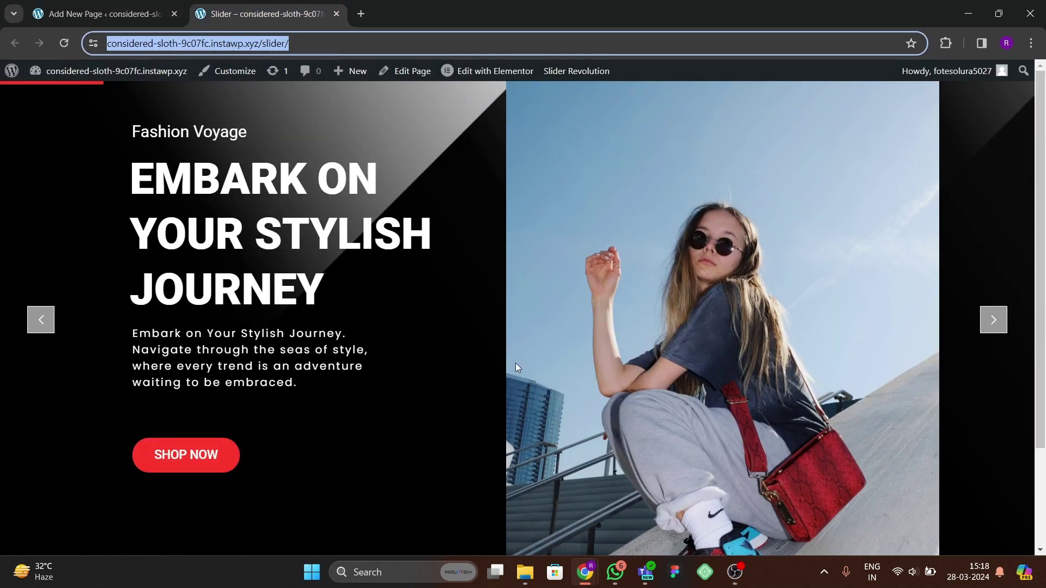
- Open Unsplash in a new browser tab and search its photos for "fashion"
{"action": "left_click", "coordinate": [364, 14]}
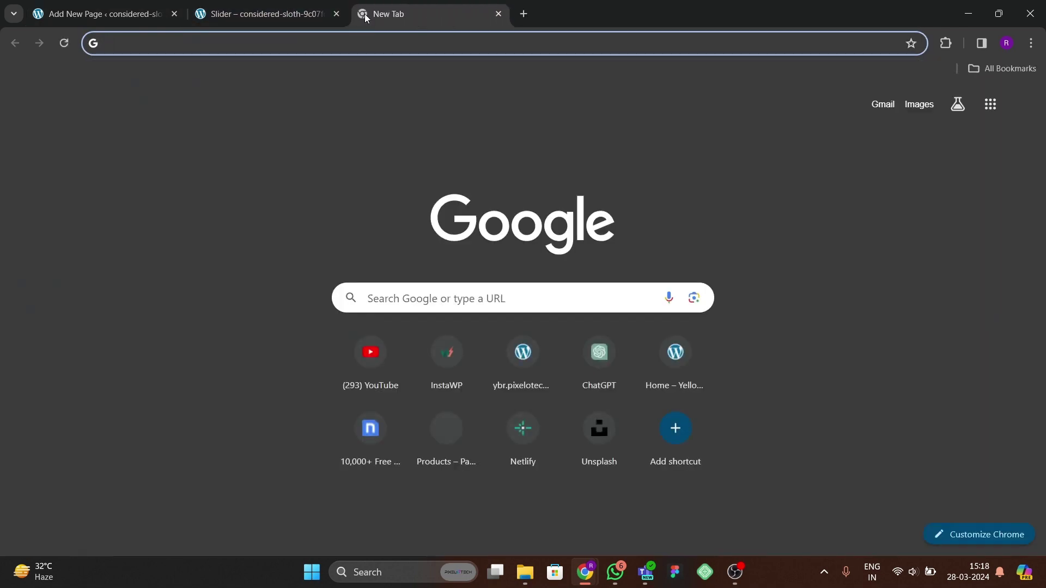
{"action": "type", "text": "uns"}
{"action": "key", "text": "Return"}
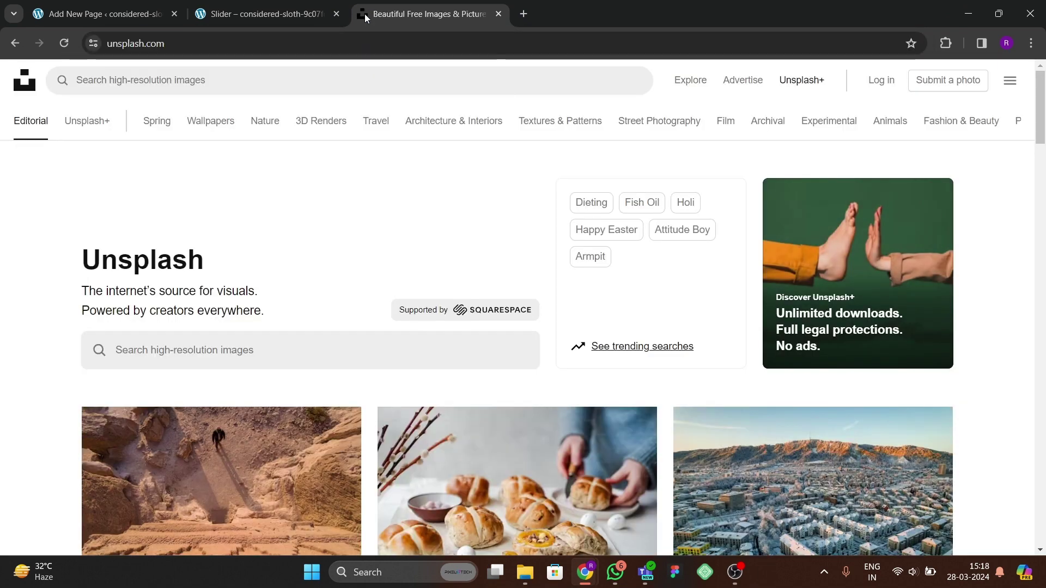
{"action": "scroll", "coordinate": [417, 125], "scroll_direction": "down", "scroll_amount": 3}
{"action": "scroll", "coordinate": [392, 207], "scroll_direction": "up", "scroll_amount": 3}
{"action": "left_click", "coordinate": [202, 85]}
{"action": "type", "text": "fashion"}
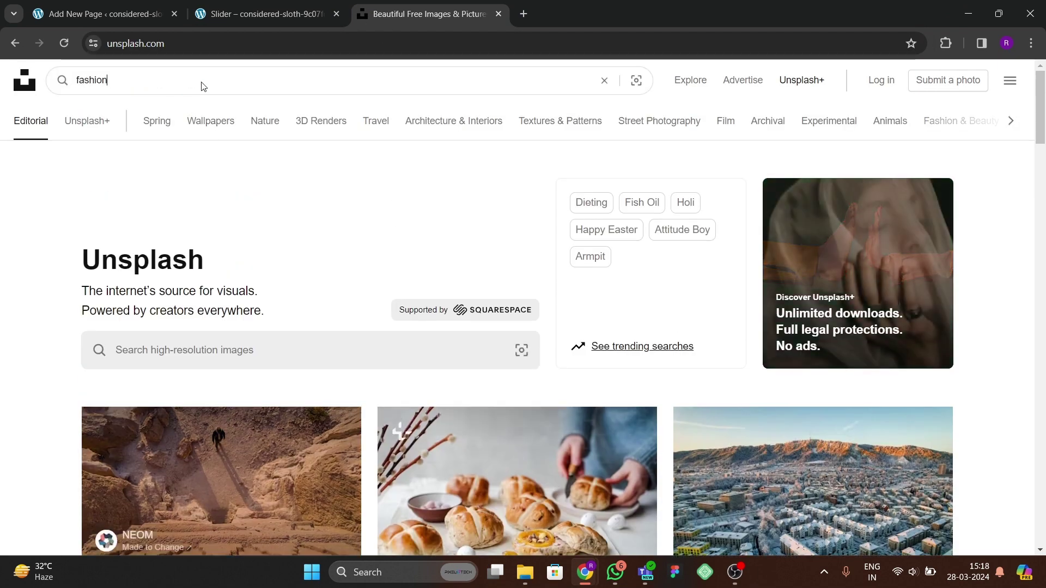
{"action": "key", "text": "Return"}
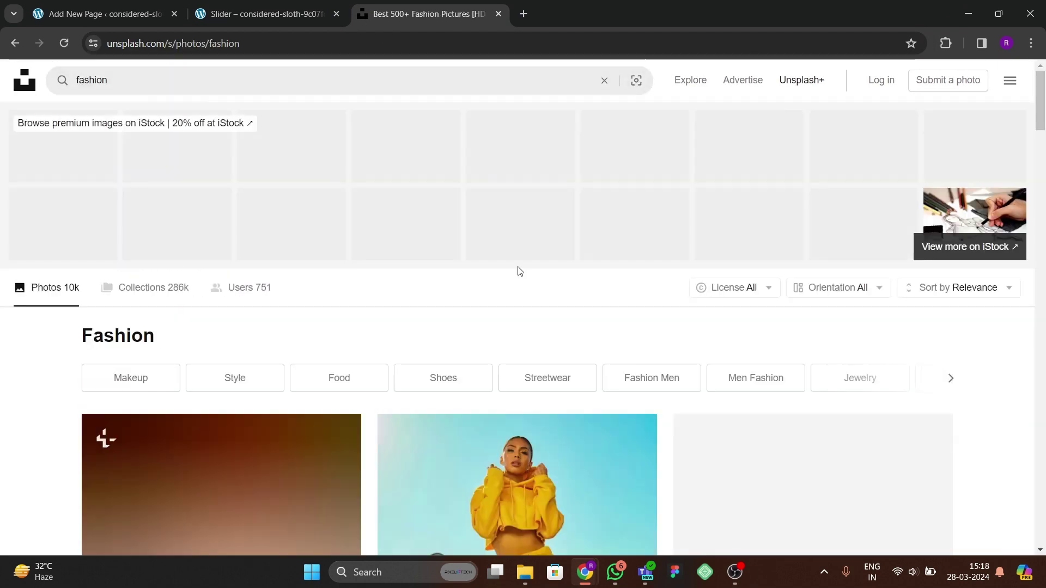
- Filter the Unsplash fashion photos to Portrait orientation and browse the results
{"action": "left_click", "coordinate": [839, 294]}
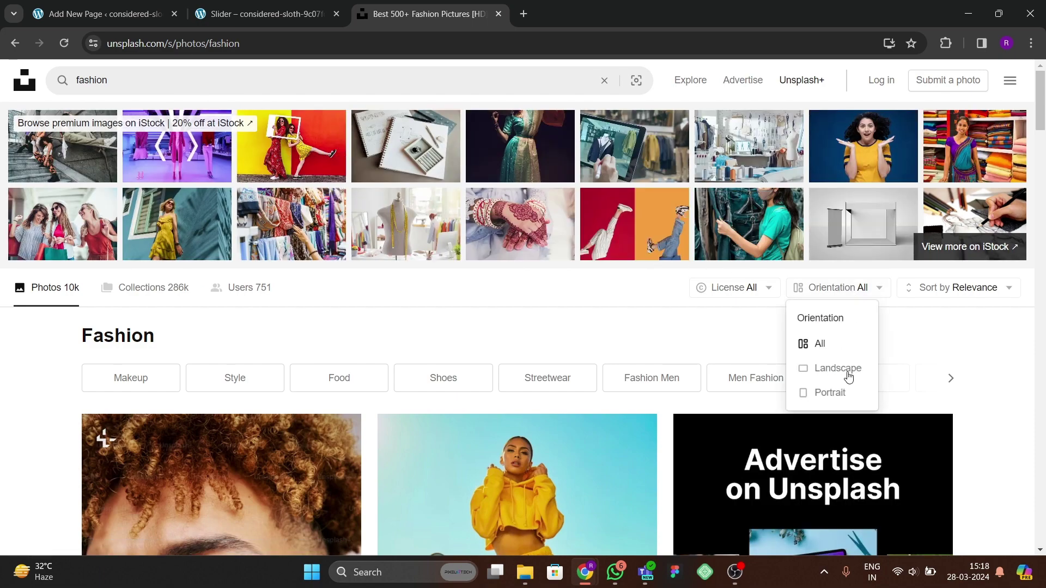
{"action": "left_click", "coordinate": [841, 392]}
{"action": "scroll", "coordinate": [460, 400], "scroll_direction": "down", "scroll_amount": 20}
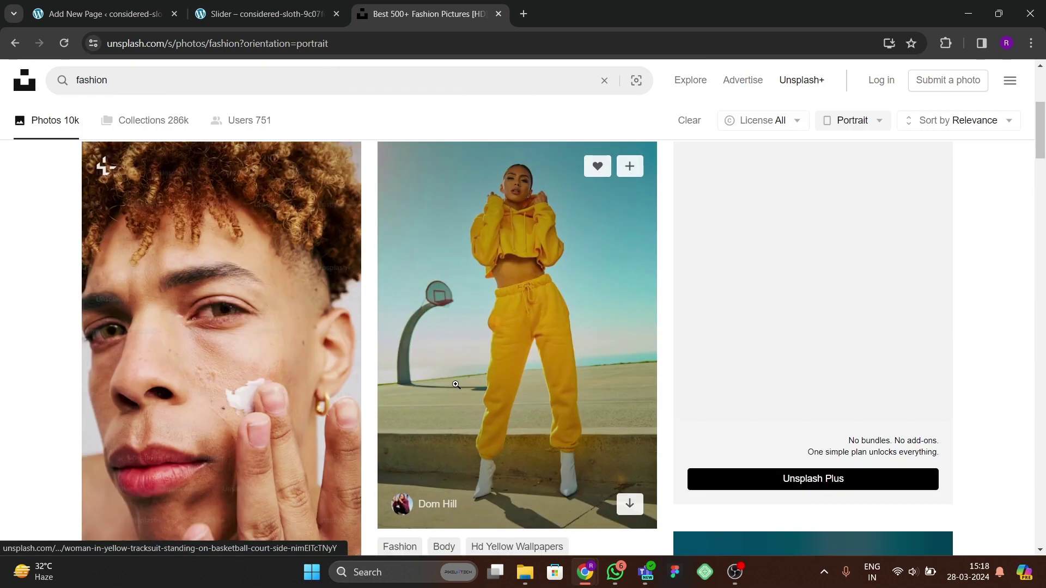
{"action": "scroll", "coordinate": [509, 399], "scroll_direction": "down", "scroll_amount": 10}
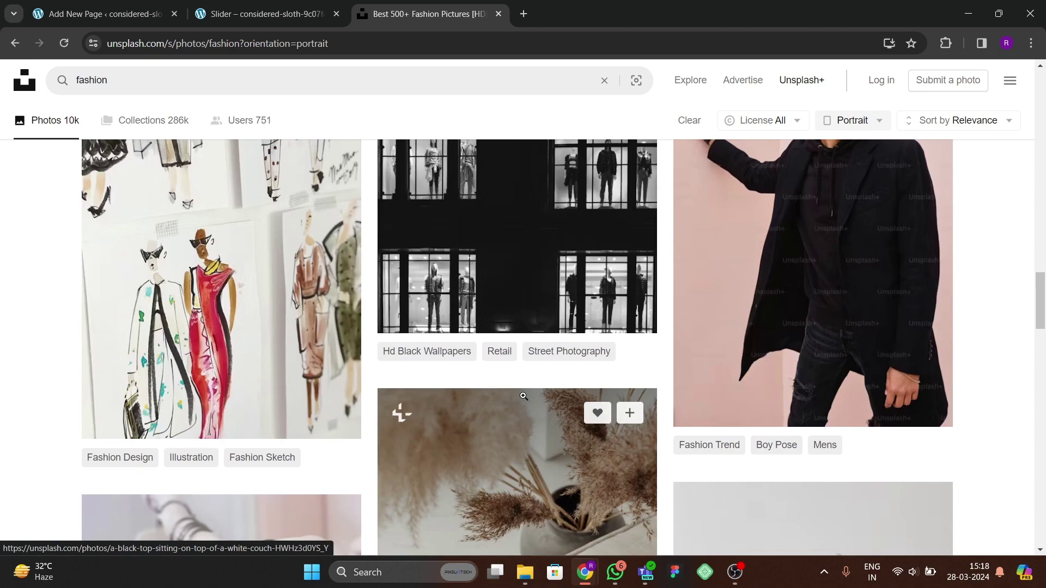
{"action": "scroll", "coordinate": [399, 410], "scroll_direction": "up", "scroll_amount": 10}
- Leave the slider2 page editor and return to the WordPress Pages list
{"action": "left_click", "coordinate": [212, 12]}
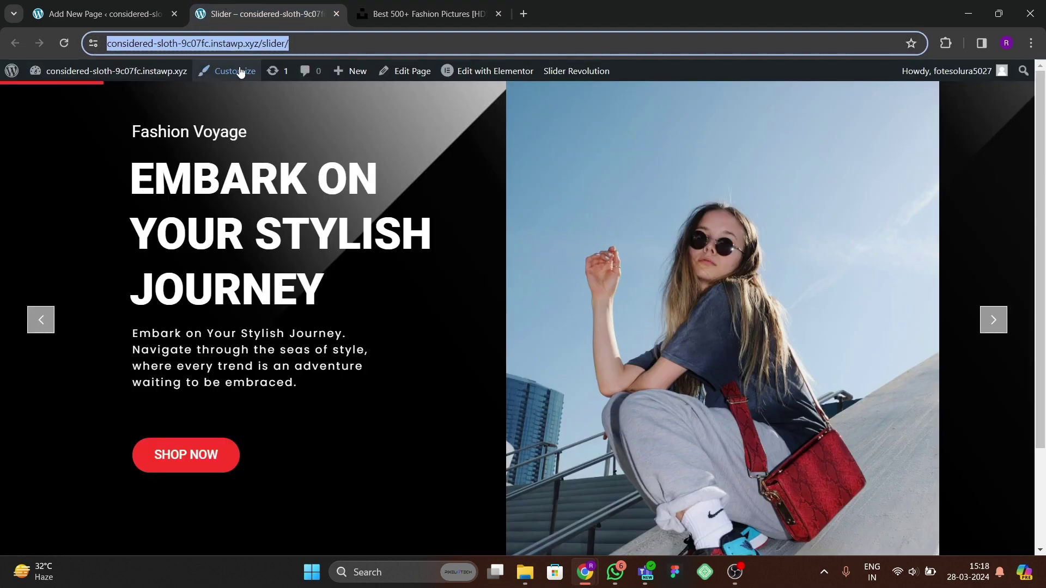
{"action": "left_click", "coordinate": [108, 15]}
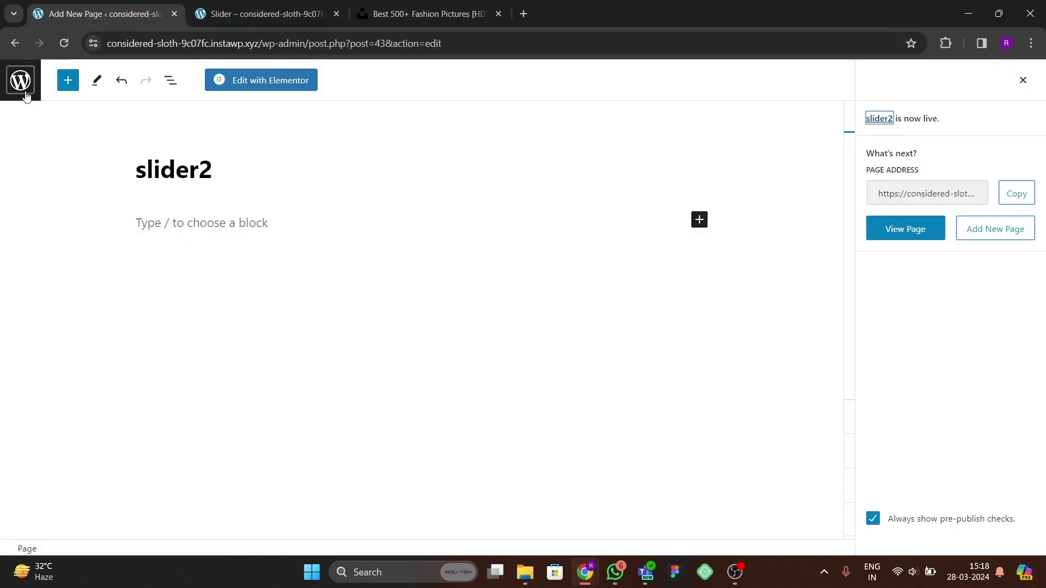
{"action": "key", "text": "F5"}
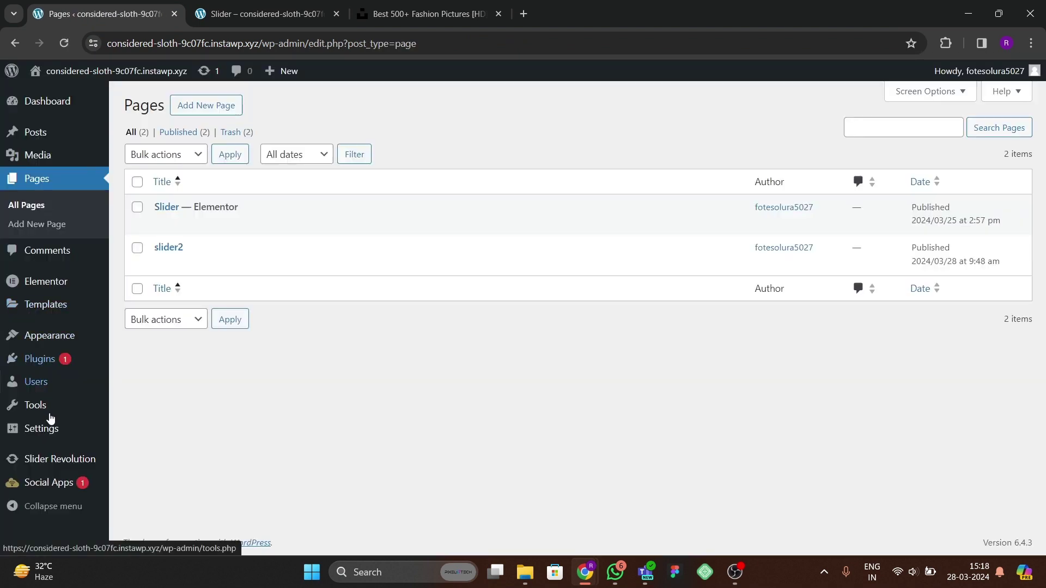
- Open the Slider Revolution overview, dismiss the licence notice and open the Slider 1 module for editing
{"action": "mouse_move", "coordinate": [70, 464]}
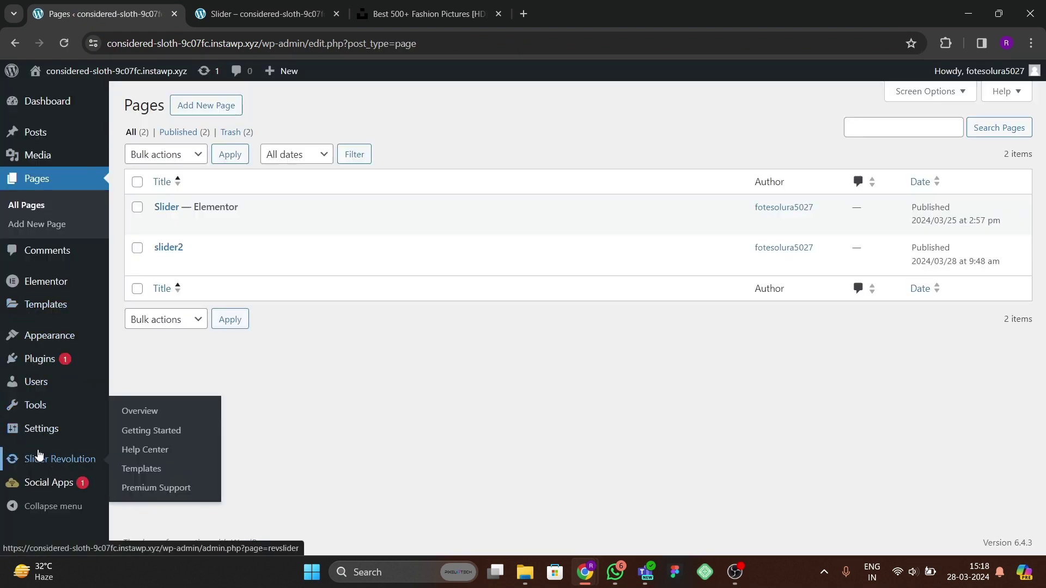
{"action": "left_click", "coordinate": [145, 418]}
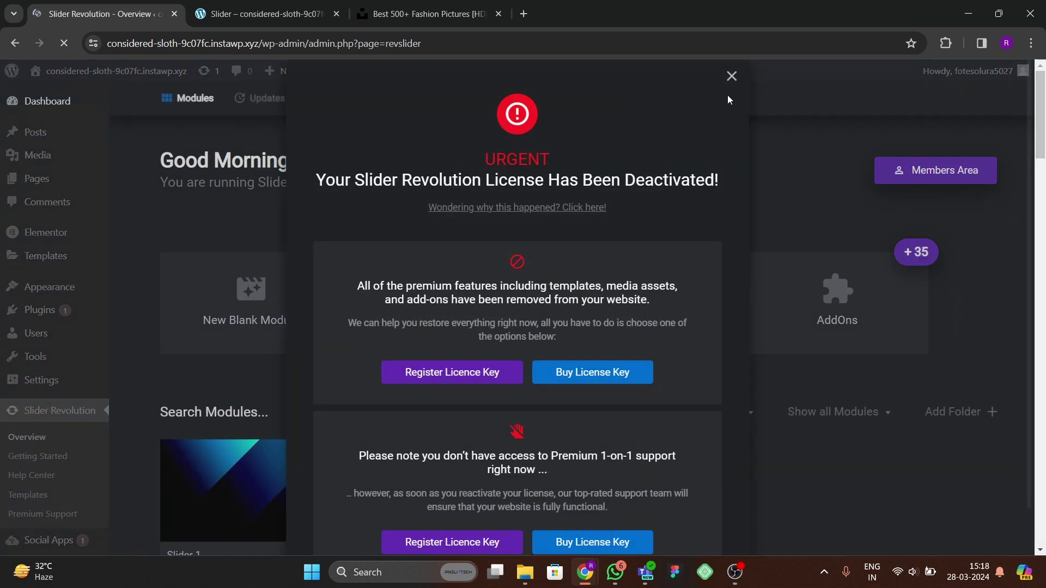
{"action": "left_click", "coordinate": [731, 76]}
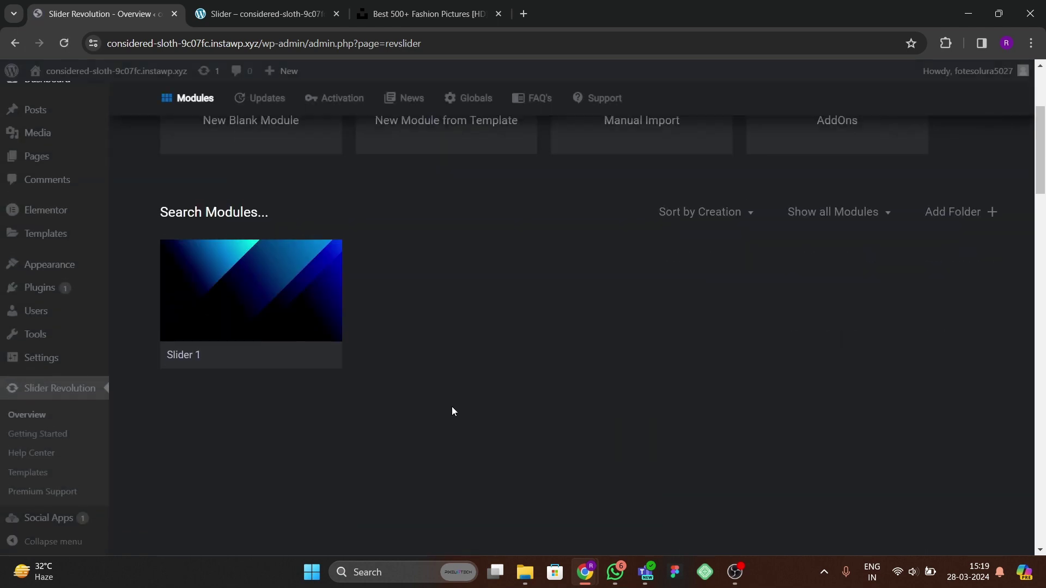
{"action": "left_click", "coordinate": [267, 306]}
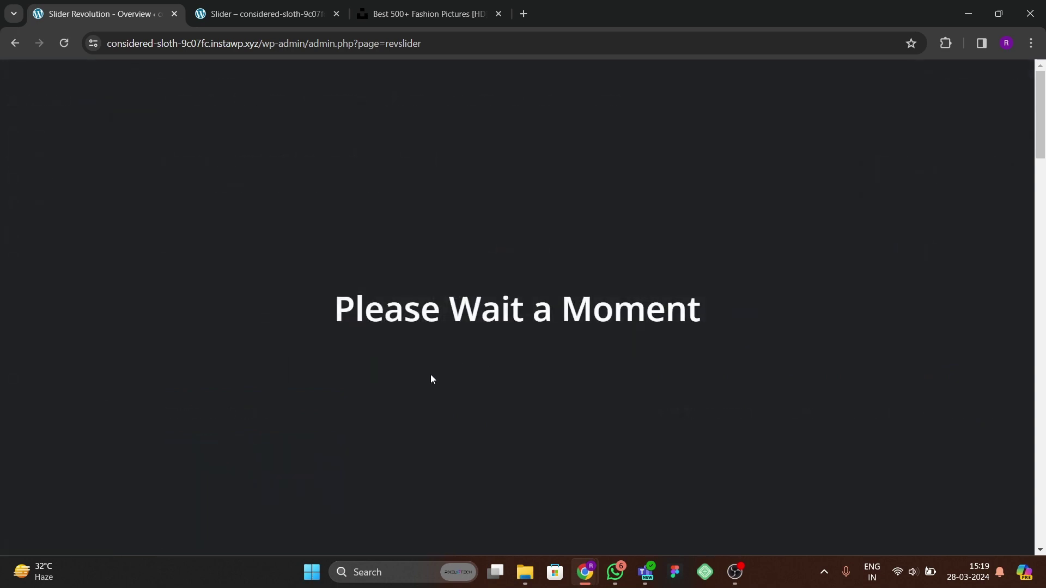
- Check the existing slider page for reference, close the module guides and enlarge the slide canvas above the timeline
{"action": "left_click", "coordinate": [227, 15]}
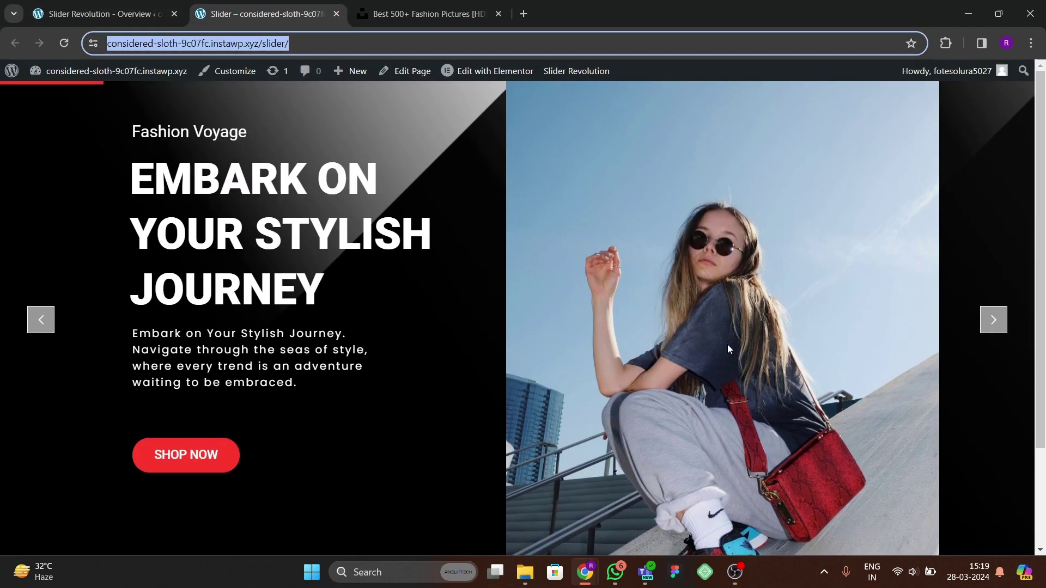
{"action": "left_click", "coordinate": [101, 14]}
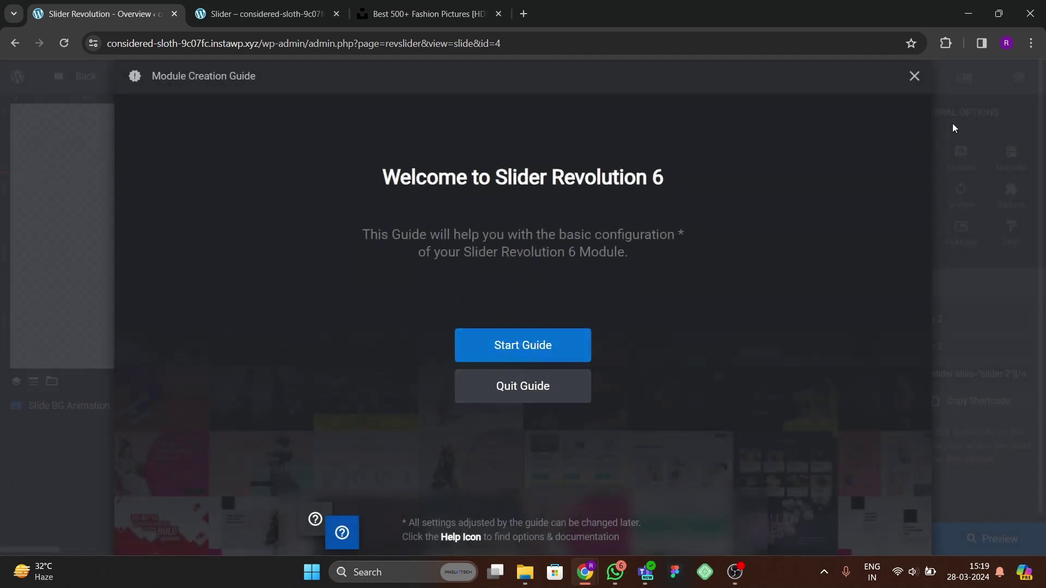
{"action": "left_click", "coordinate": [915, 77]}
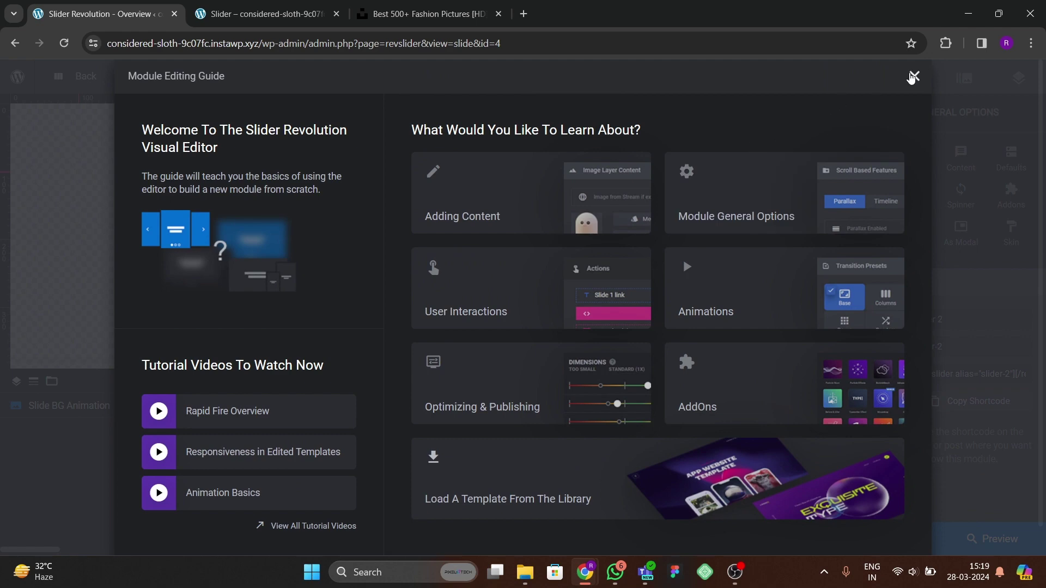
{"action": "left_click", "coordinate": [915, 76]}
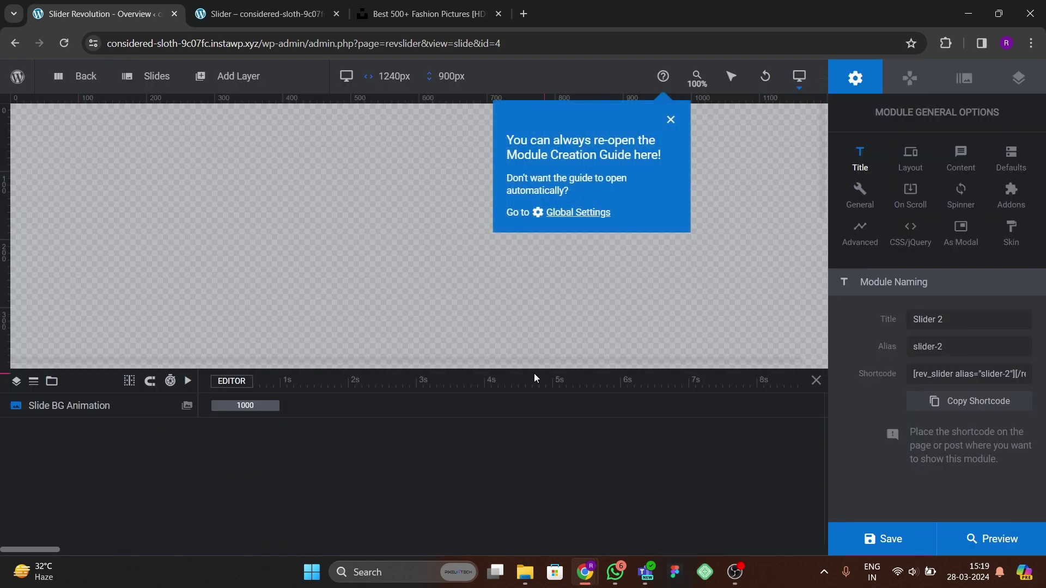
{"action": "left_click_drag", "start_coordinate": [542, 370], "coordinate": [531, 412]}
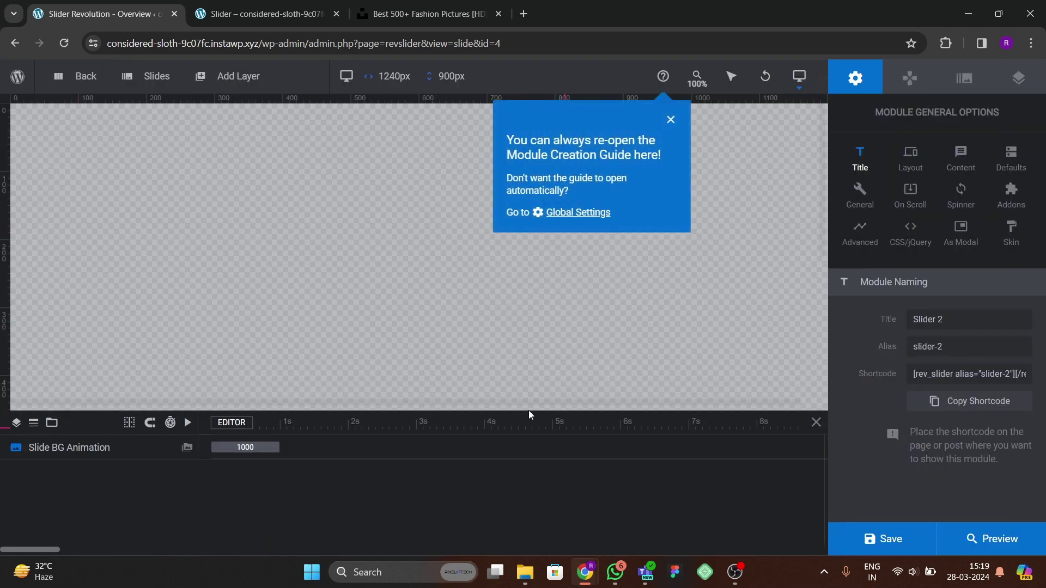
- Switch to the Unsplash page and search its photos for "art"
{"action": "left_click", "coordinate": [420, 13]}
{"action": "left_click", "coordinate": [267, 14]}
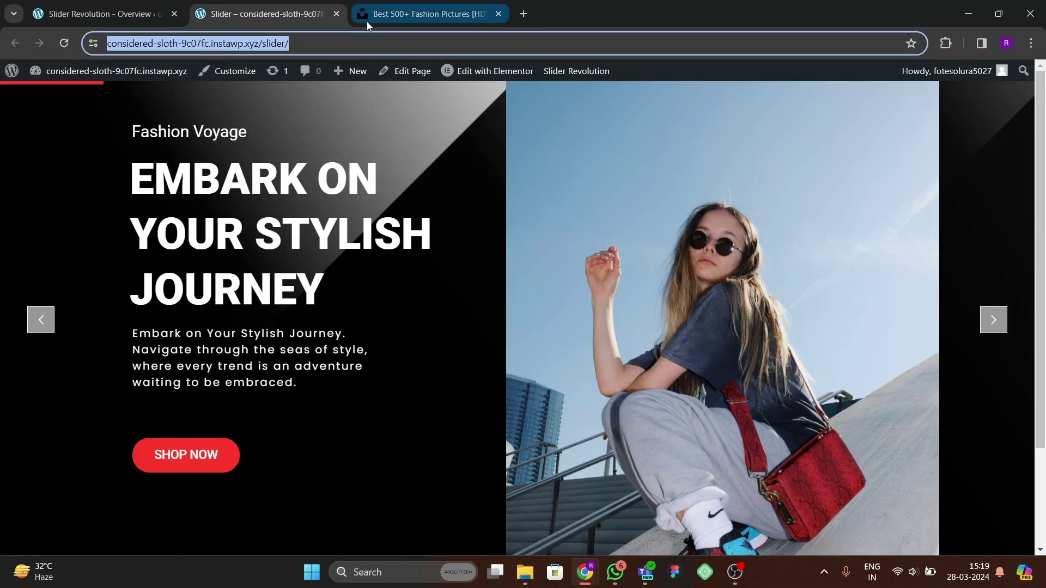
{"action": "left_click", "coordinate": [125, 15]}
{"action": "left_click", "coordinate": [426, 15]}
{"action": "scroll", "coordinate": [452, 208], "scroll_direction": "up", "scroll_amount": 5}
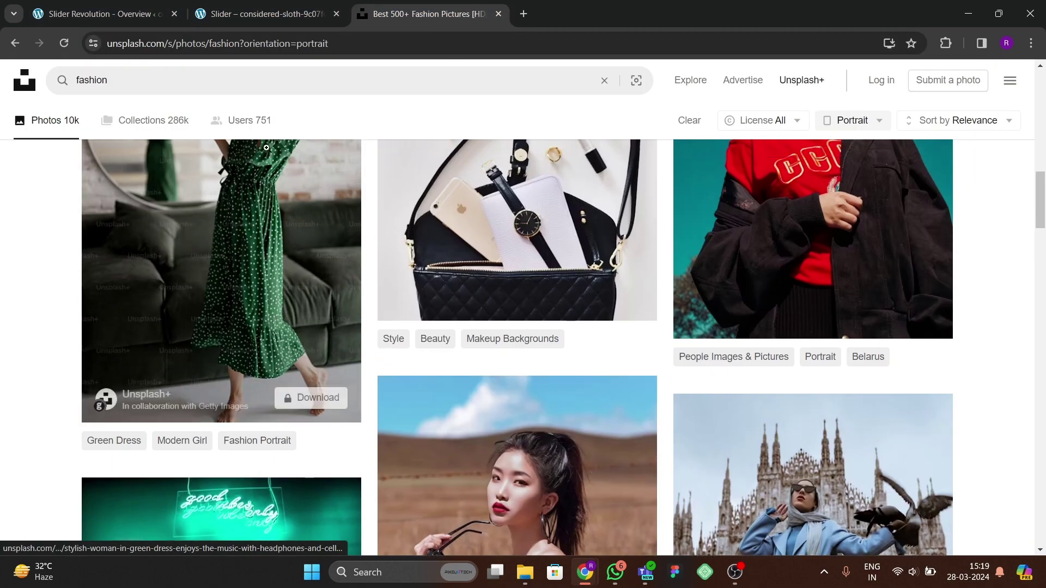
{"action": "double_click", "coordinate": [158, 82]}
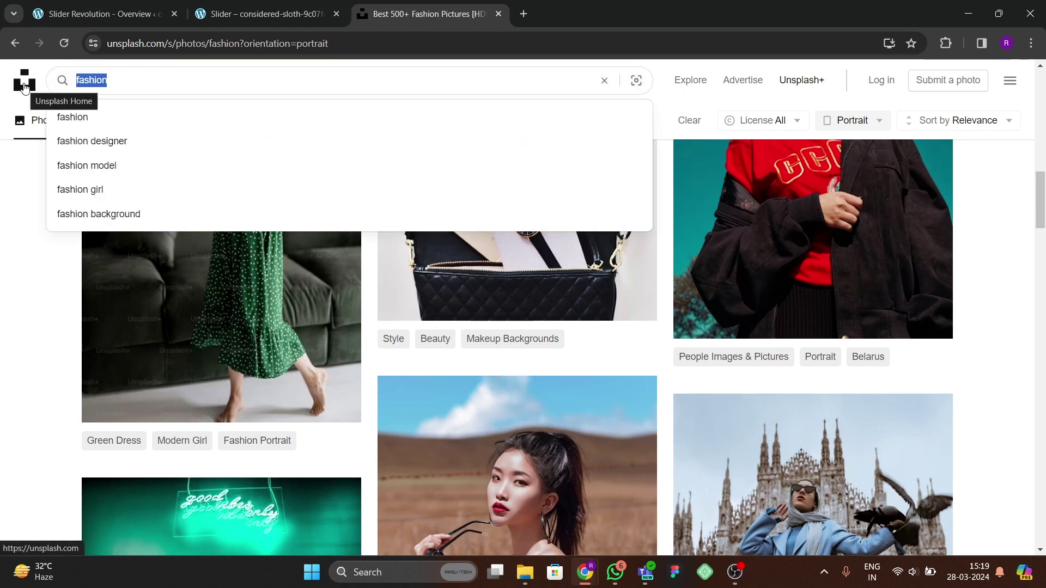
{"action": "type", "text": "v"}
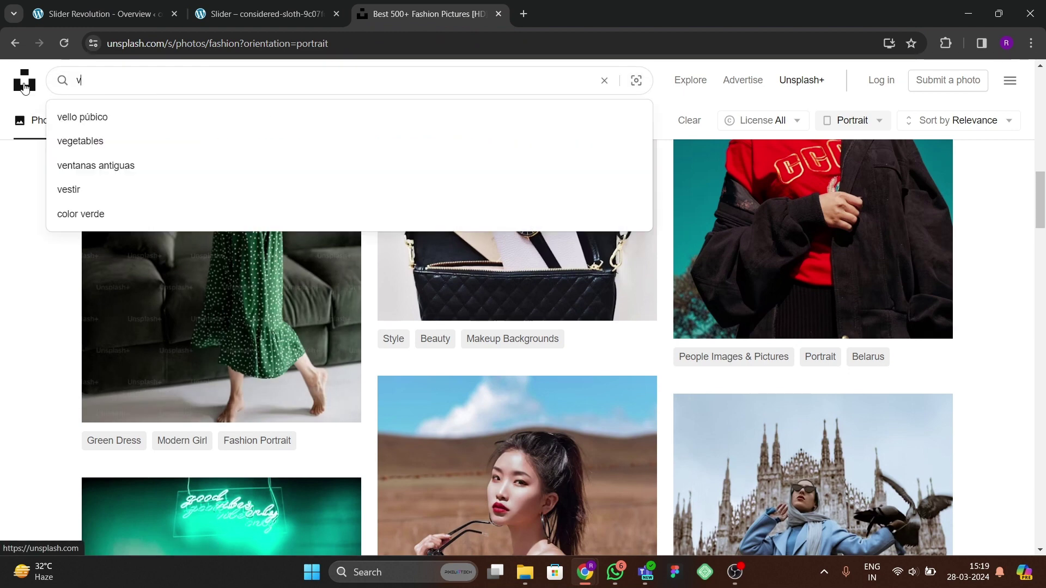
{"action": "type", "text": "rft"}
{"action": "key", "text": "BackSpace"}
{"action": "key", "text": "BackSpace"}
{"action": "key", "text": "BackSpace"}
{"action": "key", "text": "BackSpace"}
{"action": "type", "text": "art"}
{"action": "key", "text": "Return"}
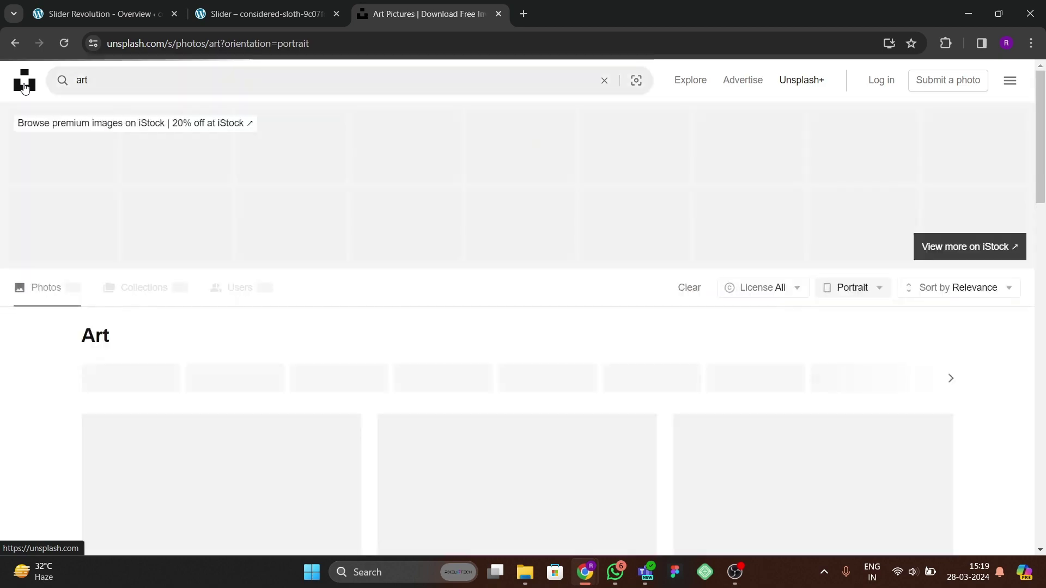
- Filter the Unsplash art photos to the Free license and browse the results
{"action": "scroll", "coordinate": [512, 378], "scroll_direction": "down", "scroll_amount": 6}
{"action": "scroll", "coordinate": [771, 250], "scroll_direction": "up", "scroll_amount": 6}
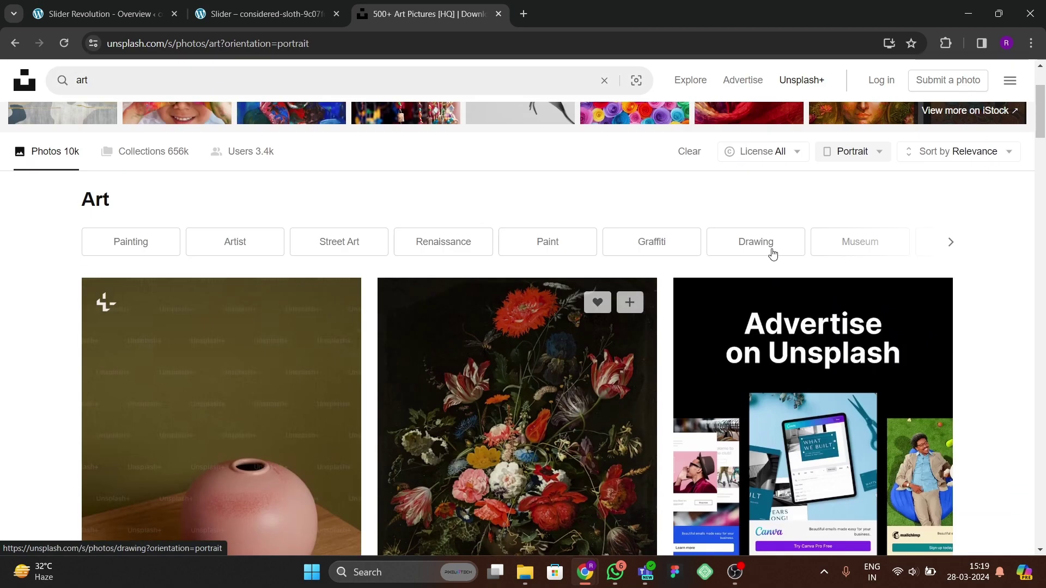
{"action": "left_click", "coordinate": [767, 154]}
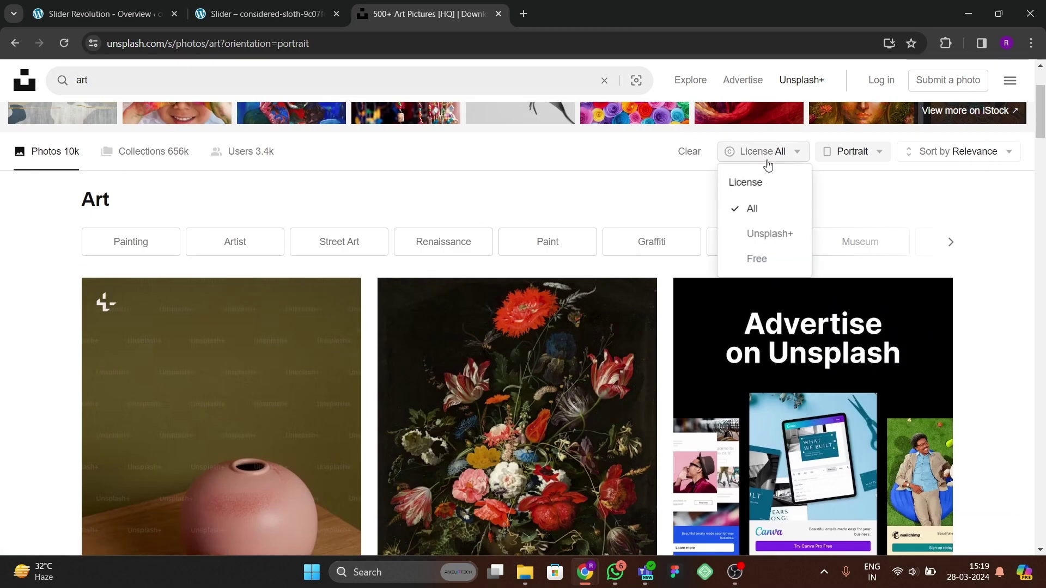
{"action": "left_click", "coordinate": [761, 253]}
{"action": "scroll", "coordinate": [349, 326], "scroll_direction": "down", "scroll_amount": 5}
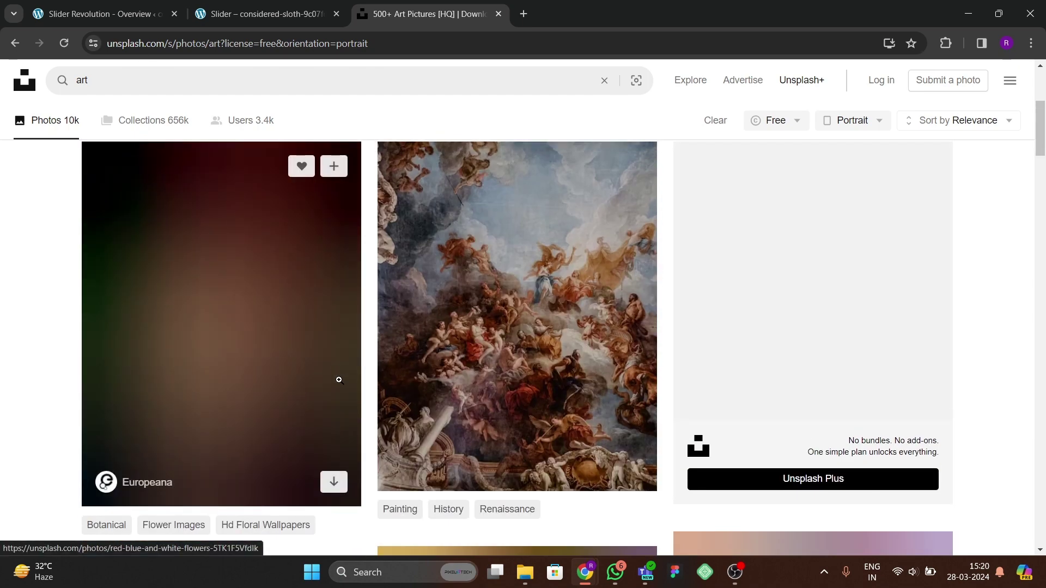
- Dismiss the guide tip in the Slider Revolution editor and review the module's Defaults and Layout options
{"action": "left_click", "coordinate": [222, 14]}
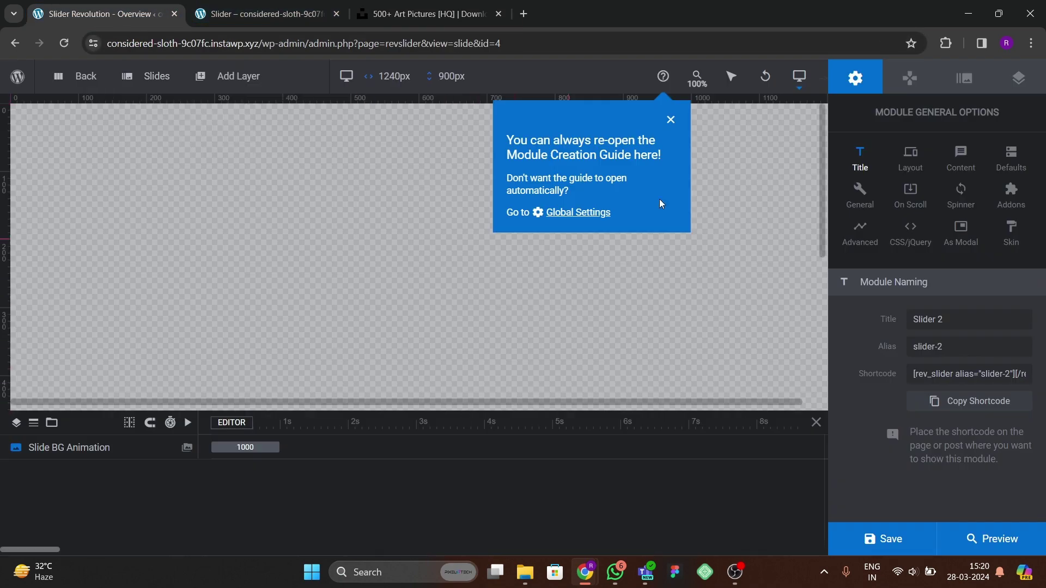
{"action": "left_click", "coordinate": [670, 121]}
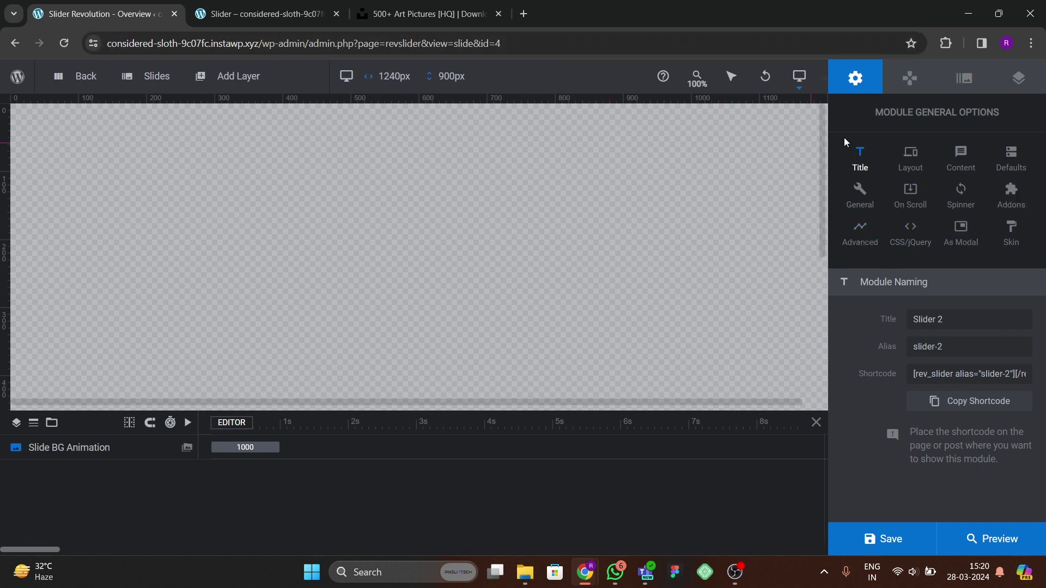
{"action": "left_click", "coordinate": [1011, 158]}
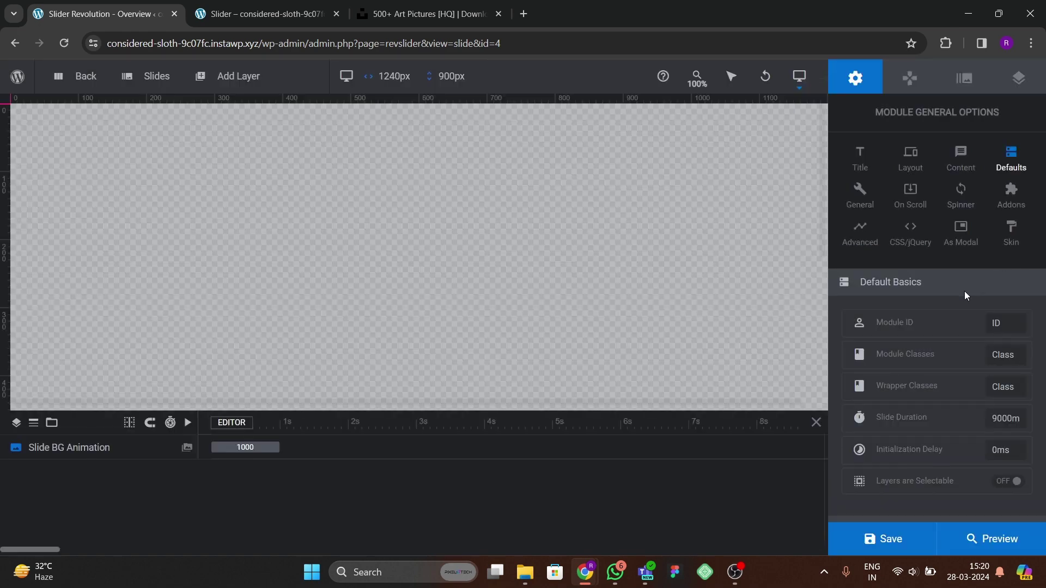
{"action": "left_click", "coordinate": [910, 158]}
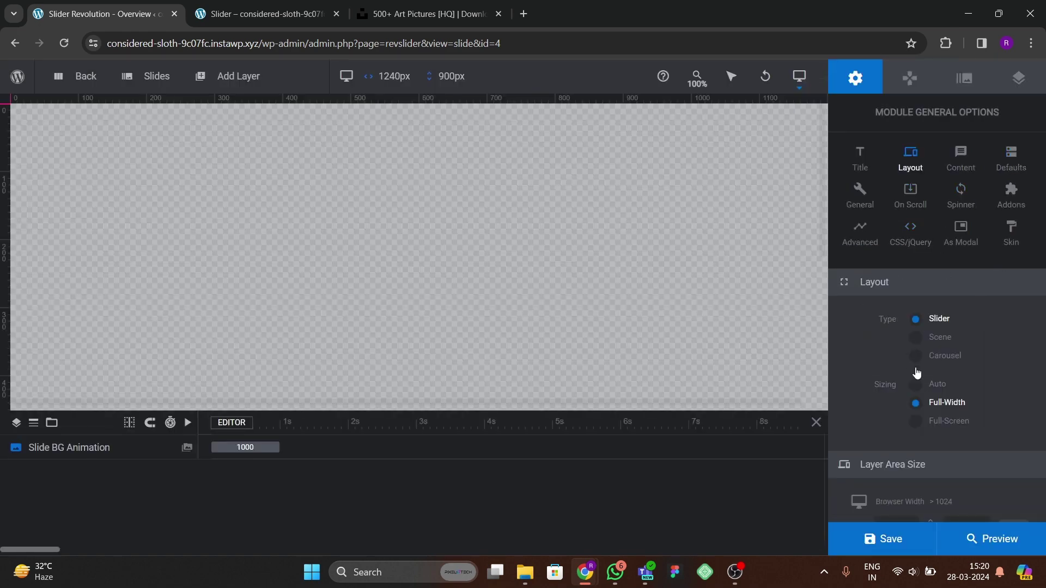
{"action": "scroll", "coordinate": [918, 368], "scroll_direction": "down", "scroll_amount": 3}
{"action": "scroll", "coordinate": [917, 368], "scroll_direction": "down", "scroll_amount": 3}
{"action": "scroll", "coordinate": [920, 364], "scroll_direction": "up", "scroll_amount": 6}
- Set the slide background to the image codioful-formerly-gradienta-bKESVqfxass-unsplash.jpg from the media library
{"action": "left_click", "coordinate": [969, 80]}
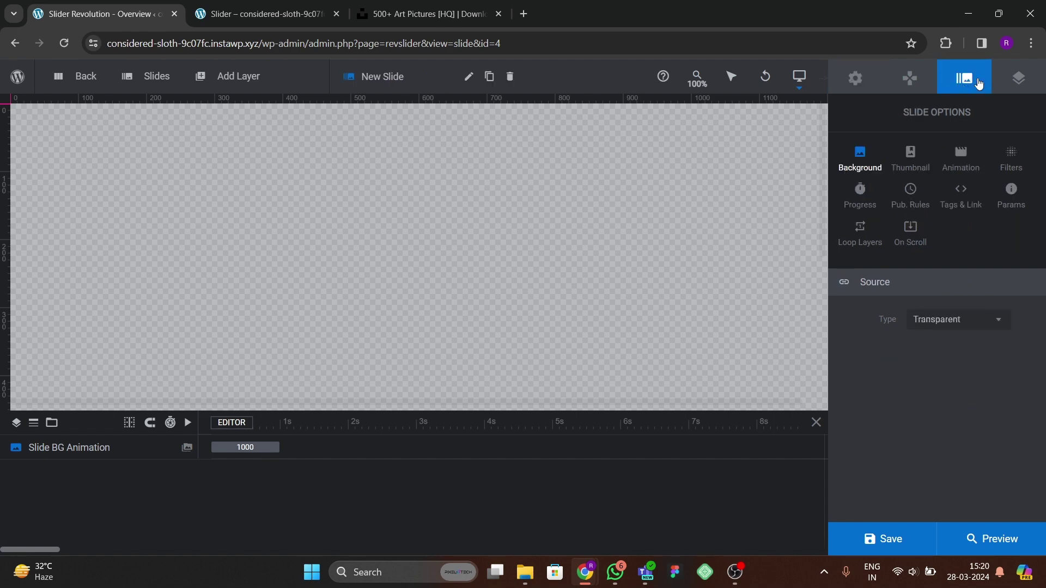
{"action": "left_click", "coordinate": [936, 323]}
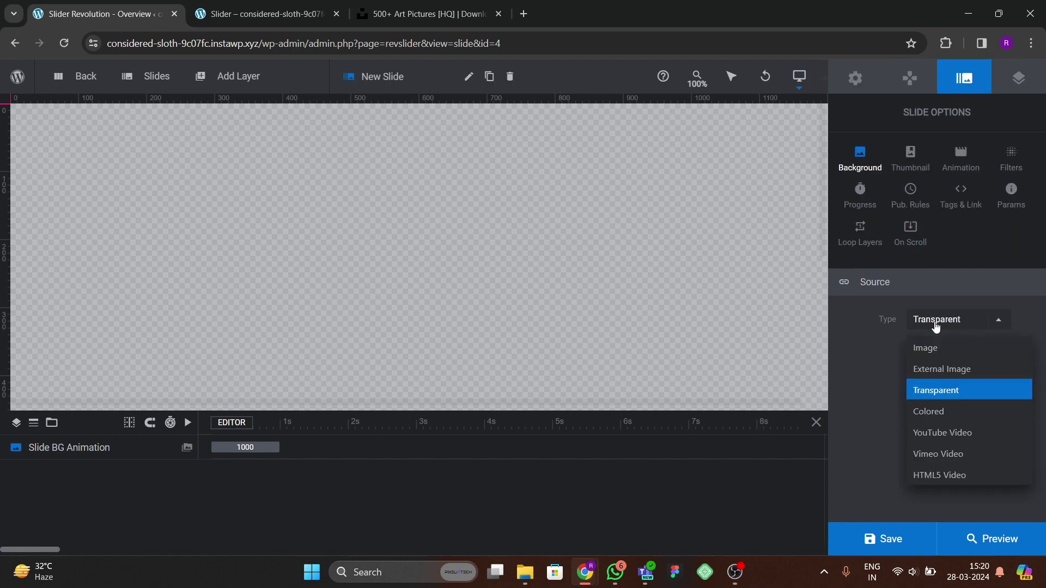
{"action": "left_click", "coordinate": [934, 348]}
{"action": "left_click", "coordinate": [937, 349]}
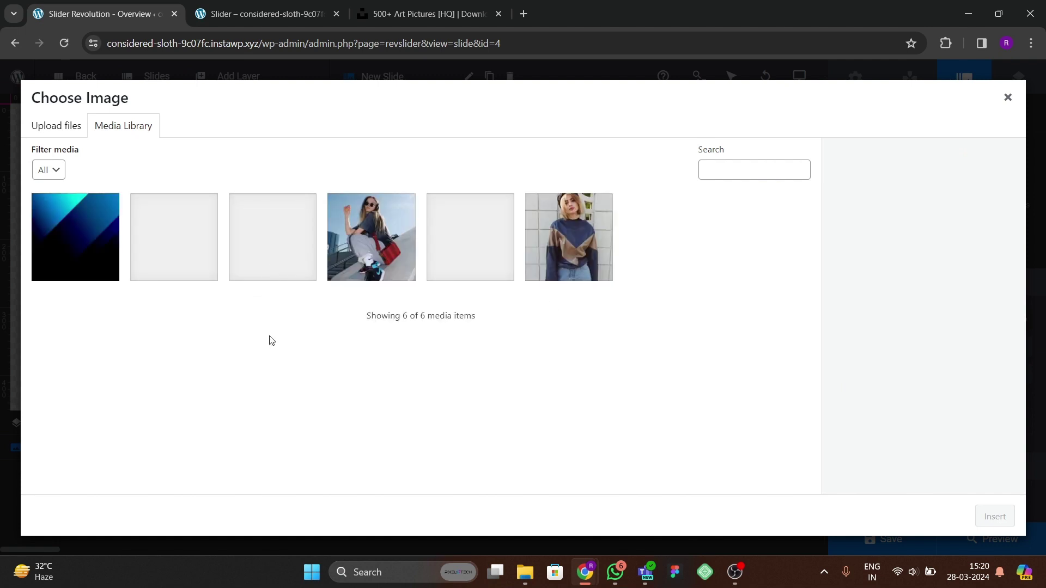
{"action": "left_click", "coordinate": [78, 240]}
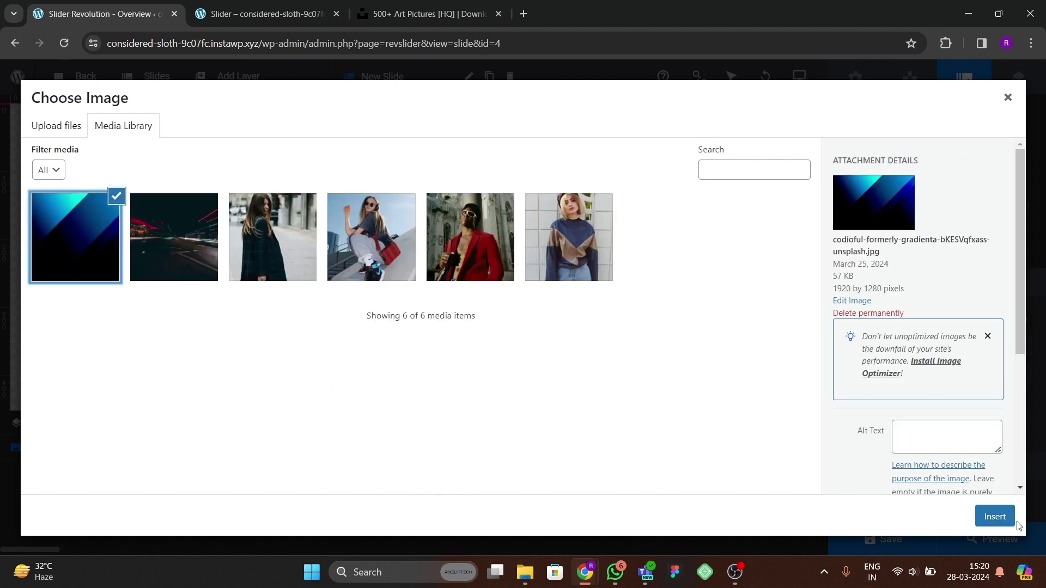
{"action": "left_click", "coordinate": [1002, 517]}
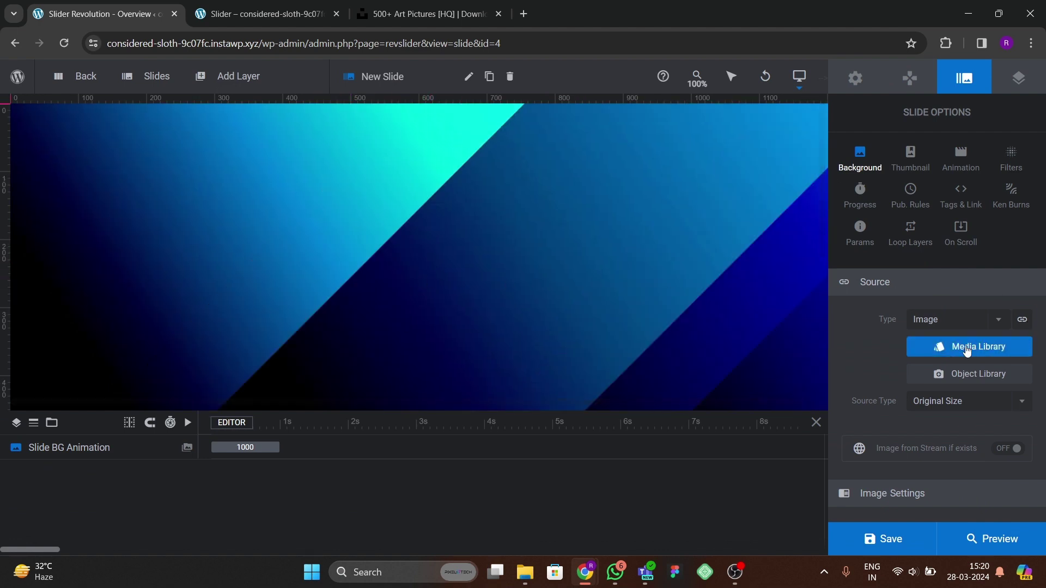
- Try several background filters on the slide, apply the Inkwell filter and save the slide
{"action": "left_click", "coordinate": [1011, 158]}
{"action": "scroll", "coordinate": [959, 382], "scroll_direction": "down", "scroll_amount": 1}
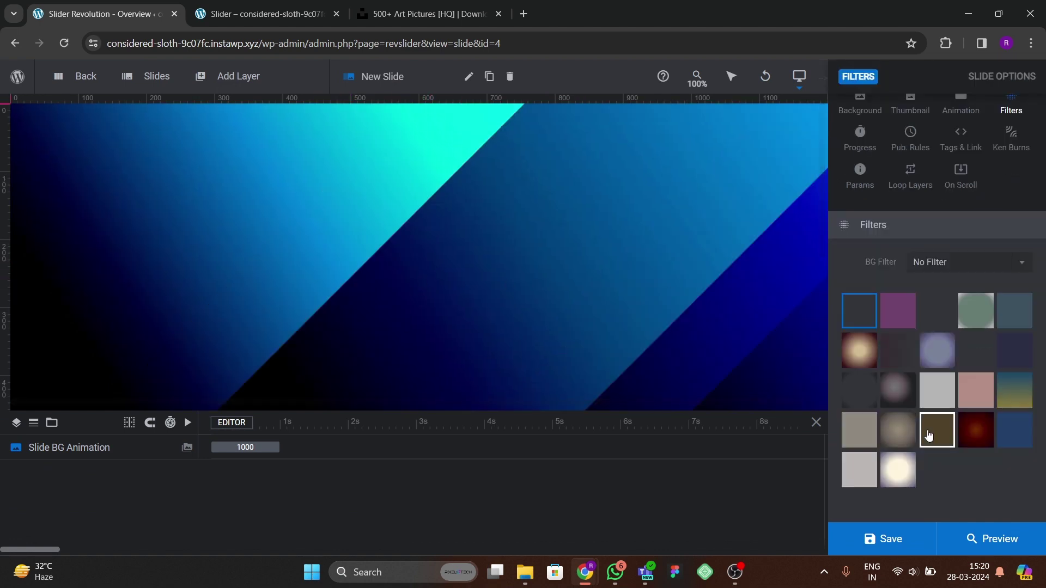
{"action": "key", "text": "ctrl+Tab"}
{"action": "left_click", "coordinate": [103, 14]}
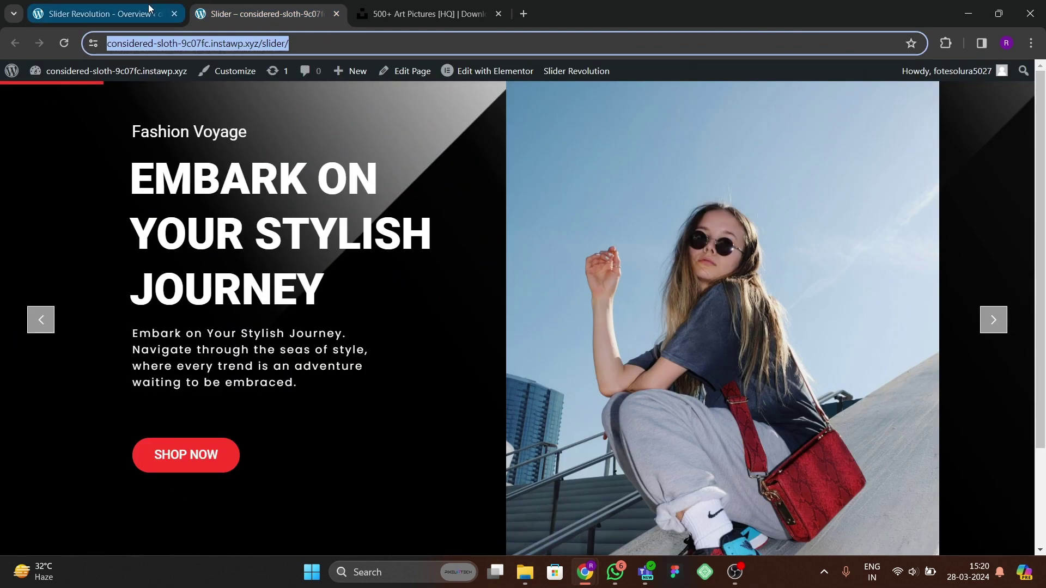
{"action": "left_click", "coordinate": [898, 392]}
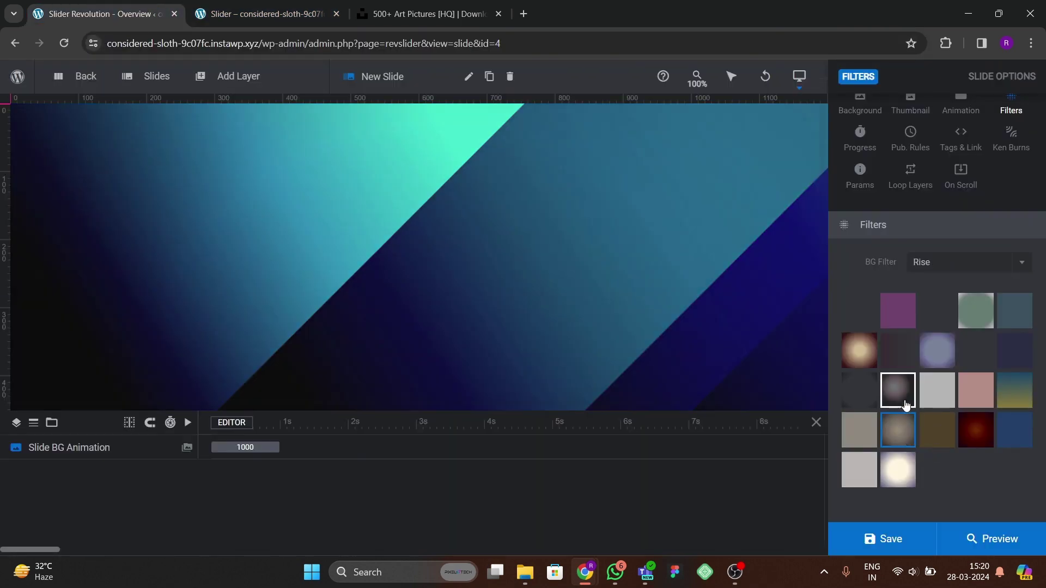
{"action": "left_click", "coordinate": [898, 351]}
{"action": "left_click", "coordinate": [937, 350]}
{"action": "left_click", "coordinate": [976, 351]}
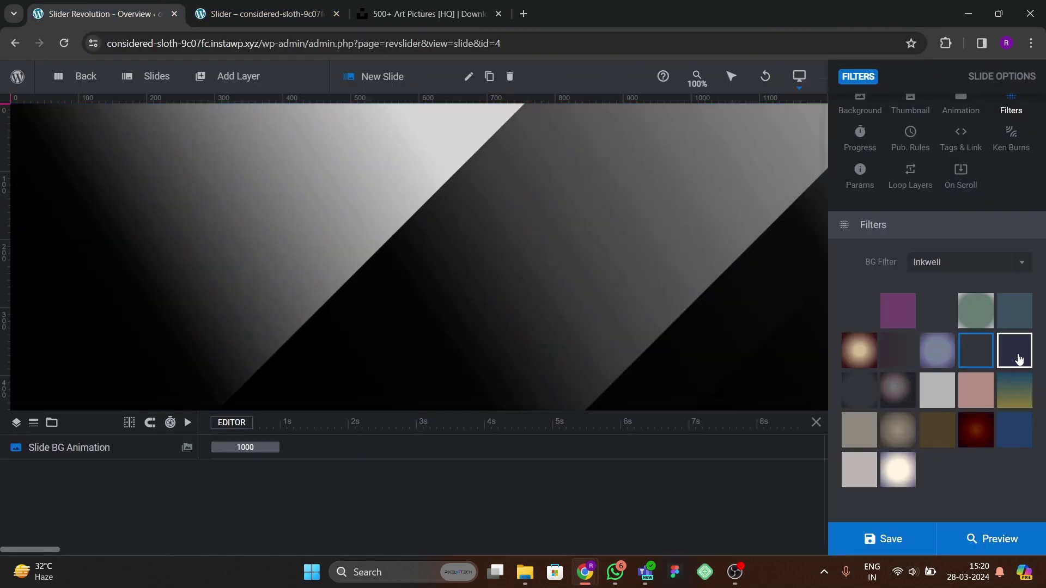
{"action": "left_click", "coordinate": [1002, 357]}
{"action": "left_click", "coordinate": [977, 363]}
{"action": "left_click", "coordinate": [912, 534]}
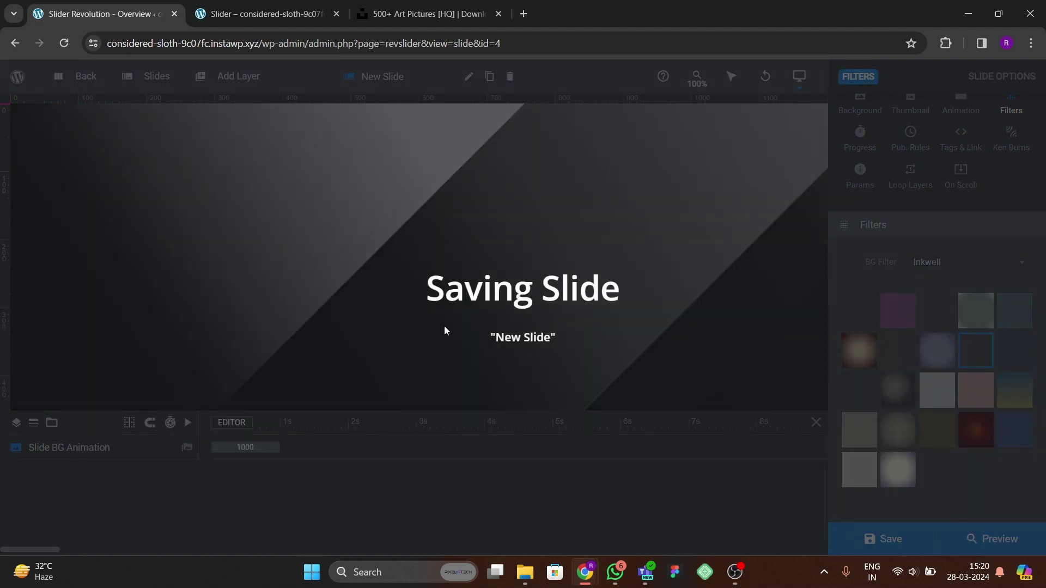
- Examine the finished Fashion Voyage slider page as a reference for the new slide's background and height
{"action": "key", "text": "ctrl+Tab"}
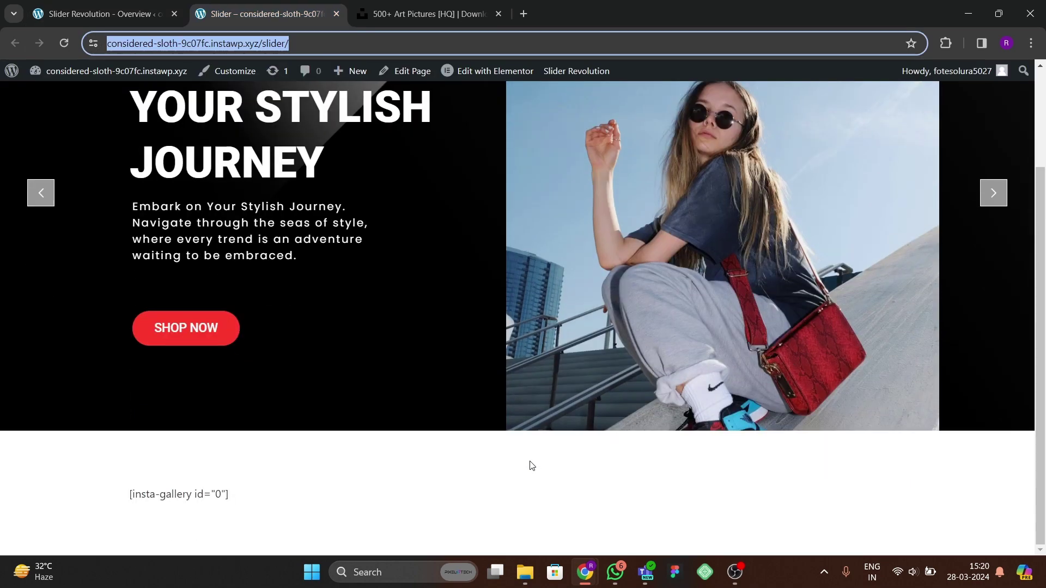
{"action": "scroll", "coordinate": [531, 465], "scroll_direction": "up", "scroll_amount": 3}
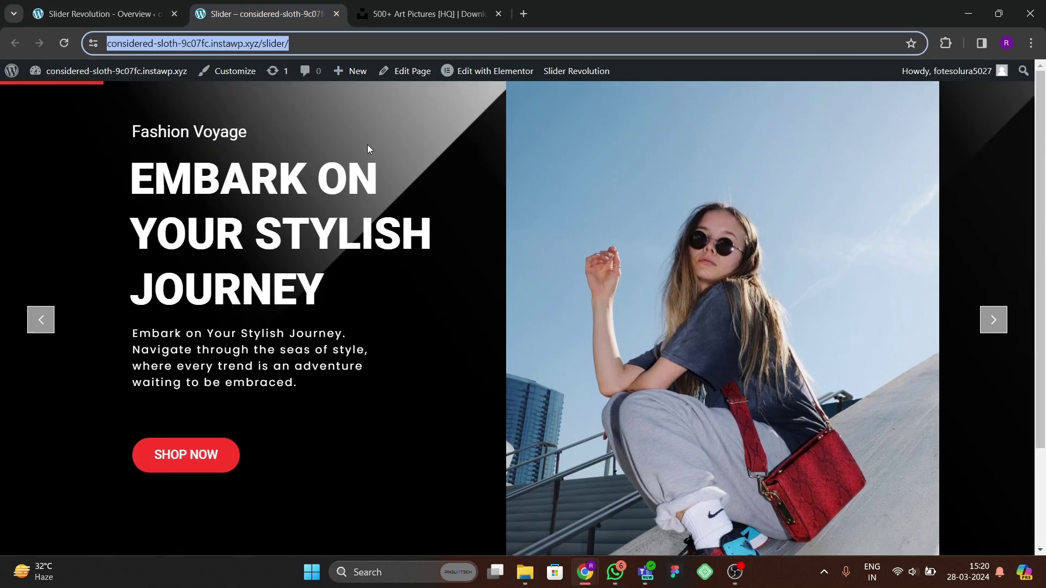
{"action": "scroll", "coordinate": [374, 447], "scroll_direction": "down", "scroll_amount": 2}
{"action": "scroll", "coordinate": [373, 446], "scroll_direction": "up", "scroll_amount": 2}
{"action": "key", "text": "ctrl+shift+Tab"}
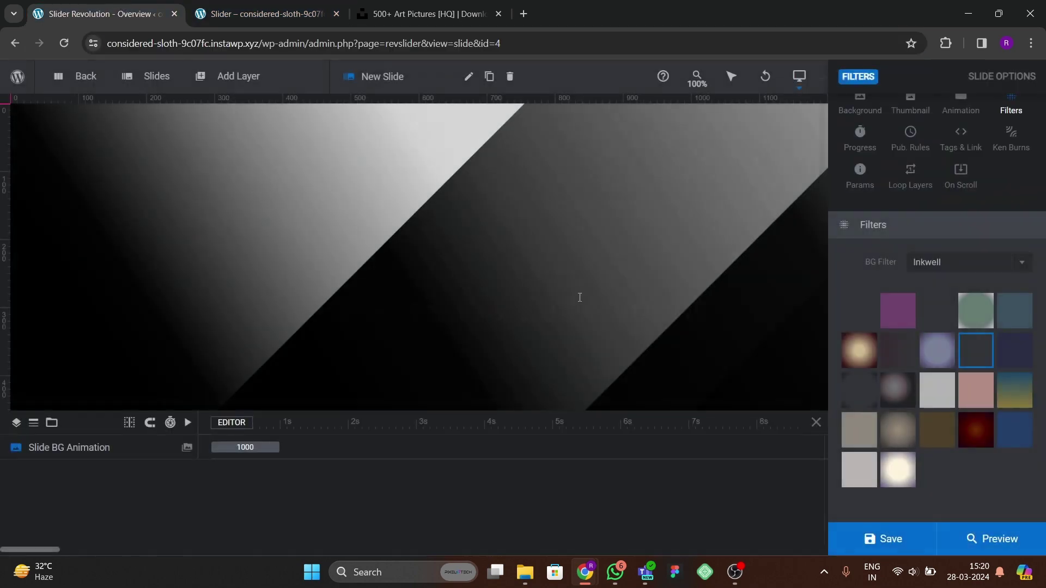
- Set the module's layer area height to 700px for browser widths above 1024 and compare with the finished slider page
{"action": "scroll", "coordinate": [894, 260], "scroll_direction": "up", "scroll_amount": 1}
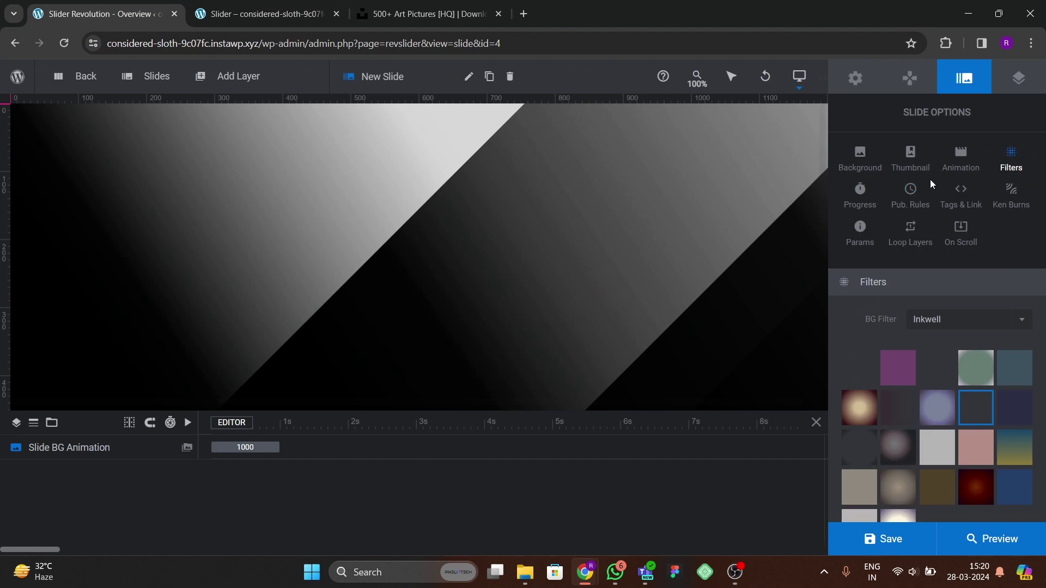
{"action": "left_click", "coordinate": [854, 81]}
{"action": "scroll", "coordinate": [920, 338], "scroll_direction": "down", "scroll_amount": 2}
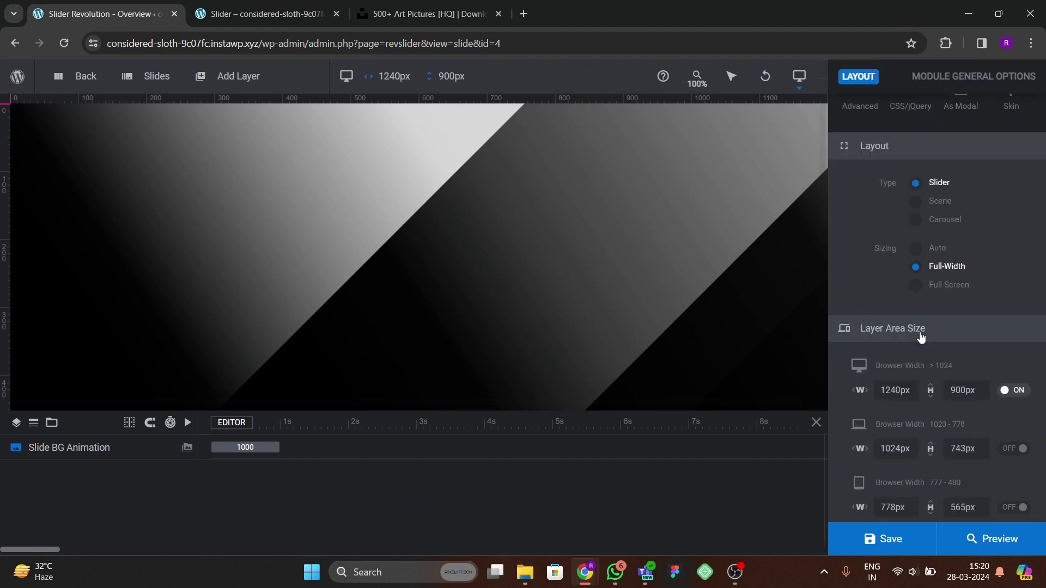
{"action": "scroll", "coordinate": [944, 370], "scroll_direction": "down", "scroll_amount": 2}
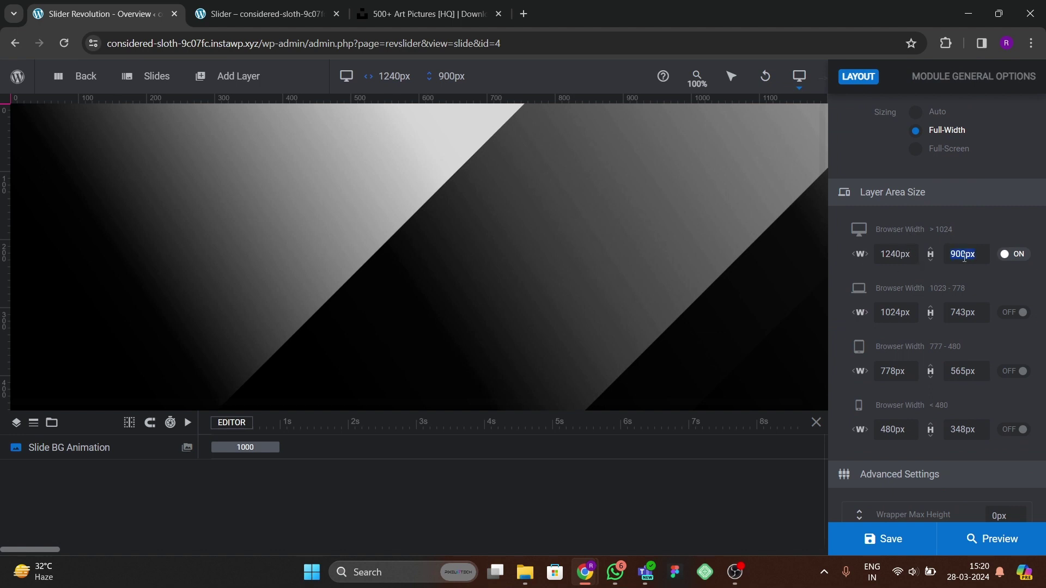
{"action": "key", "text": "Return"}
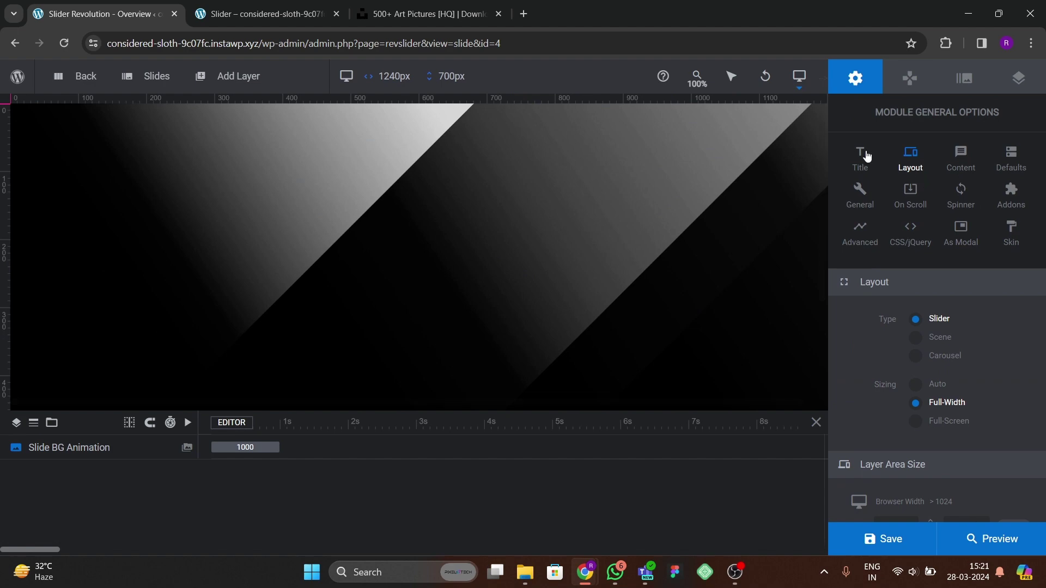
{"action": "left_click", "coordinate": [213, 5]}
{"action": "left_click", "coordinate": [107, 15]}
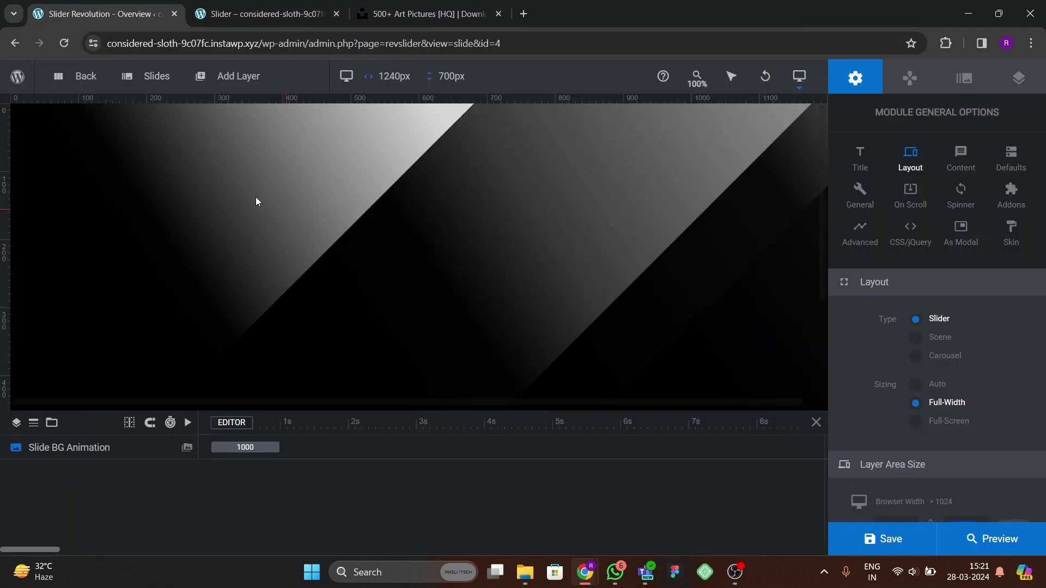
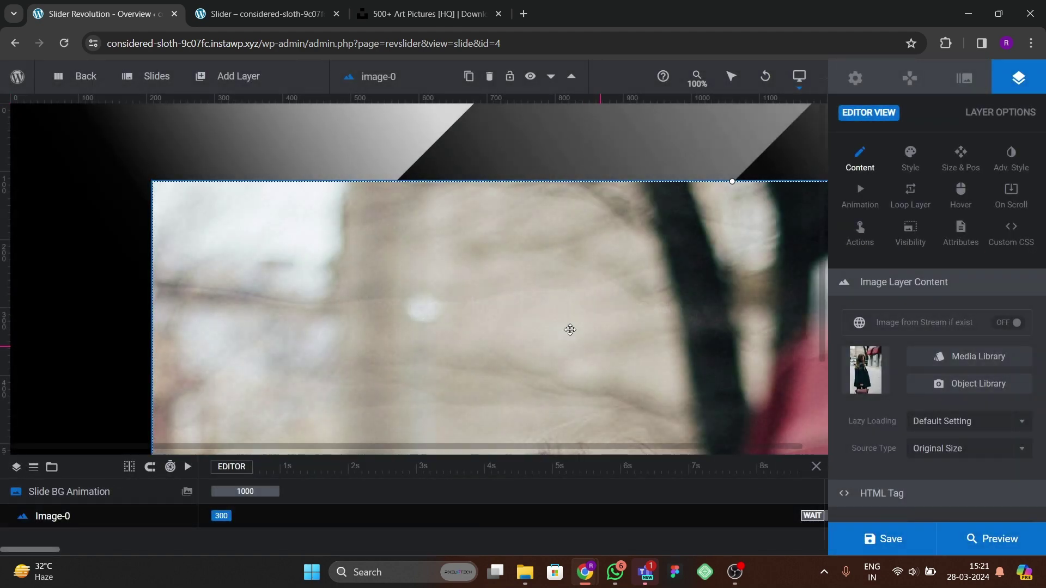
- Move the image layer, align it to the right and bottom of the layer area, and review its size presets
{"action": "left_click_drag", "start_coordinate": [567, 327], "coordinate": [493, 298]}
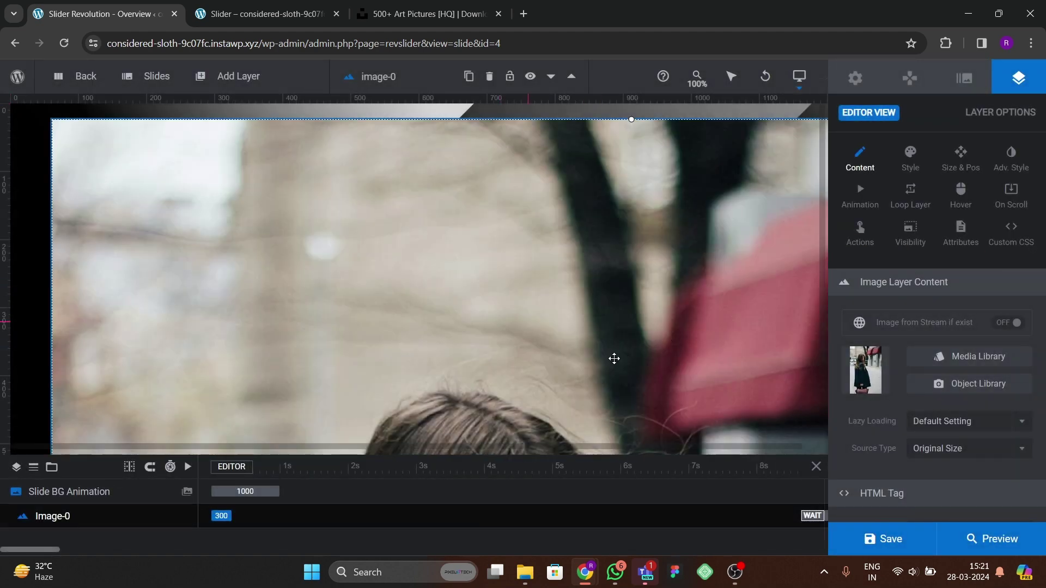
{"action": "left_click", "coordinate": [908, 163]}
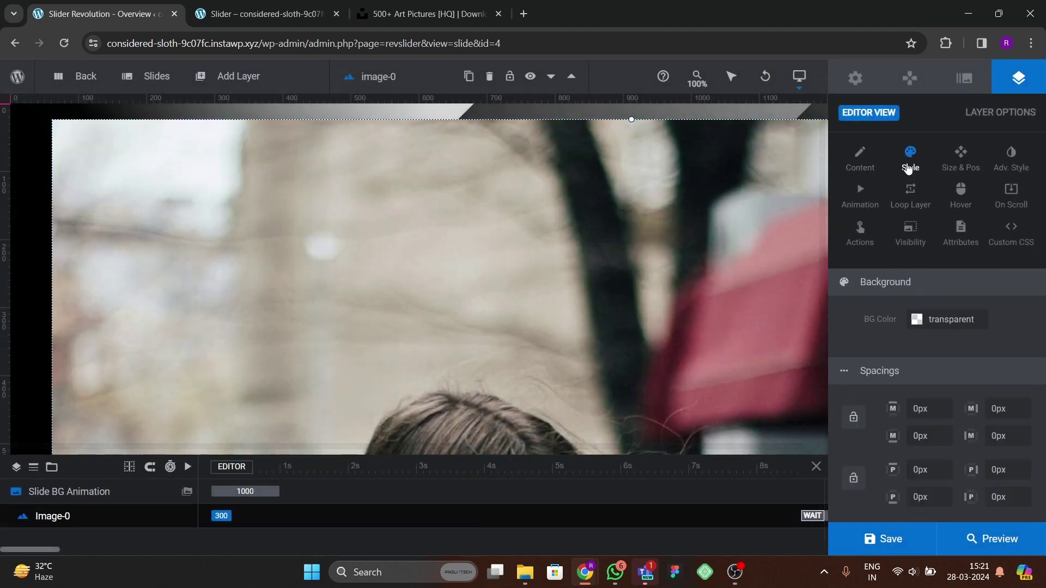
{"action": "left_click", "coordinate": [951, 166]}
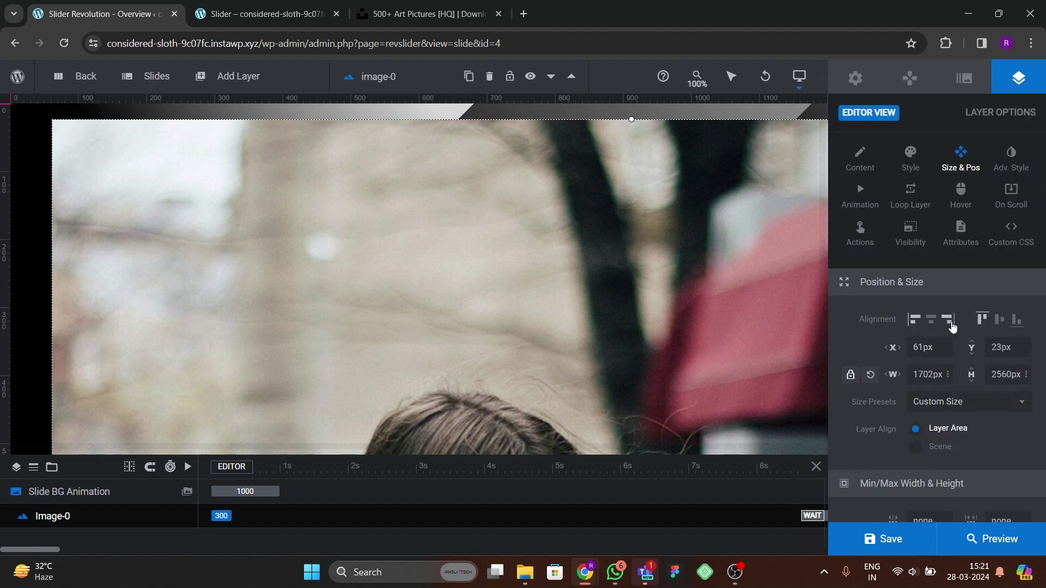
{"action": "left_click", "coordinate": [950, 322]}
{"action": "left_click", "coordinate": [1016, 325]}
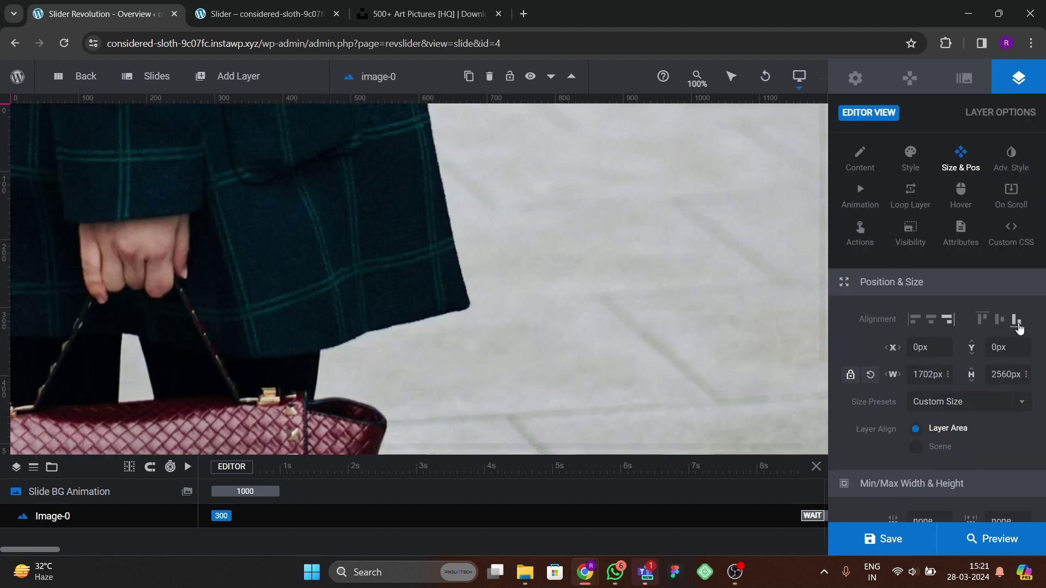
{"action": "left_click", "coordinate": [941, 403]}
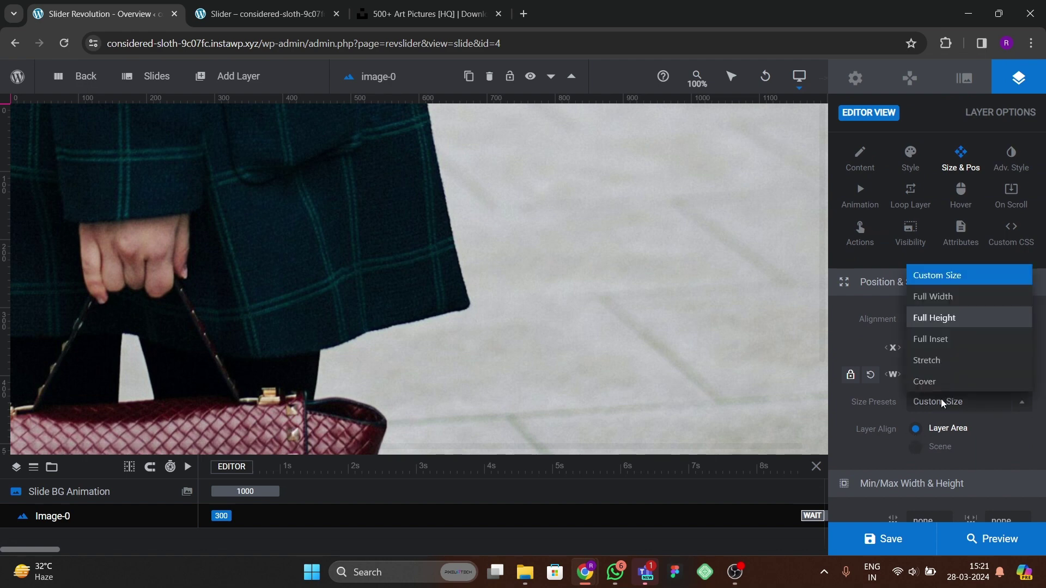
{"action": "left_click", "coordinate": [942, 406]}
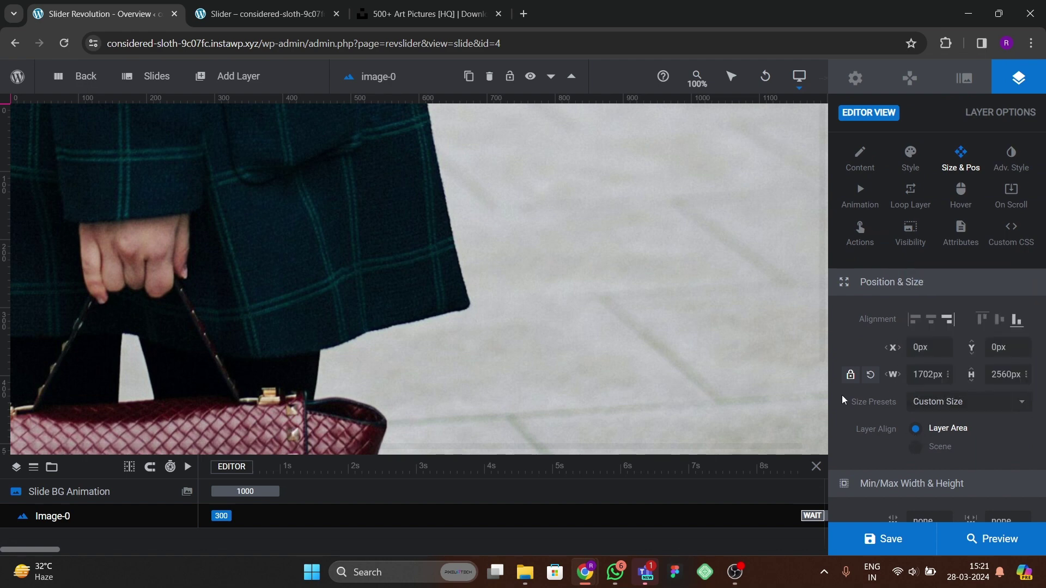
- Scale the image layer proportionally to a width of 500px and move it to the slide's right side
{"action": "left_click_drag", "start_coordinate": [434, 283], "coordinate": [220, 351]}
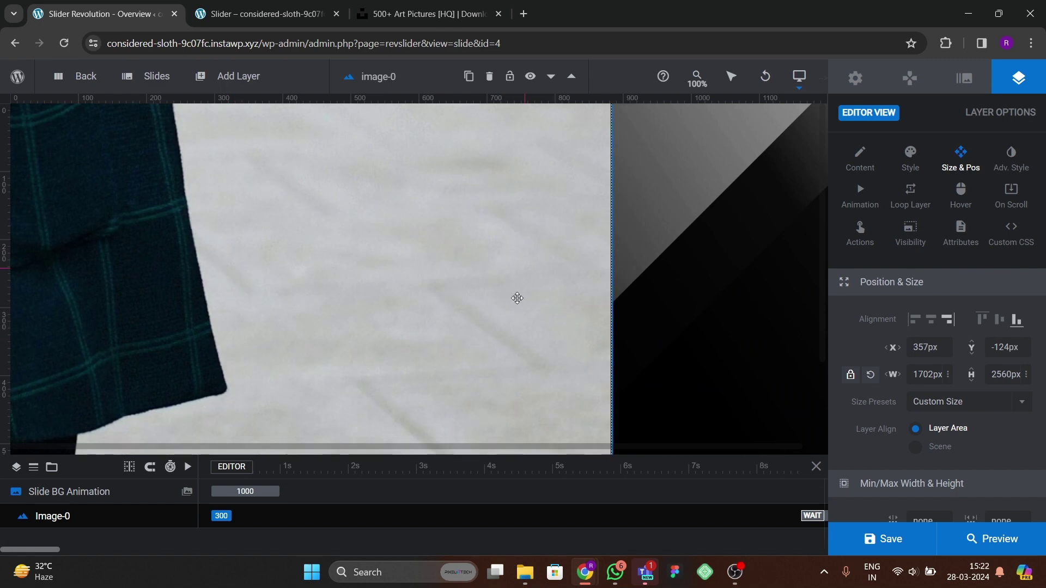
{"action": "left_click", "coordinate": [926, 375]}
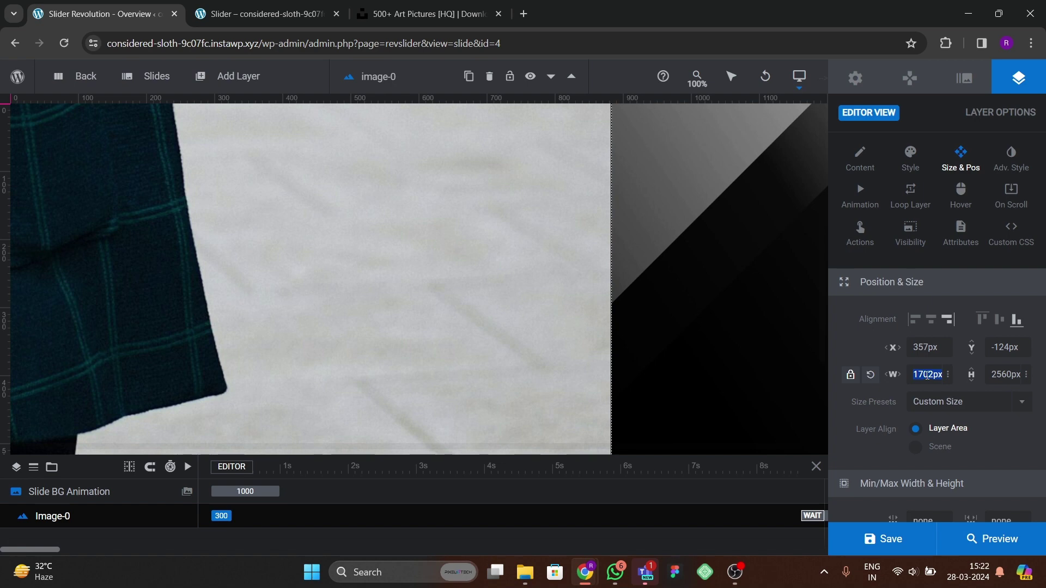
{"action": "type", "text": "400"}
{"action": "key", "text": "Tab"}
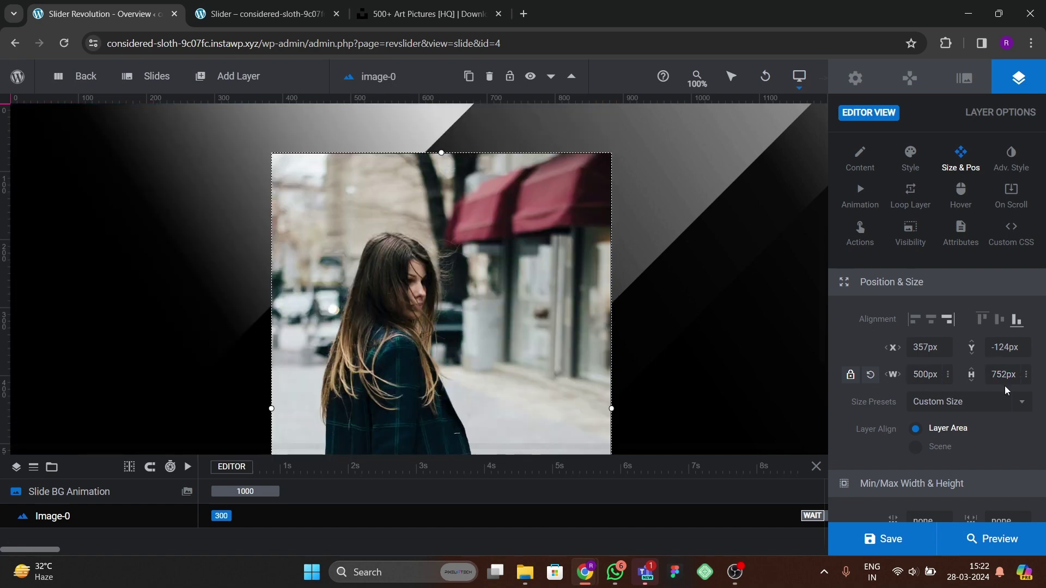
{"action": "left_click_drag", "start_coordinate": [493, 300], "coordinate": [616, 265]}
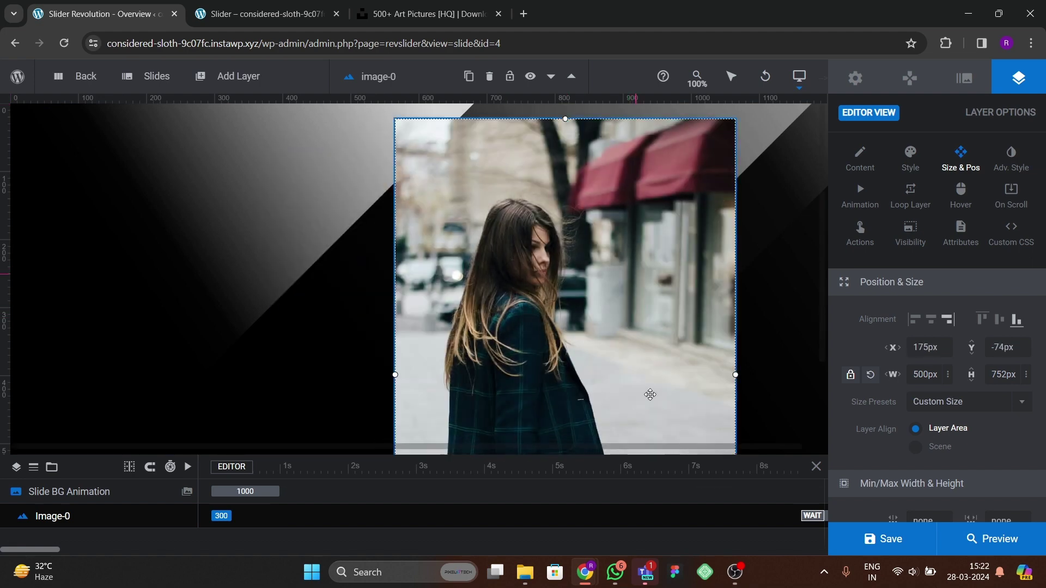
{"action": "left_click_drag", "start_coordinate": [641, 370], "coordinate": [763, 352]}
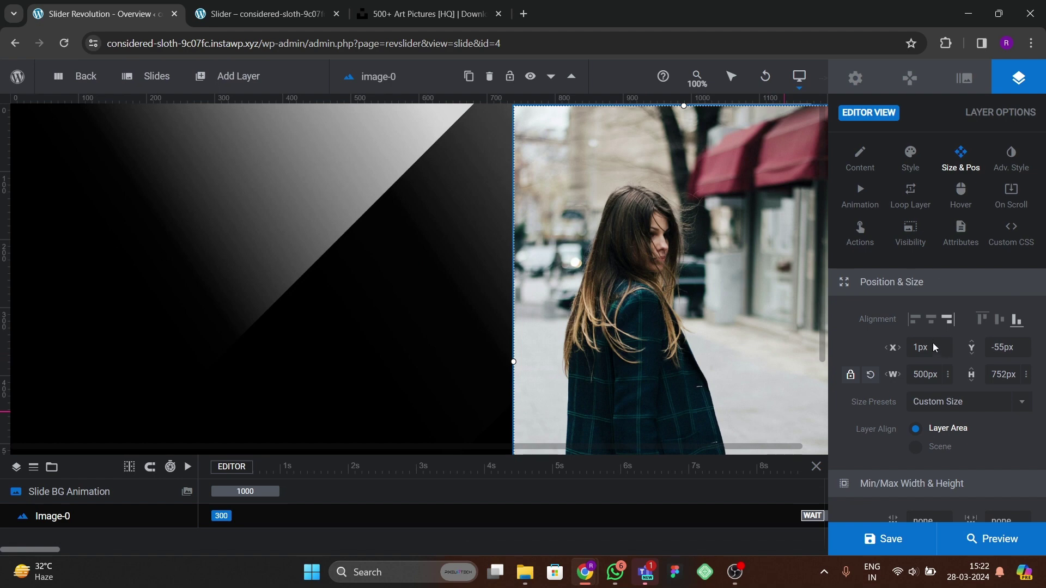
- Try centering the image layer, then align it to the right and bottom of the layer area with zero offsets
{"action": "scroll", "coordinate": [939, 422], "scroll_direction": "down", "scroll_amount": 3}
{"action": "scroll", "coordinate": [940, 425], "scroll_direction": "up", "scroll_amount": 3}
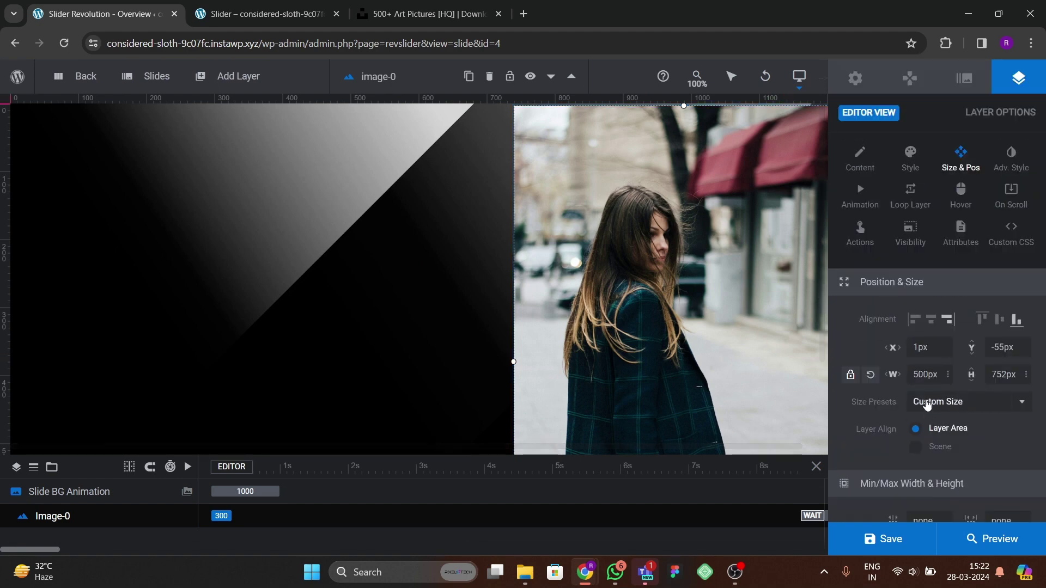
{"action": "left_click", "coordinate": [1000, 322]}
{"action": "left_click", "coordinate": [931, 321]}
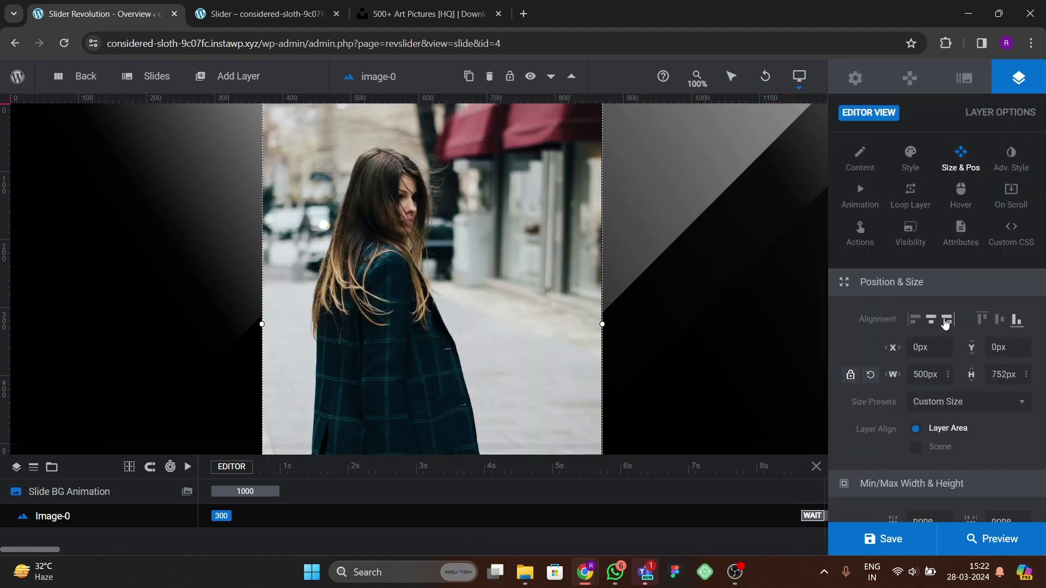
{"action": "left_click", "coordinate": [948, 320]}
{"action": "scroll", "coordinate": [642, 398], "scroll_direction": "down", "scroll_amount": 2}
{"action": "scroll", "coordinate": [655, 390], "scroll_direction": "up", "scroll_amount": 2}
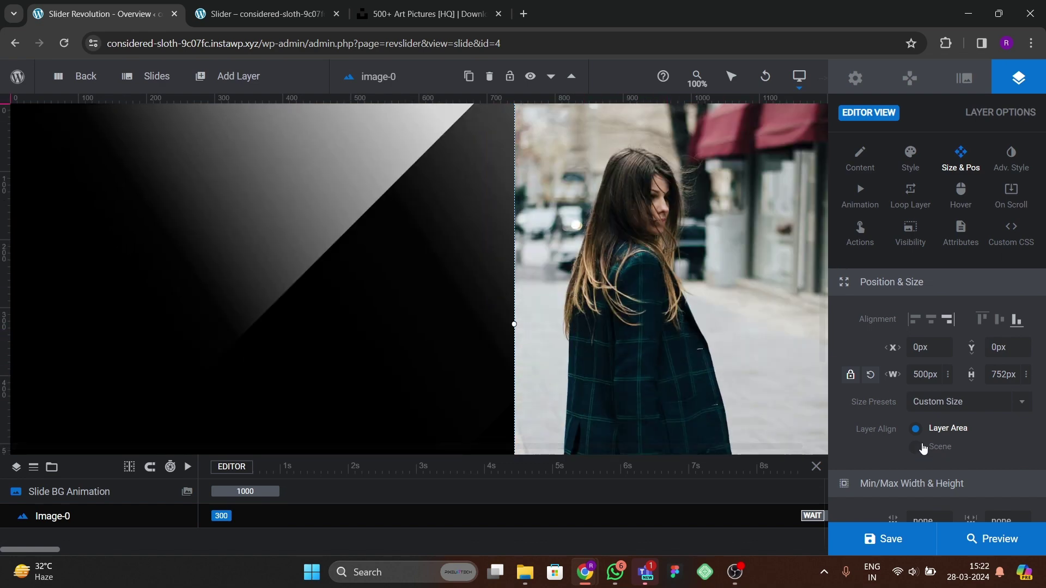
- Set the image layer's width to 600px with proportions locked, save the slide and preview it
{"action": "type", "text": "600px"}
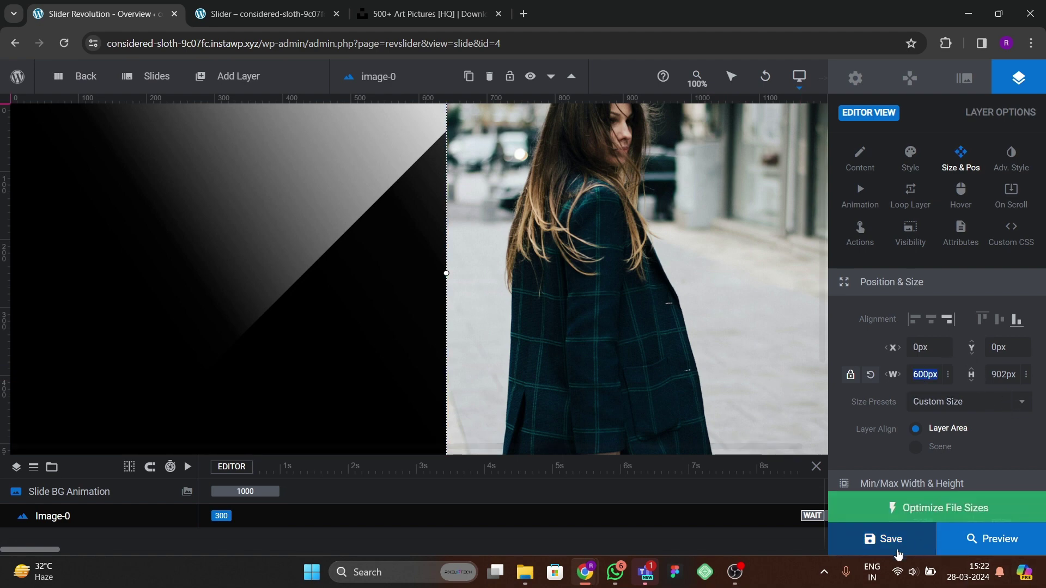
{"action": "left_click", "coordinate": [883, 539]}
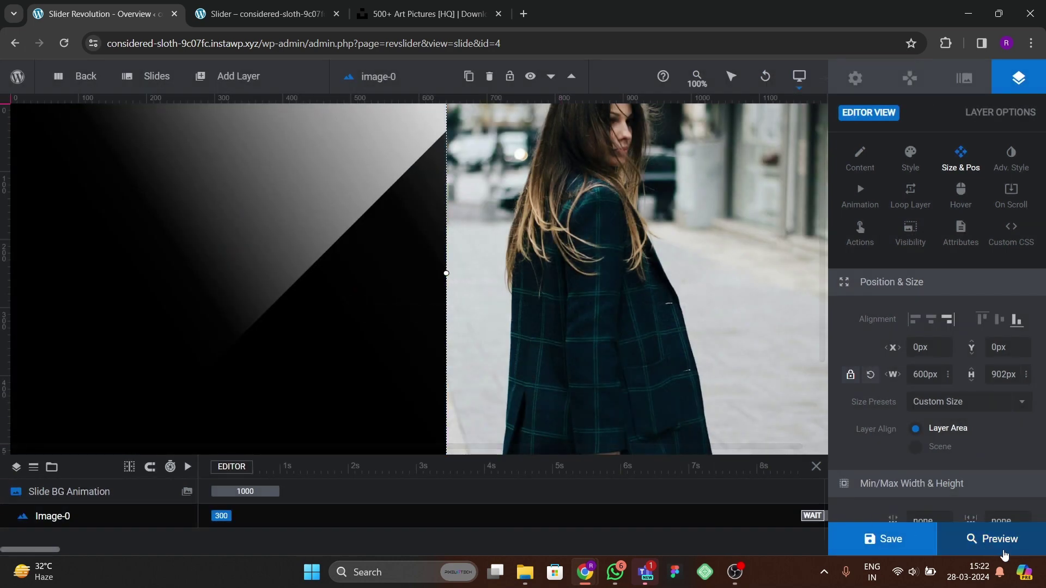
{"action": "left_click", "coordinate": [1005, 552]}
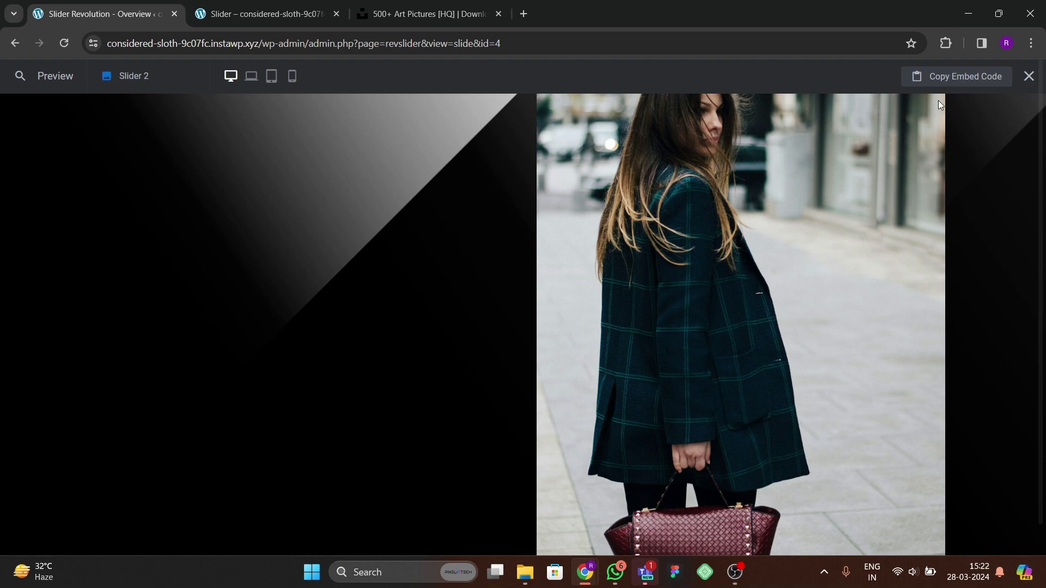
{"action": "left_click", "coordinate": [1028, 75]}
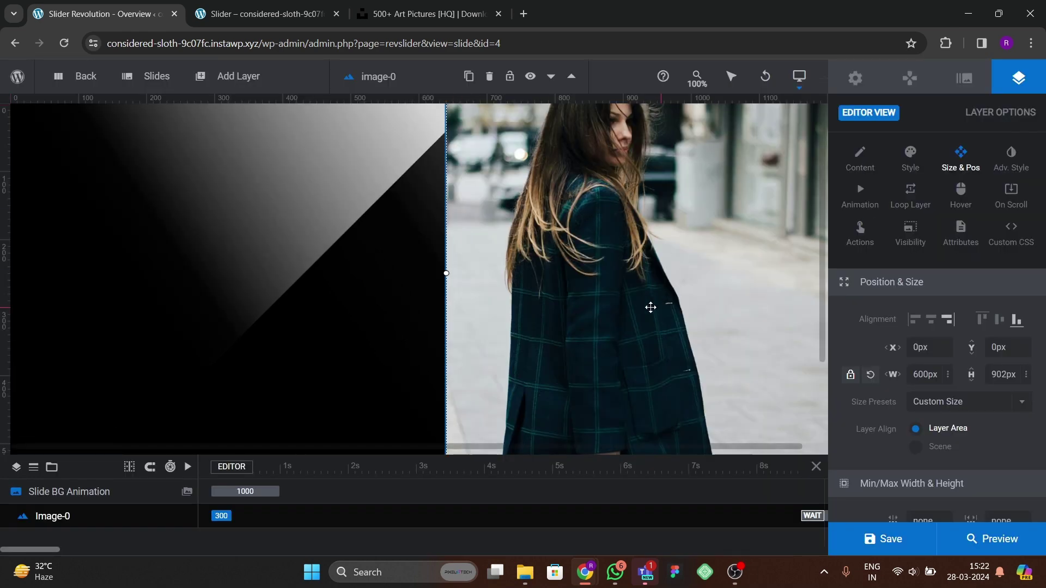
- Align the image layer to the vertical middle of the layer area, keeping it right-aligned, and save the slide
{"action": "left_click", "coordinate": [1001, 324]}
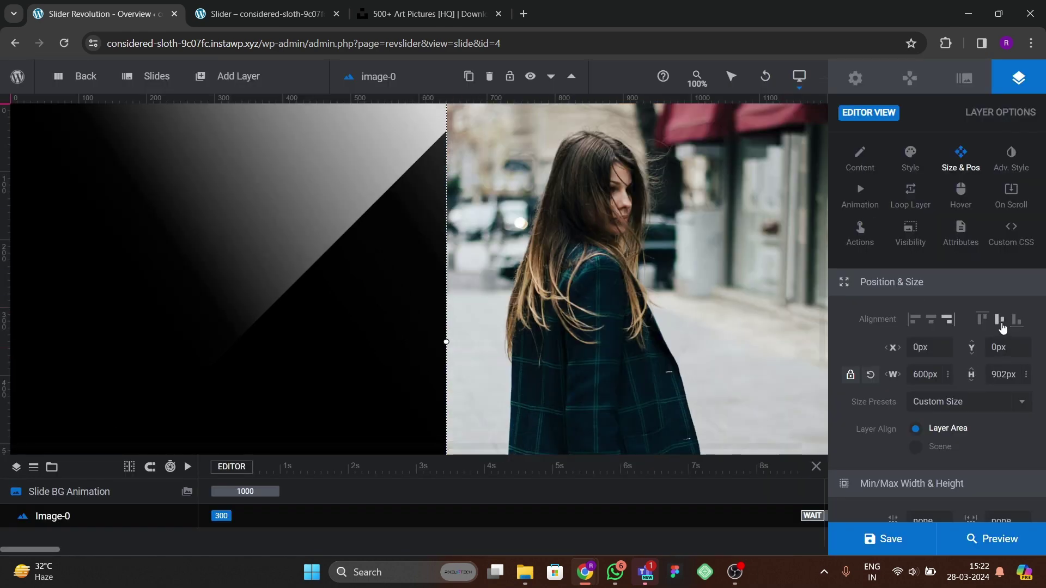
{"action": "left_click", "coordinate": [1017, 322]}
{"action": "left_click", "coordinate": [1000, 323]}
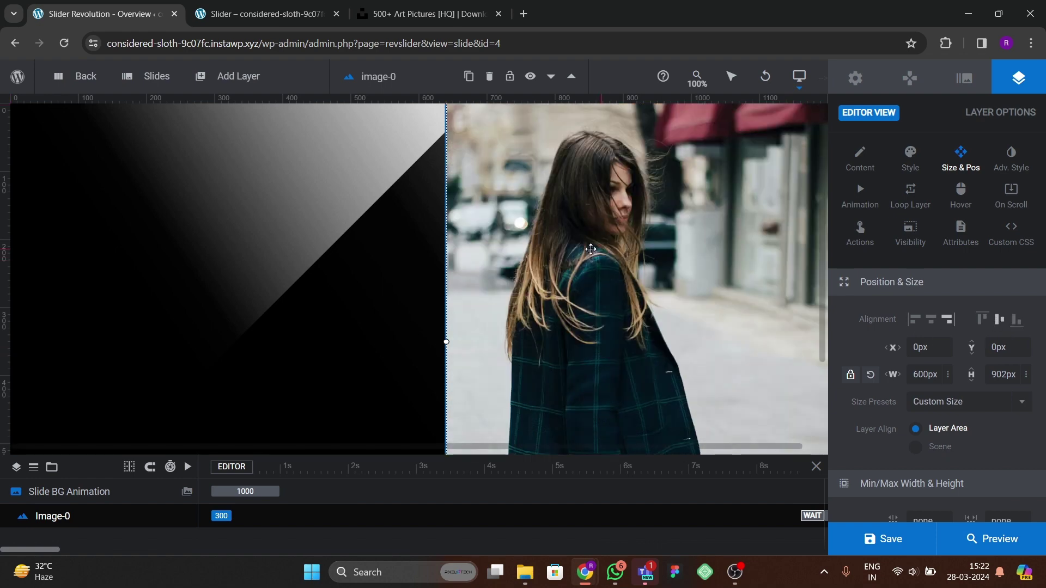
{"action": "scroll", "coordinate": [599, 278], "scroll_direction": "down", "scroll_amount": 3}
{"action": "scroll", "coordinate": [625, 299], "scroll_direction": "up", "scroll_amount": 3}
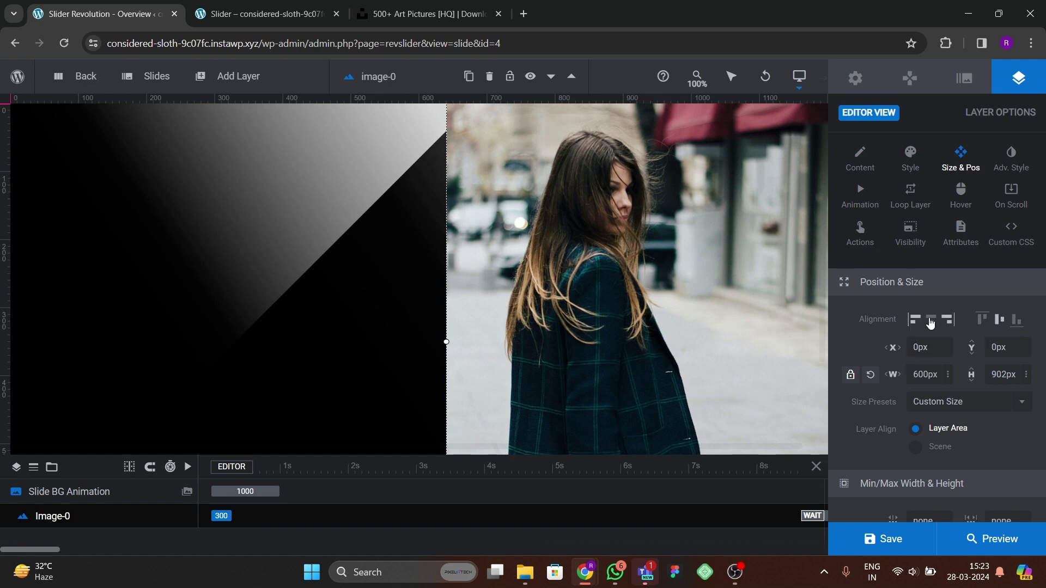
{"action": "scroll", "coordinate": [551, 343], "scroll_direction": "down", "scroll_amount": 3}
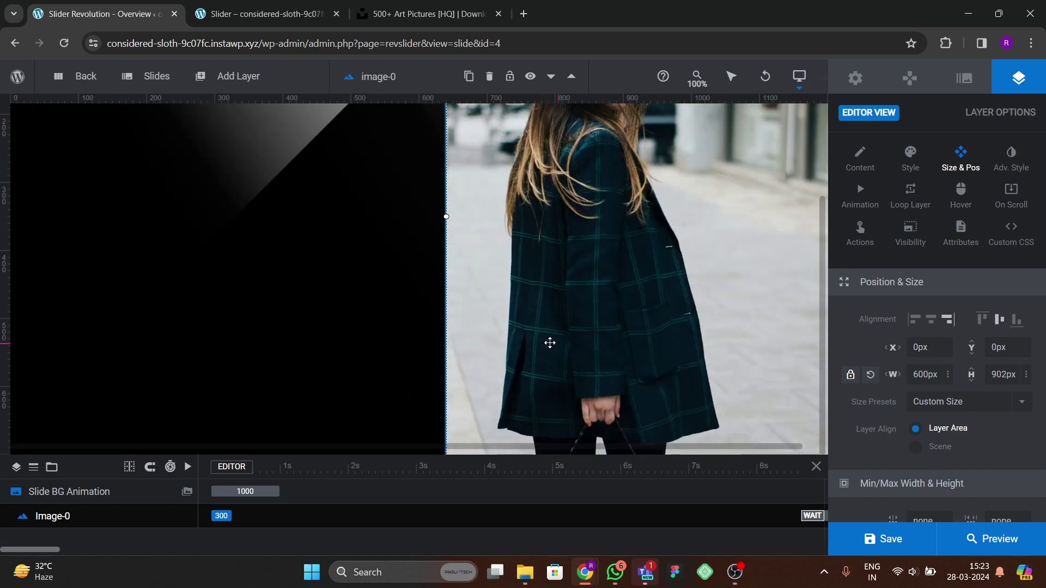
{"action": "scroll", "coordinate": [551, 343], "scroll_direction": "up", "scroll_amount": 3}
{"action": "left_click", "coordinate": [842, 538]}
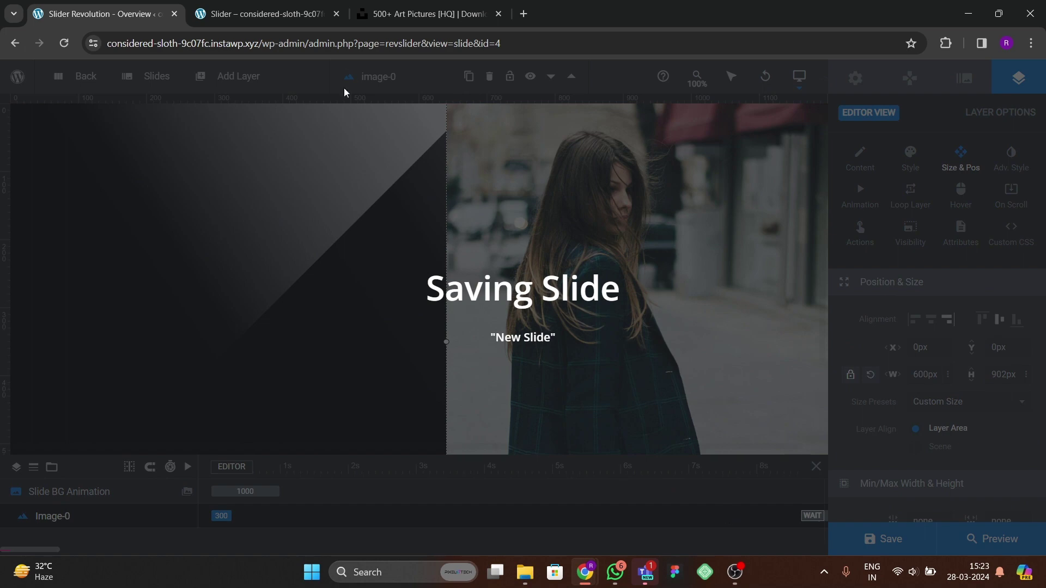
- Check the finished slider page for reference and add a Quick Style Content text layer to the slide
{"action": "left_click", "coordinate": [272, 18]}
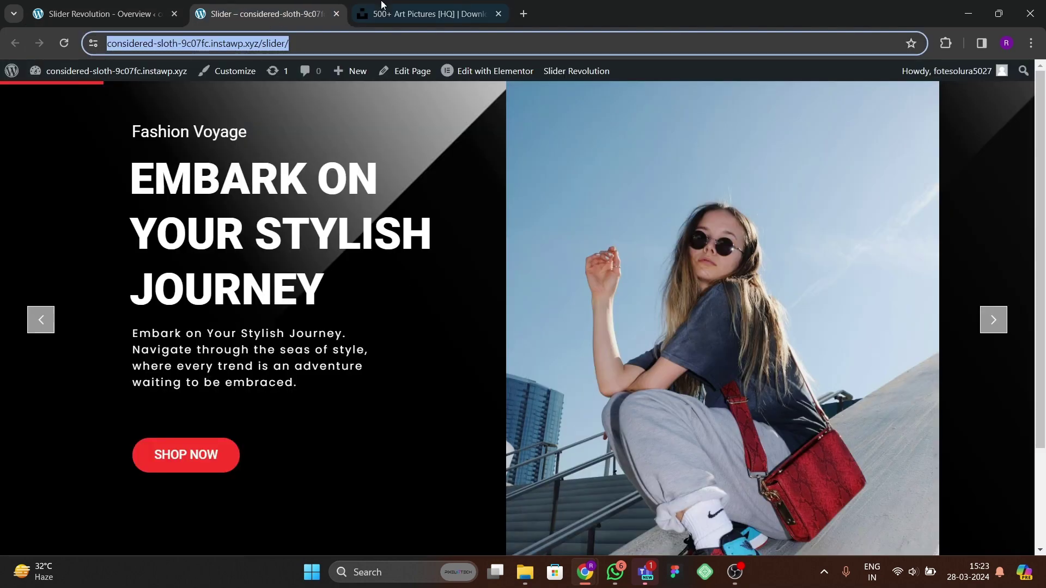
{"action": "left_click", "coordinate": [98, 14]}
{"action": "left_click", "coordinate": [218, 76]}
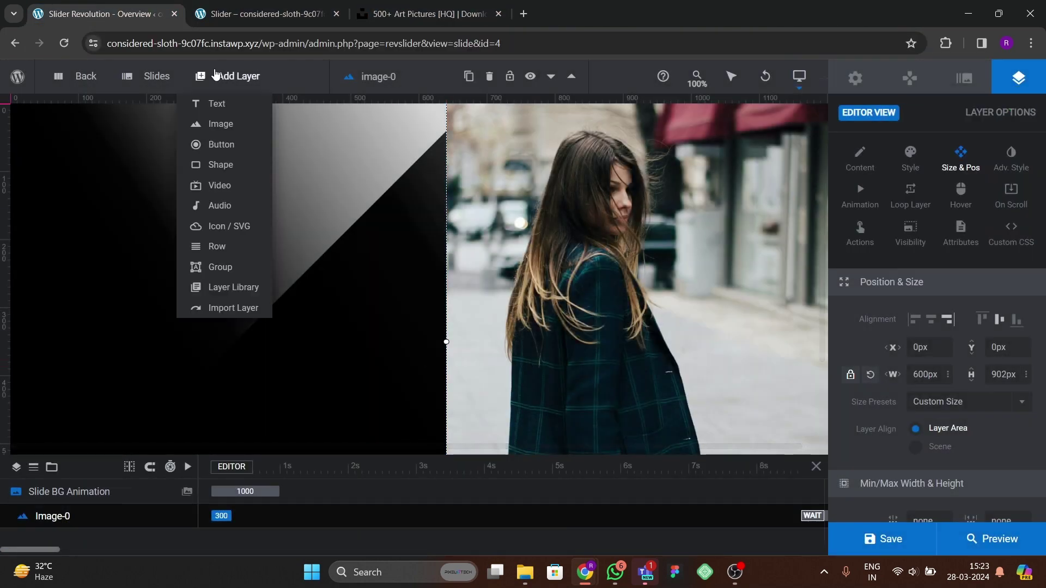
{"action": "mouse_move", "coordinate": [217, 111]}
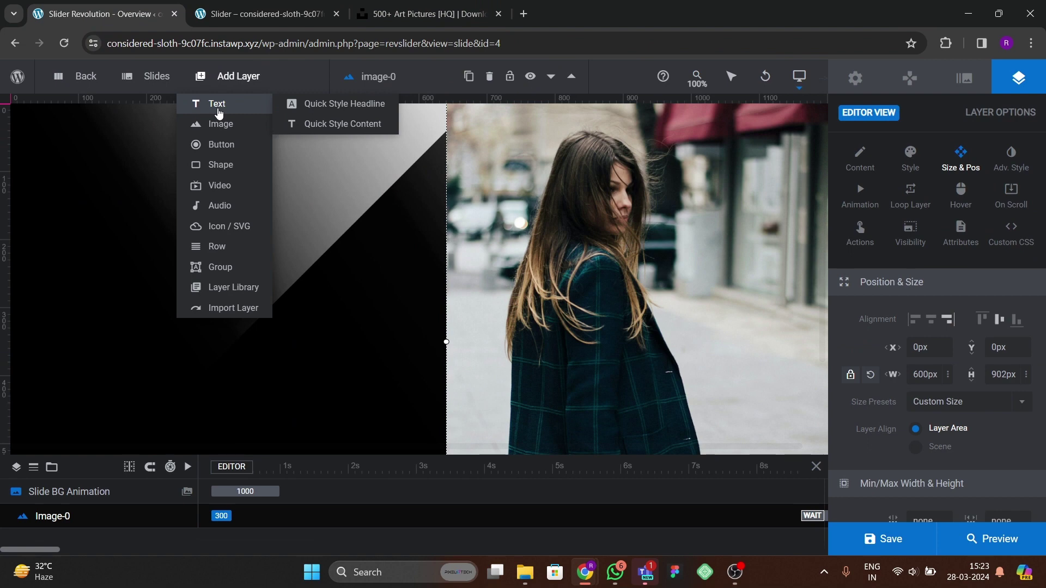
{"action": "left_click", "coordinate": [345, 125]}
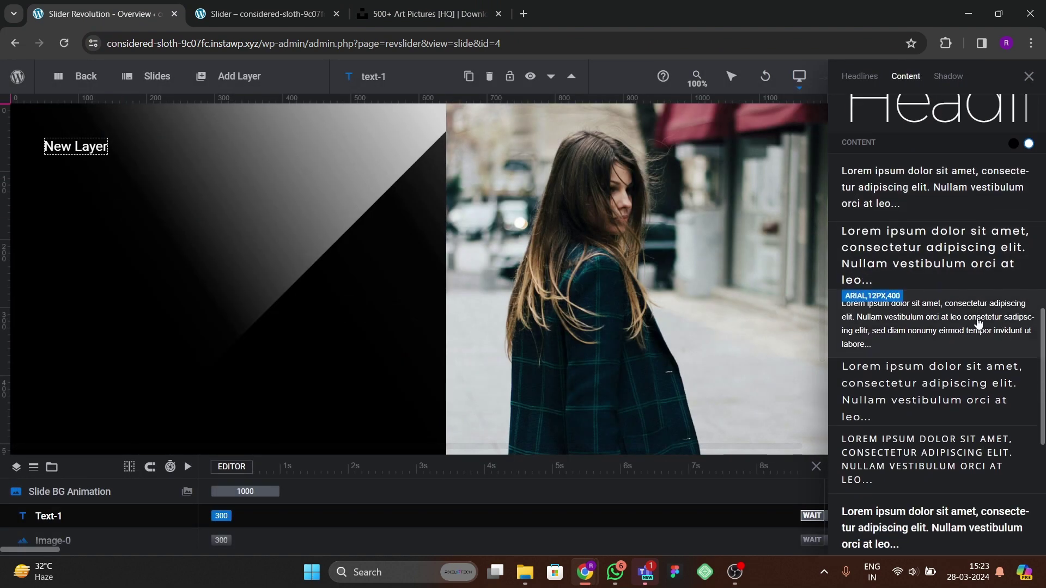
- Compare the headline presets with the finished slider page and apply the Arial, 40px, 400 headline style to the new text layer
{"action": "scroll", "coordinate": [1000, 341], "scroll_direction": "up", "scroll_amount": 5}
{"action": "scroll", "coordinate": [1000, 341], "scroll_direction": "up", "scroll_amount": 4}
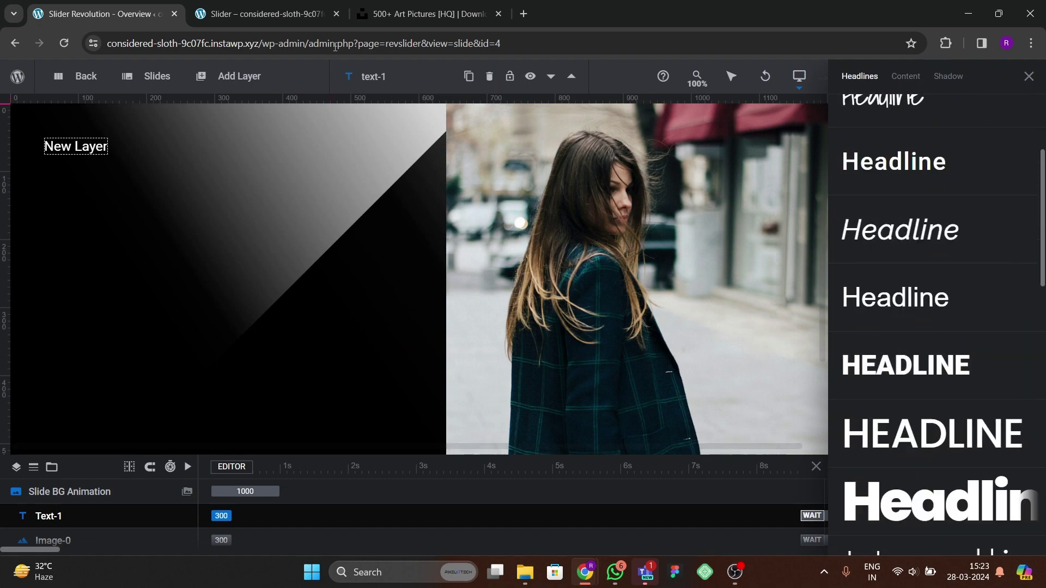
{"action": "left_click", "coordinate": [262, 14]}
{"action": "left_click", "coordinate": [164, 15]}
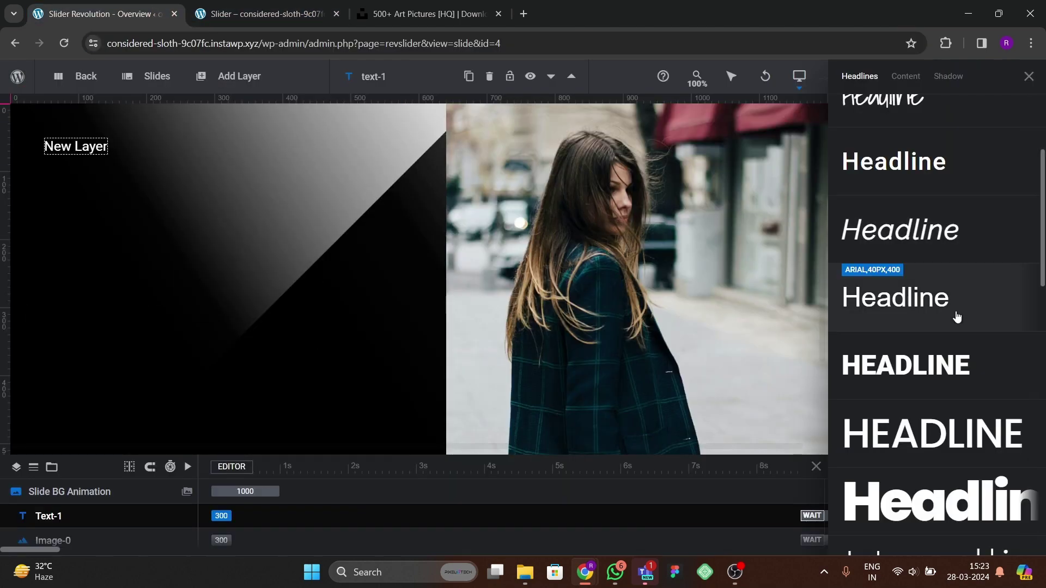
{"action": "scroll", "coordinate": [949, 323], "scroll_direction": "down", "scroll_amount": 3}
{"action": "scroll", "coordinate": [948, 323], "scroll_direction": "down", "scroll_amount": 2}
{"action": "scroll", "coordinate": [953, 322], "scroll_direction": "up", "scroll_amount": 5}
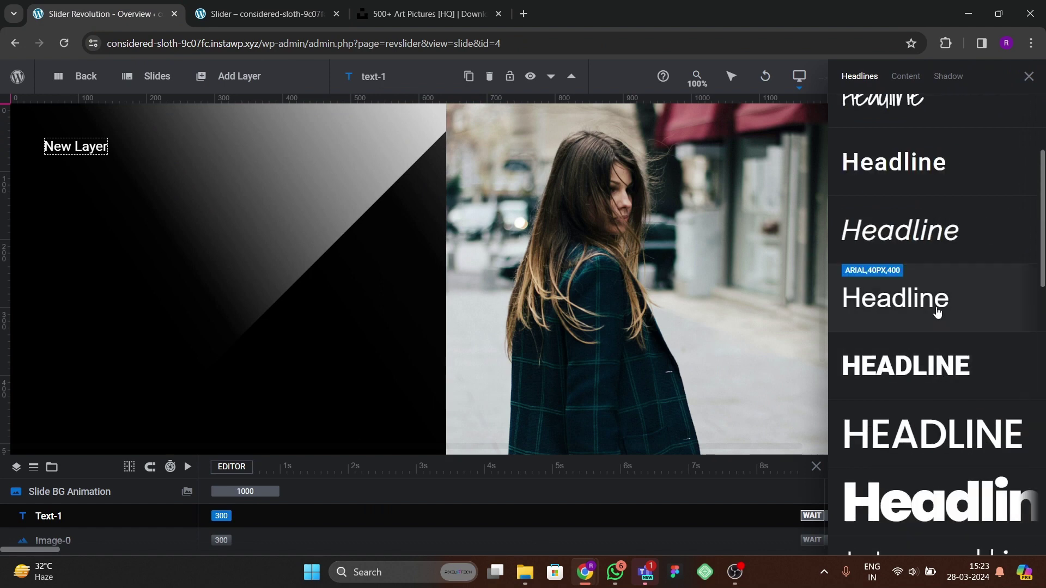
{"action": "left_click", "coordinate": [937, 311]}
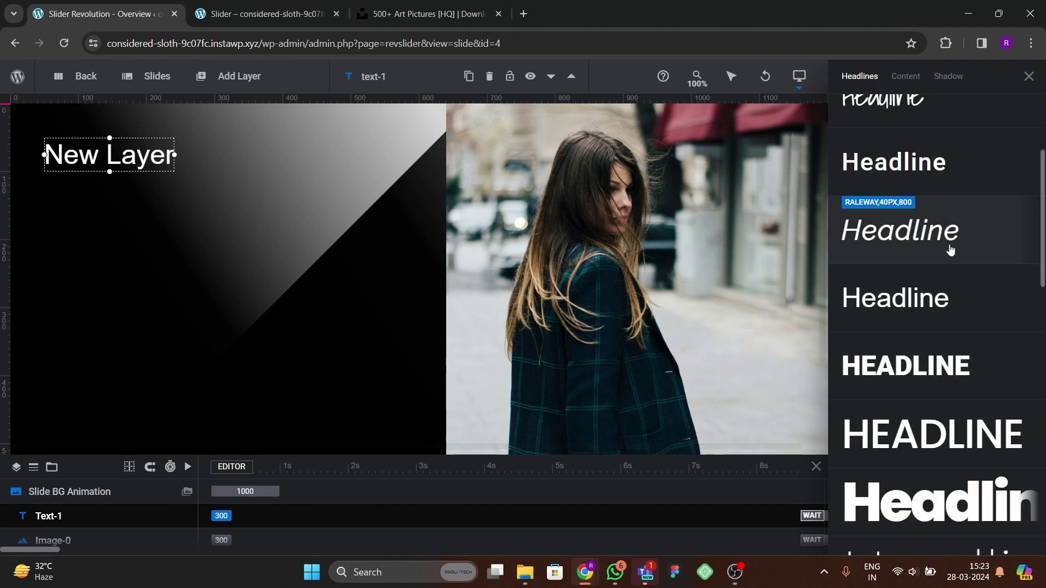
- Look over the content text presets, close the quick style library and consult the finished Fashion Voyage slider's text
{"action": "scroll", "coordinate": [942, 245], "scroll_direction": "up", "scroll_amount": 3}
{"action": "left_click", "coordinate": [905, 77]}
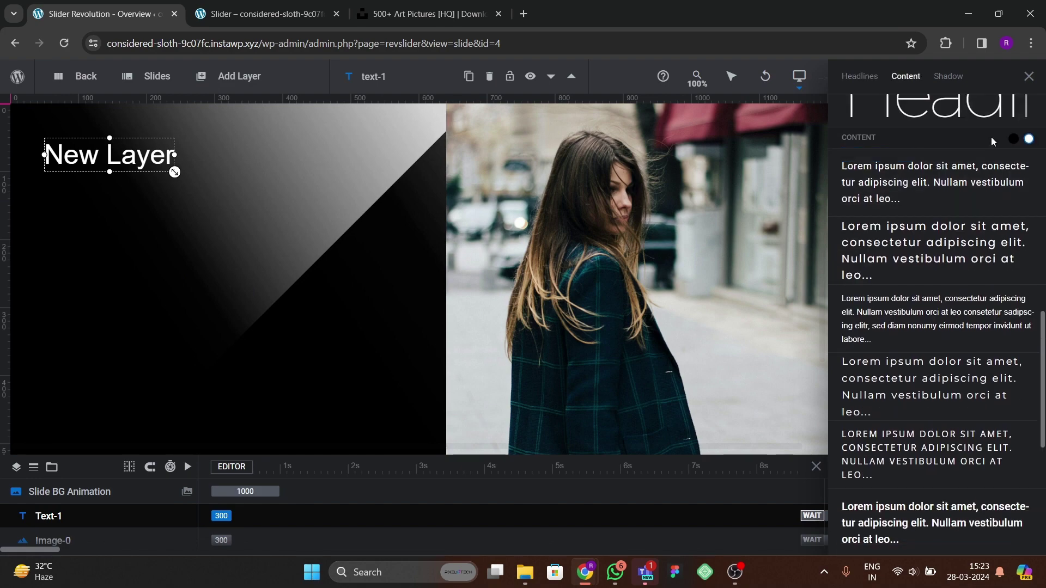
{"action": "scroll", "coordinate": [981, 142], "scroll_direction": "up", "scroll_amount": 5}
{"action": "left_click", "coordinate": [1028, 76]}
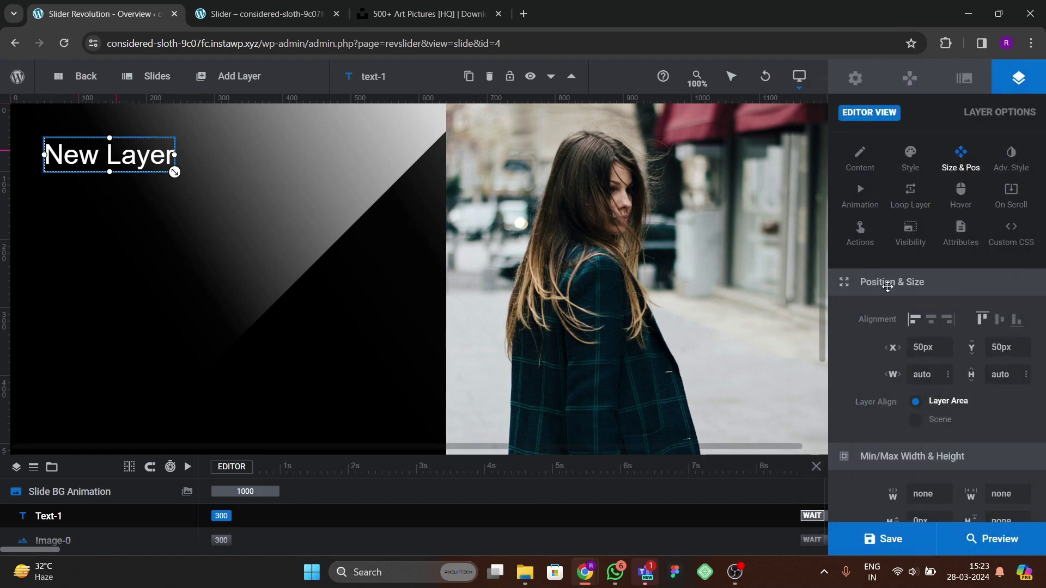
{"action": "left_click", "coordinate": [259, 14]}
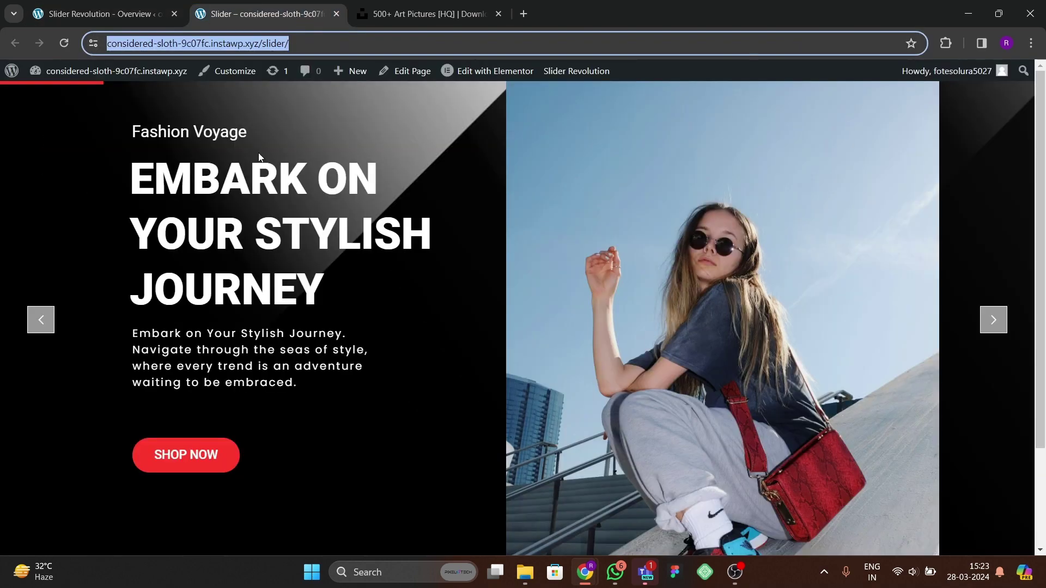
- Back in the slide editor, replace the text layer's placeholder content with "Fashion Vouge"
{"action": "left_click", "coordinate": [98, 13]}
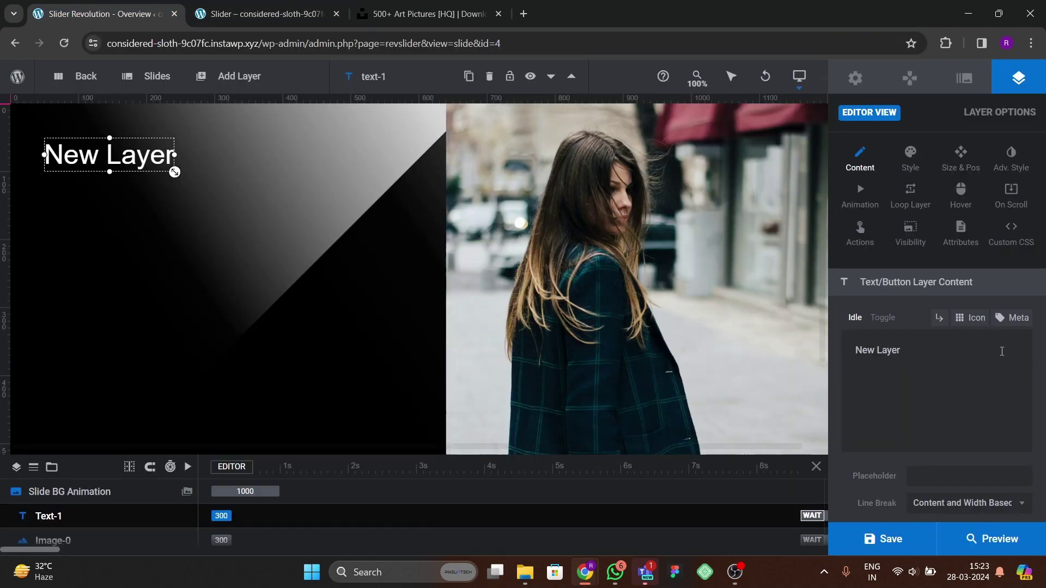
{"action": "left_click_drag", "start_coordinate": [927, 354], "coordinate": [828, 329]}
{"action": "type", "text": "Fa"}
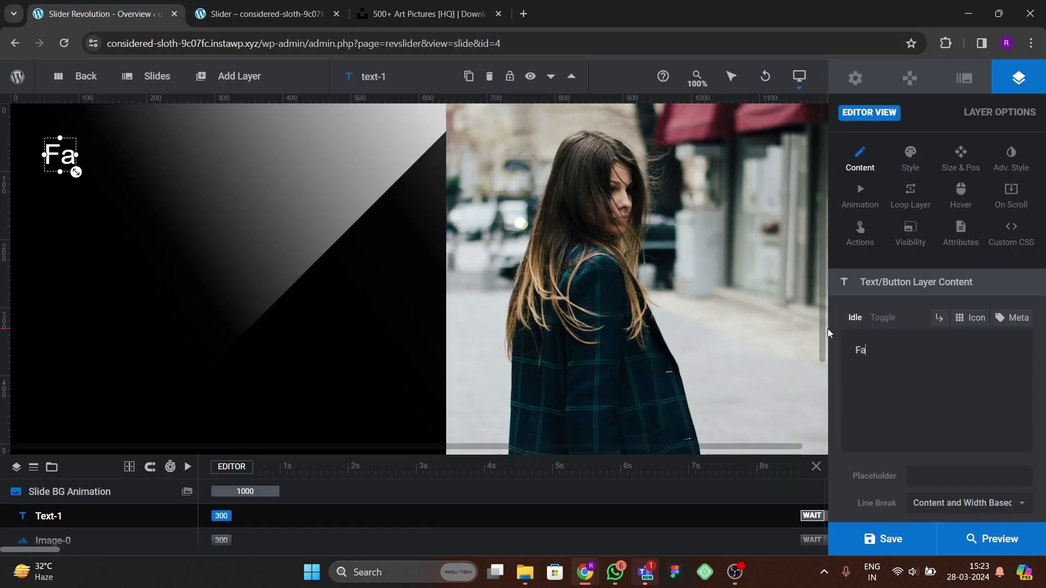
{"action": "type", "text": "shion V"}
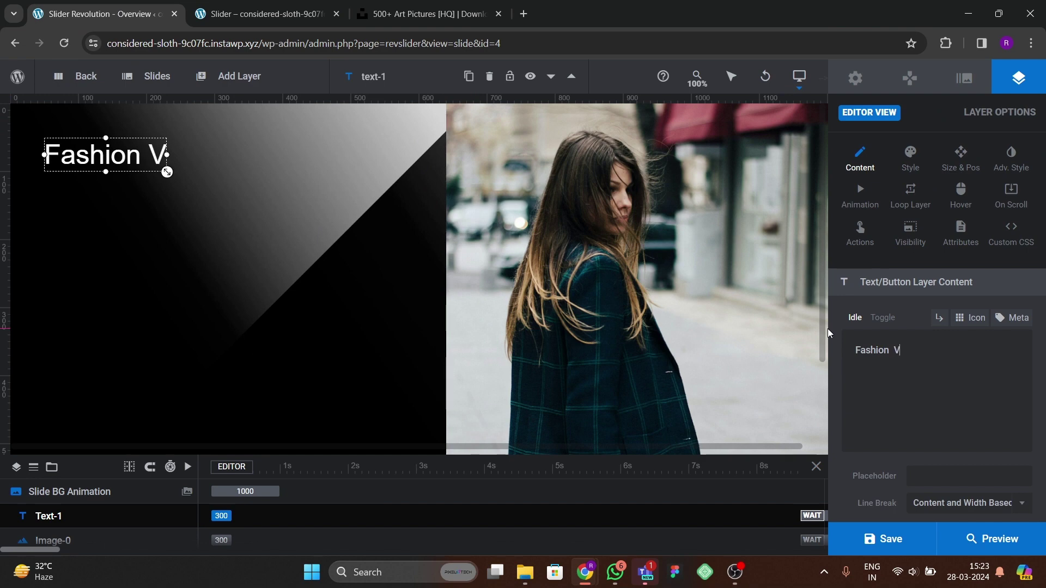
{"action": "key", "text": "BackSpace"}
{"action": "type", "text": "Vop"}
{"action": "key", "text": "BackSpace"}
{"action": "type", "text": "uge"}
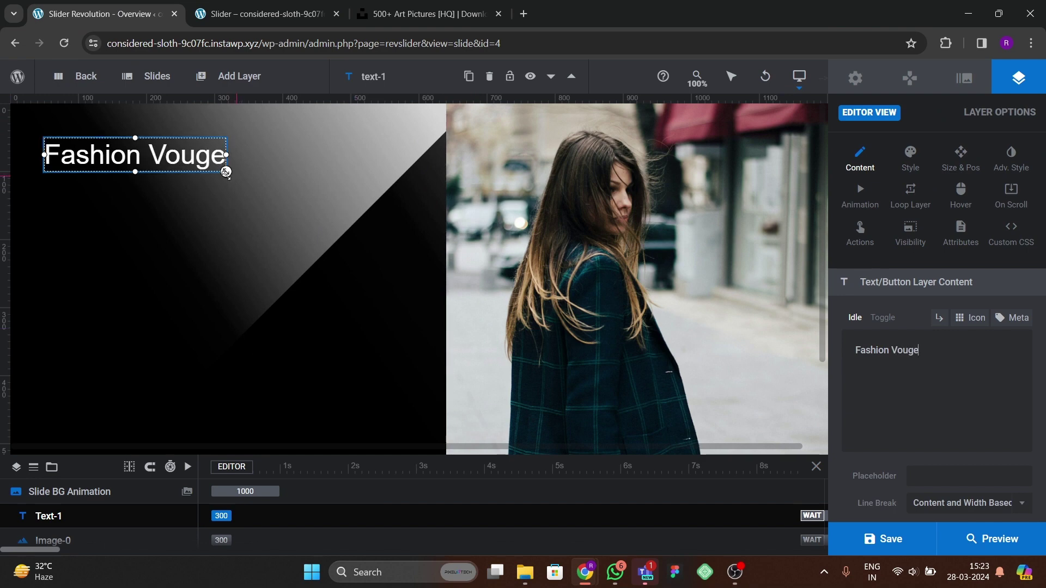
- Scale the Fashion Vouge text down to 25px, move it inward from the slide's left edge and compare it with the finished slider page
{"action": "left_click_drag", "start_coordinate": [225, 172], "coordinate": [172, 164]}
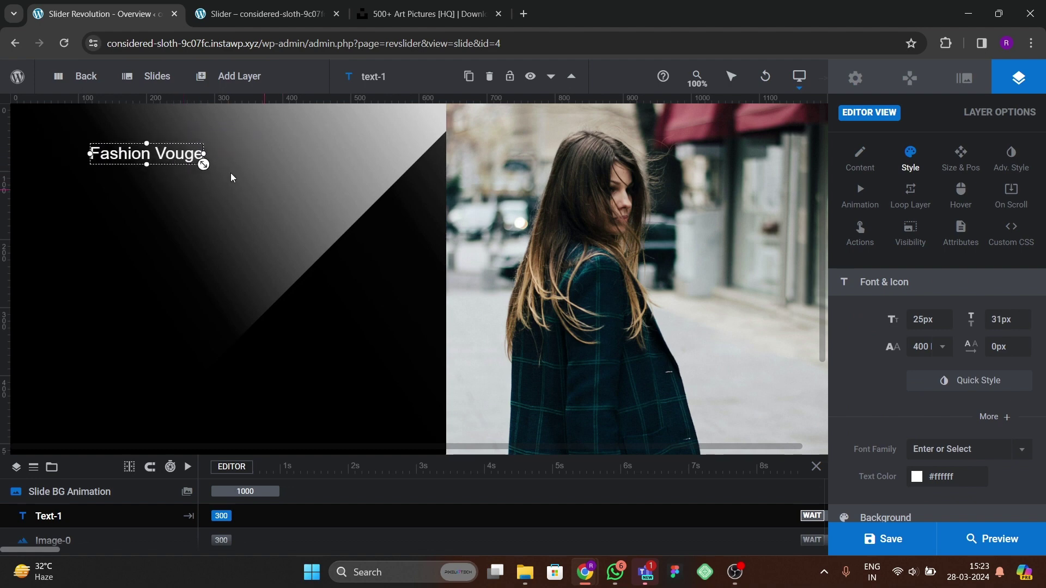
{"action": "left_click", "coordinate": [261, 13]}
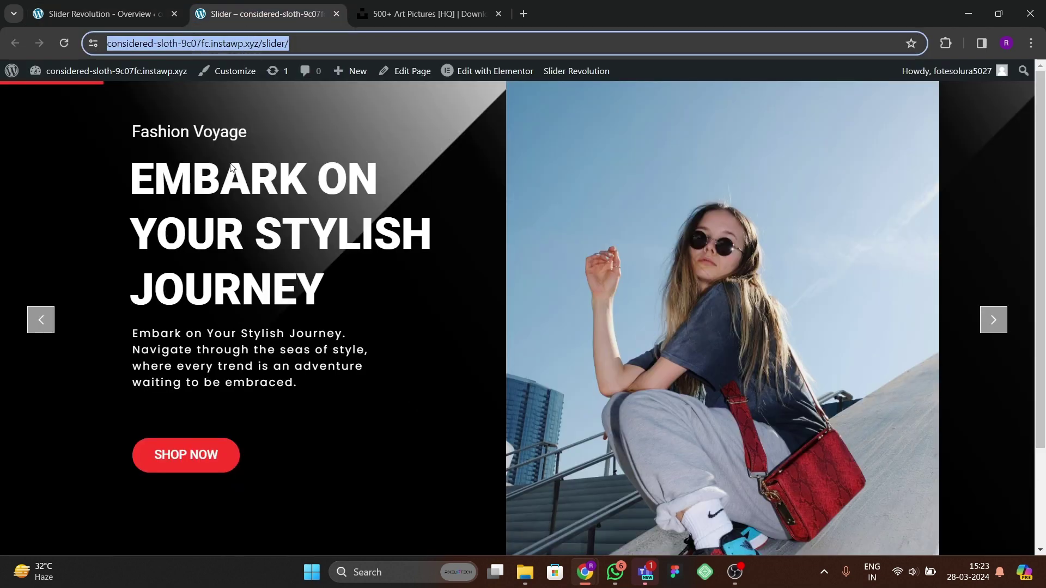
{"action": "left_click", "coordinate": [98, 14]}
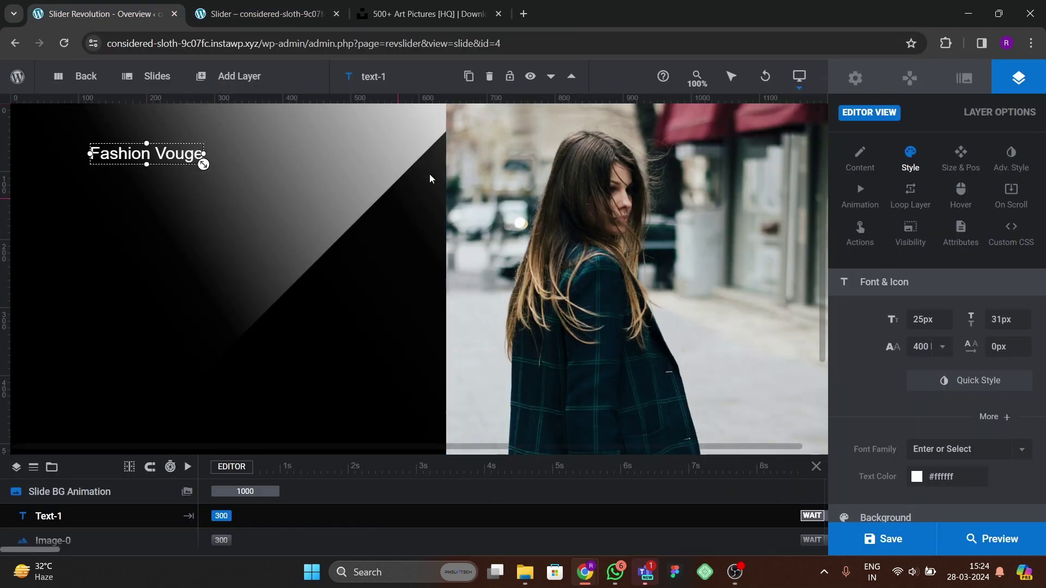
- Add a second Quick Style Content text layer to the slide and browse the headline presets
{"action": "mouse_move", "coordinate": [211, 81]}
{"action": "mouse_move", "coordinate": [212, 103]}
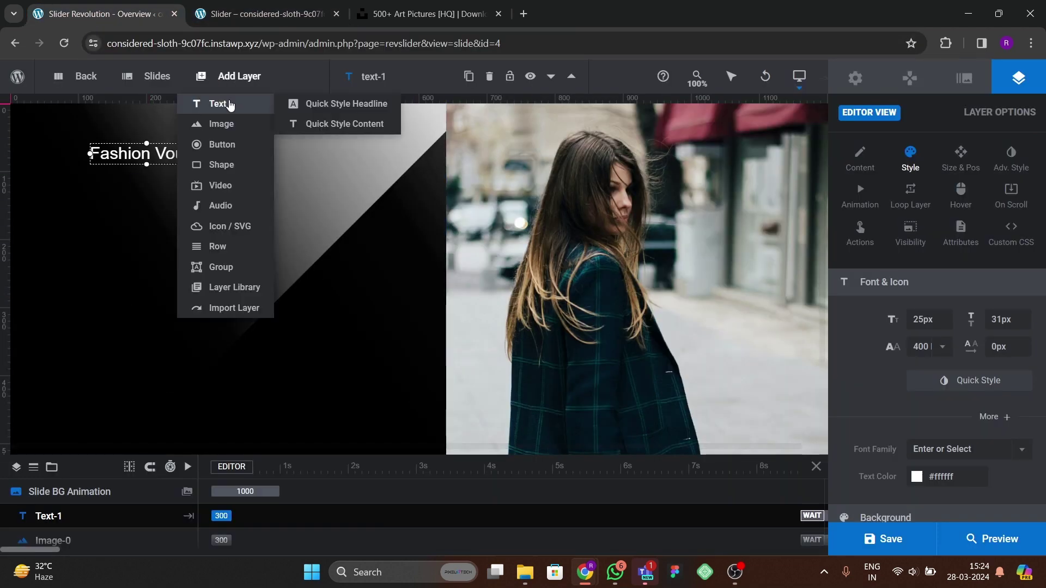
{"action": "left_click", "coordinate": [352, 125]}
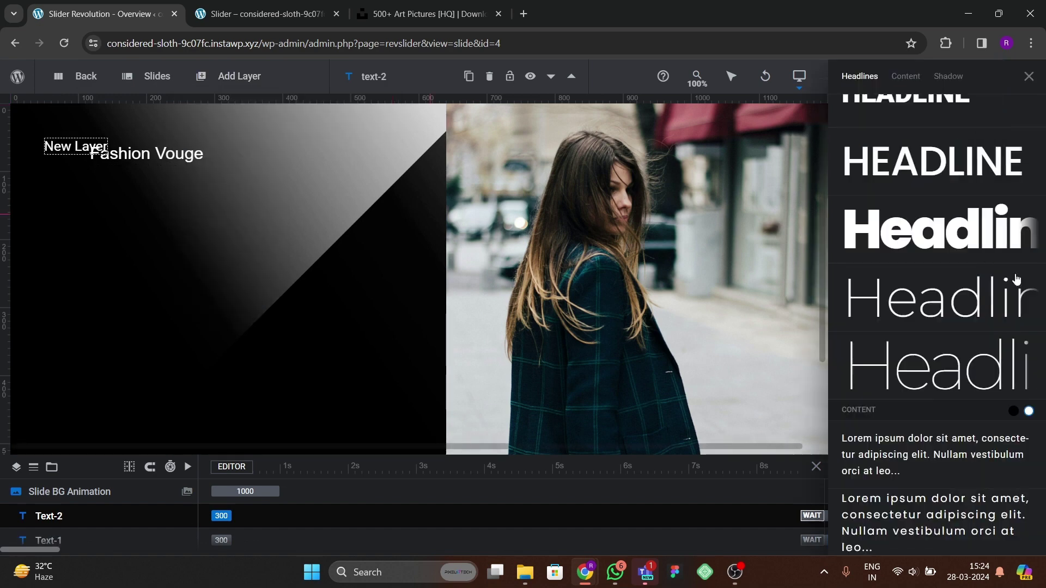
{"action": "scroll", "coordinate": [921, 297], "scroll_direction": "down", "scroll_amount": 5}
{"action": "scroll", "coordinate": [921, 300], "scroll_direction": "up", "scroll_amount": 5}
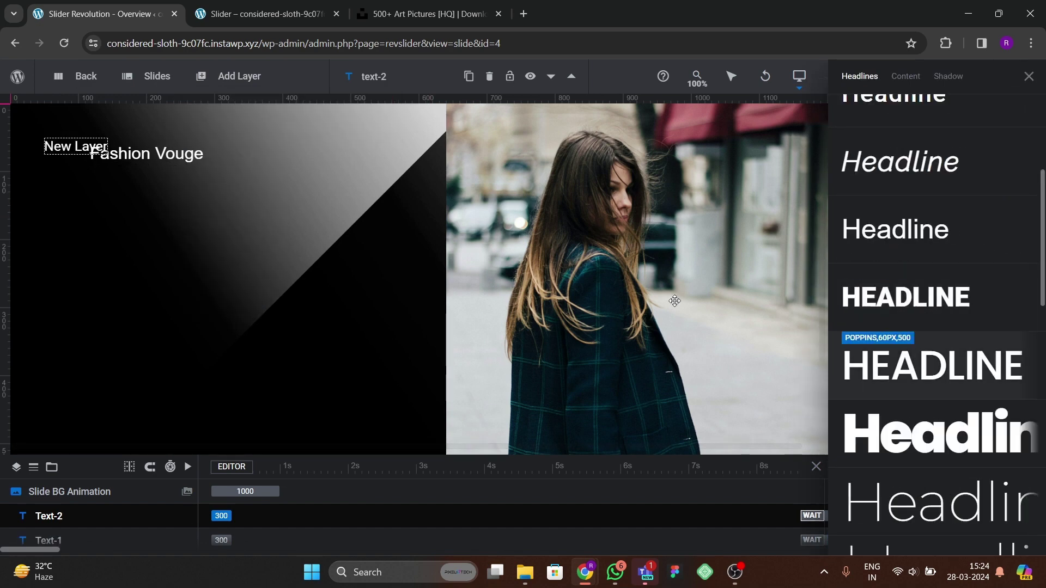
- Check the finished slider, apply the Poppins, 60px, 500 headline preset and place the layer just below the Fashion Vouge text
{"action": "left_click", "coordinate": [267, 15]}
{"action": "left_click", "coordinate": [130, 12]}
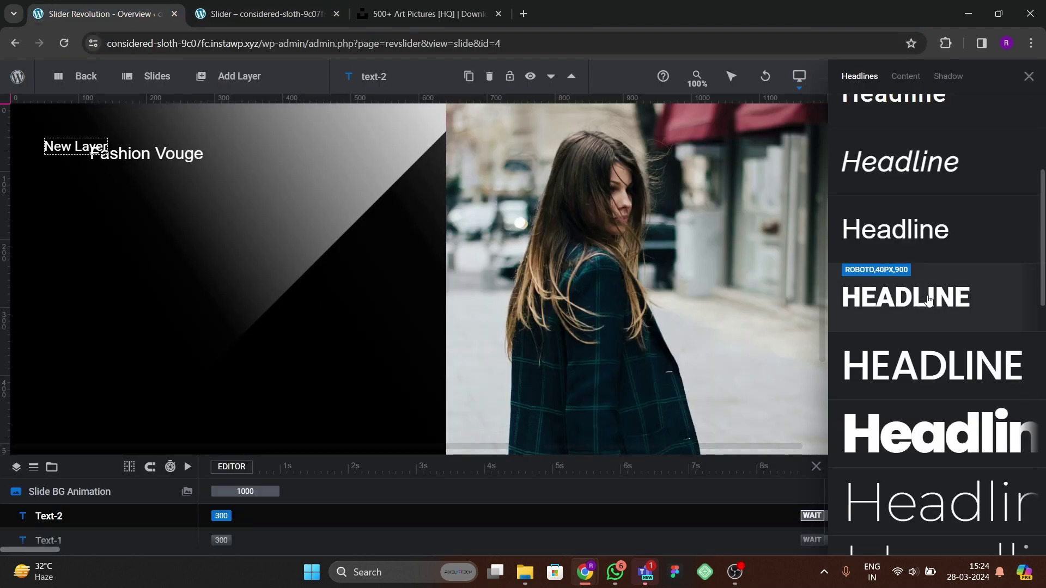
{"action": "scroll", "coordinate": [937, 331], "scroll_direction": "down", "scroll_amount": 2}
{"action": "scroll", "coordinate": [937, 331], "scroll_direction": "up", "scroll_amount": 2}
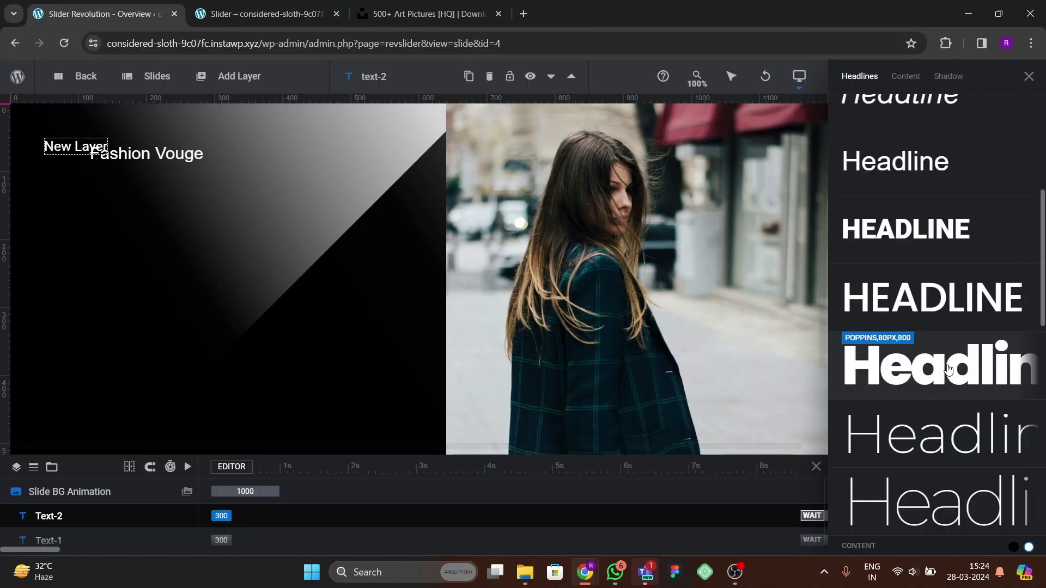
{"action": "scroll", "coordinate": [926, 316], "scroll_direction": "down", "scroll_amount": 1}
{"action": "left_click", "coordinate": [918, 301]}
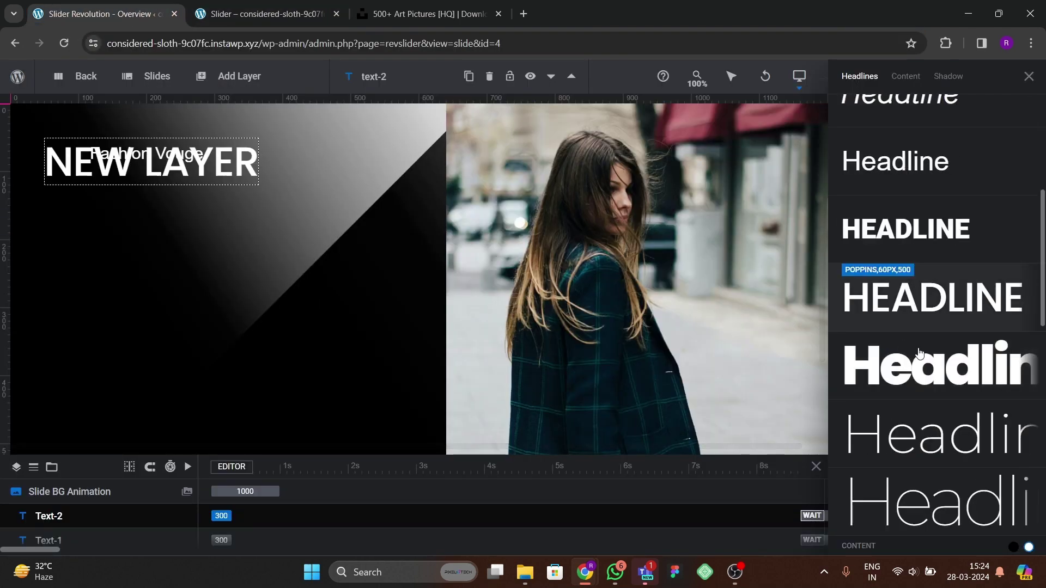
{"action": "left_click_drag", "start_coordinate": [133, 225], "coordinate": [182, 205]}
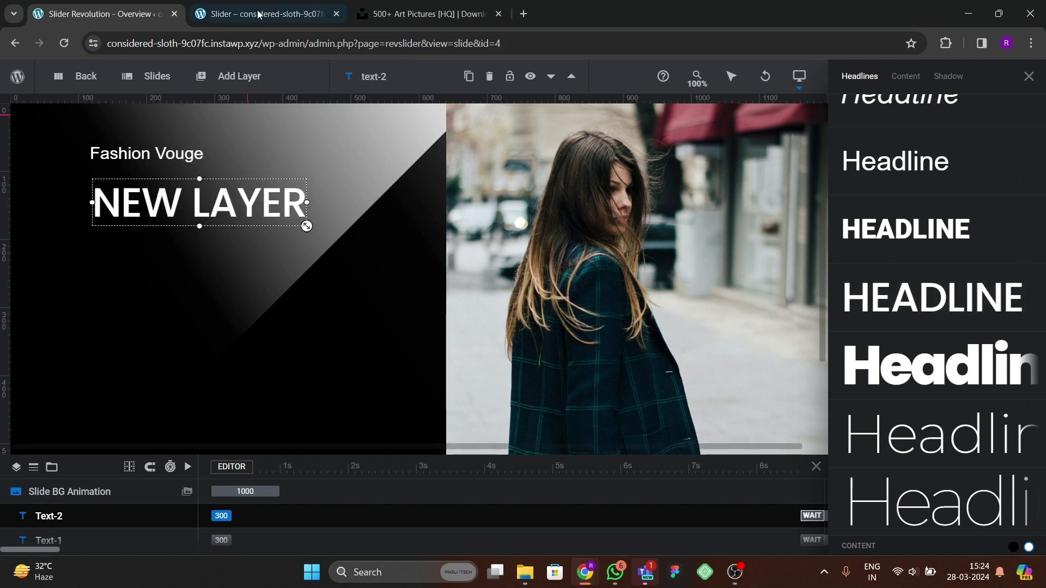
- Consult the finished slider's headline, close the quick style library and set the second text layer's content to "Embark on your stylish journey"
{"action": "left_click", "coordinate": [261, 13]}
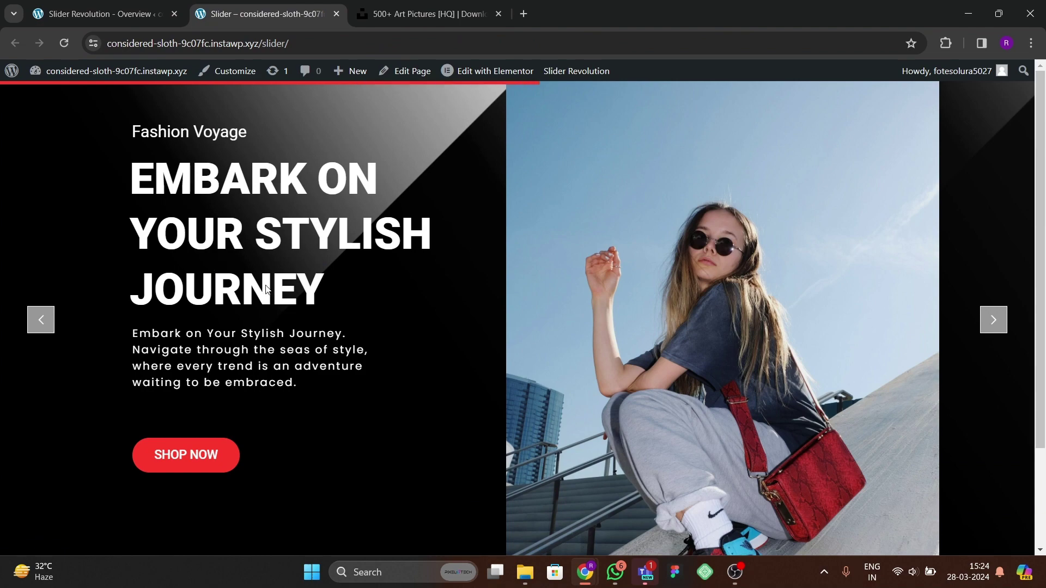
{"action": "left_click", "coordinate": [103, 14]}
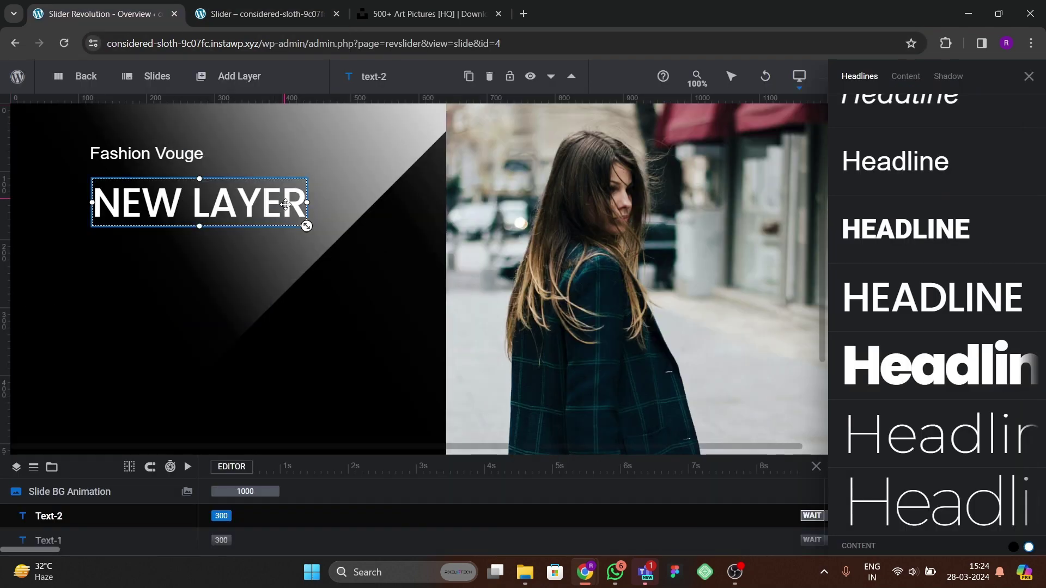
{"action": "left_click", "coordinate": [1029, 77]}
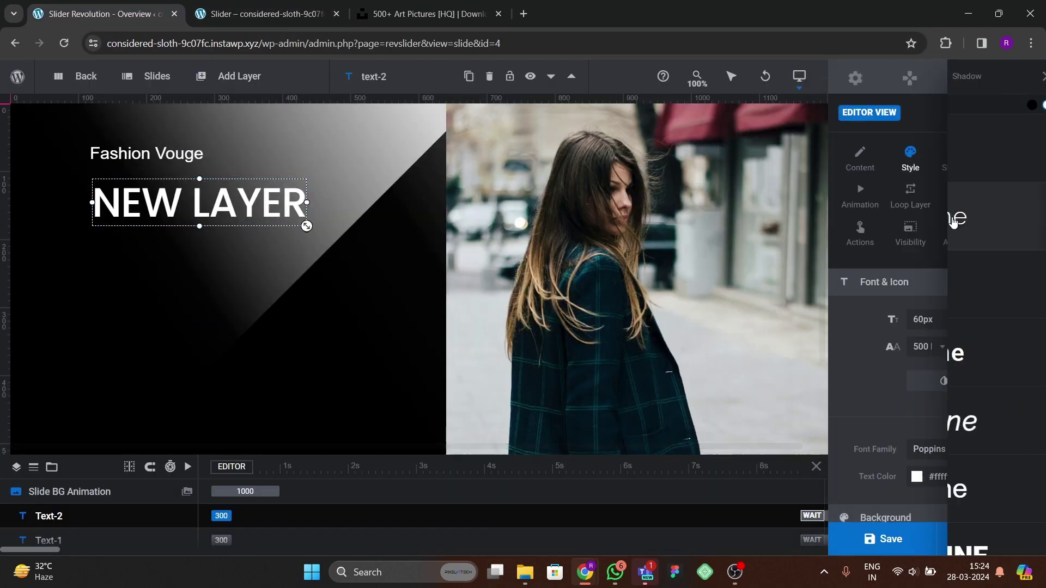
{"action": "left_click_drag", "start_coordinate": [910, 336], "coordinate": [786, 345]}
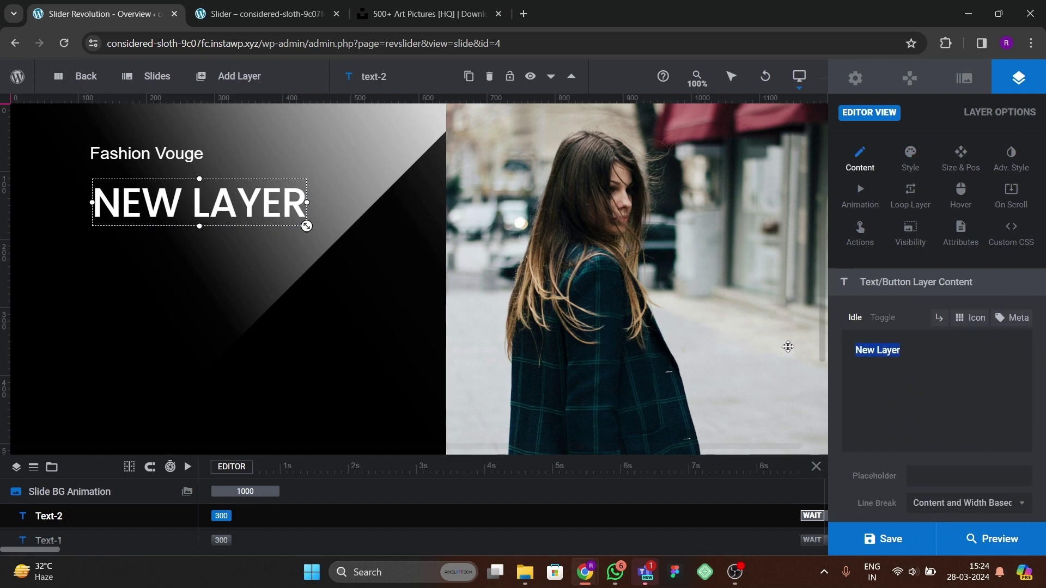
{"action": "type", "text": "Emb"}
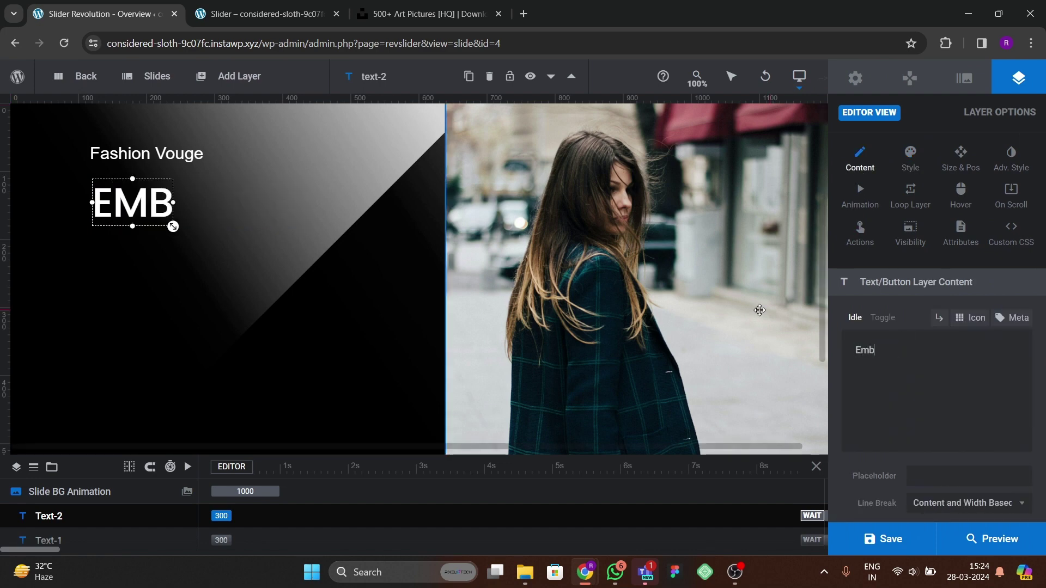
{"action": "type", "text": "ark on your stl"}
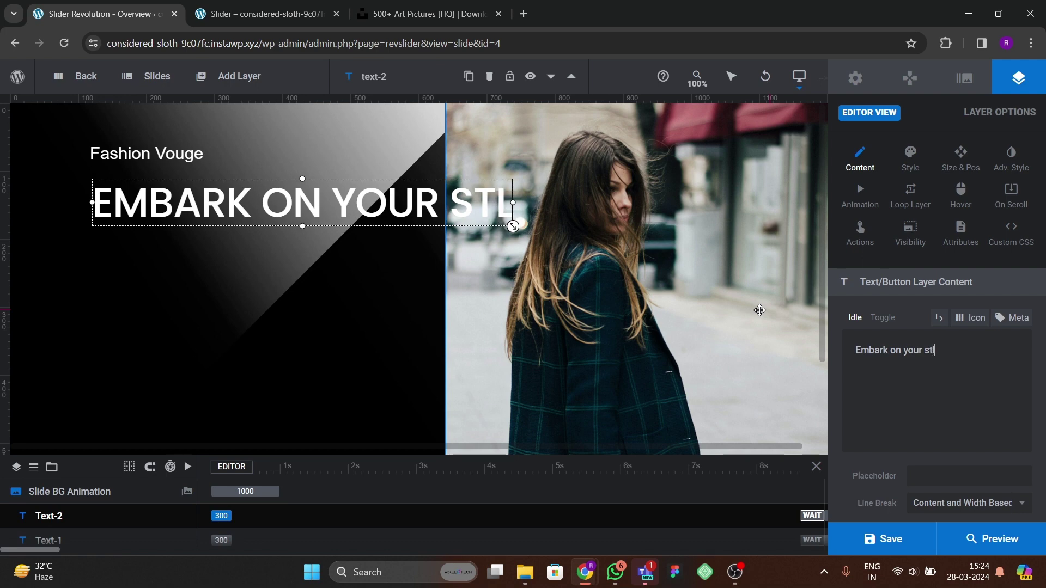
{"action": "key", "text": "BackSpace"}
{"action": "type", "text": "ylish "}
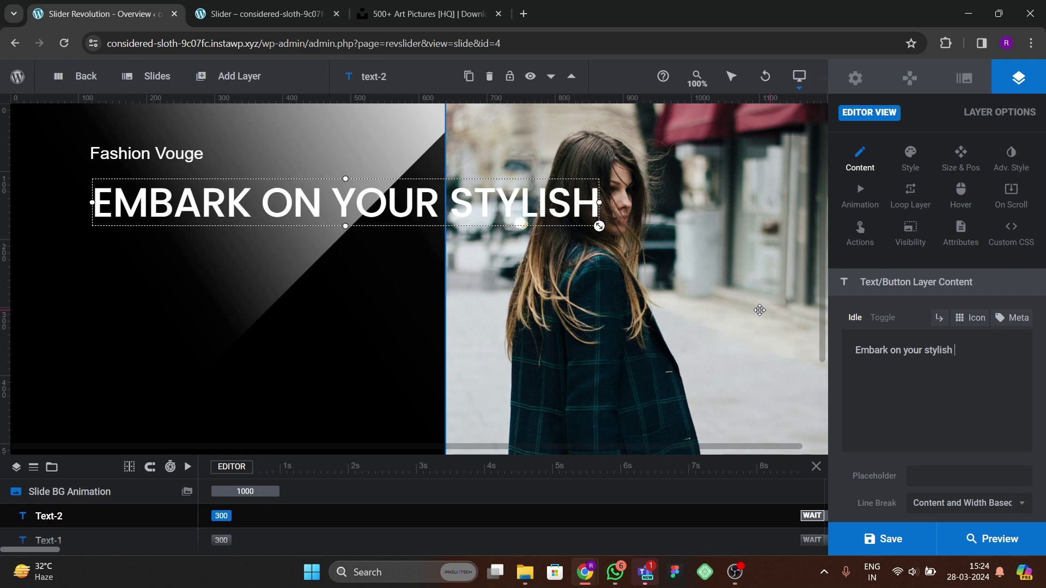
{"action": "type", "text": "journey"}
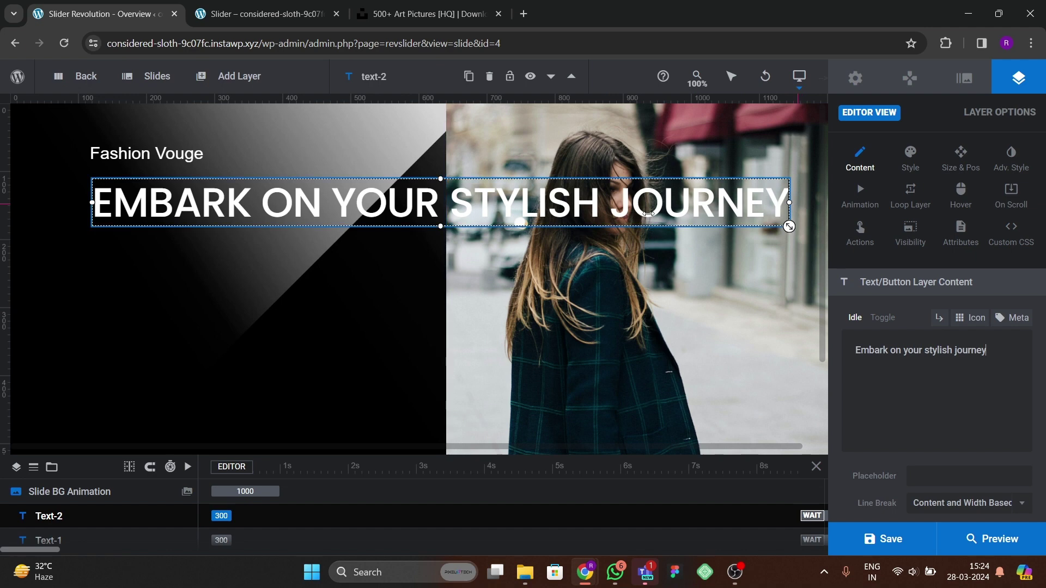
- Narrow the headline layer to 401px wide so its text wraps onto three lines within the dark area
{"action": "left_click_drag", "start_coordinate": [789, 226], "coordinate": [363, 212]}
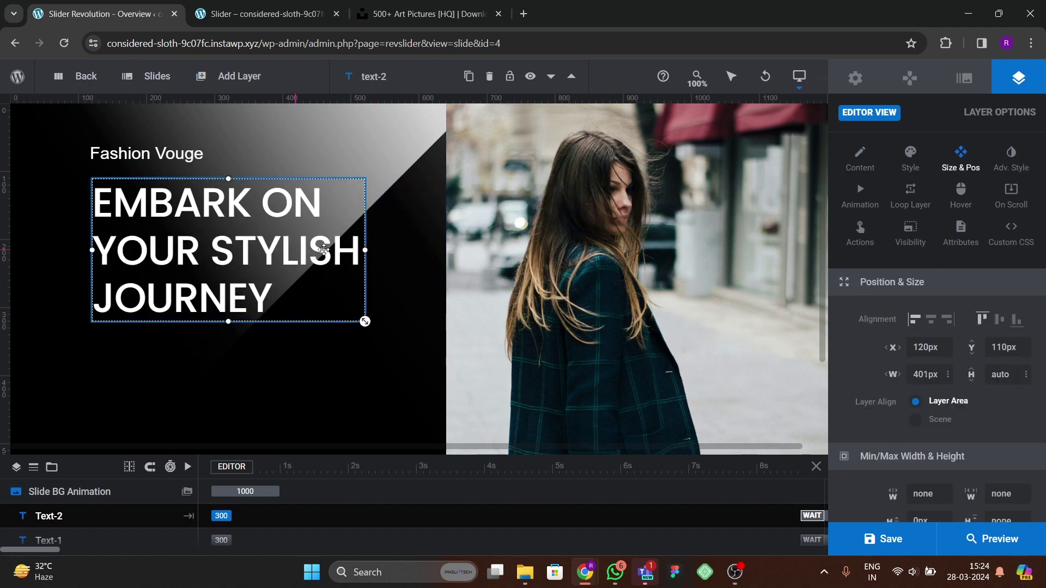
{"action": "scroll", "coordinate": [906, 409], "scroll_direction": "down", "scroll_amount": 1}
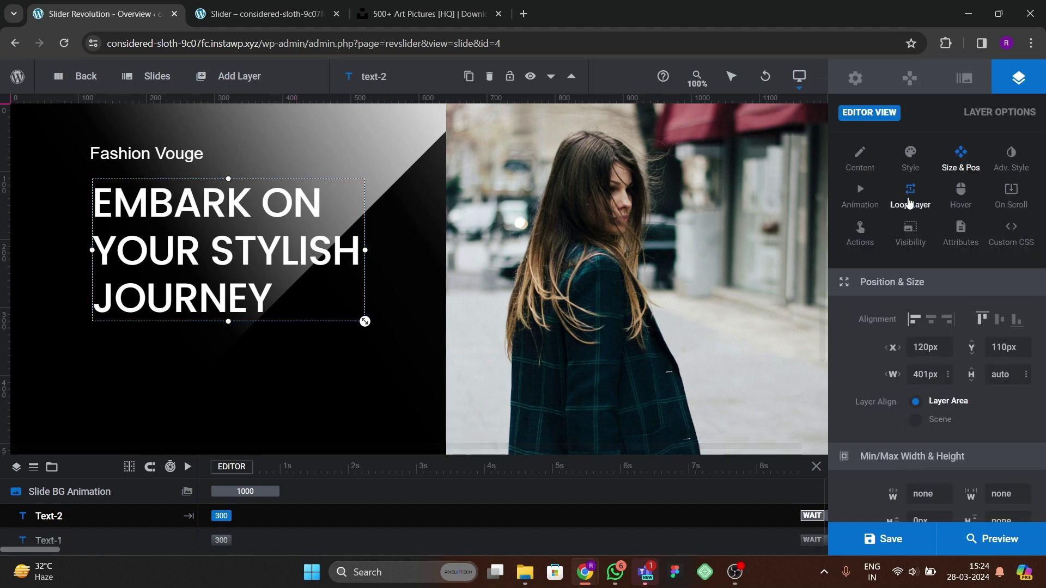
{"action": "scroll", "coordinate": [897, 347], "scroll_direction": "up", "scroll_amount": 1}
- Try the 600 Semi-Bold font weight on the headline and set it to 700 Bold
{"action": "left_click", "coordinate": [917, 171]}
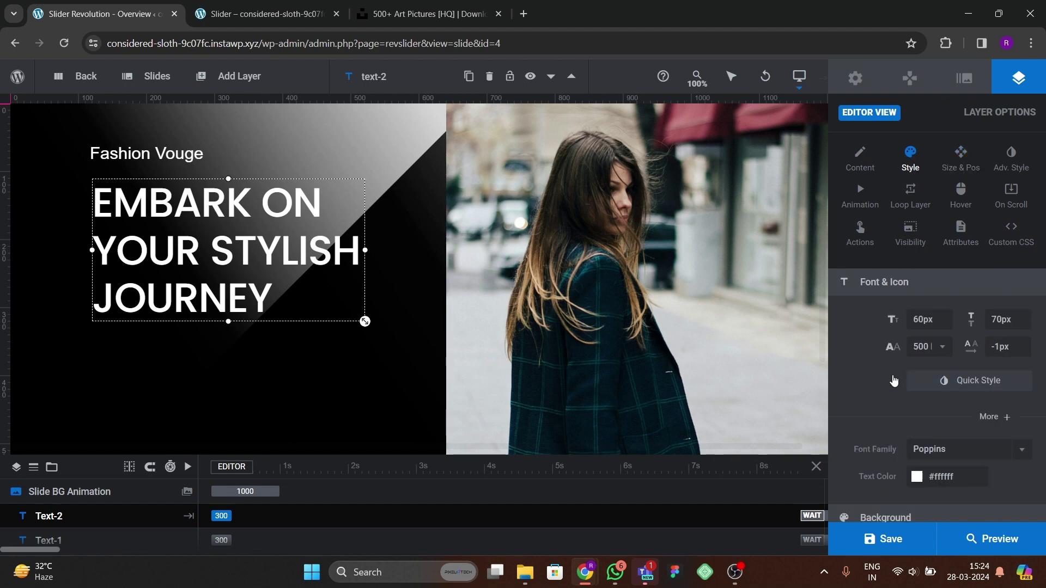
{"action": "left_click", "coordinate": [941, 348]}
{"action": "left_click", "coordinate": [937, 285]}
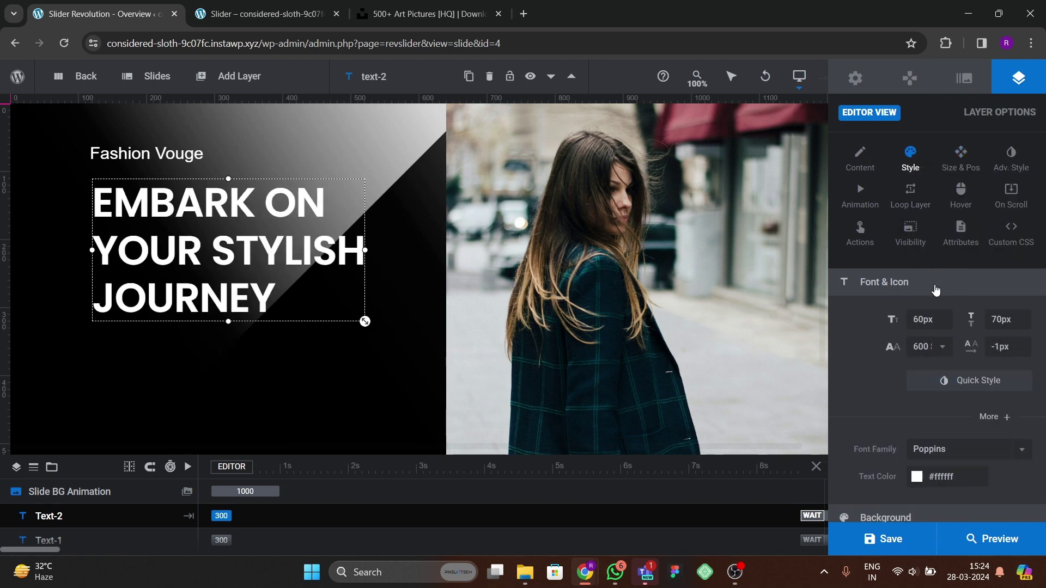
{"action": "left_click", "coordinate": [943, 348]}
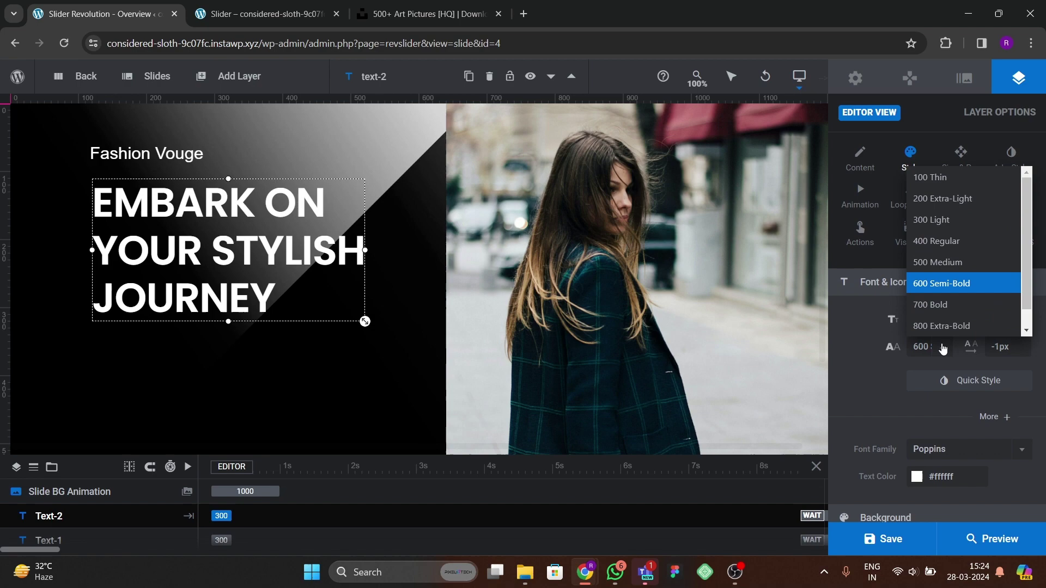
{"action": "left_click", "coordinate": [941, 303]}
- Consult the finished slider page, add a Quick Style Content text layer and apply a letter-spaced content preset to it
{"action": "left_click", "coordinate": [261, 14]}
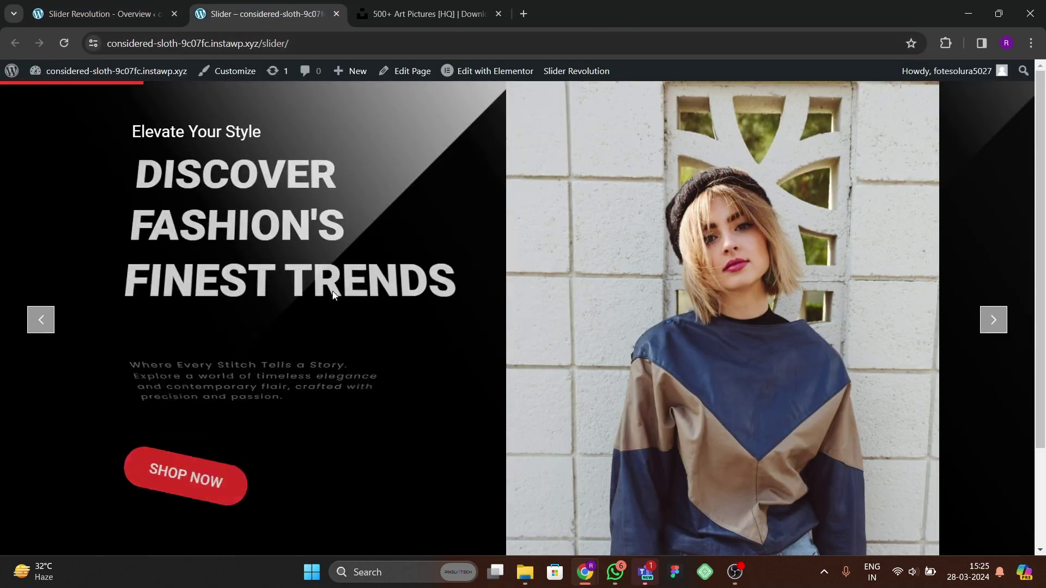
{"action": "left_click", "coordinate": [103, 14]}
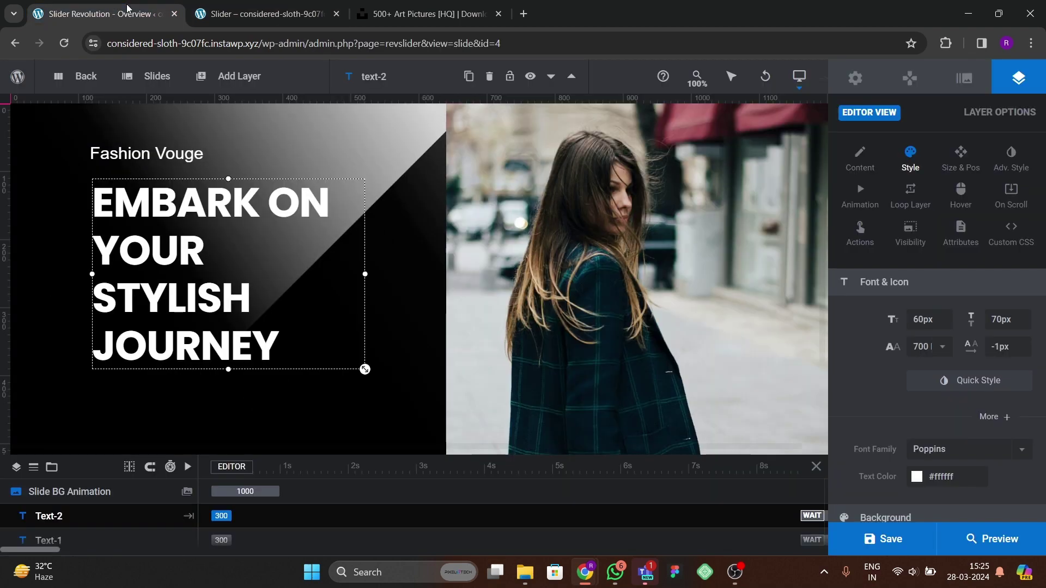
{"action": "left_click", "coordinate": [246, 82]}
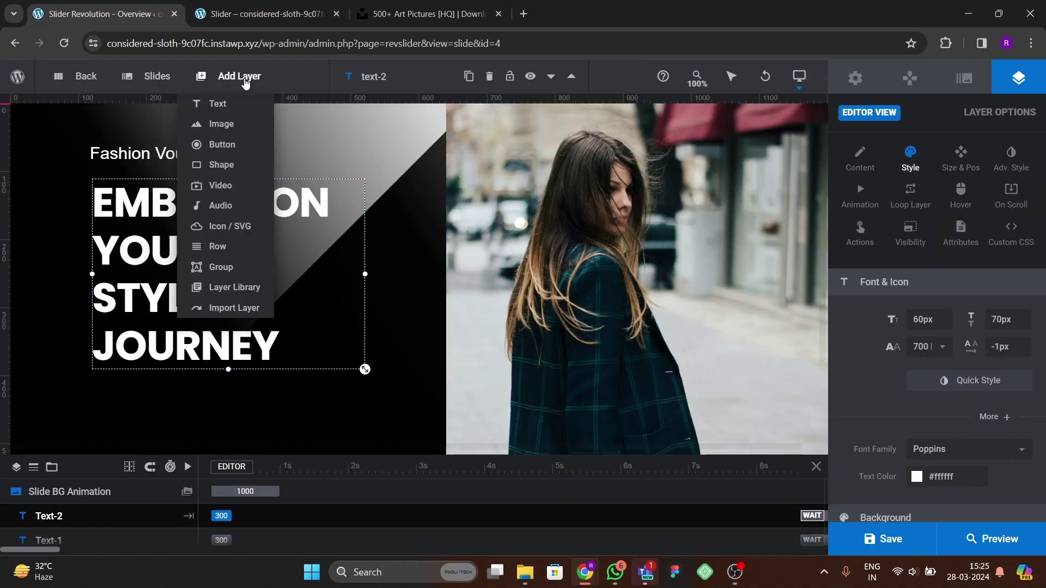
{"action": "mouse_move", "coordinate": [229, 104]}
{"action": "left_click", "coordinate": [338, 123]}
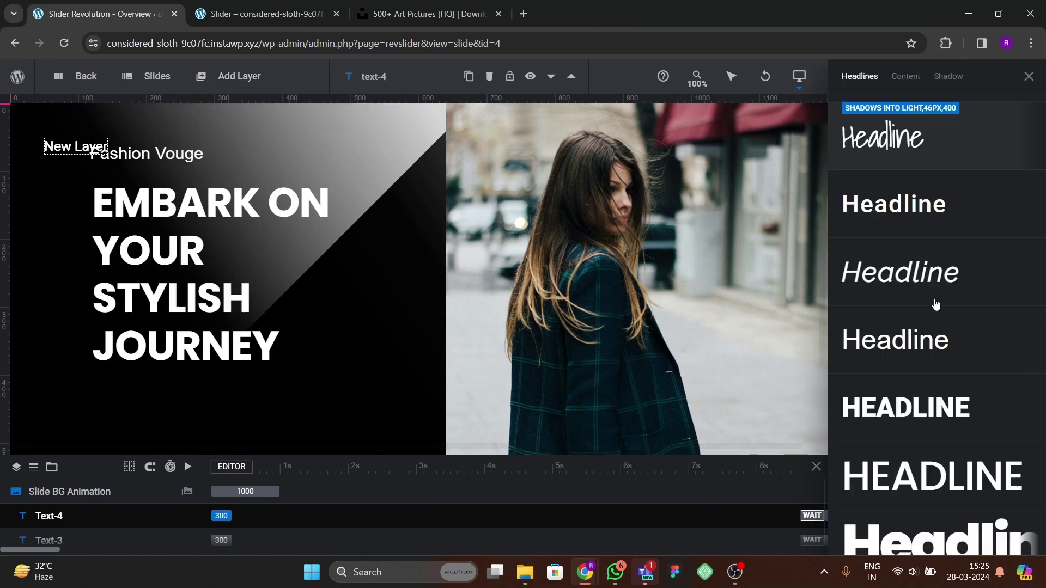
{"action": "scroll", "coordinate": [949, 351], "scroll_direction": "down", "scroll_amount": 5}
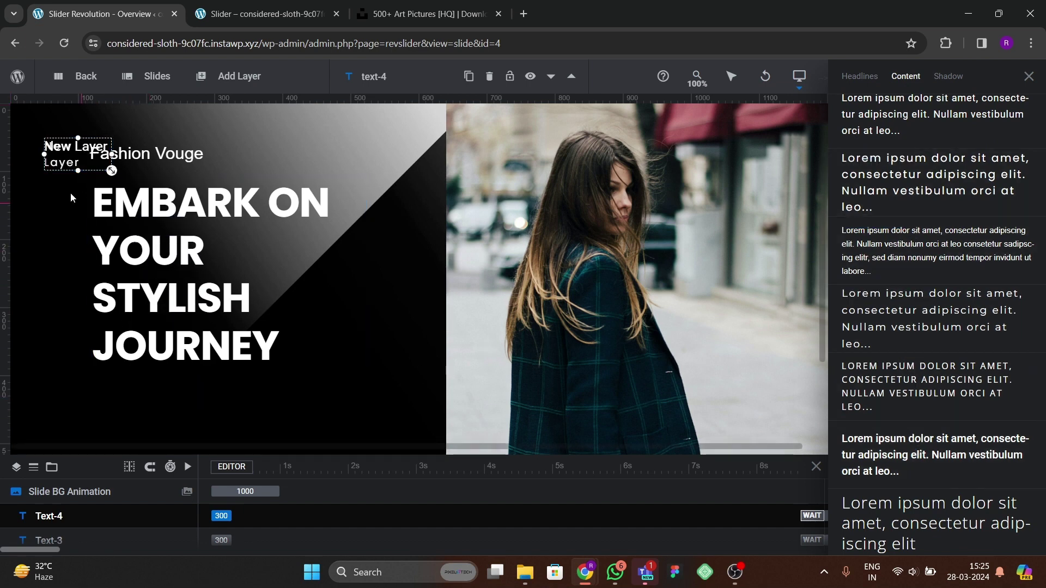
- Move the styled content layer below the JOURNEY line and delete the extra New Layer text overlapping Fashion Vouge
{"action": "left_click_drag", "start_coordinate": [76, 190], "coordinate": [128, 434]}
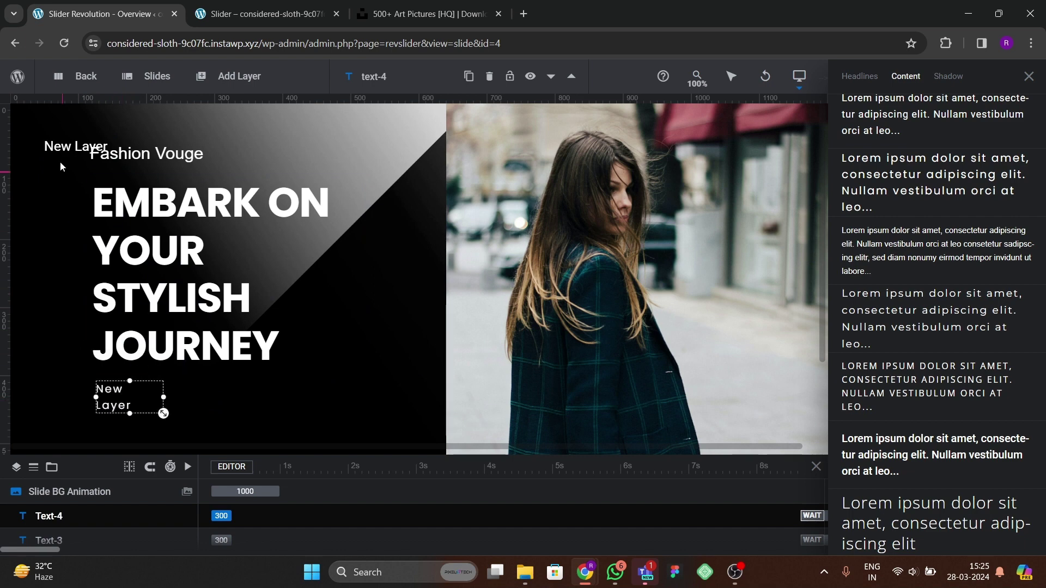
{"action": "left_click", "coordinate": [71, 148]}
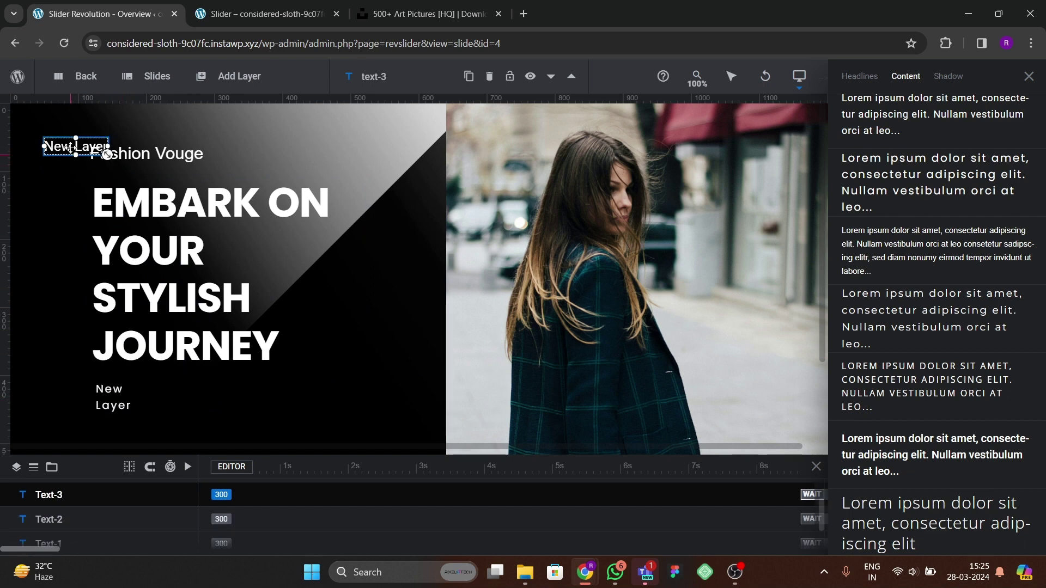
{"action": "key", "text": "Delete"}
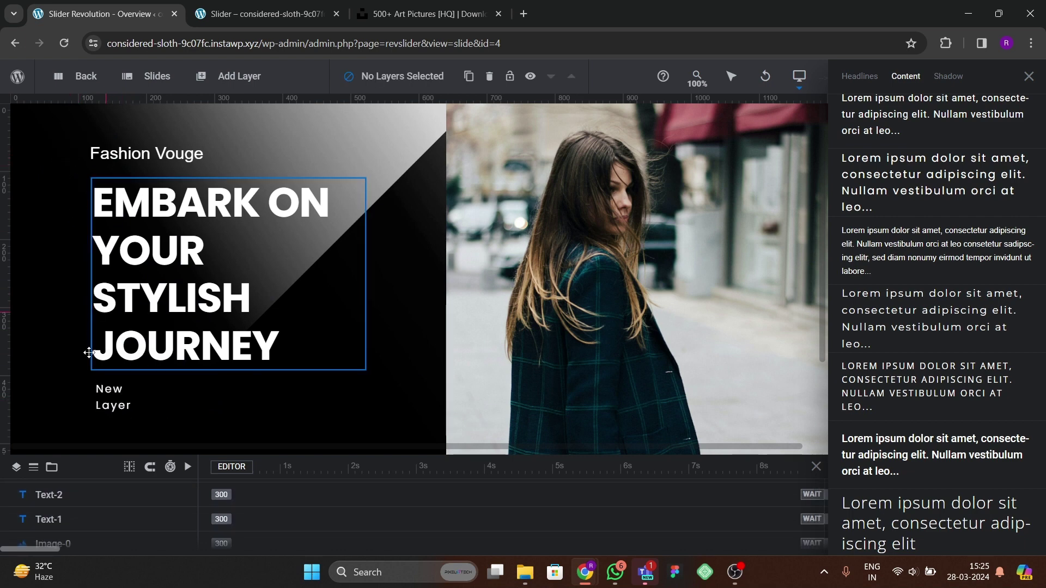
- Consult the finished slider page and open lipsum.com in a new browser tab as a source of placeholder text
{"action": "left_click", "coordinate": [265, 14]}
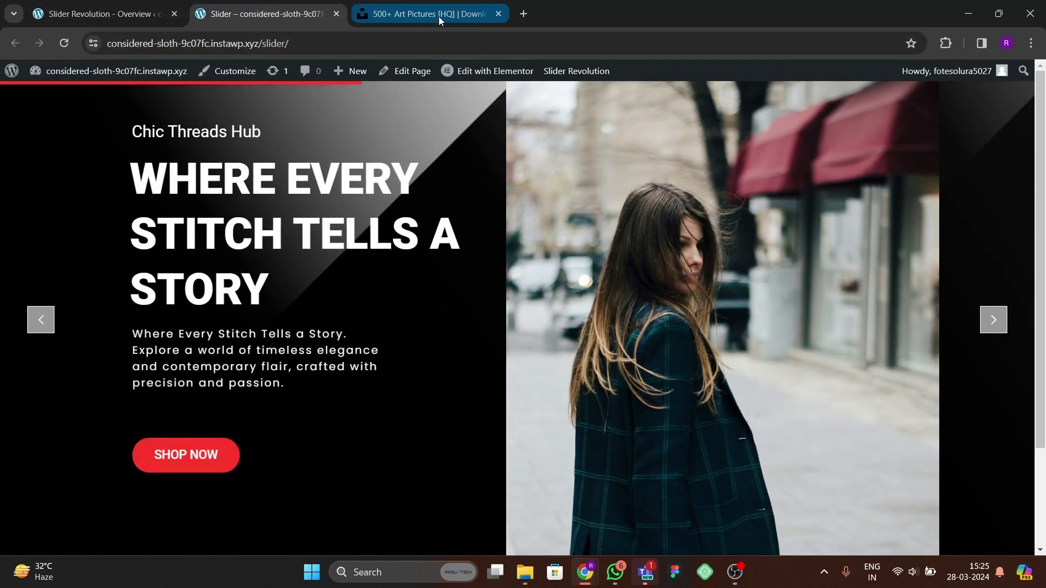
{"action": "left_click", "coordinate": [523, 14]}
{"action": "type", "text": "lor"}
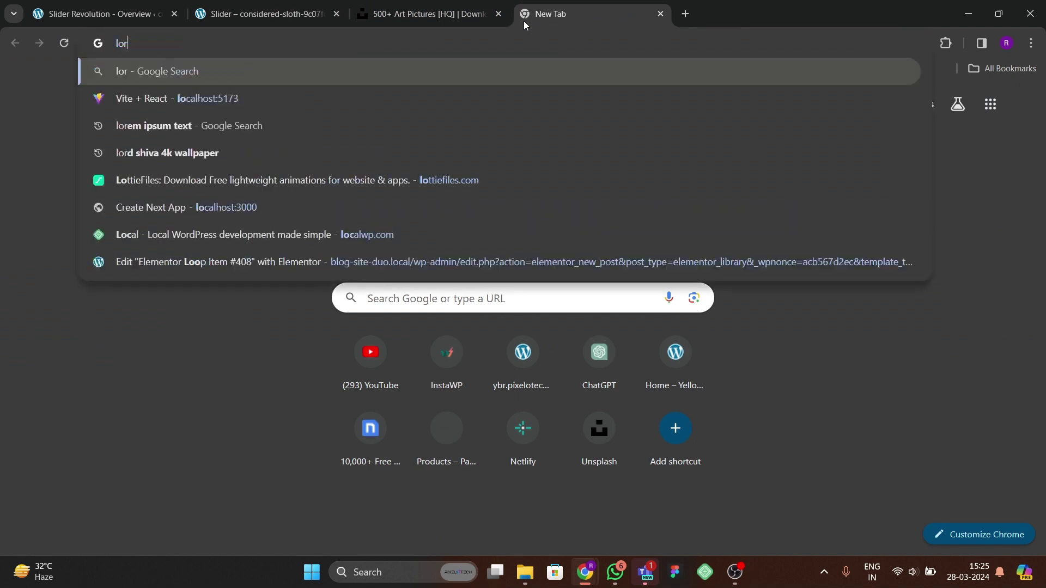
{"action": "type", "text": "em ip"}
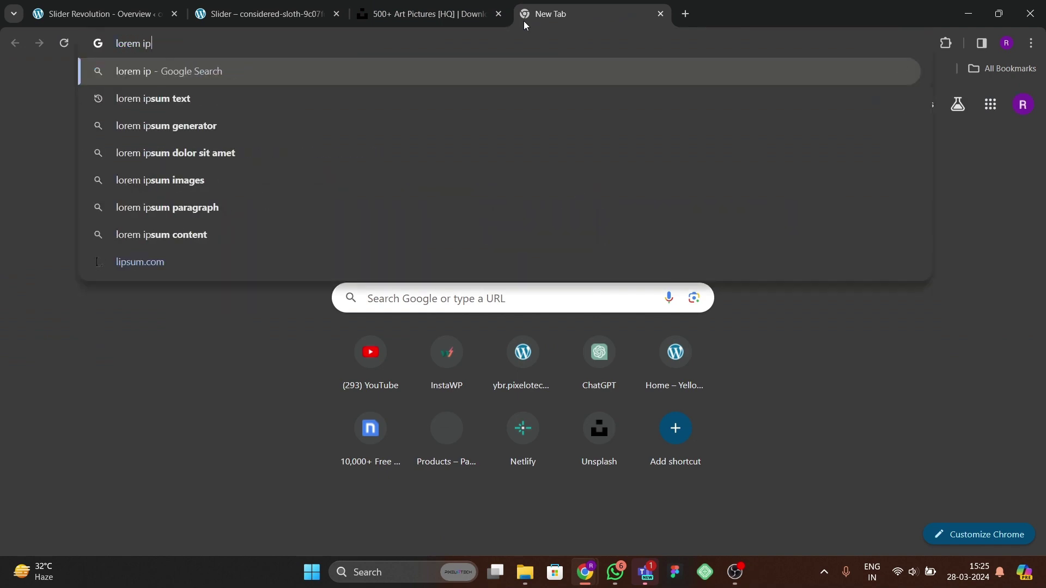
{"action": "key", "text": "Down"}
{"action": "key", "text": "Return"}
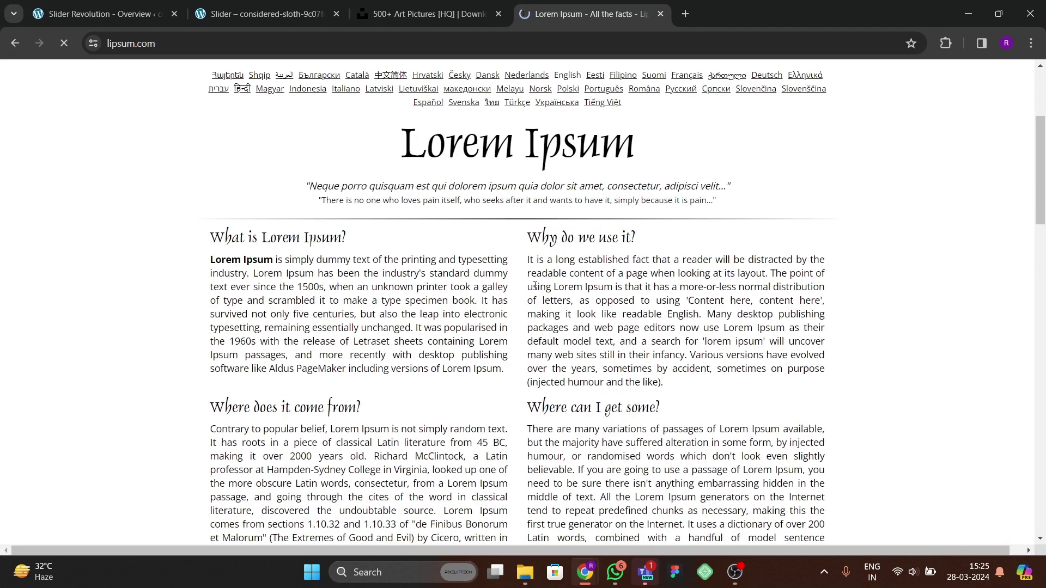
- Copy the "Why do we use it?" passage from "It is a long established fact" to "readable English." and return to the slide editor
{"action": "left_click_drag", "start_coordinate": [535, 286], "coordinate": [654, 533]}
{"action": "left_click", "coordinate": [569, 301]}
{"action": "left_click_drag", "start_coordinate": [527, 265], "coordinate": [703, 321]}
{"action": "key", "text": "ctrl+c"}
{"action": "left_click", "coordinate": [262, 14]}
{"action": "left_click", "coordinate": [103, 14]}
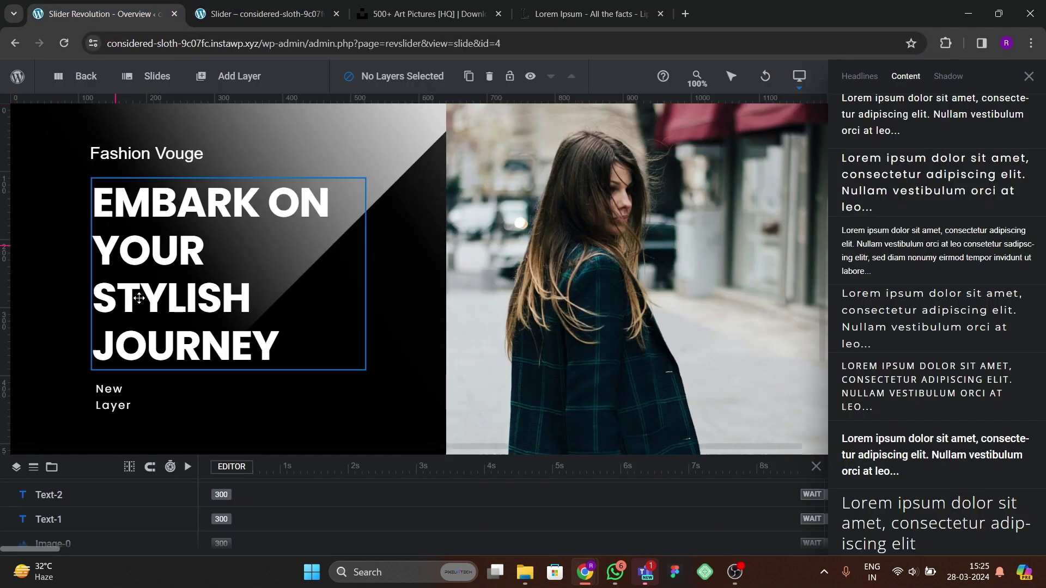
- Replace the New Layer text below the JOURNEY line with the copied lorem ipsum passage
{"action": "left_click", "coordinate": [129, 397]}
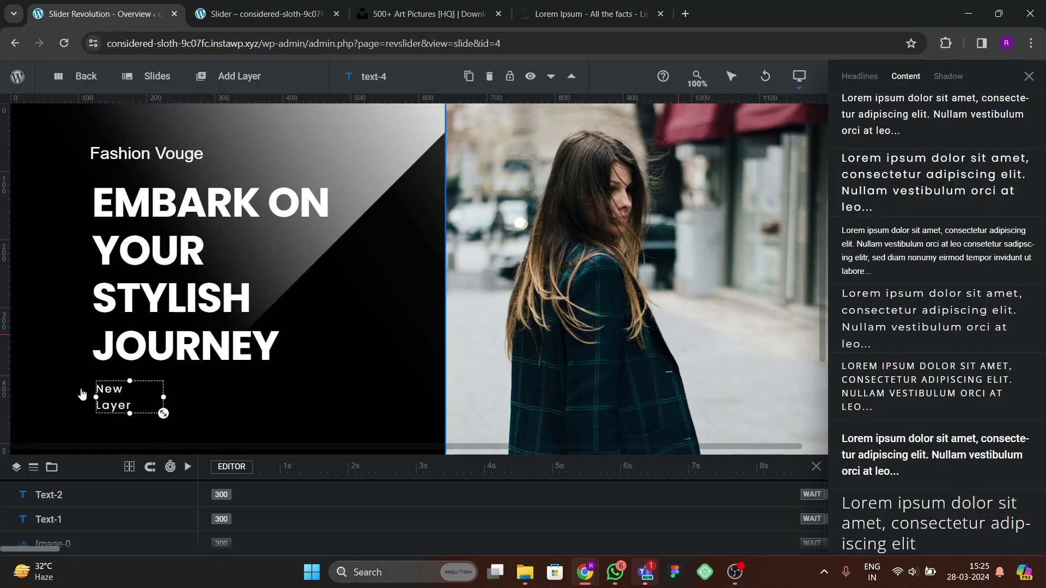
{"action": "left_click", "coordinate": [1028, 76]}
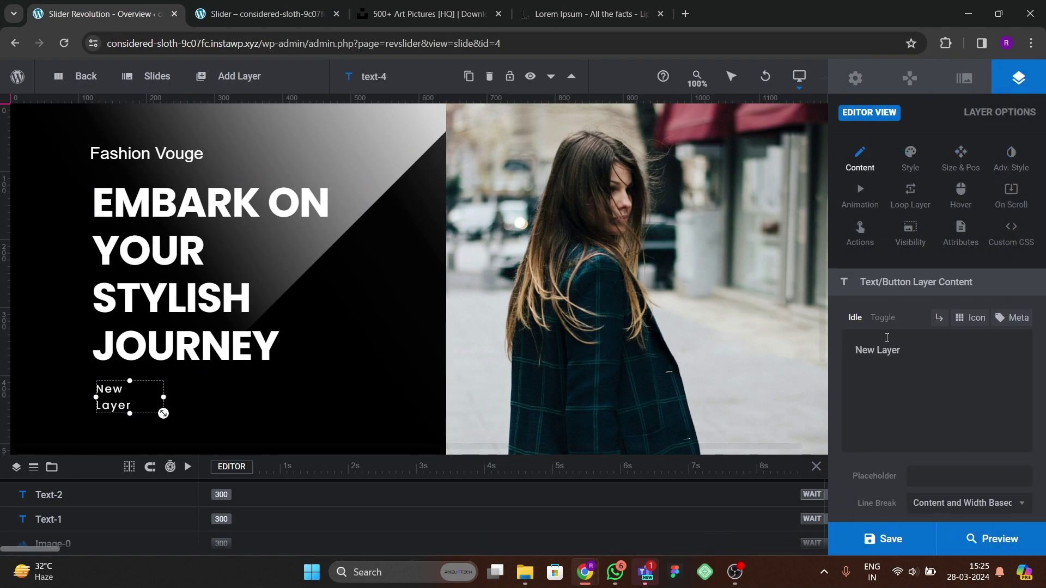
{"action": "left_click_drag", "start_coordinate": [907, 356], "coordinate": [836, 348]}
{"action": "key", "text": "ctrl+v"}
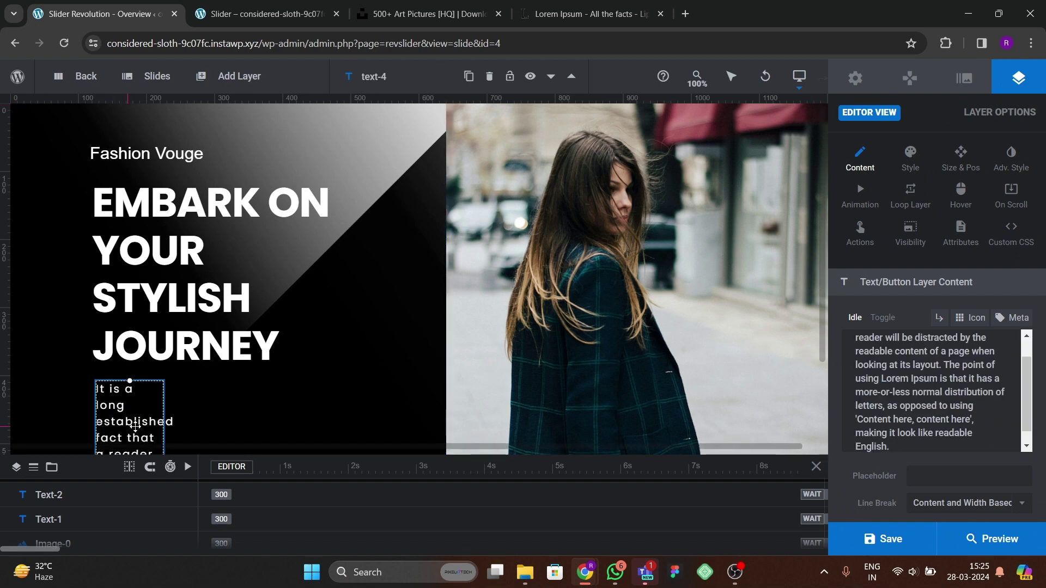
- Drop the narrow paragraph layer into reach of its resize handles and widen it to 490px
{"action": "scroll", "coordinate": [171, 408], "scroll_direction": "down", "scroll_amount": 2}
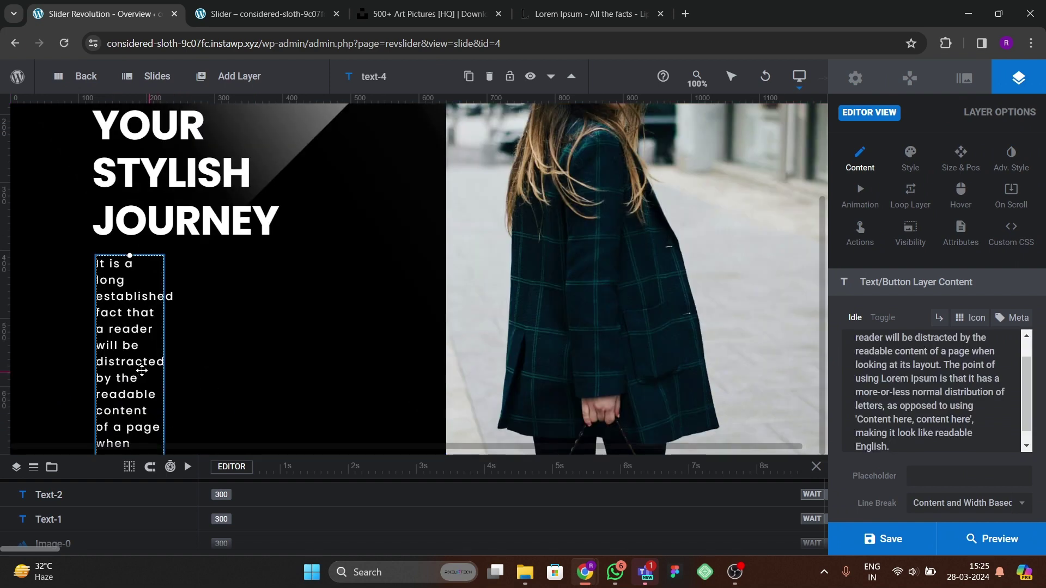
{"action": "left_click_drag", "start_coordinate": [130, 387], "coordinate": [210, 284]}
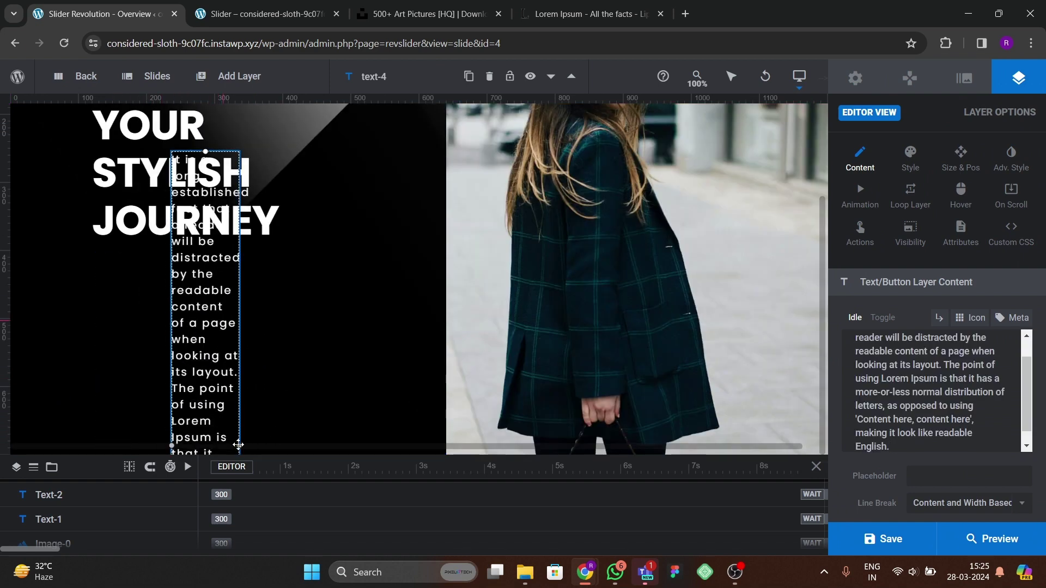
{"action": "left_click", "coordinate": [244, 422]}
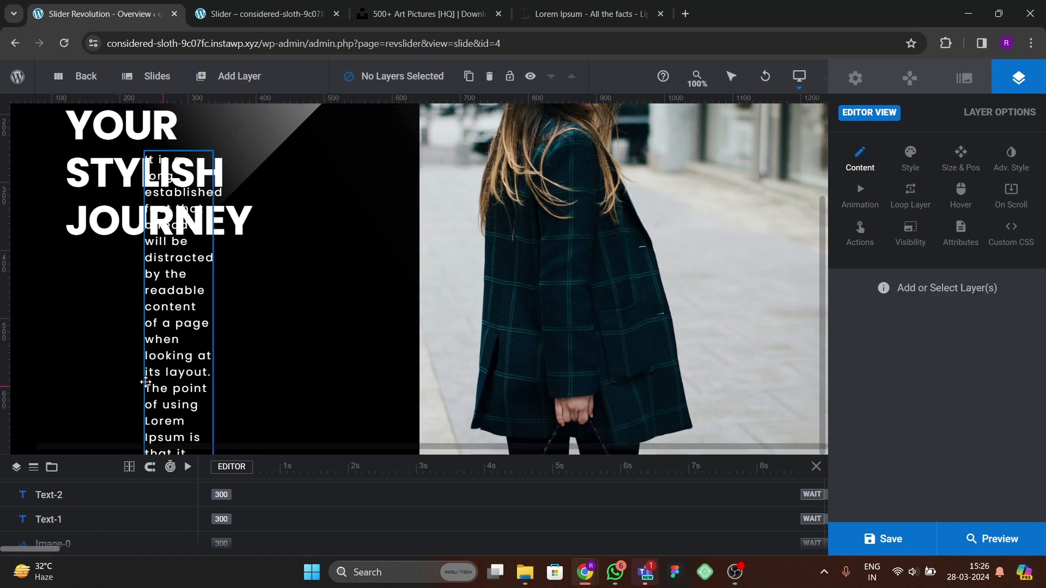
{"action": "left_click", "coordinate": [210, 439]}
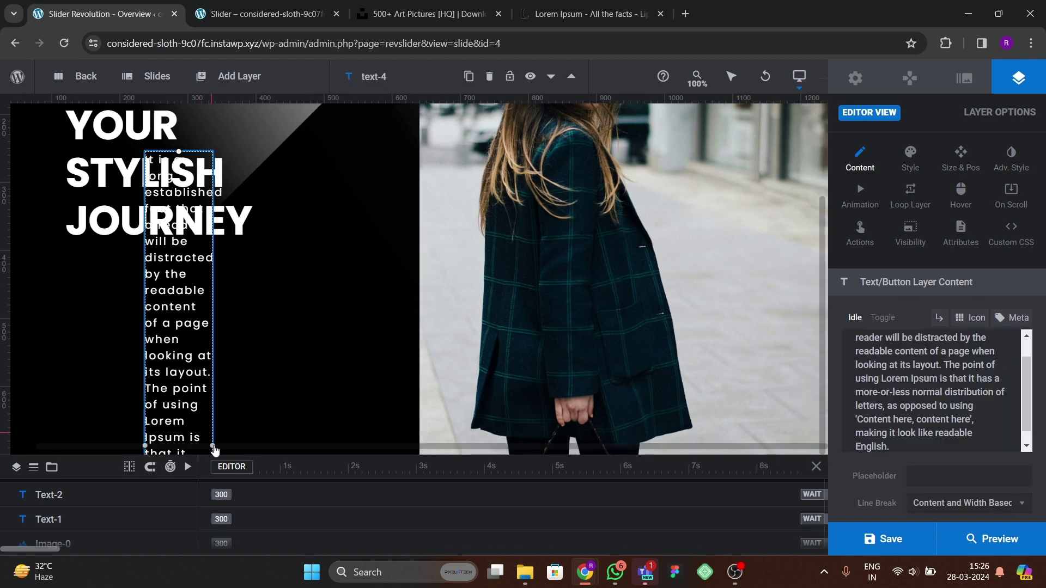
{"action": "left_click_drag", "start_coordinate": [213, 452], "coordinate": [206, 355]}
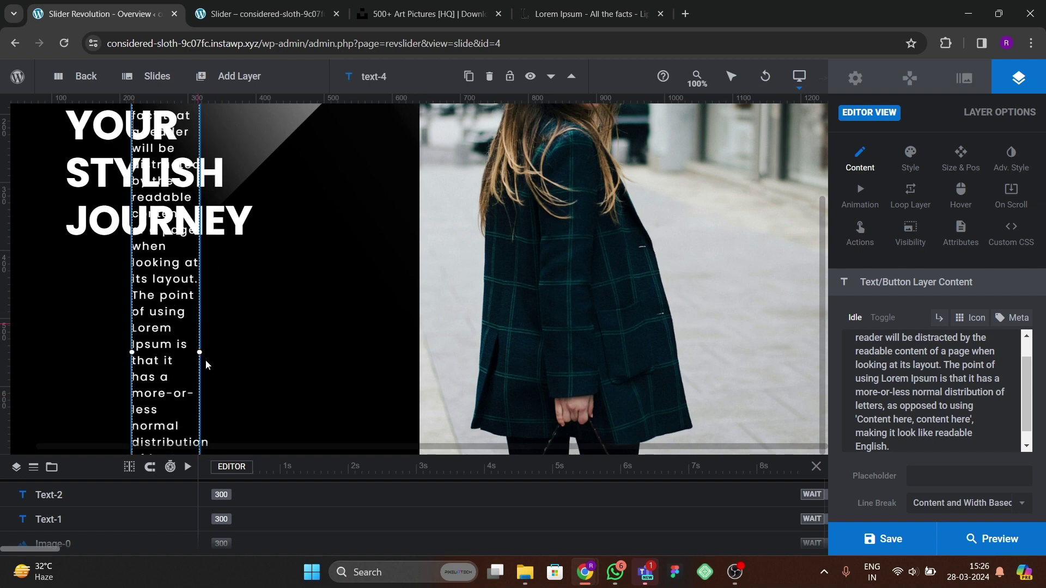
{"action": "left_click_drag", "start_coordinate": [196, 280], "coordinate": [189, 311]}
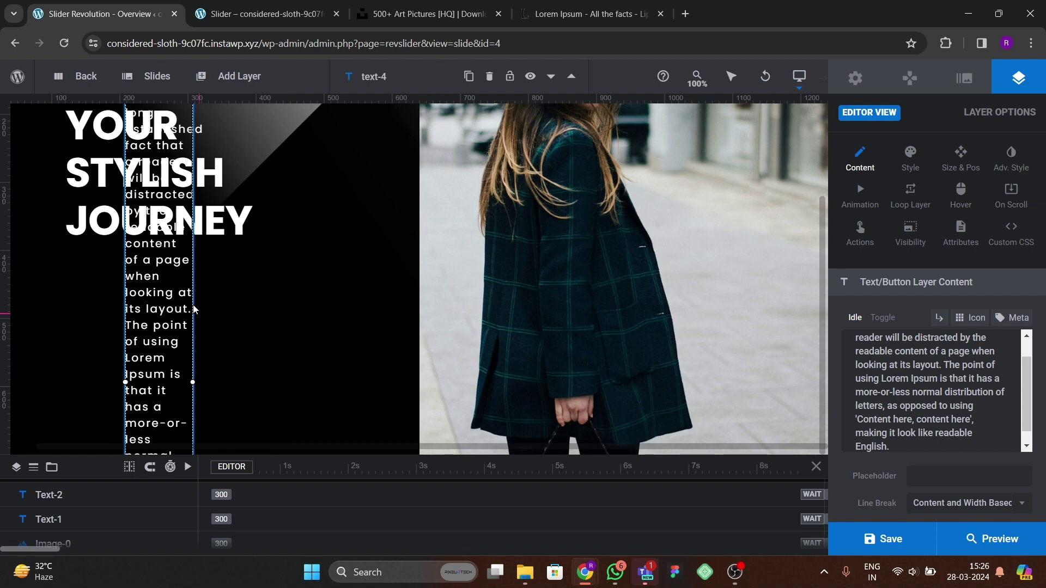
{"action": "left_click_drag", "start_coordinate": [243, 373], "coordinate": [460, 376]}
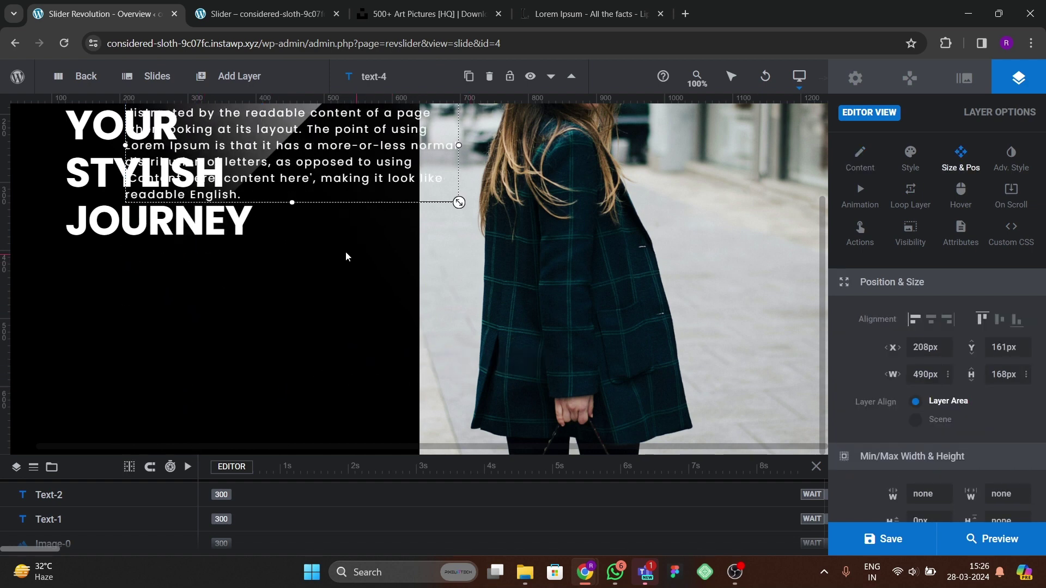
- Place the paragraph layer below the JOURNEY line at X 126px, Y 413px and narrow it to 436px
{"action": "left_click_drag", "start_coordinate": [346, 251], "coordinate": [283, 332]}
{"action": "scroll", "coordinate": [278, 346], "scroll_direction": "up", "scroll_amount": 2}
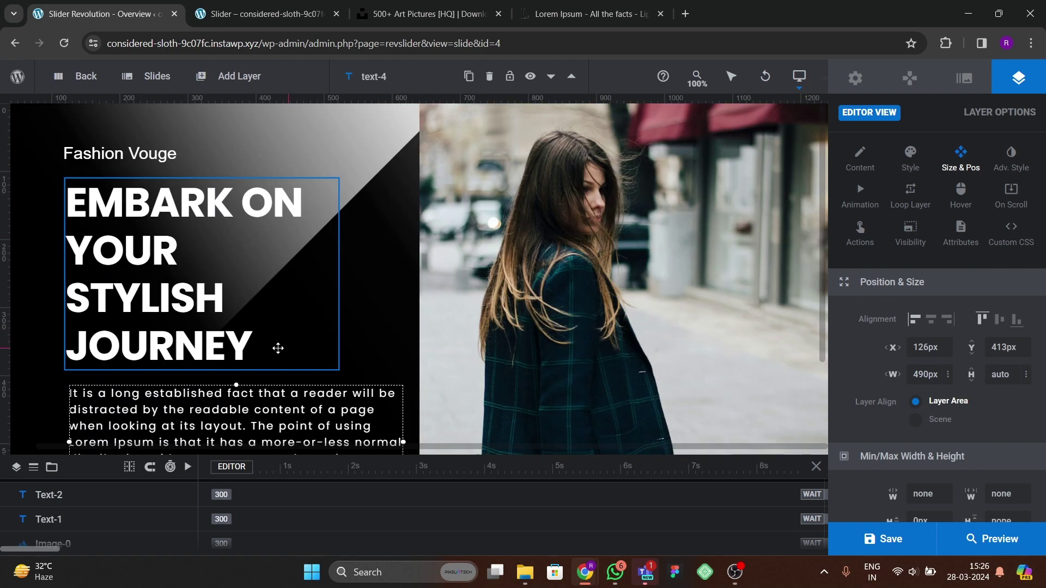
{"action": "scroll", "coordinate": [275, 340], "scroll_direction": "down", "scroll_amount": 2}
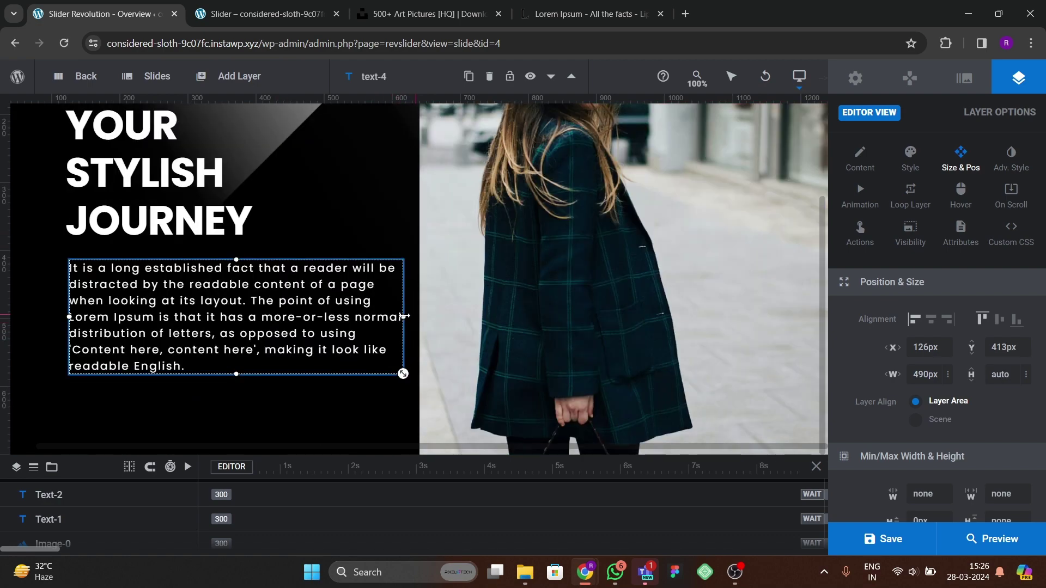
{"action": "left_click_drag", "start_coordinate": [392, 319], "coordinate": [366, 316]}
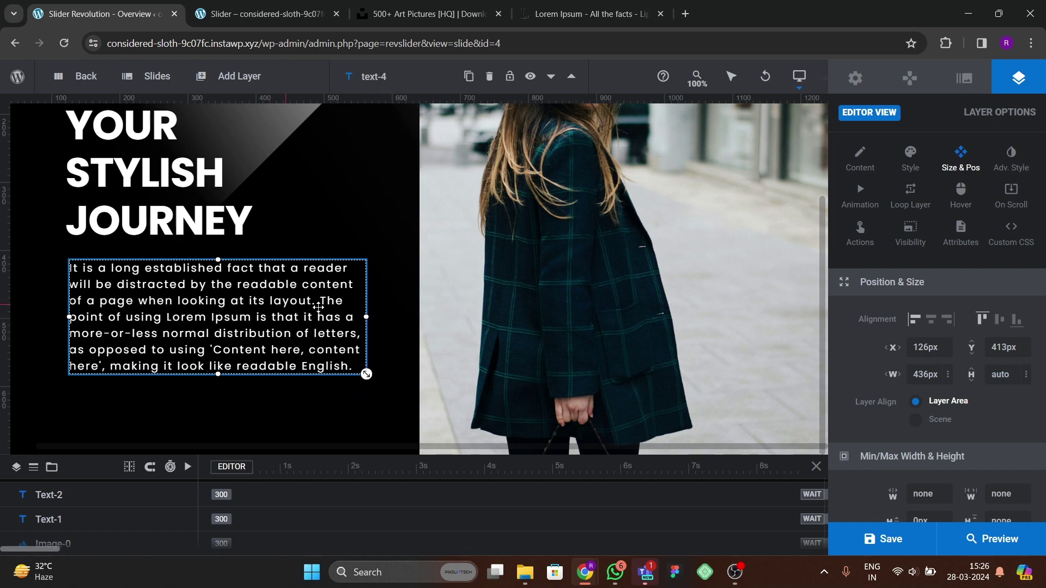
- Shorten the paragraph by deleting everything from "The point of using Lorem Ipsum" to the end
{"action": "left_click", "coordinate": [866, 173]}
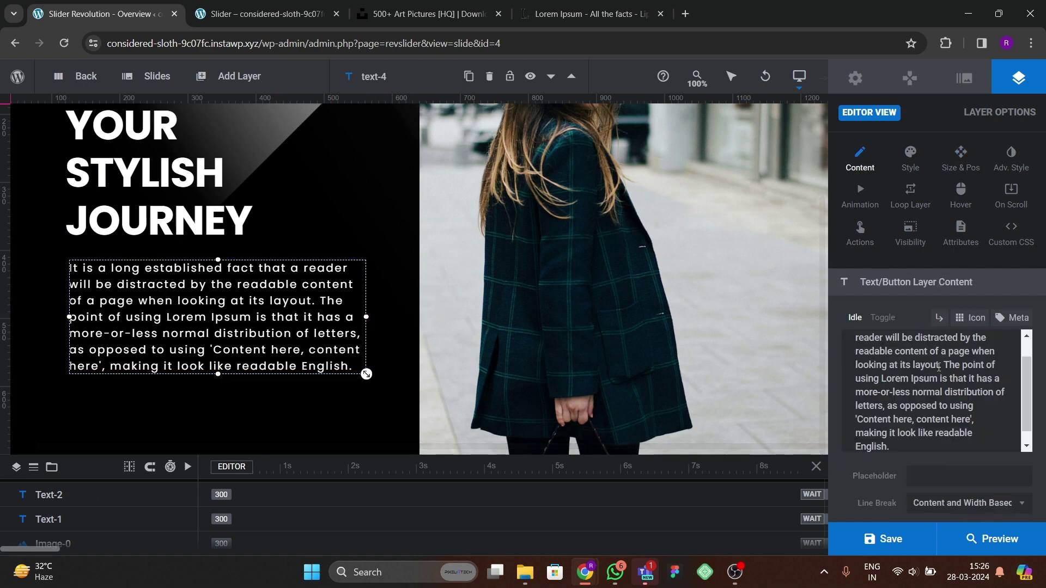
{"action": "left_click_drag", "start_coordinate": [945, 366], "coordinate": [990, 447]}
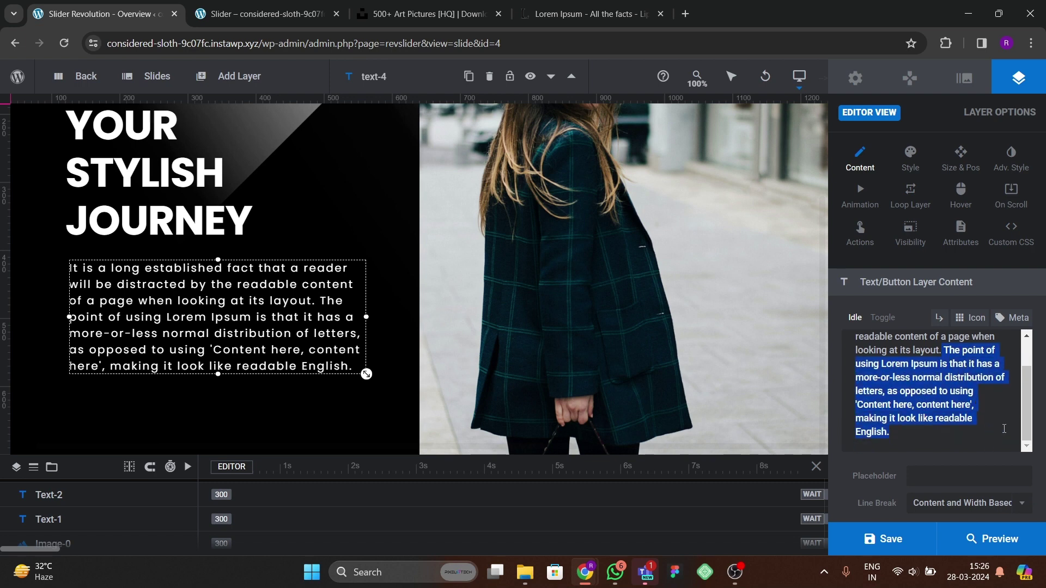
{"action": "key", "text": "BackSpace"}
{"action": "scroll", "coordinate": [275, 277], "scroll_direction": "up", "scroll_amount": 2}
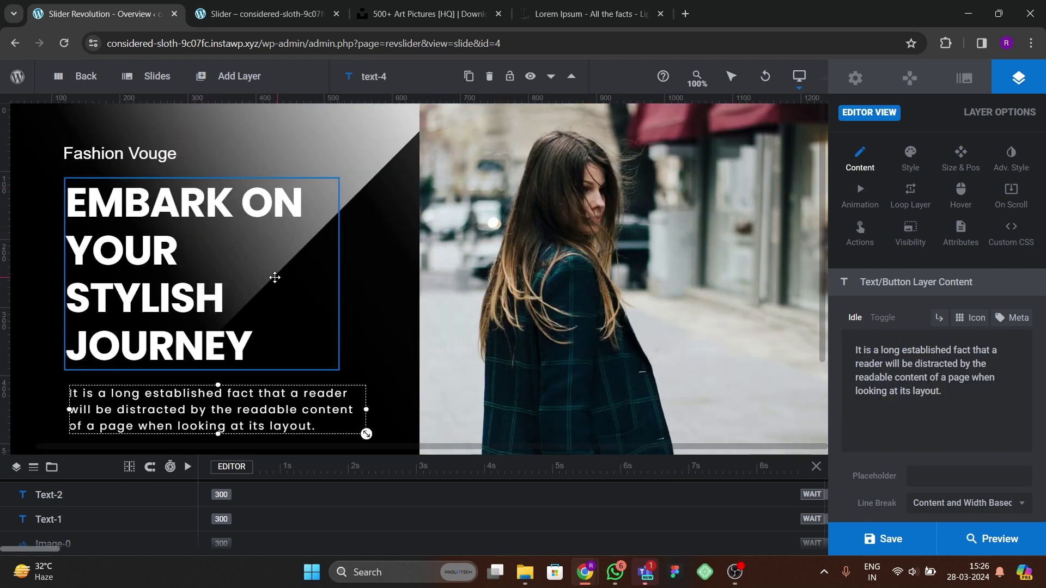
- Narrow the headline layer slightly and set its font size to 65px
{"action": "left_click", "coordinate": [337, 269]}
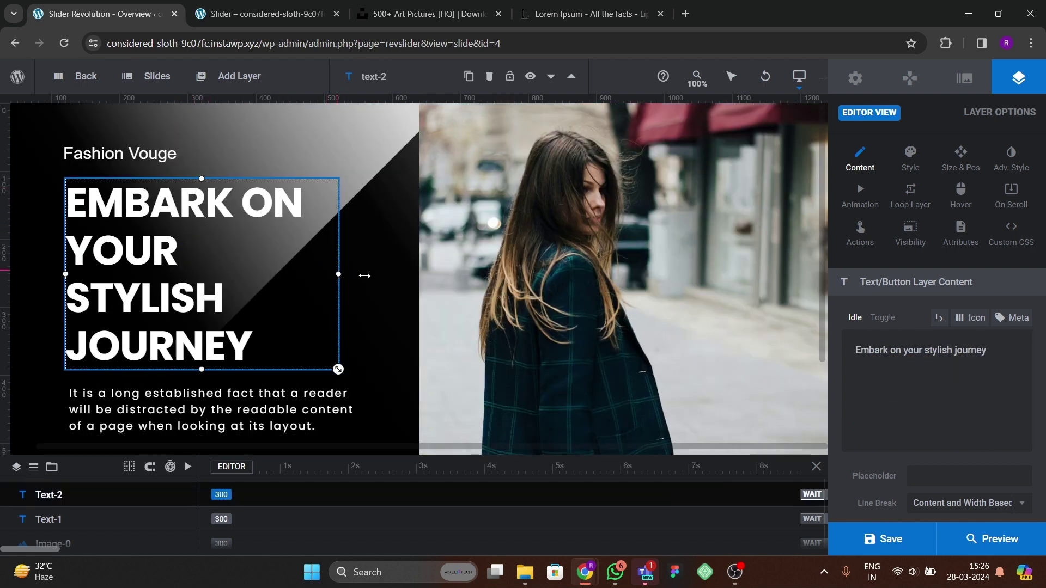
{"action": "left_click_drag", "start_coordinate": [377, 278], "coordinate": [332, 287]}
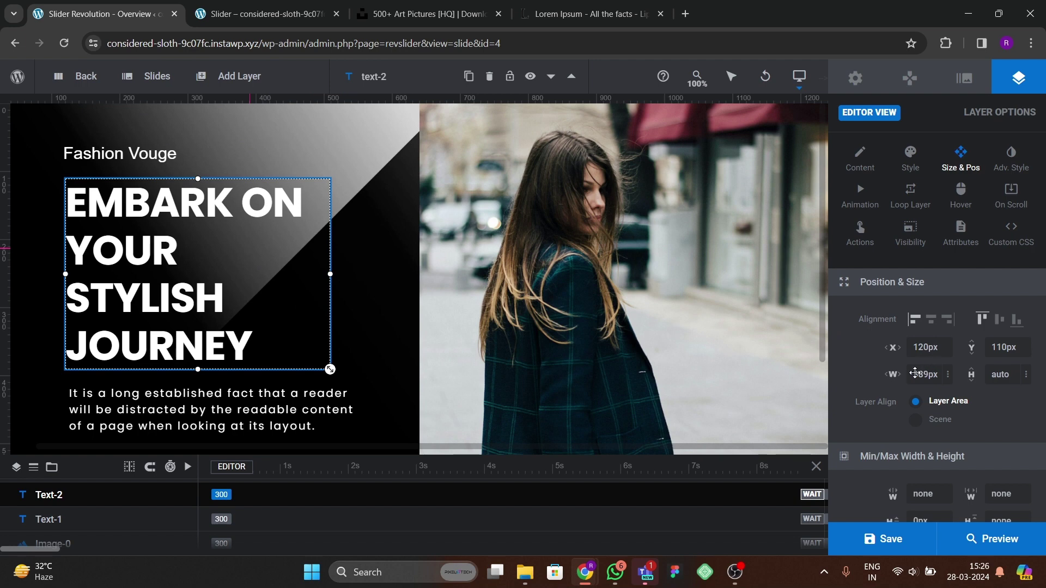
{"action": "left_click", "coordinate": [910, 162]}
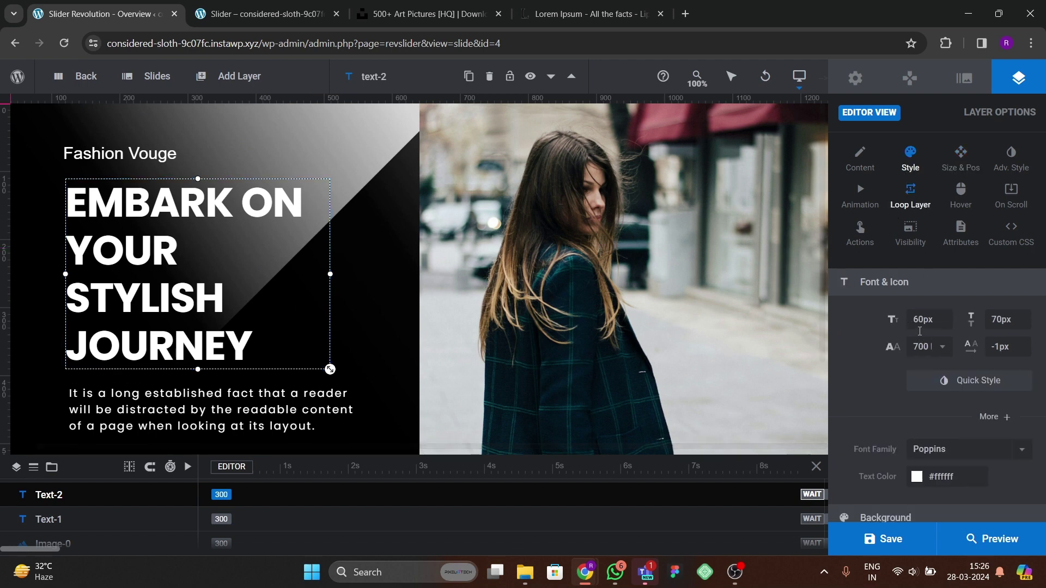
{"action": "left_click", "coordinate": [917, 325]}
{"action": "type", "text": "65"}
{"action": "key", "text": "Return"}
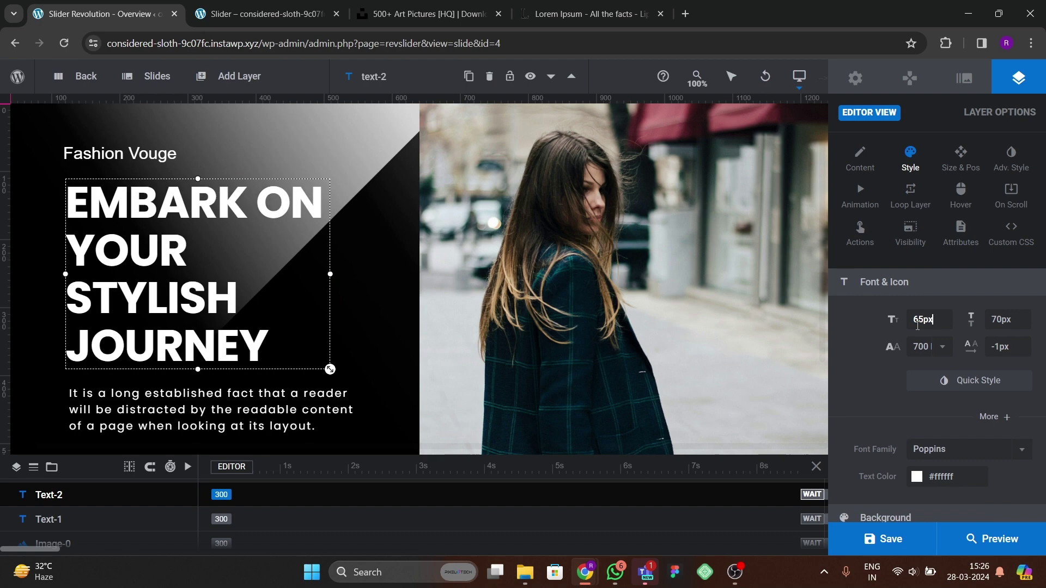
{"action": "left_click", "coordinate": [397, 295]}
{"action": "scroll", "coordinate": [123, 360], "scroll_direction": "down", "scroll_amount": 2}
{"action": "scroll", "coordinate": [123, 359], "scroll_direction": "up", "scroll_amount": 2}
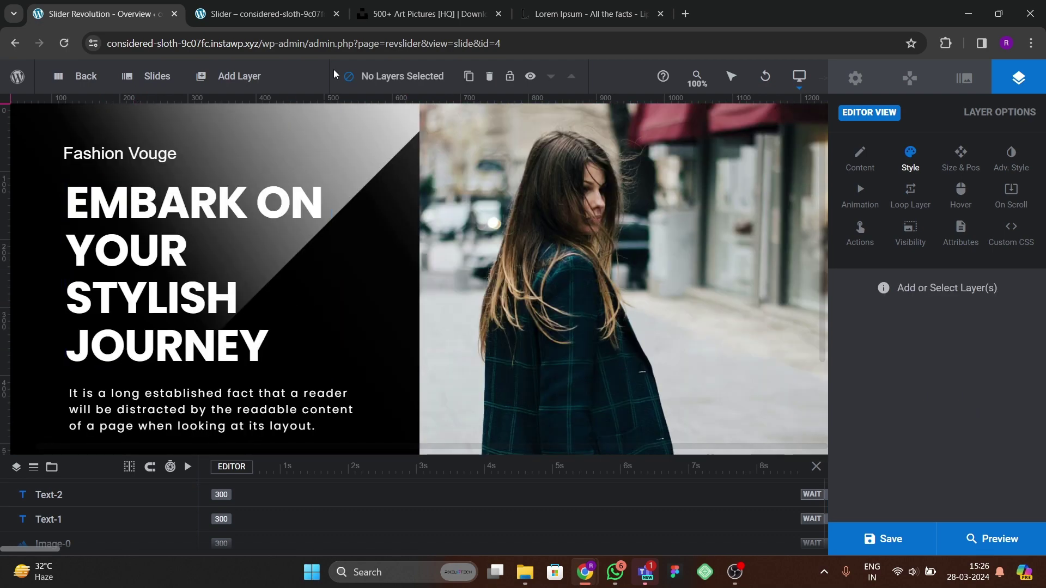
- Consult the finished slider page and add a Button layer to the slide
{"action": "left_click", "coordinate": [259, 15]}
{"action": "left_click", "coordinate": [103, 14]}
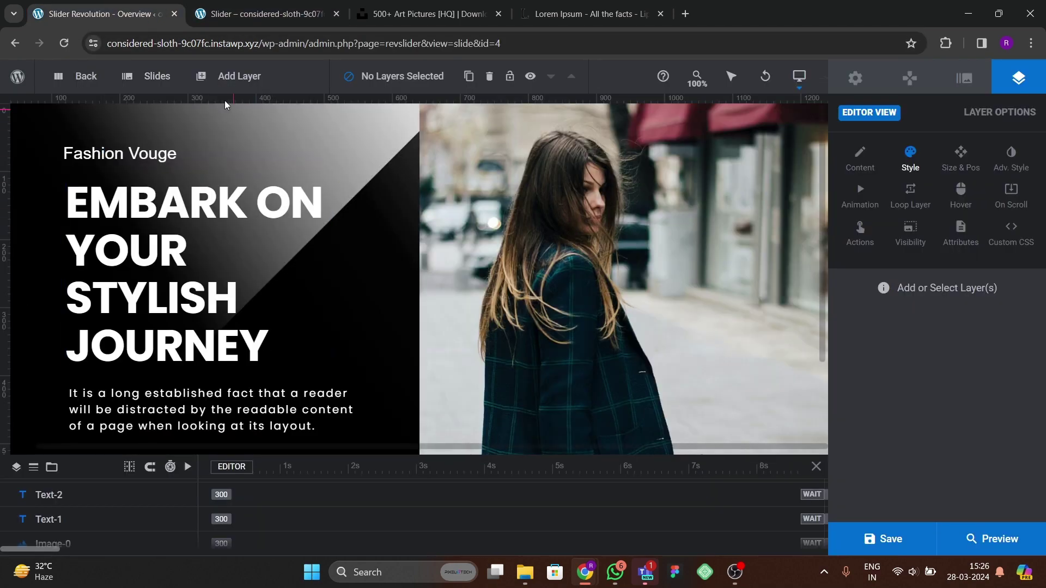
{"action": "mouse_move", "coordinate": [230, 87]}
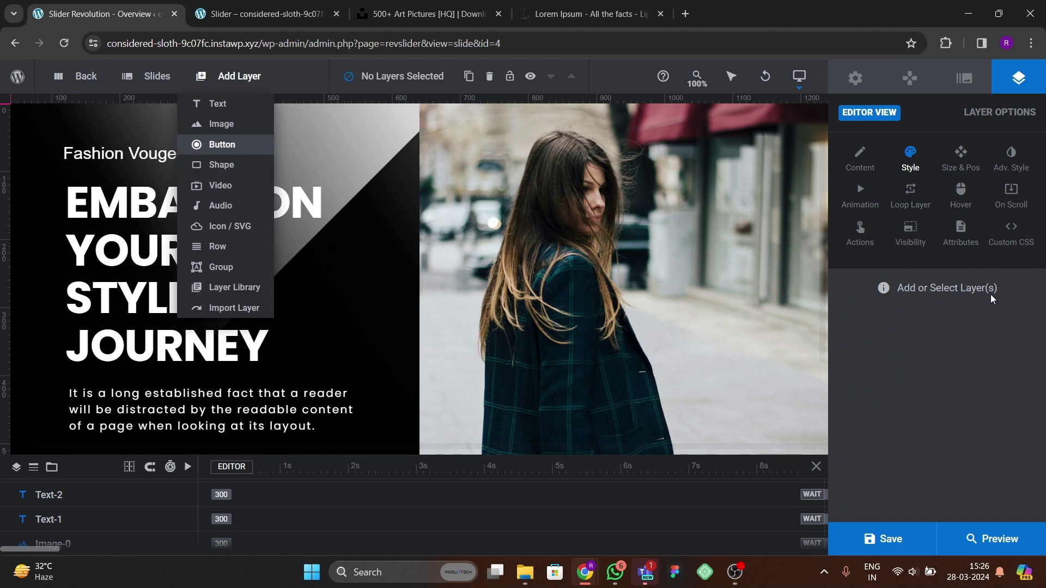
{"action": "scroll", "coordinate": [936, 338], "scroll_direction": "up", "scroll_amount": 10}
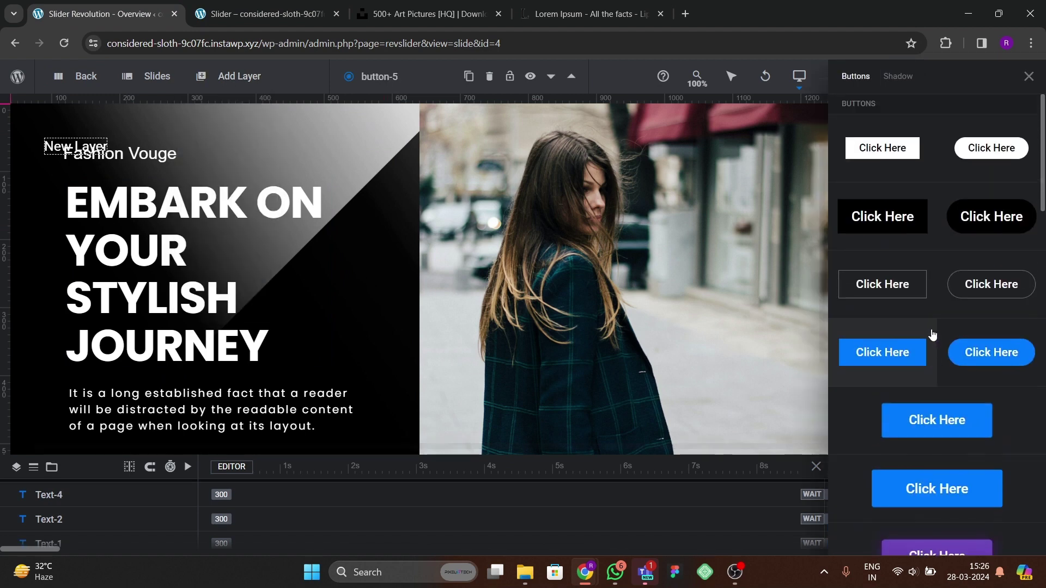
- Browse the button presets against the finished slider and apply the rounded solid blue Click Here preset to the new layer
{"action": "scroll", "coordinate": [932, 328], "scroll_direction": "down", "scroll_amount": 3}
{"action": "scroll", "coordinate": [933, 329], "scroll_direction": "up", "scroll_amount": 3}
{"action": "scroll", "coordinate": [932, 329], "scroll_direction": "down", "scroll_amount": 3}
{"action": "scroll", "coordinate": [933, 328], "scroll_direction": "down", "scroll_amount": 3}
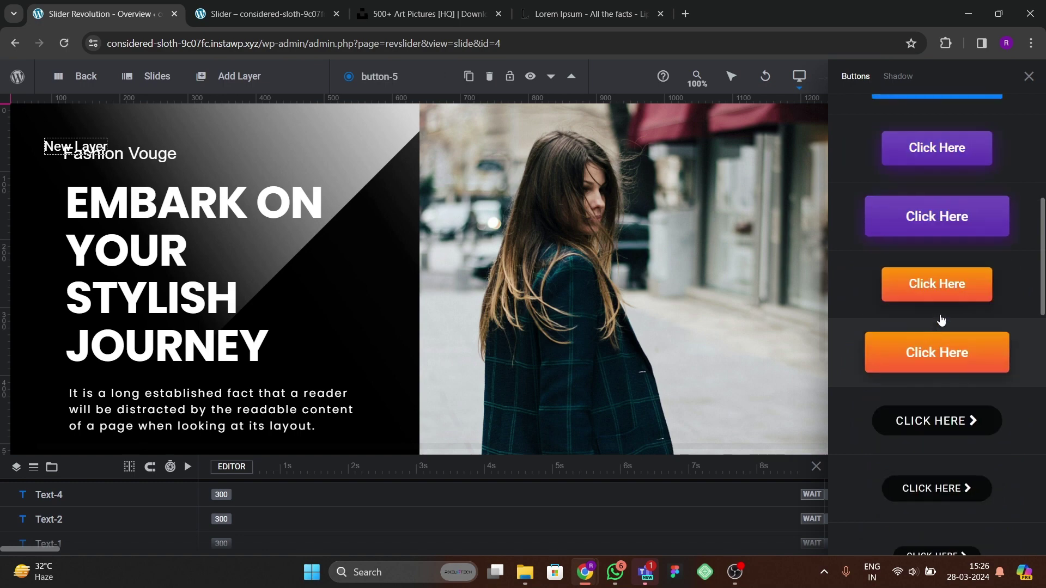
{"action": "scroll", "coordinate": [933, 328], "scroll_direction": "up", "scroll_amount": 4}
{"action": "left_click", "coordinate": [262, 13]}
{"action": "left_click", "coordinate": [85, 21]}
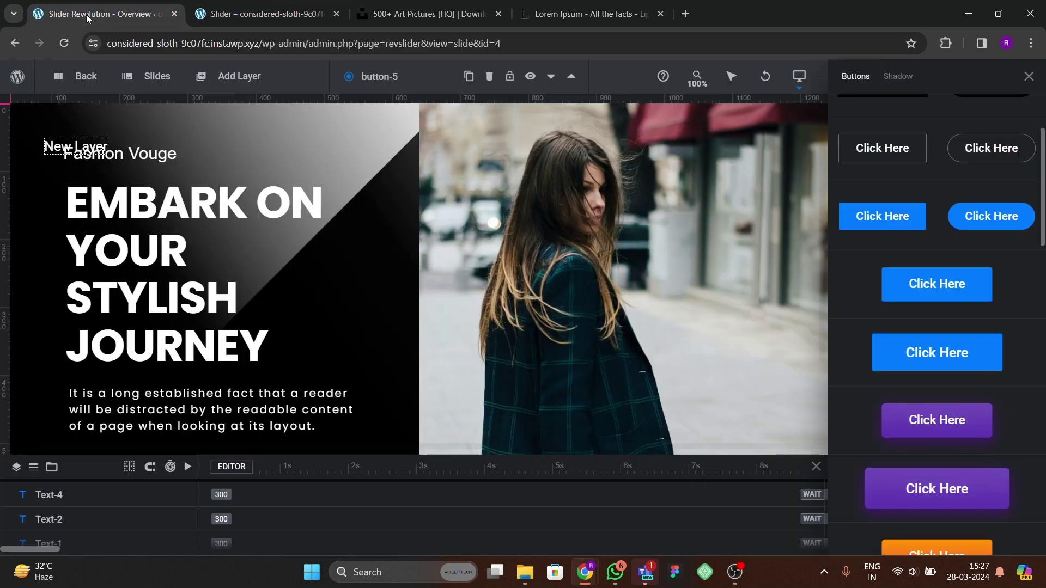
{"action": "left_click", "coordinate": [982, 226]}
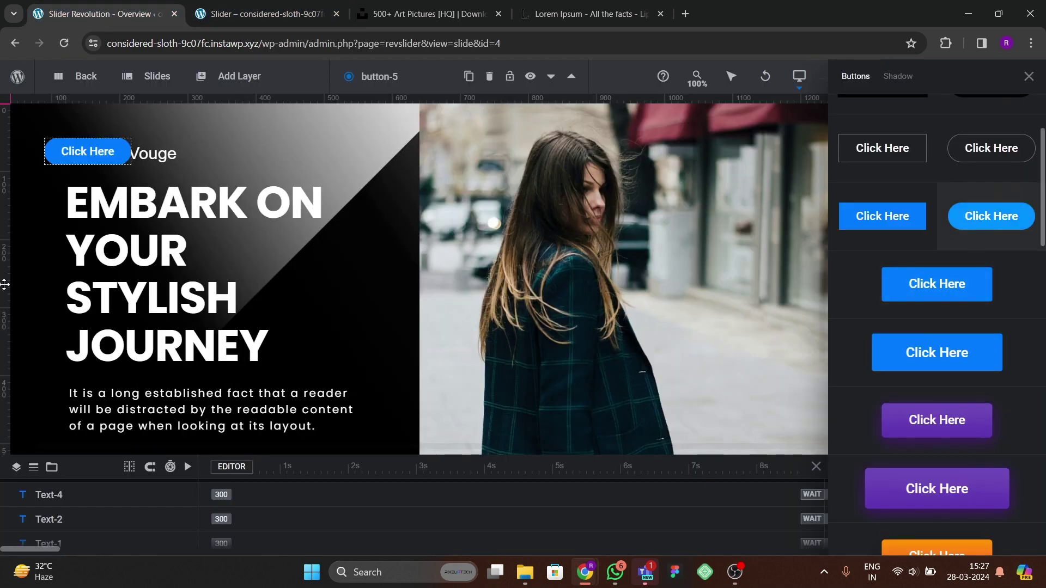
- Move the Click Here button directly below the paragraph, roughly aligned with its left edge
{"action": "scroll", "coordinate": [159, 205], "scroll_direction": "down", "scroll_amount": 2}
{"action": "scroll", "coordinate": [158, 205], "scroll_direction": "up", "scroll_amount": 2}
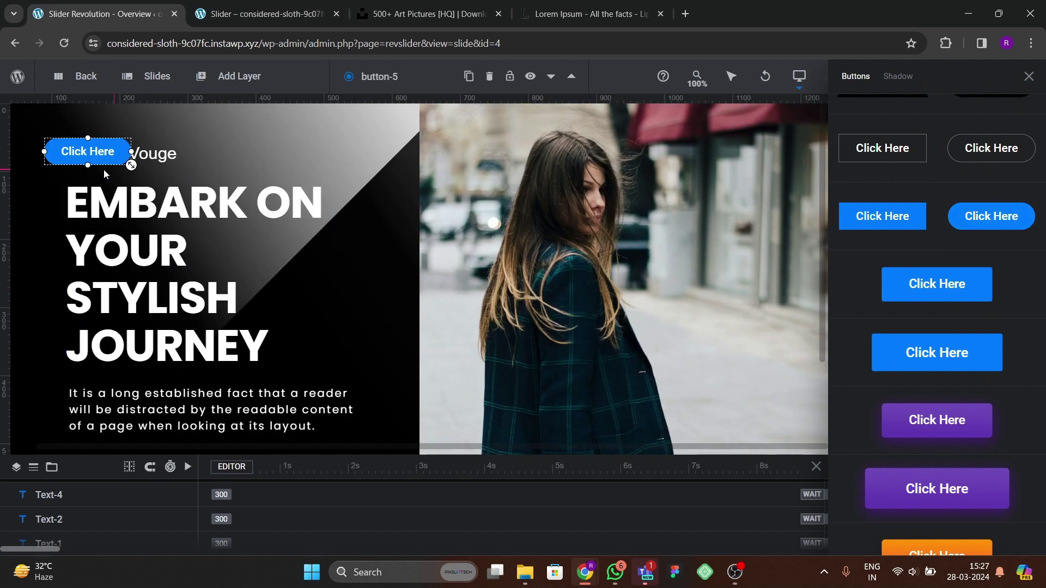
{"action": "left_click_drag", "start_coordinate": [103, 153], "coordinate": [136, 243]}
{"action": "left_click_drag", "start_coordinate": [148, 323], "coordinate": [117, 472]}
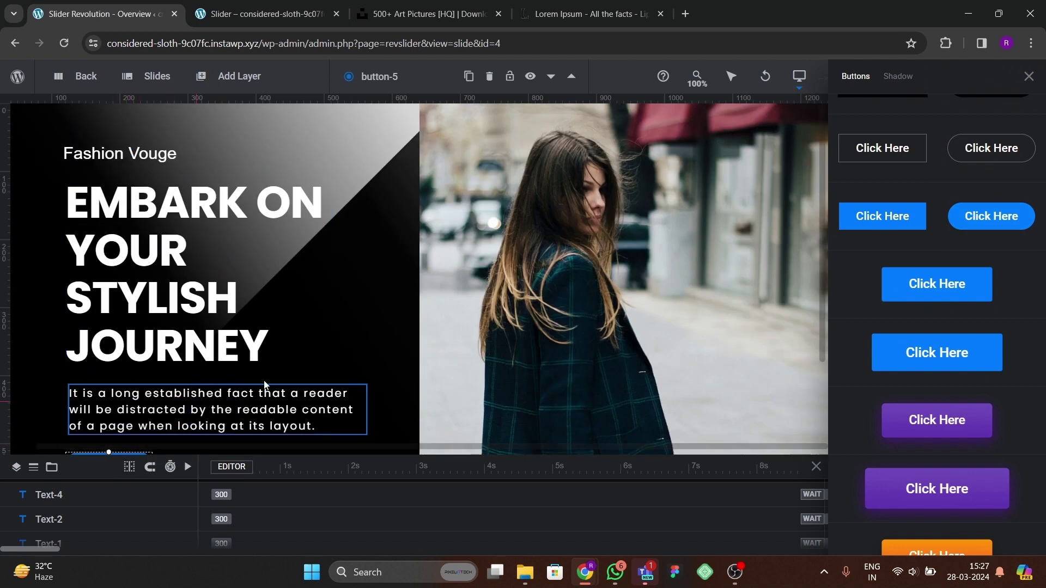
{"action": "scroll", "coordinate": [386, 338], "scroll_direction": "down", "scroll_amount": 2}
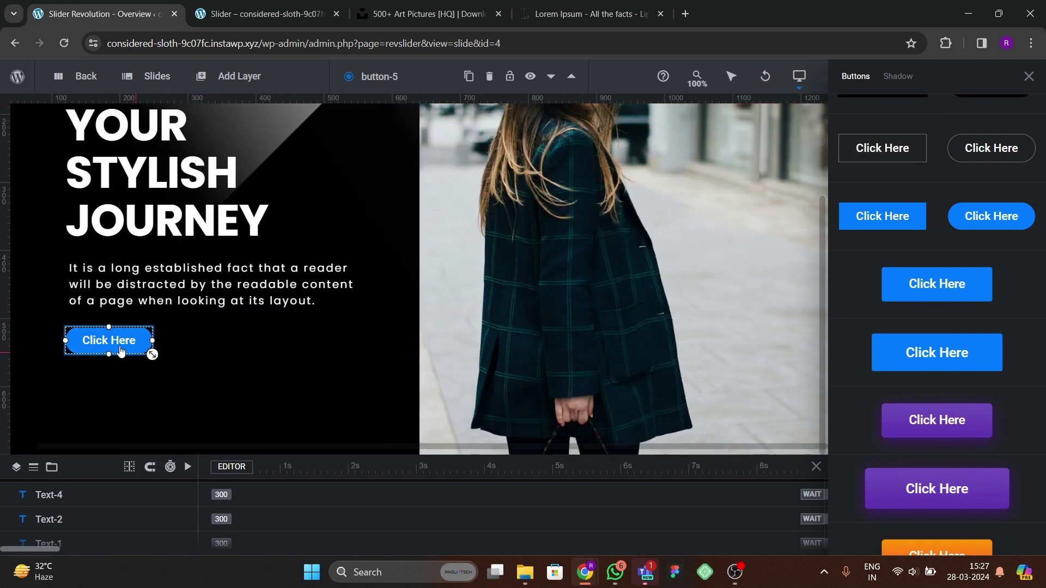
- Move the Click Here button slightly lower to widen the gap below the paragraph, and leave the button presets
{"action": "left_click_drag", "start_coordinate": [121, 351], "coordinate": [116, 368]}
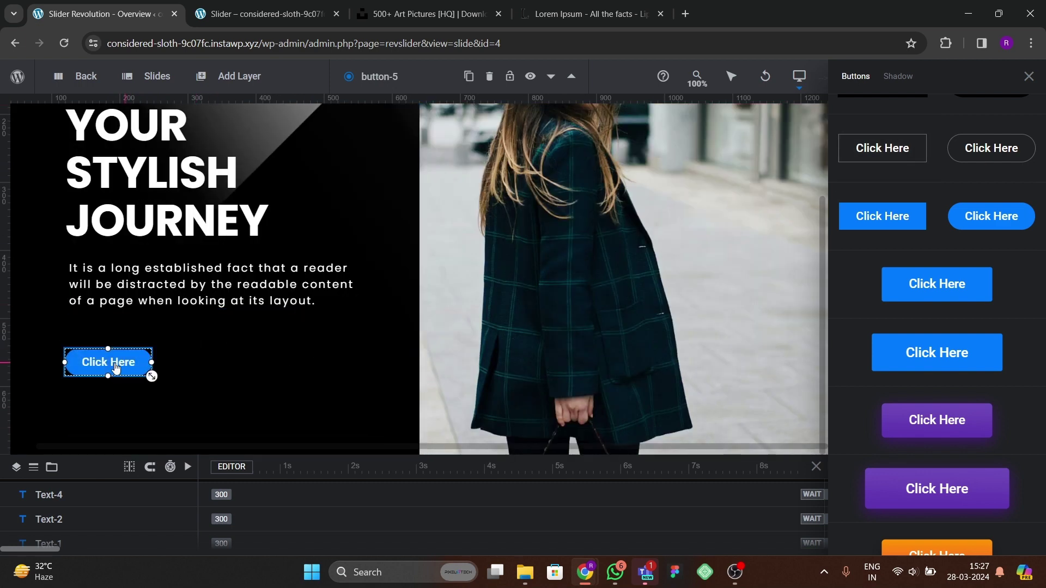
{"action": "scroll", "coordinate": [924, 257], "scroll_direction": "up", "scroll_amount": 3}
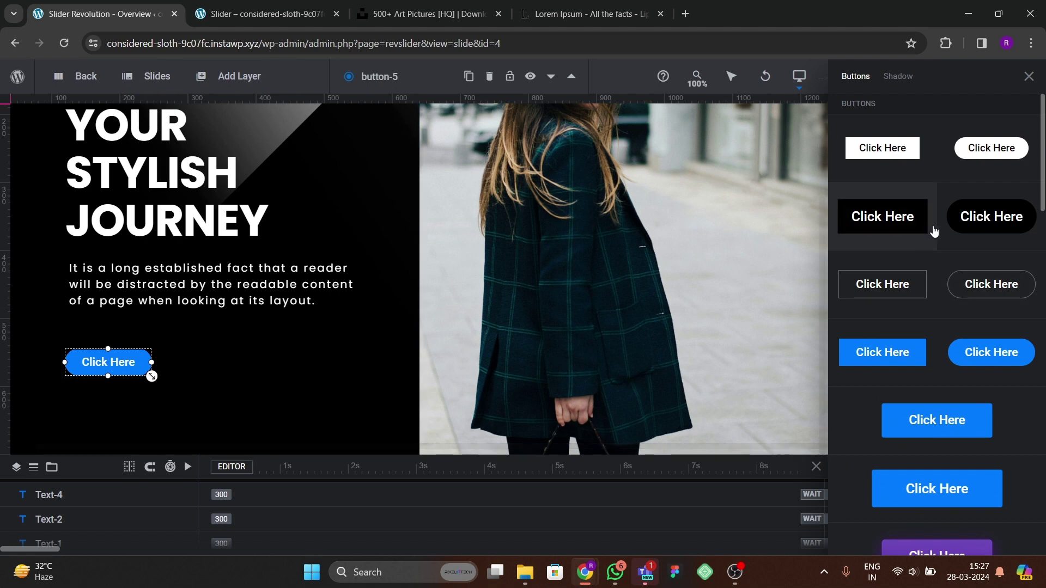
{"action": "left_click", "coordinate": [1028, 76]}
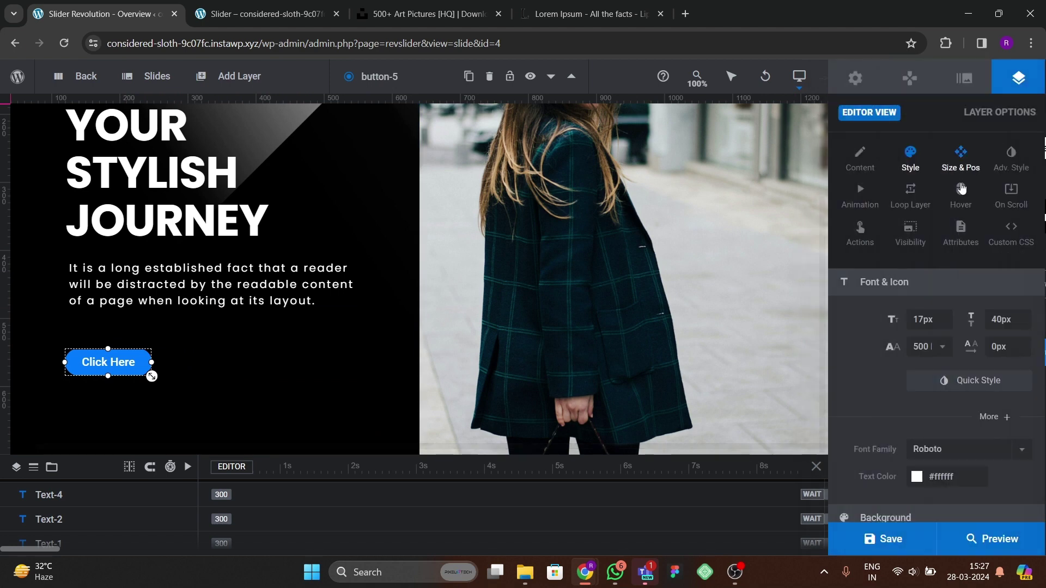
- Change the button layer's label text to SHOP NOW
{"action": "left_click", "coordinate": [861, 164]}
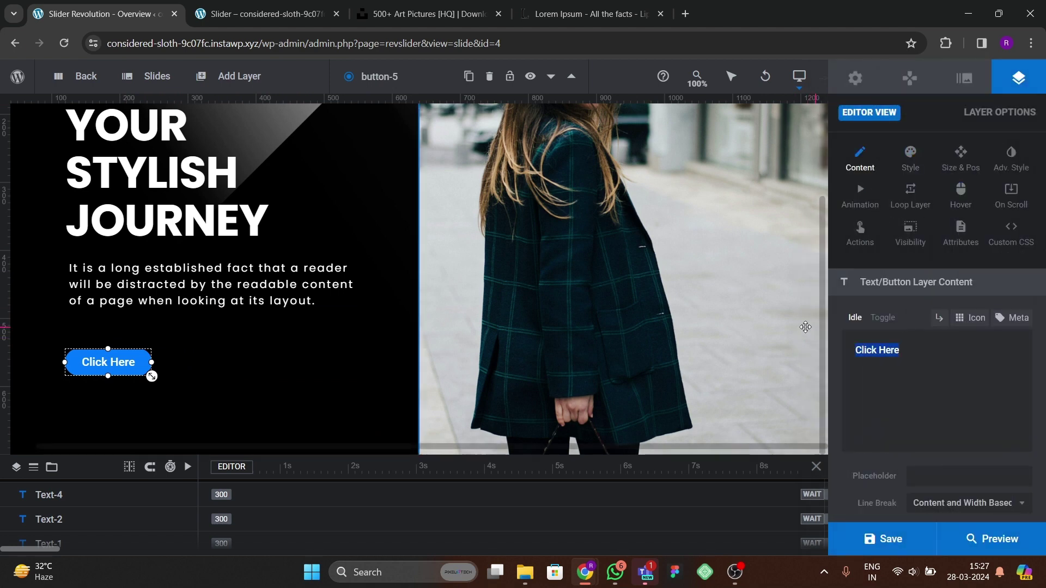
{"action": "type", "text": "SHOP NOTW"}
{"action": "key", "text": "BackSpace"}
{"action": "key", "text": "BackSpace"}
{"action": "type", "text": "W"}
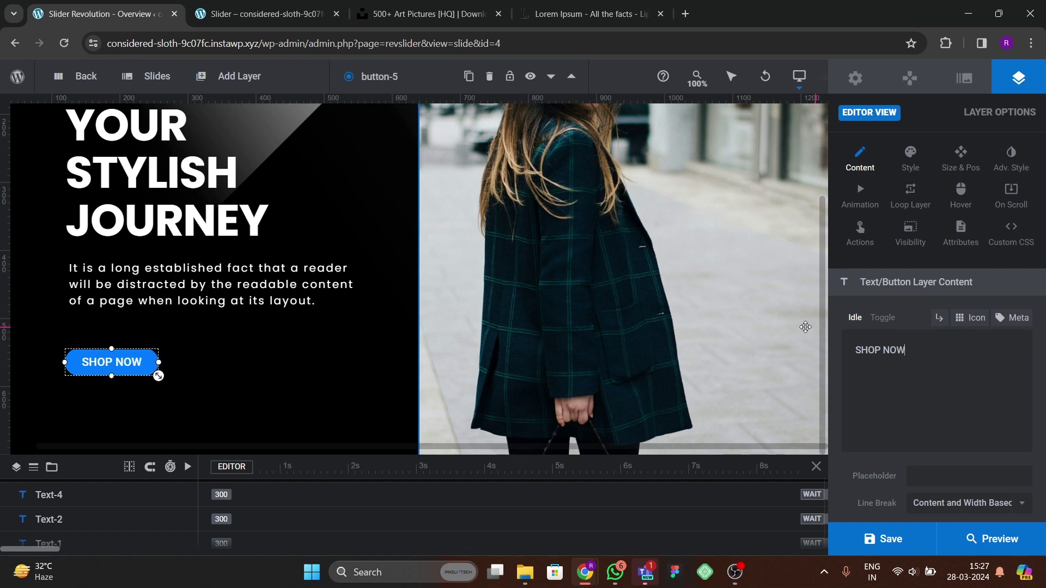
- Try a 25px font size on the SHOP NOW button, settling on 20px
{"action": "left_click", "coordinate": [910, 159]}
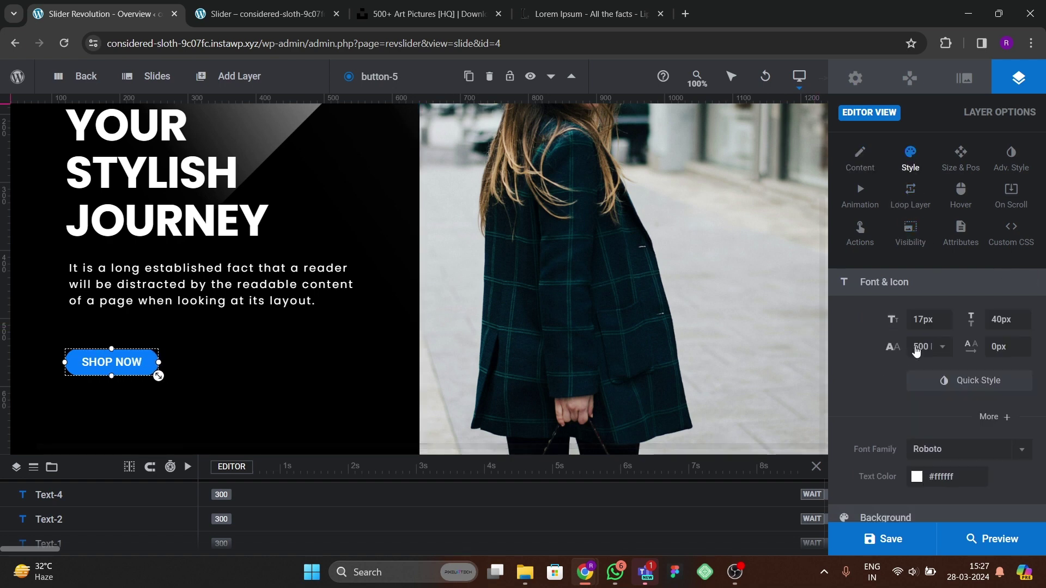
{"action": "left_click", "coordinate": [931, 316]}
{"action": "type", "text": "25px"}
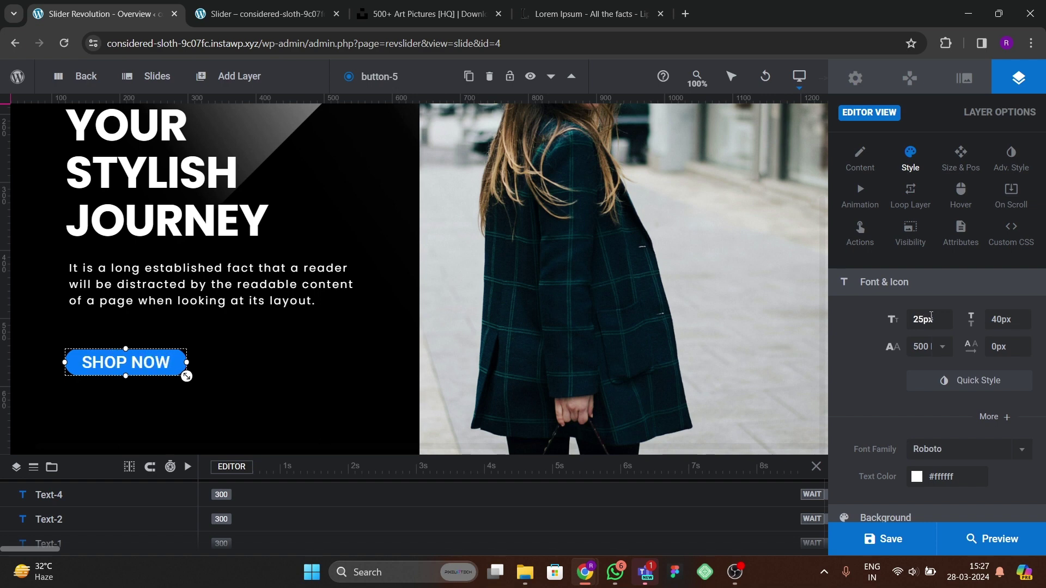
{"action": "type", "text": "20px"}
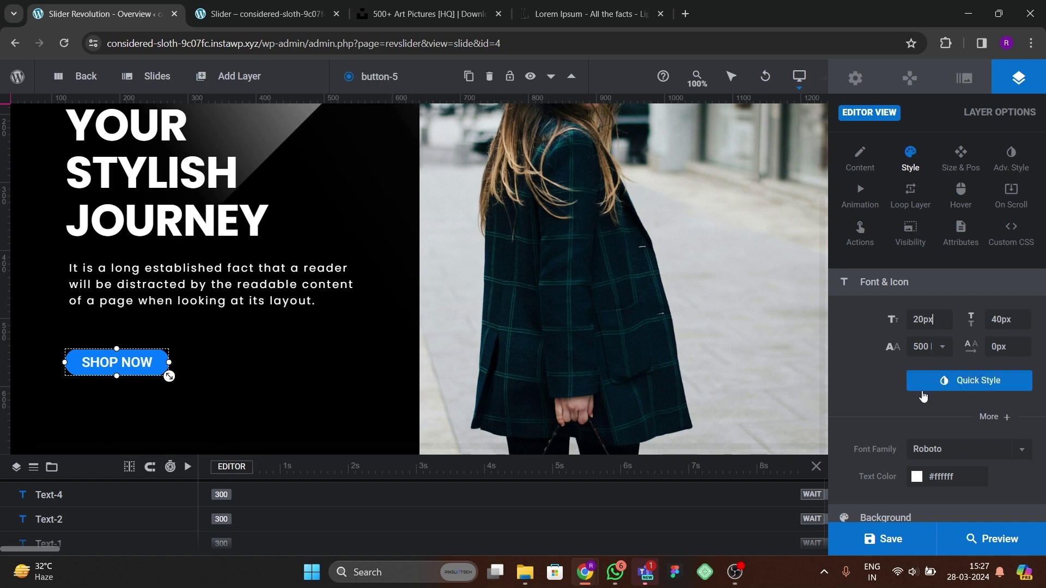
{"action": "left_click", "coordinate": [961, 384]}
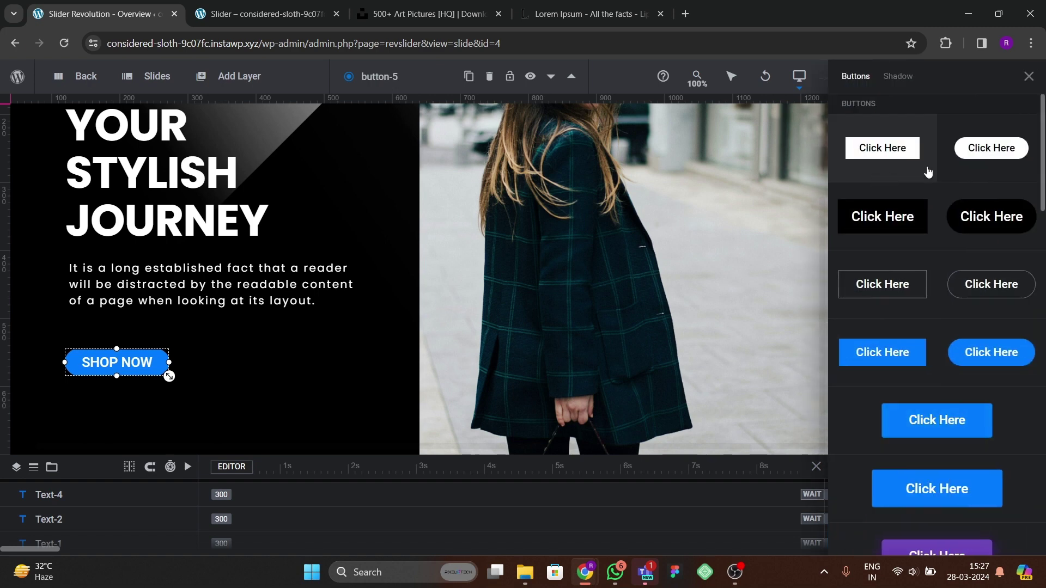
{"action": "left_click", "coordinate": [1029, 76]}
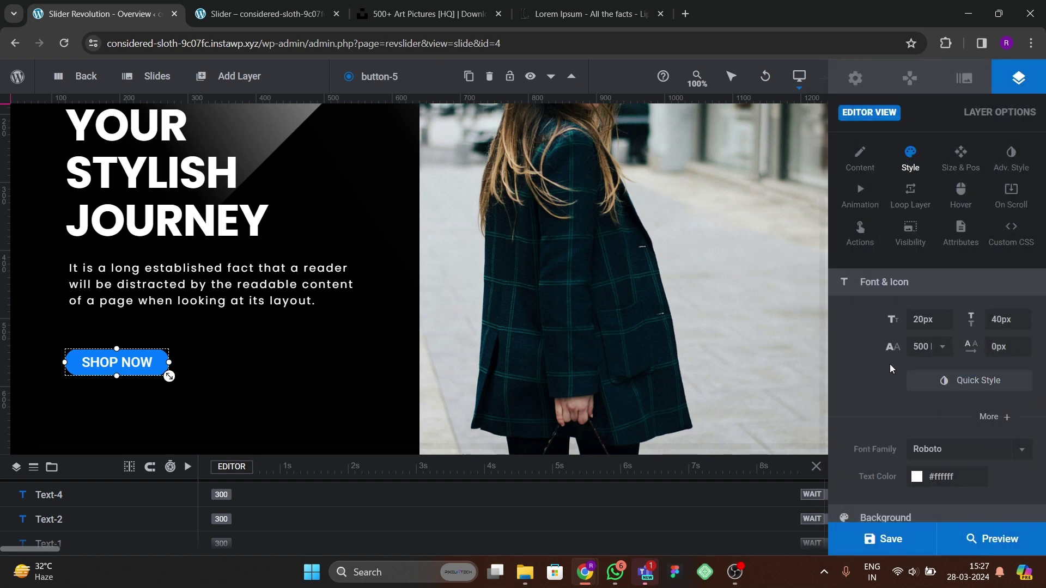
{"action": "left_click", "coordinate": [995, 418]}
{"action": "scroll", "coordinate": [997, 425], "scroll_direction": "down", "scroll_amount": 1}
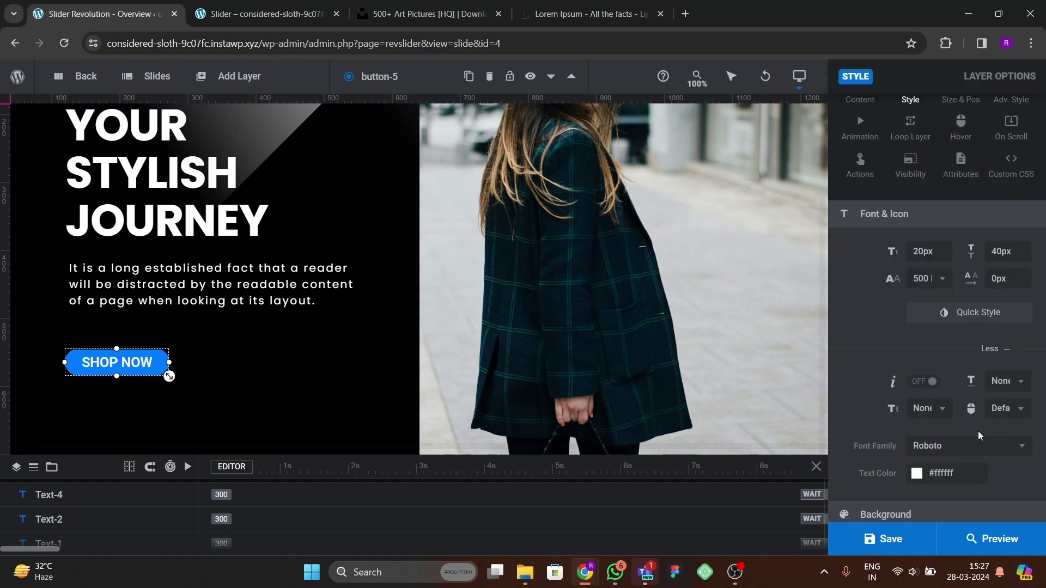
{"action": "scroll", "coordinate": [922, 414], "scroll_direction": "up", "scroll_amount": 1}
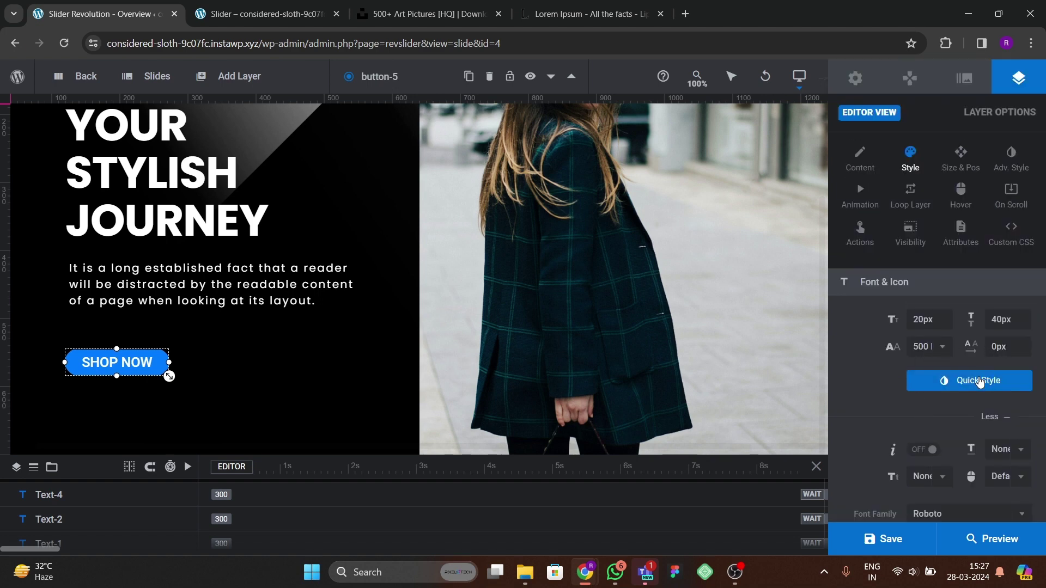
{"action": "left_click", "coordinate": [859, 158]}
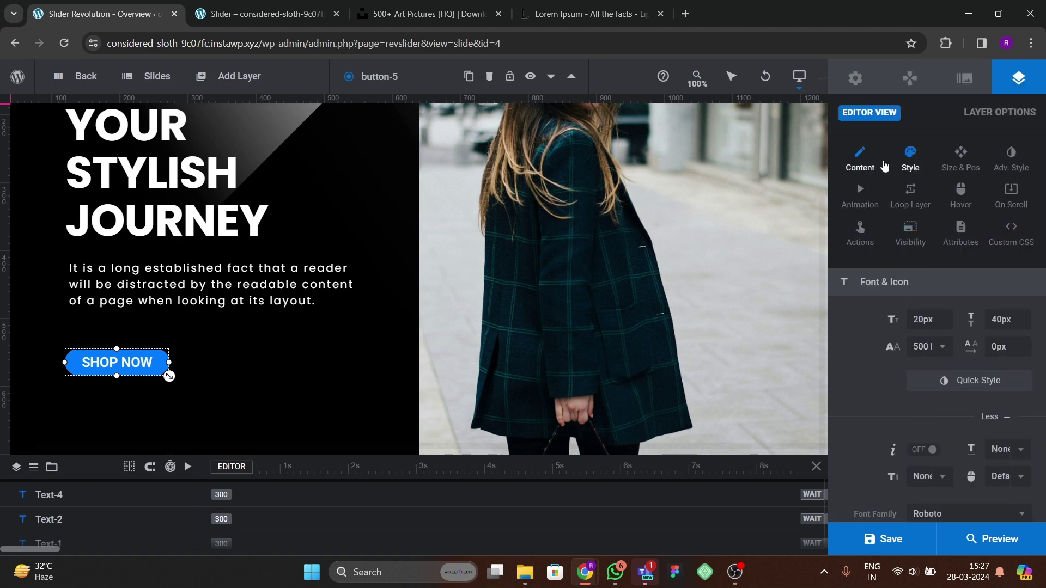
{"action": "scroll", "coordinate": [919, 427], "scroll_direction": "down", "scroll_amount": 4}
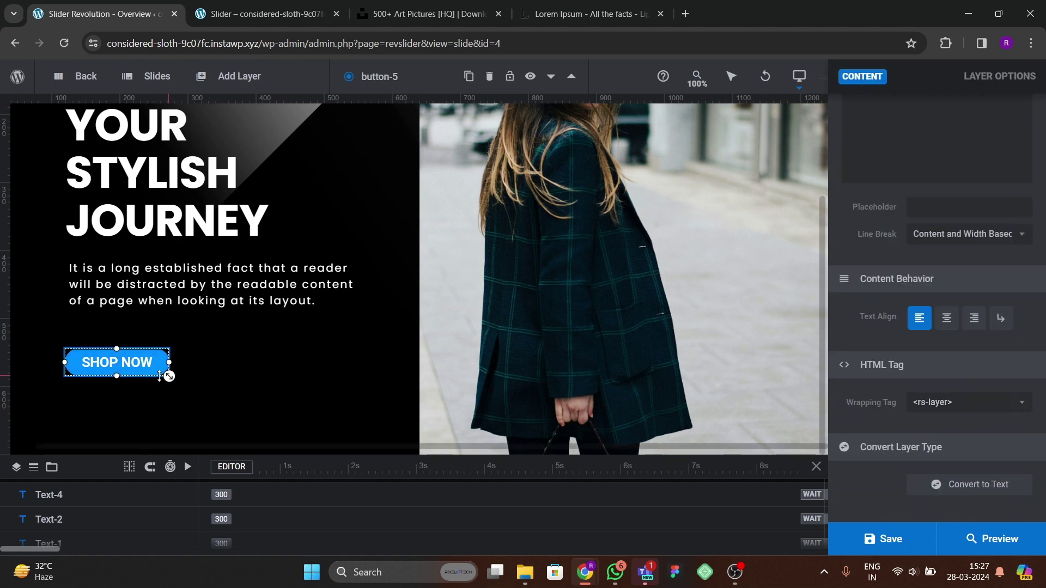
- Enlarge the SHOP NOW button slightly from its lower-right corner and set its font size back to 20px
{"action": "mouse_move", "coordinate": [169, 376]}
{"action": "left_mouse_down"}
{"action": "mouse_move", "coordinate": [198, 381]}
{"action": "mouse_move", "coordinate": [177, 374]}
{"action": "mouse_move", "coordinate": [188, 380]}
{"action": "left_mouse_up"}
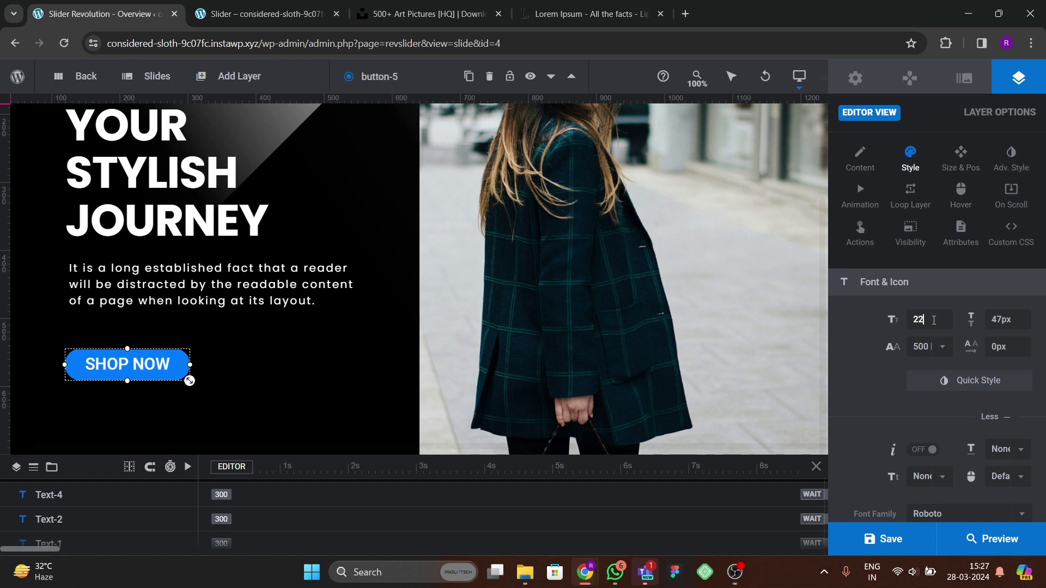
{"action": "key", "text": "Return"}
{"action": "key", "text": "Down"}
{"action": "key", "text": "Down"}
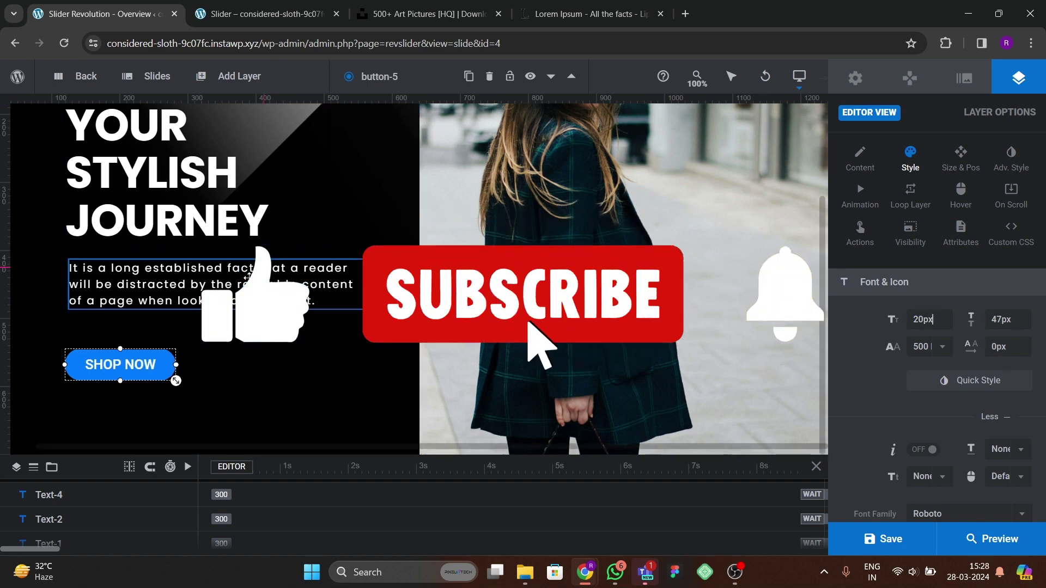
- Save the slider and open its preview
{"action": "scroll", "coordinate": [302, 260], "scroll_direction": "up", "scroll_amount": 3}
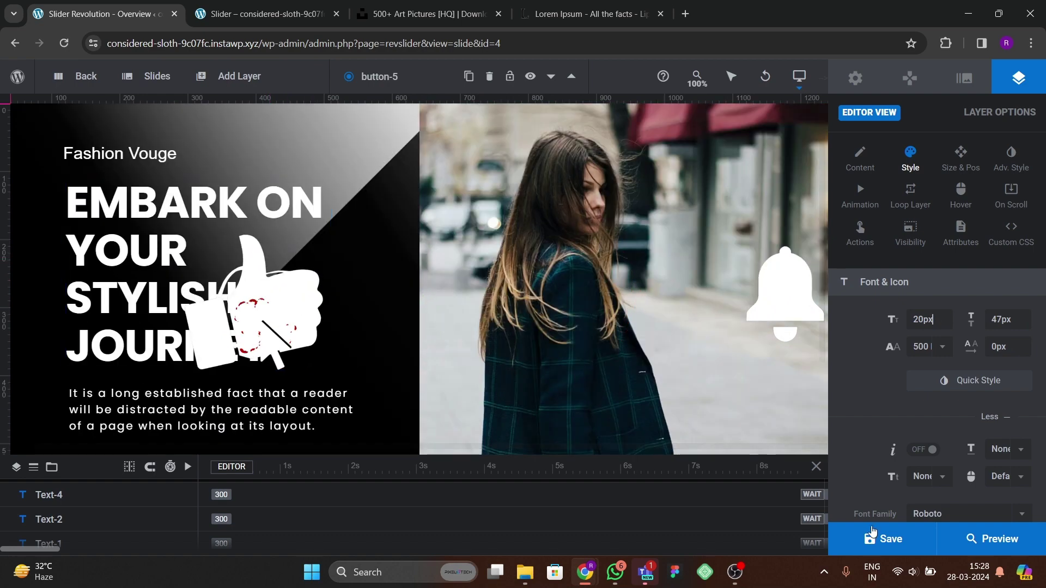
{"action": "key", "text": "ctrl+s"}
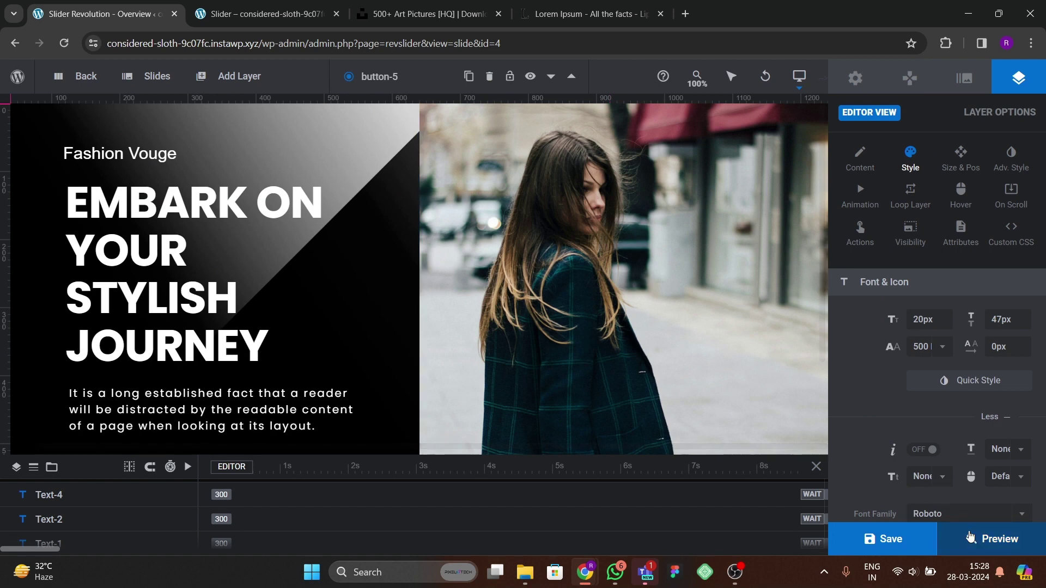
{"action": "left_click", "coordinate": [992, 539]}
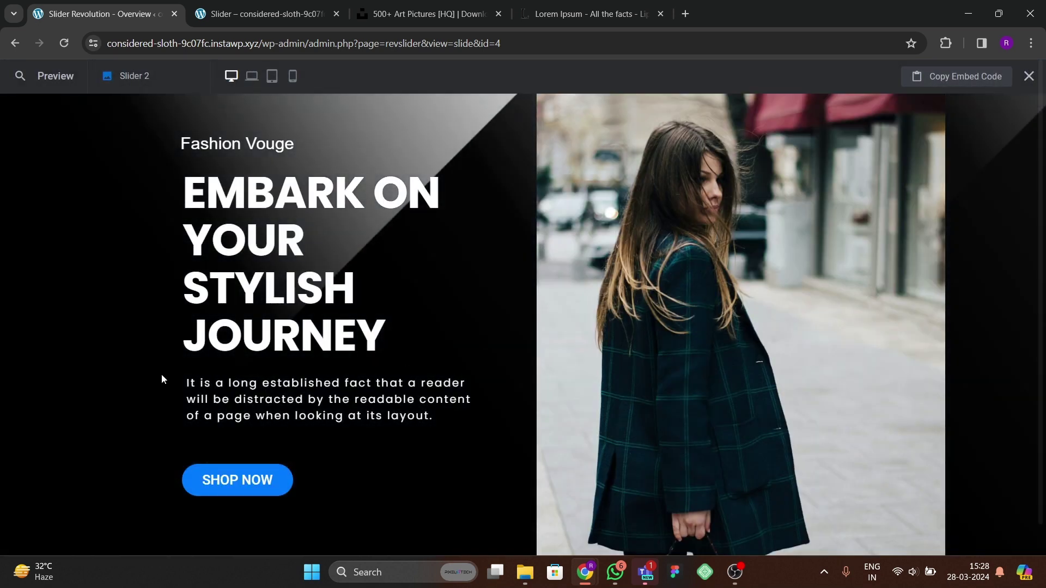
- Compare the slide preview with the finished slider page, including its layer animations, and return to the editor
{"action": "left_click", "coordinate": [262, 14]}
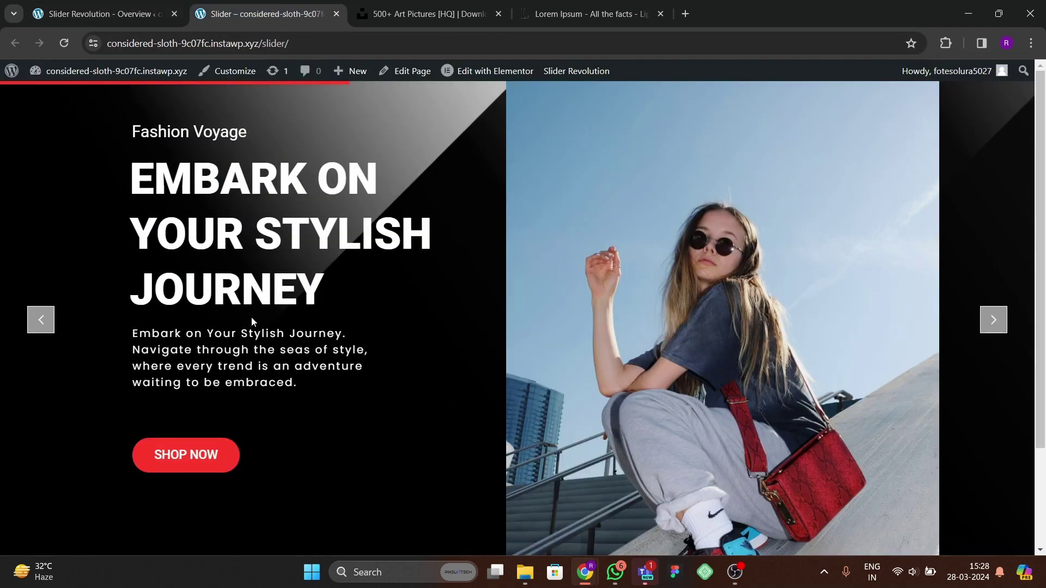
{"action": "left_click", "coordinate": [122, 17]}
{"action": "key", "text": "ctrl+Tab"}
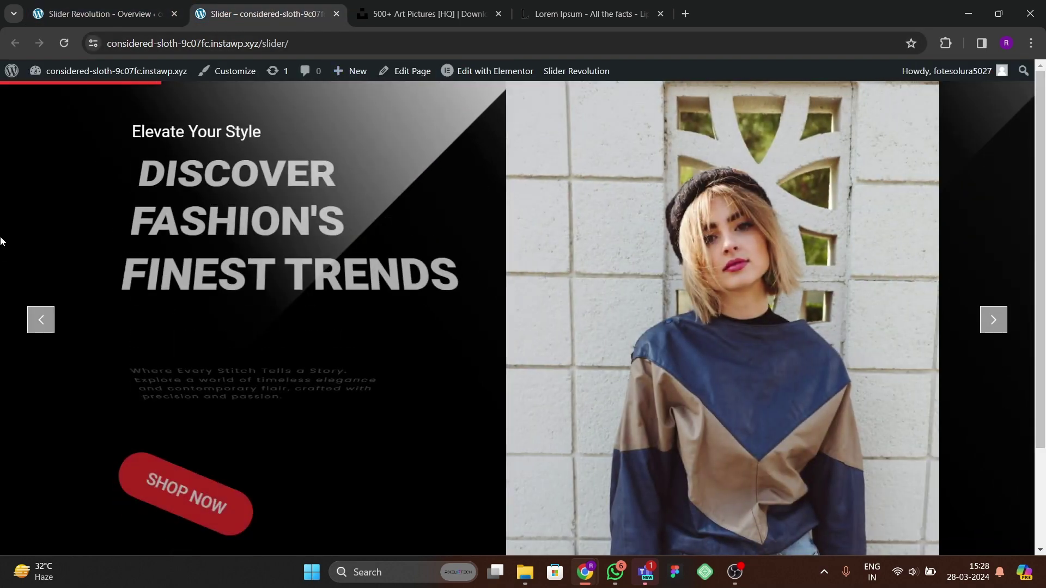
{"action": "left_click", "coordinate": [129, 14]}
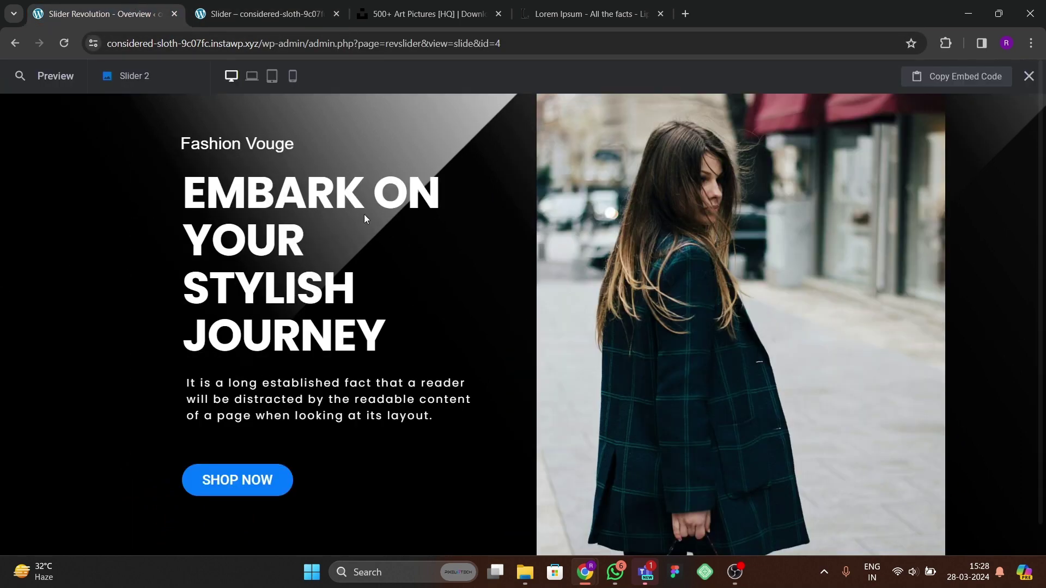
{"action": "left_click", "coordinate": [1028, 76]}
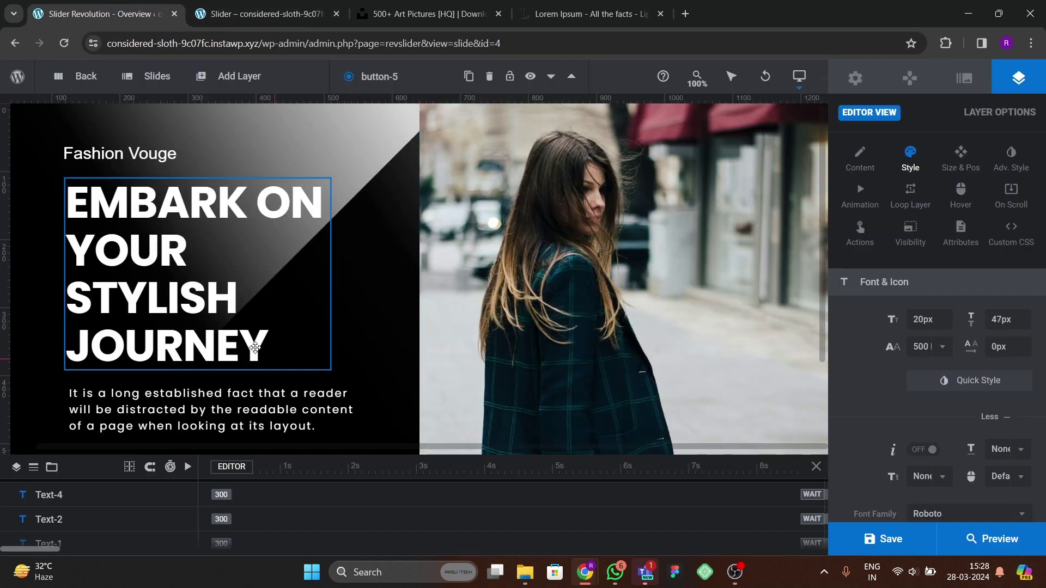
- Browse the entrance transitions for the Fashion Vouge text layer and apply the masked Slide From Top animation
{"action": "scroll", "coordinate": [253, 341], "scroll_direction": "down", "scroll_amount": 2}
{"action": "scroll", "coordinate": [252, 341], "scroll_direction": "up", "scroll_amount": 2}
{"action": "scroll", "coordinate": [243, 348], "scroll_direction": "down", "scroll_amount": 2}
{"action": "scroll", "coordinate": [239, 343], "scroll_direction": "up", "scroll_amount": 2}
{"action": "left_click", "coordinate": [132, 158]}
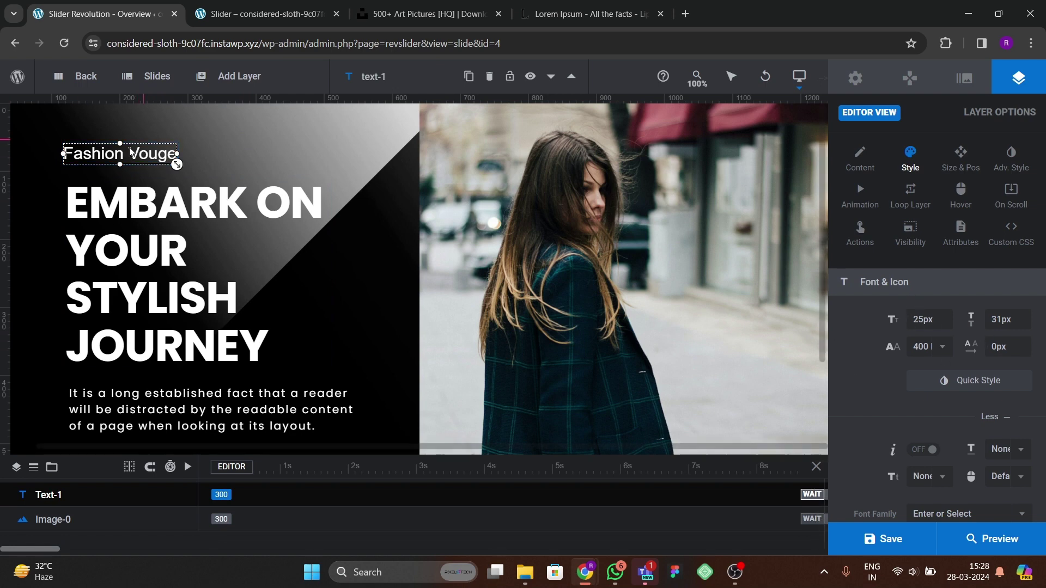
{"action": "left_click", "coordinate": [861, 207]}
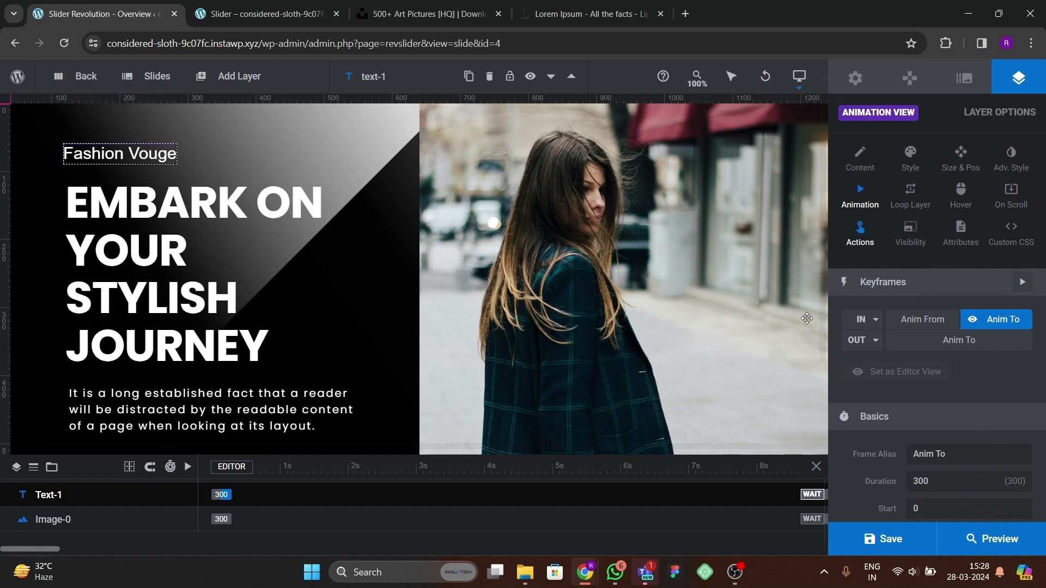
{"action": "left_click", "coordinate": [872, 320]}
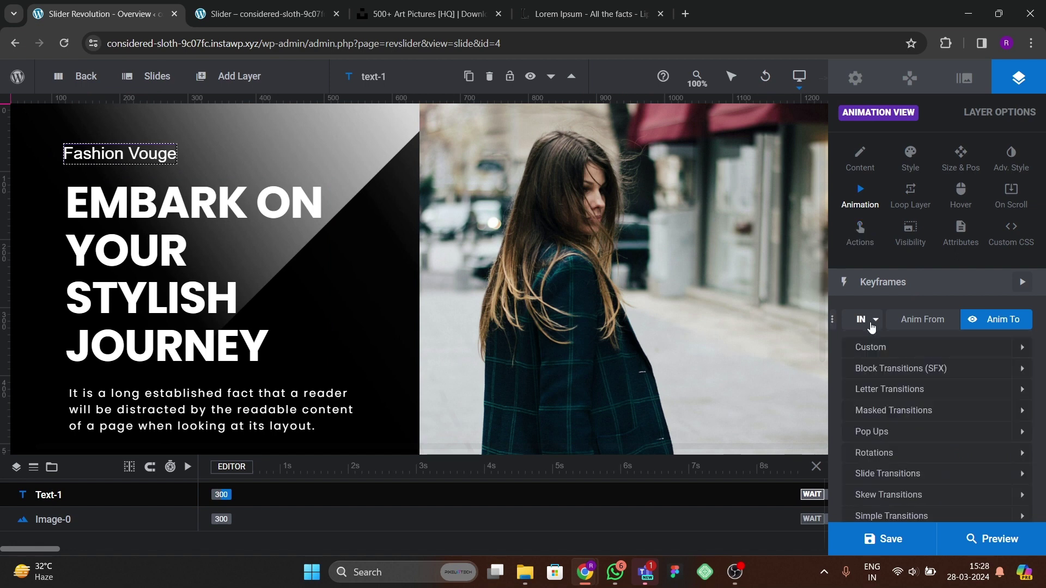
{"action": "left_click", "coordinate": [875, 412]}
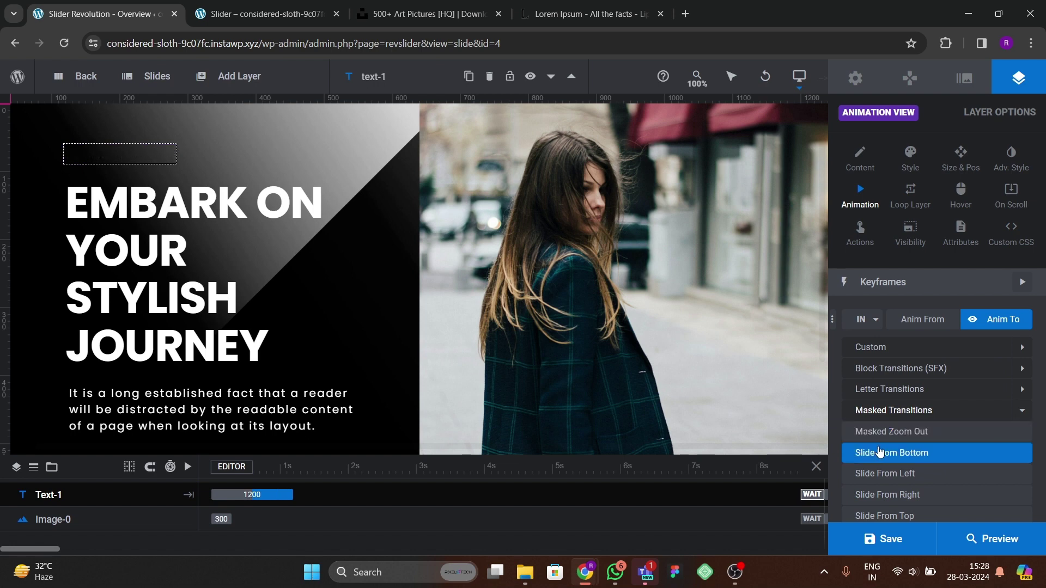
{"action": "scroll", "coordinate": [875, 471], "scroll_direction": "down", "scroll_amount": 3}
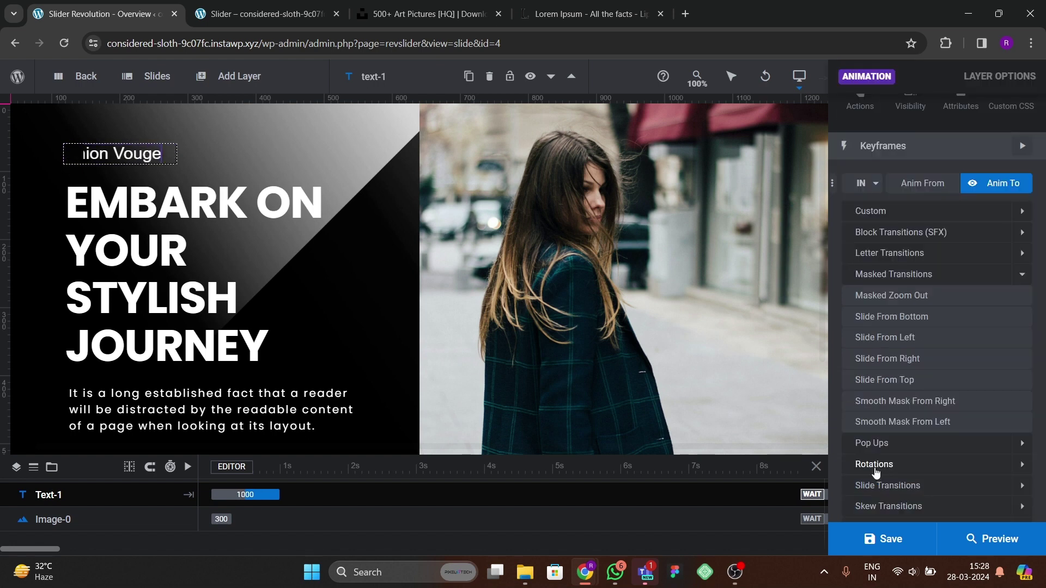
{"action": "left_click", "coordinate": [871, 443]}
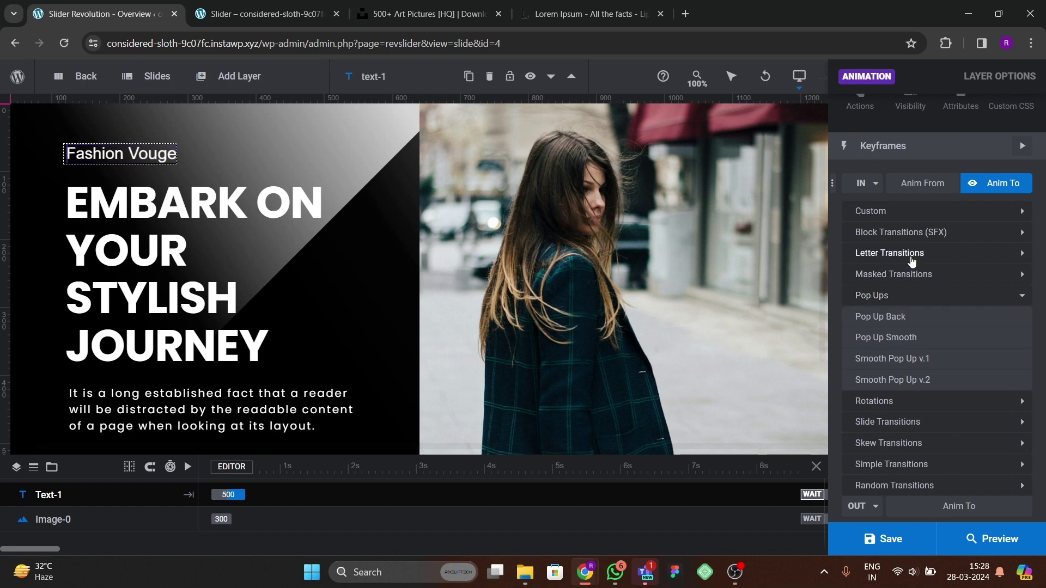
{"action": "left_click", "coordinate": [909, 233]}
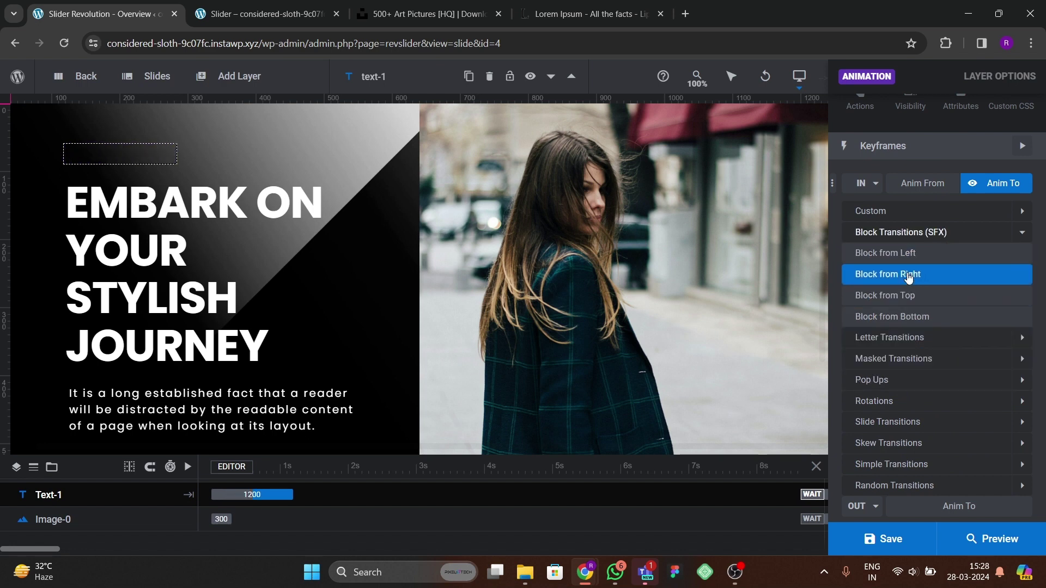
{"action": "left_click", "coordinate": [896, 359]}
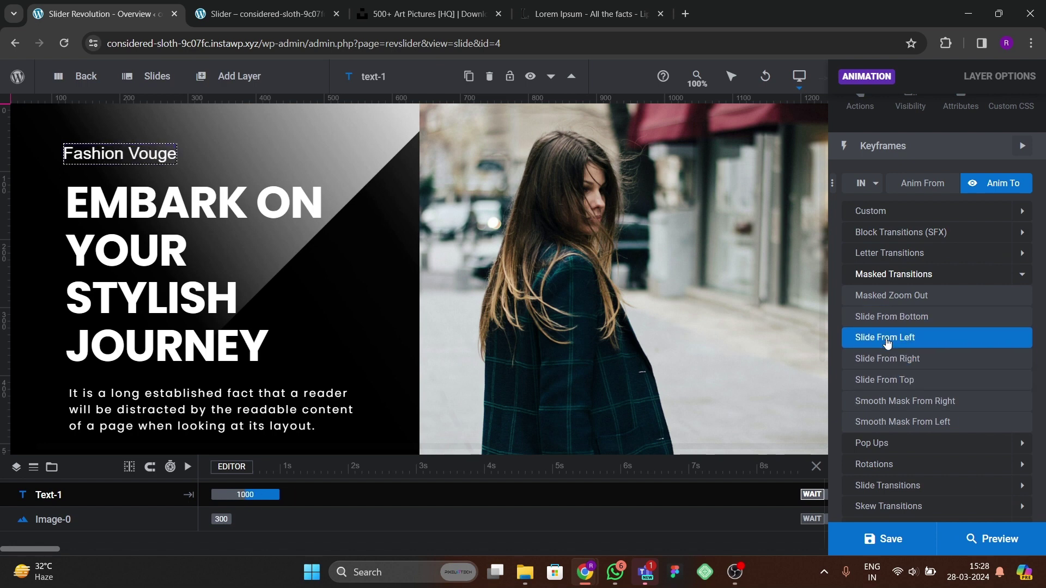
{"action": "left_click", "coordinate": [890, 381]}
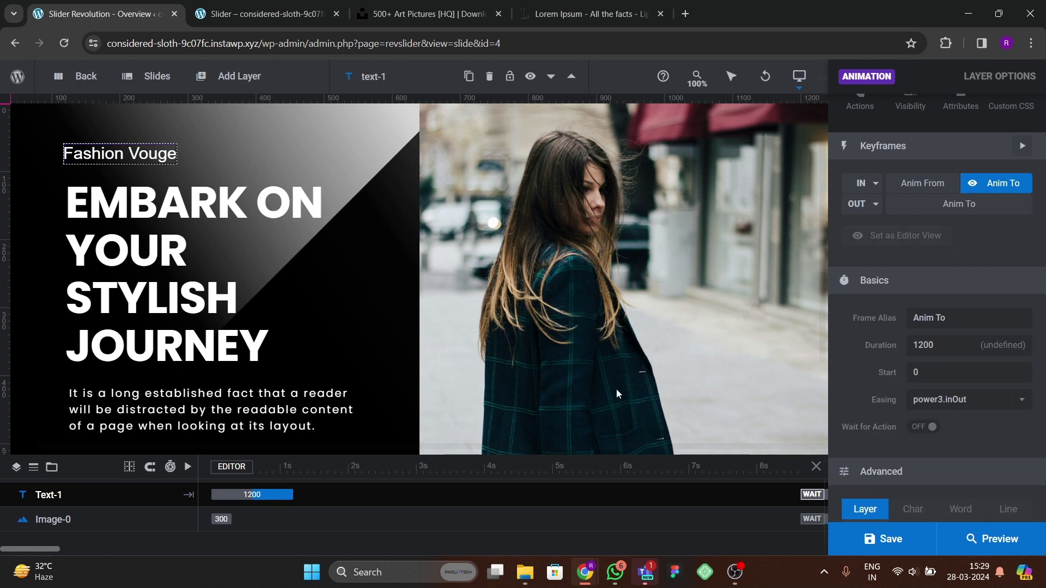
- Apply the Flip From Top rotation as the entrance animation of the EMBARK ON YOUR STYLISH JOURNEY heading
{"action": "left_click", "coordinate": [154, 298]}
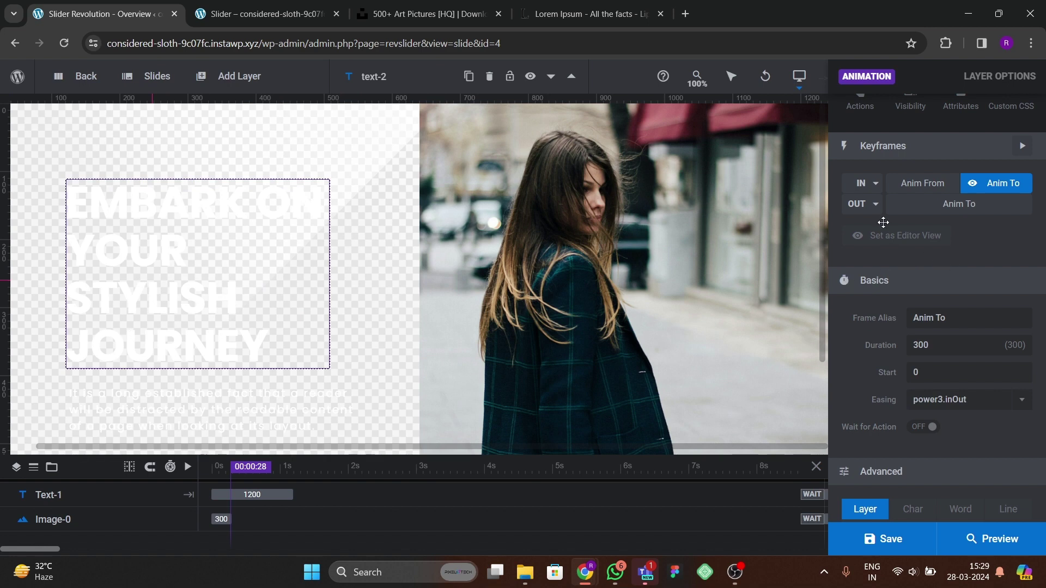
{"action": "scroll", "coordinate": [868, 184], "scroll_direction": "up", "scroll_amount": 3}
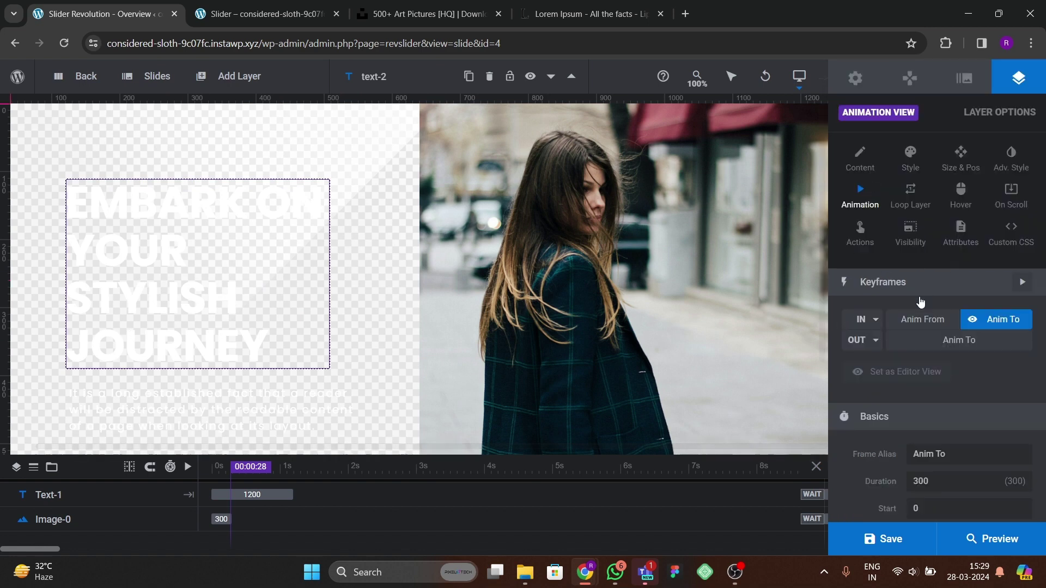
{"action": "left_click", "coordinate": [871, 319]}
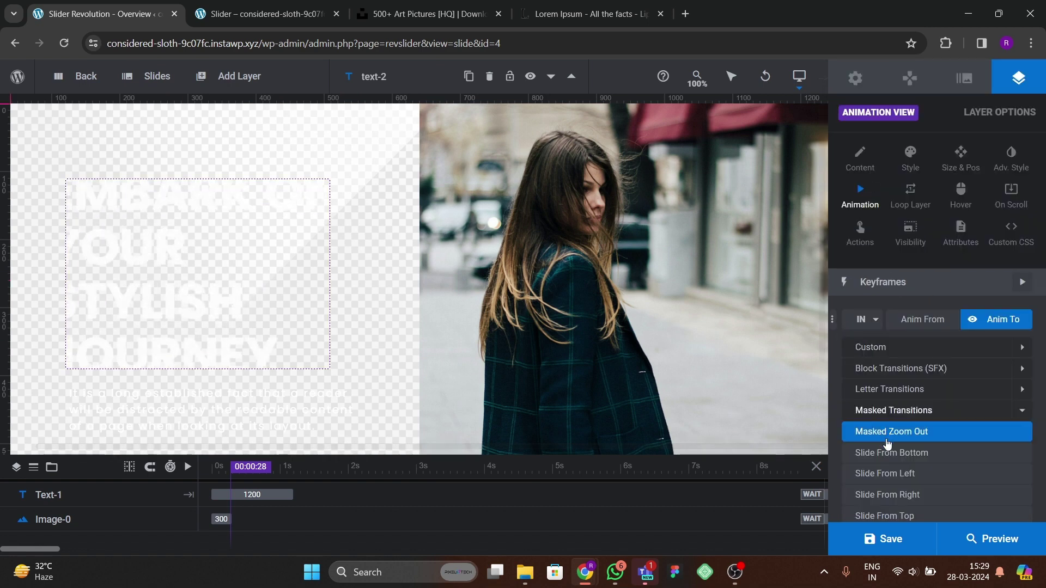
{"action": "scroll", "coordinate": [888, 442], "scroll_direction": "down", "scroll_amount": 1}
{"action": "scroll", "coordinate": [887, 433], "scroll_direction": "down", "scroll_amount": 1}
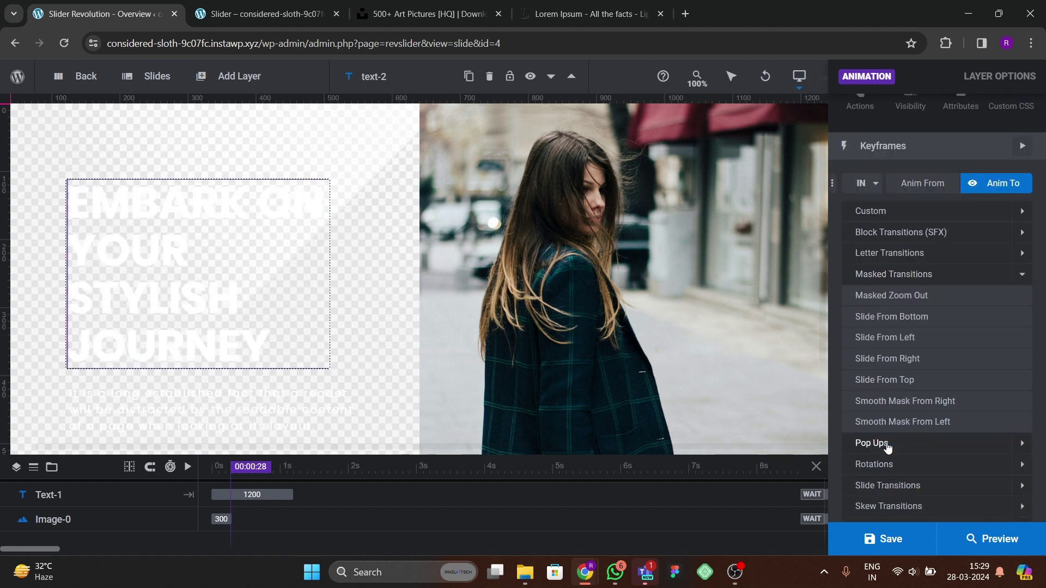
{"action": "left_click", "coordinate": [890, 462]}
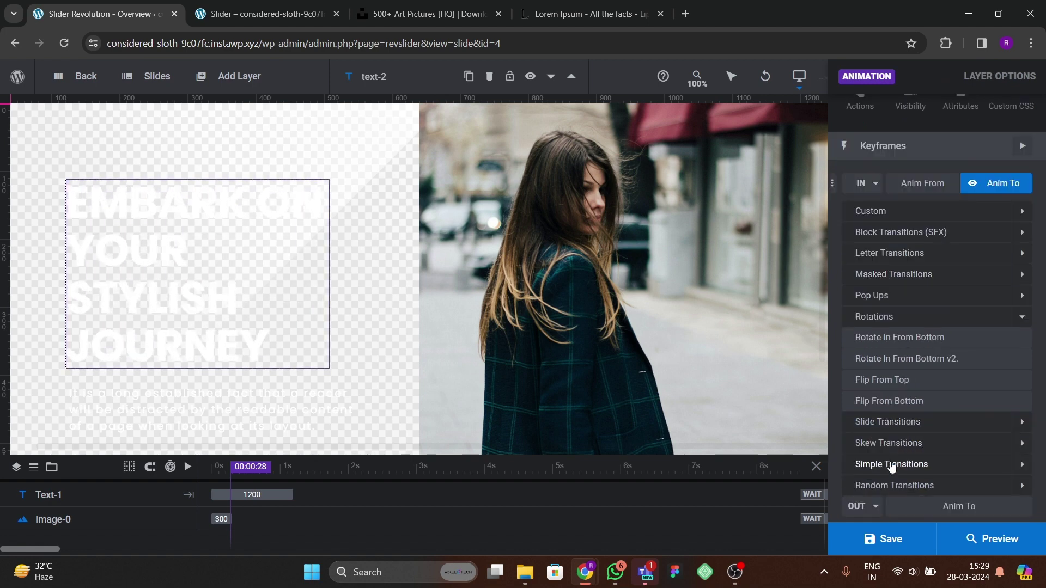
{"action": "left_click", "coordinate": [906, 382]}
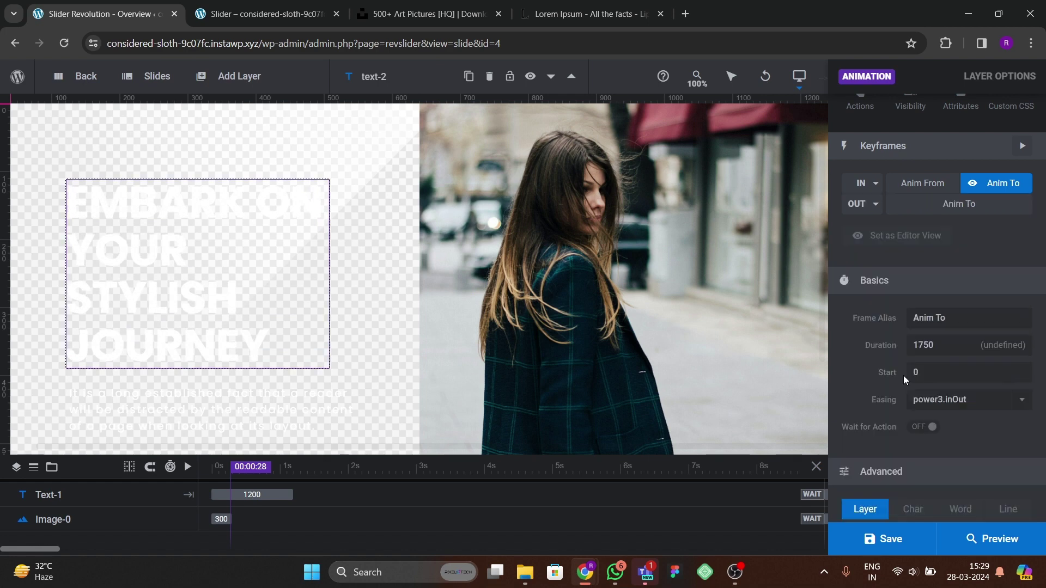
- Apply the Masked Zoom Out transition as the entrance animation of the description paragraph below the heading
{"action": "scroll", "coordinate": [210, 366], "scroll_direction": "down", "scroll_amount": 2}
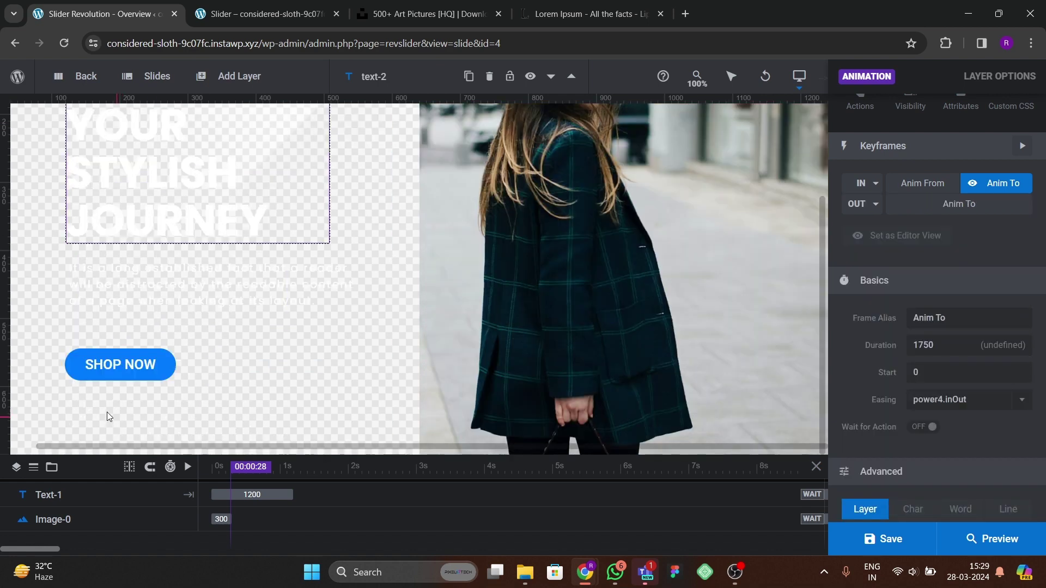
{"action": "left_click", "coordinate": [142, 298]}
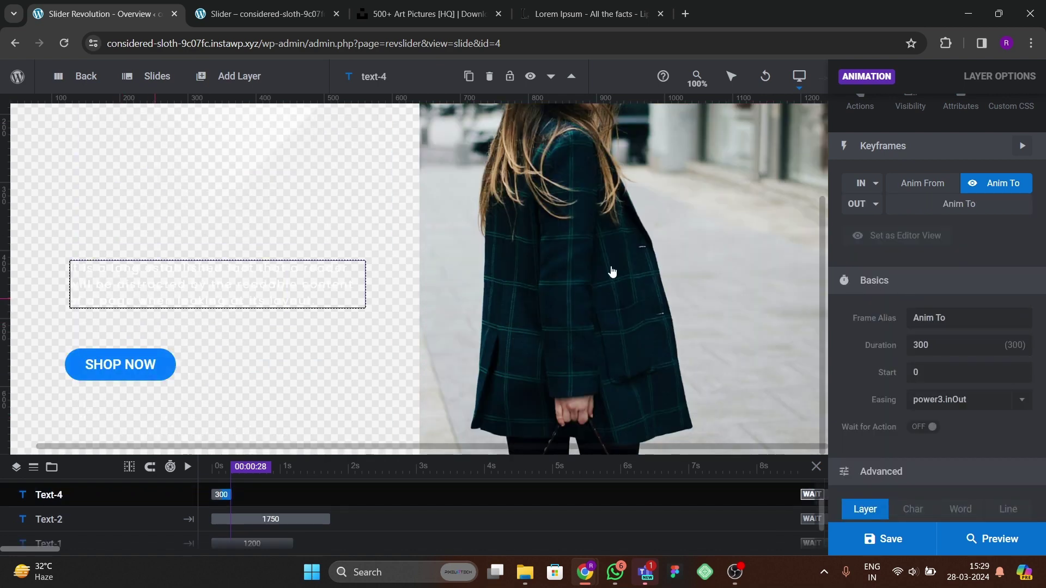
{"action": "left_click", "coordinate": [322, 314]}
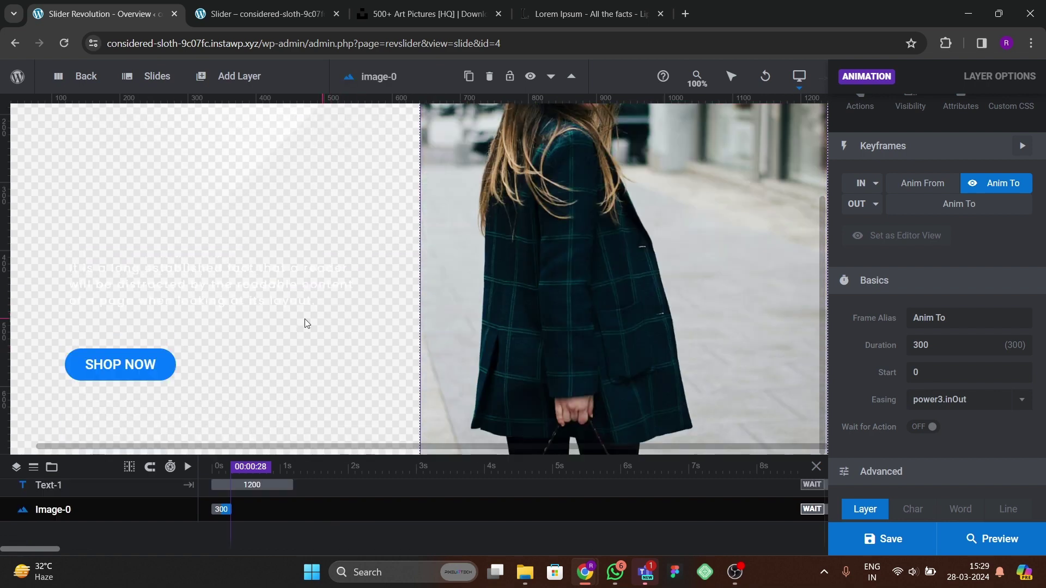
{"action": "left_click", "coordinate": [211, 290]}
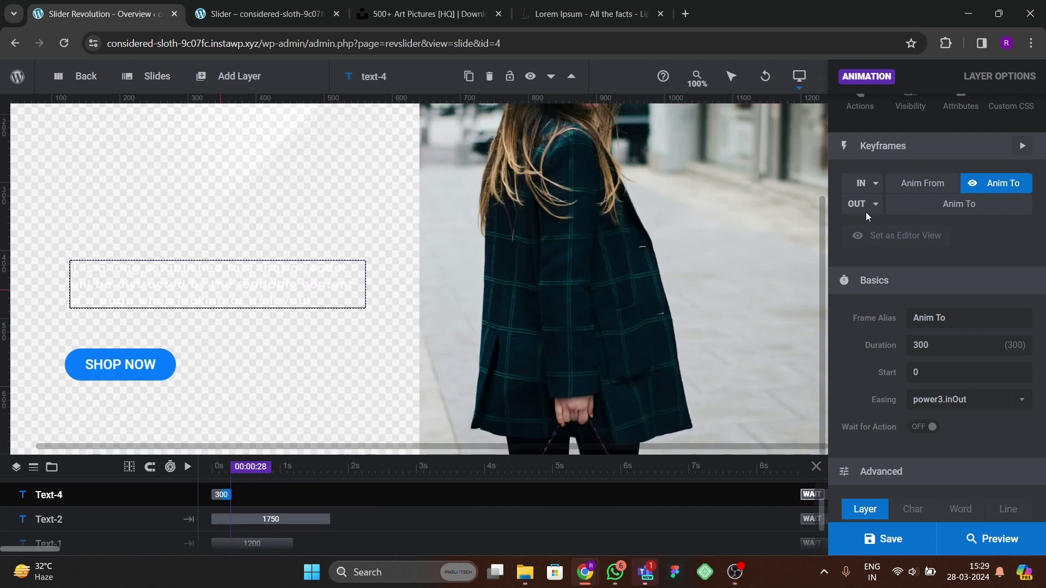
{"action": "scroll", "coordinate": [880, 204], "scroll_direction": "up", "scroll_amount": 2}
{"action": "left_click", "coordinate": [867, 251]}
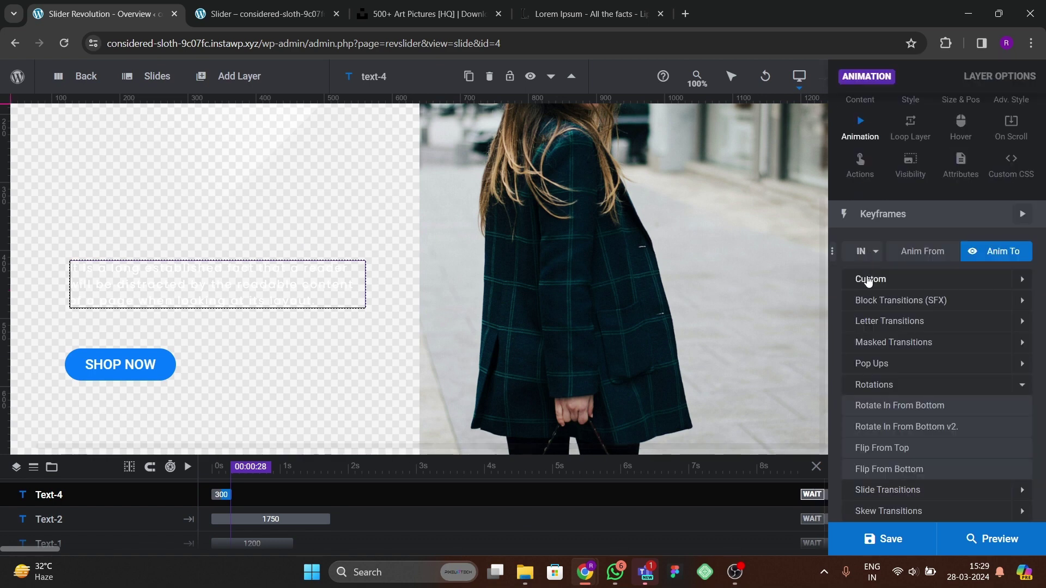
{"action": "left_click", "coordinate": [892, 341]}
{"action": "left_click", "coordinate": [892, 369]}
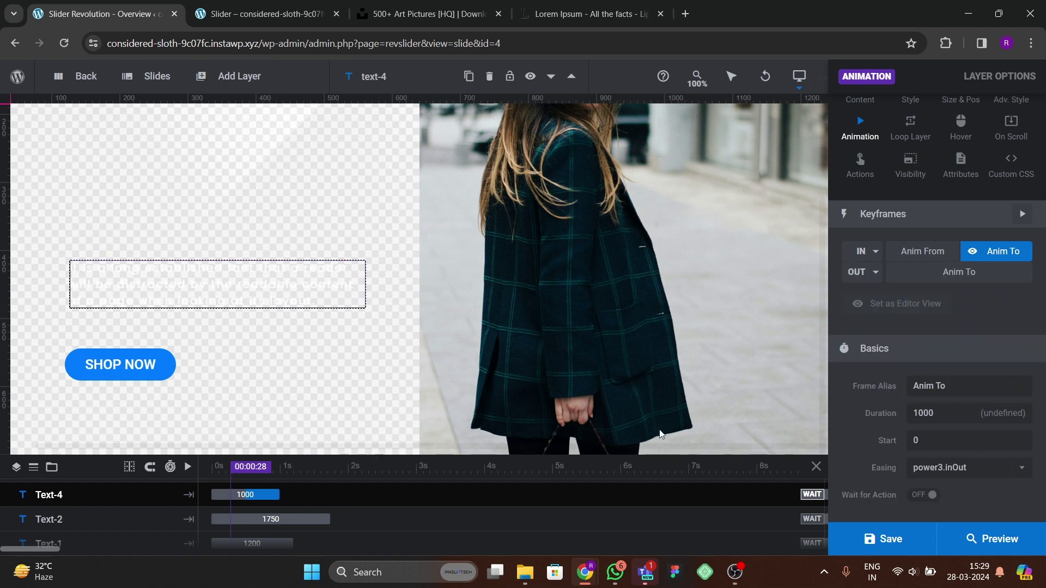
- Apply the Flip From Top rotation as the SHOP NOW button's entrance animation and save the slider
{"action": "left_click", "coordinate": [157, 371]}
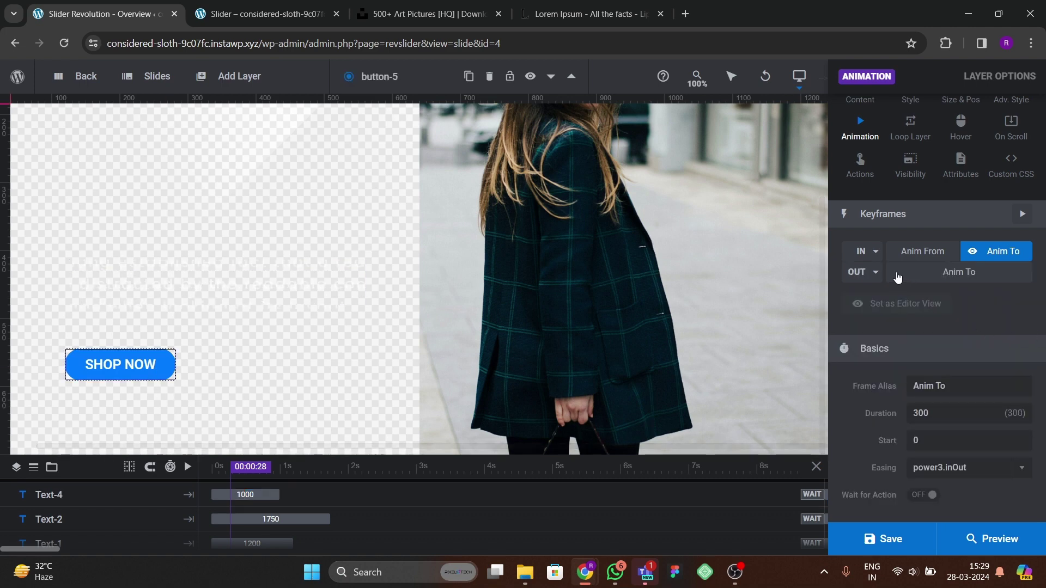
{"action": "scroll", "coordinate": [869, 253], "scroll_direction": "down", "scroll_amount": 1}
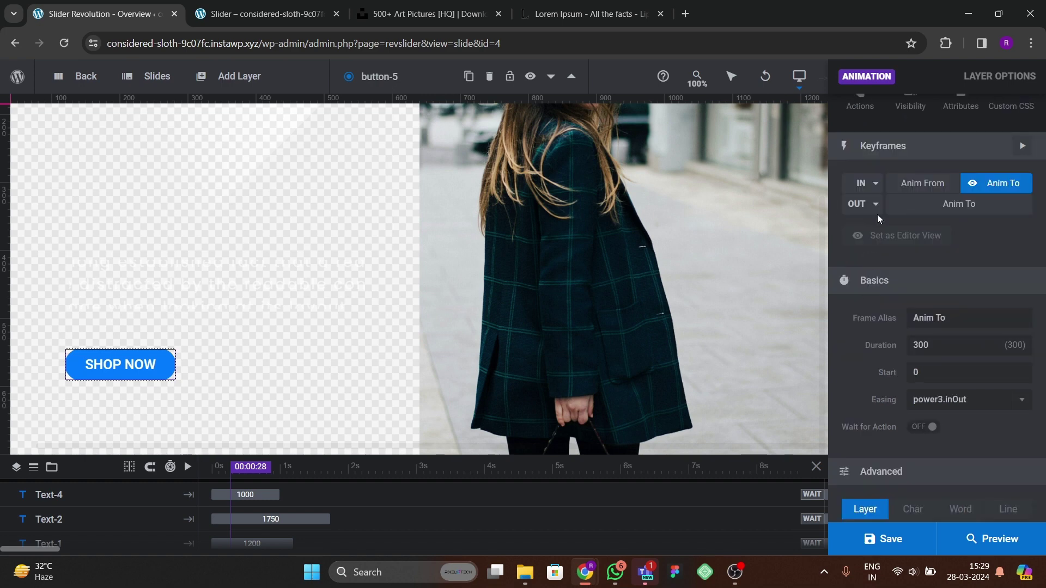
{"action": "left_click", "coordinate": [872, 186]}
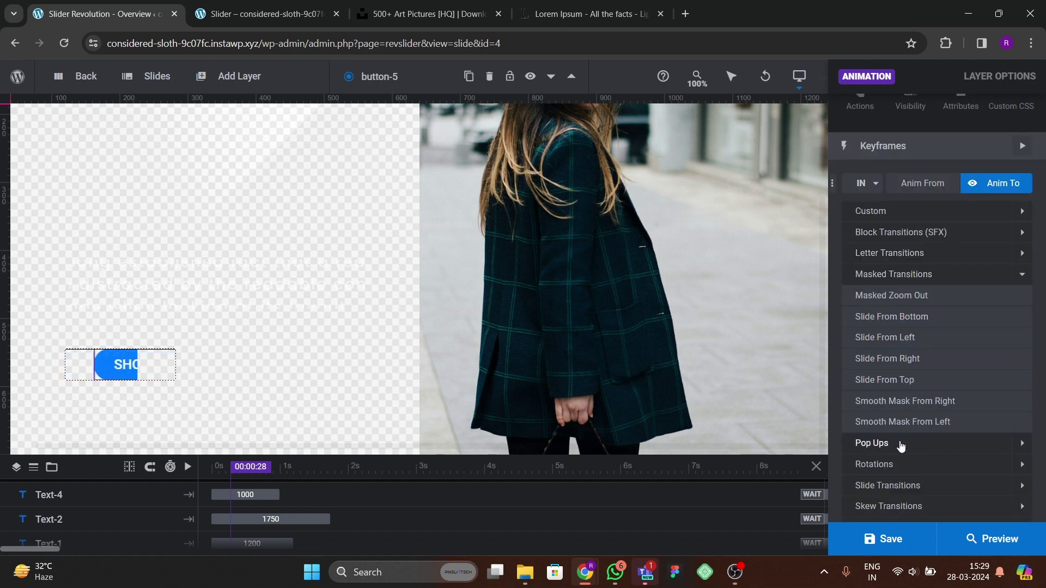
{"action": "left_click", "coordinate": [896, 463]}
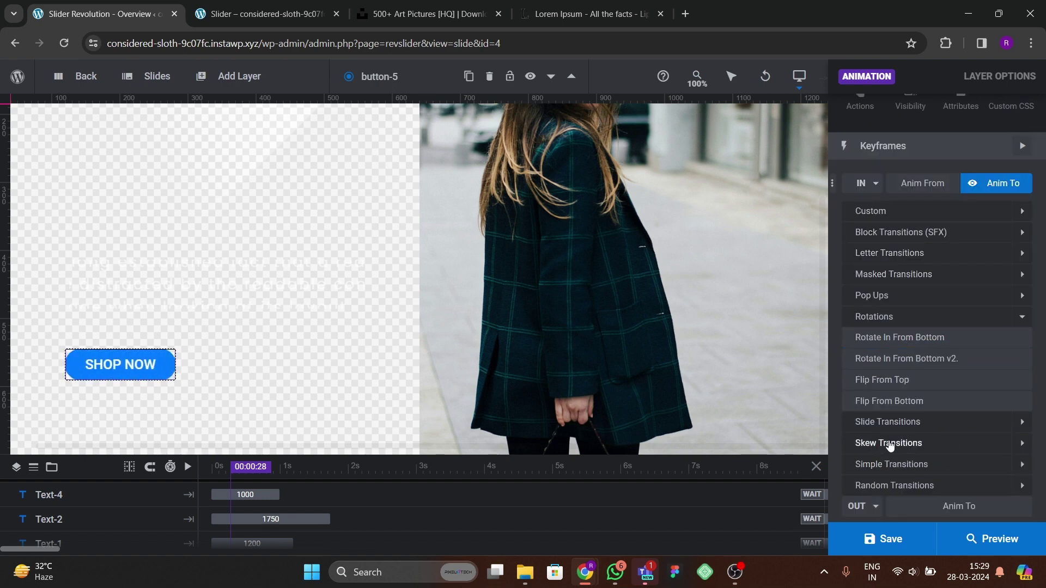
{"action": "left_click", "coordinate": [886, 385]}
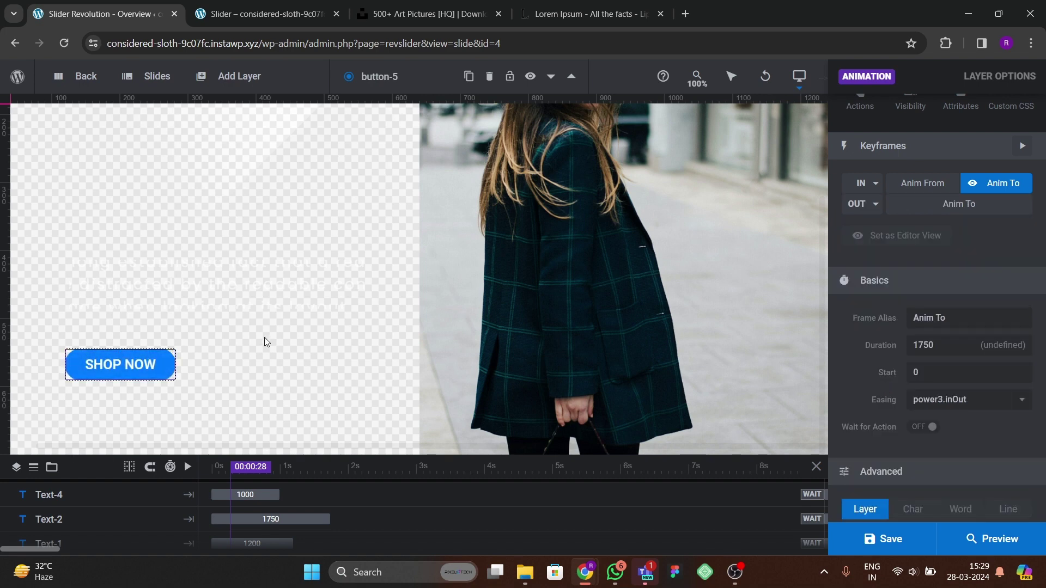
{"action": "left_click", "coordinate": [867, 527]}
{"action": "left_click", "coordinate": [391, 178]}
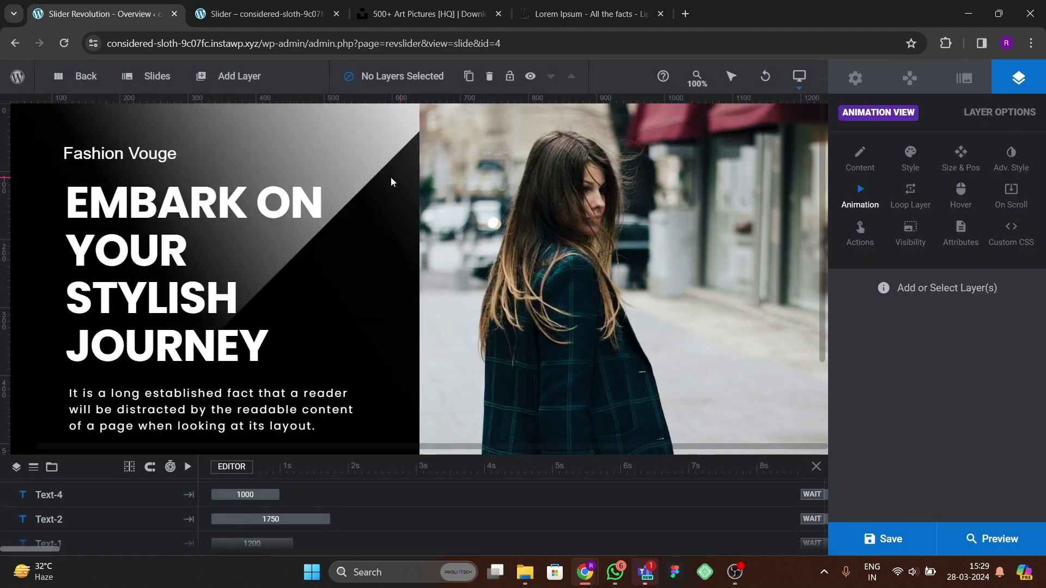
- Apply the Pop Up Smooth transition as the entrance animation of the model image
{"action": "scroll", "coordinate": [436, 272], "scroll_direction": "down", "scroll_amount": 2}
{"action": "scroll", "coordinate": [491, 277], "scroll_direction": "up", "scroll_amount": 2}
{"action": "left_click", "coordinate": [556, 291]}
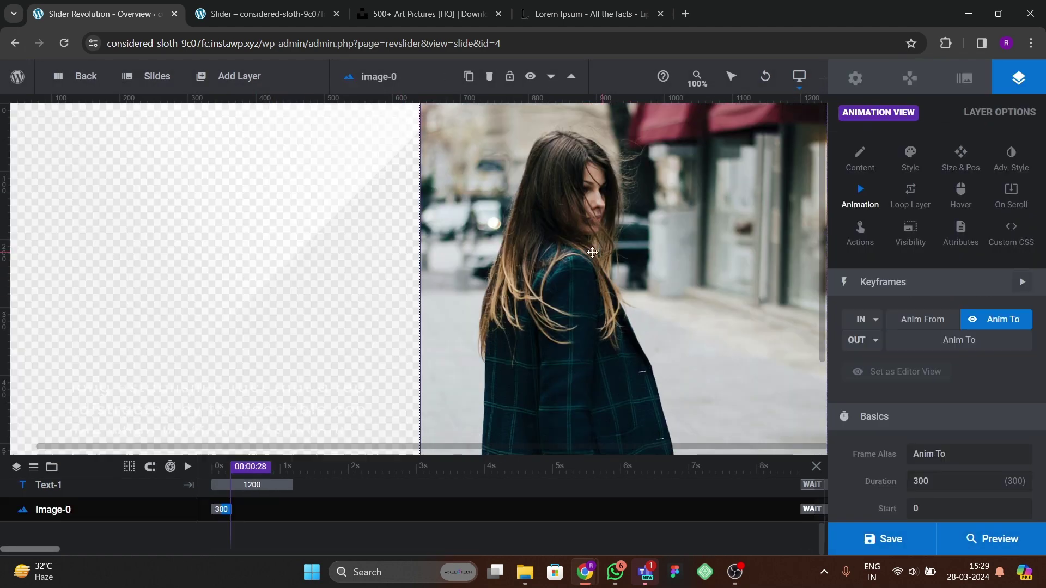
{"action": "left_click", "coordinate": [865, 320]}
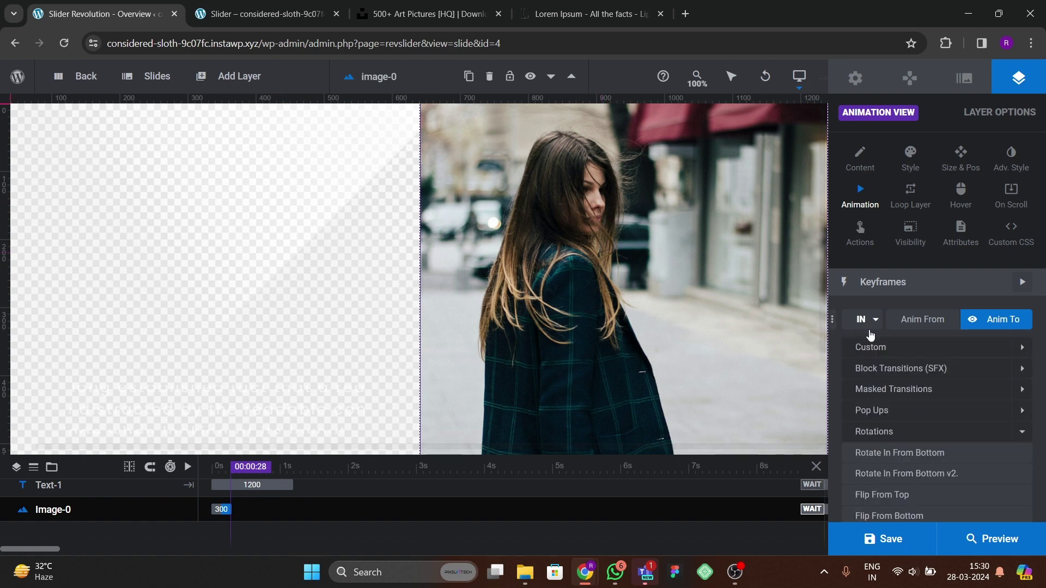
{"action": "left_click", "coordinate": [880, 412]}
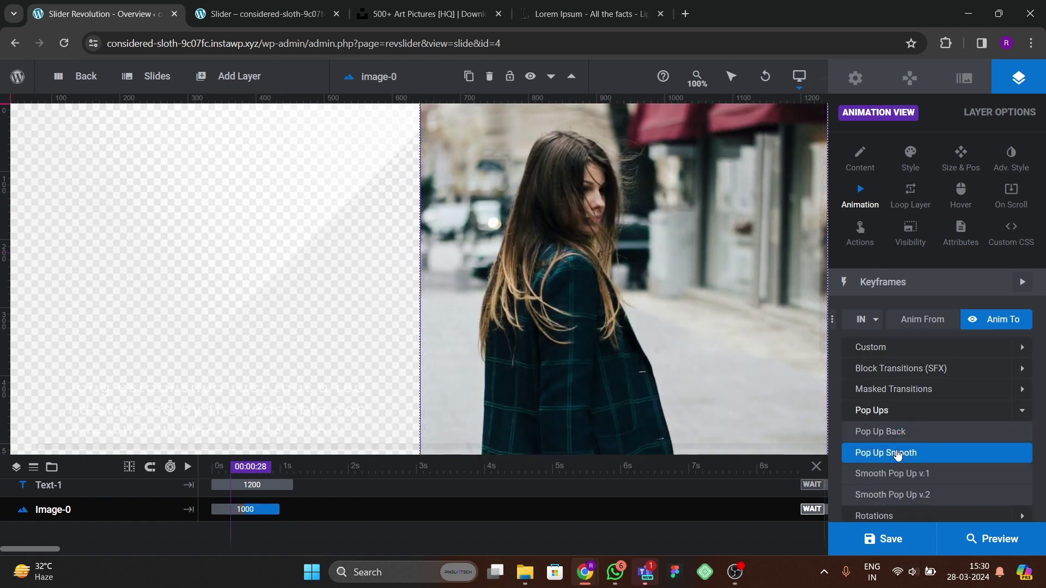
{"action": "left_click", "coordinate": [858, 451]}
{"action": "scroll", "coordinate": [959, 406], "scroll_direction": "down", "scroll_amount": 1}
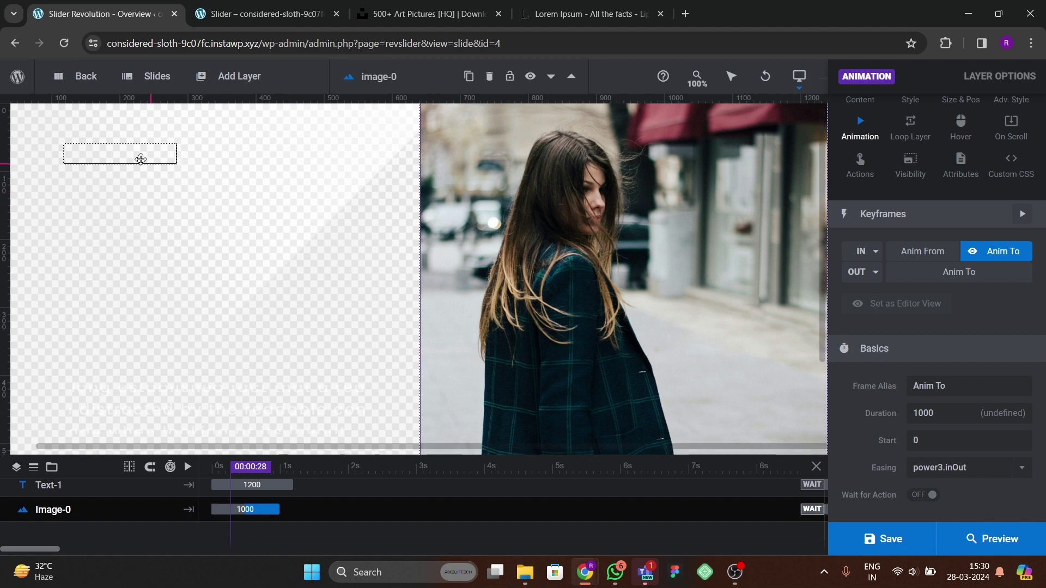
- Set the entrance animation start to 100 for the Fashion Vouge text and 300 for the main heading
{"action": "left_click", "coordinate": [137, 161]}
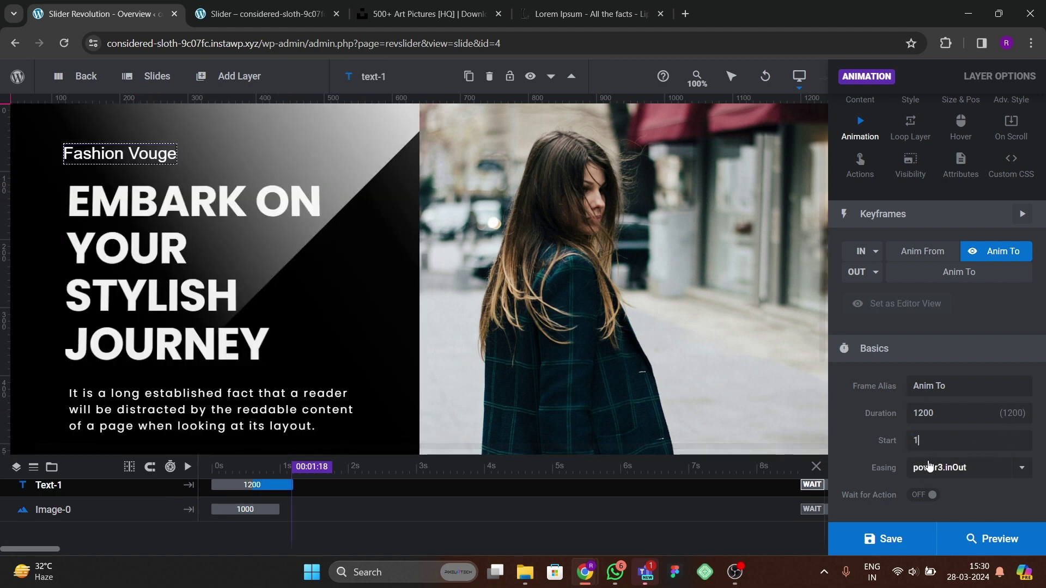
{"action": "left_click", "coordinate": [185, 253]}
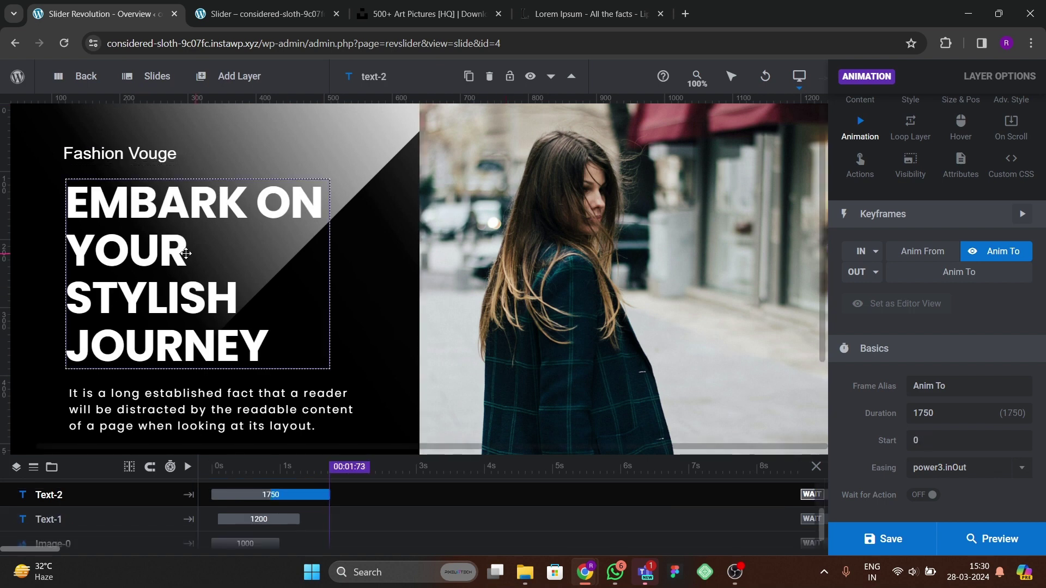
{"action": "left_click", "coordinate": [920, 442]}
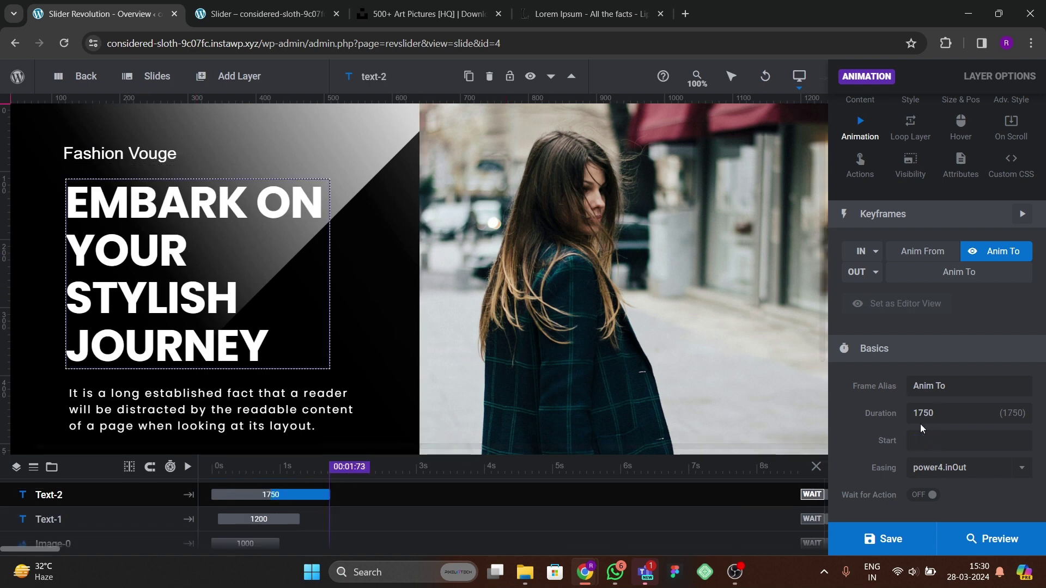
- Set the entrance animation start to 400 for the description paragraph and 500 for the SHOP NOW button
{"action": "left_click", "coordinate": [271, 403]}
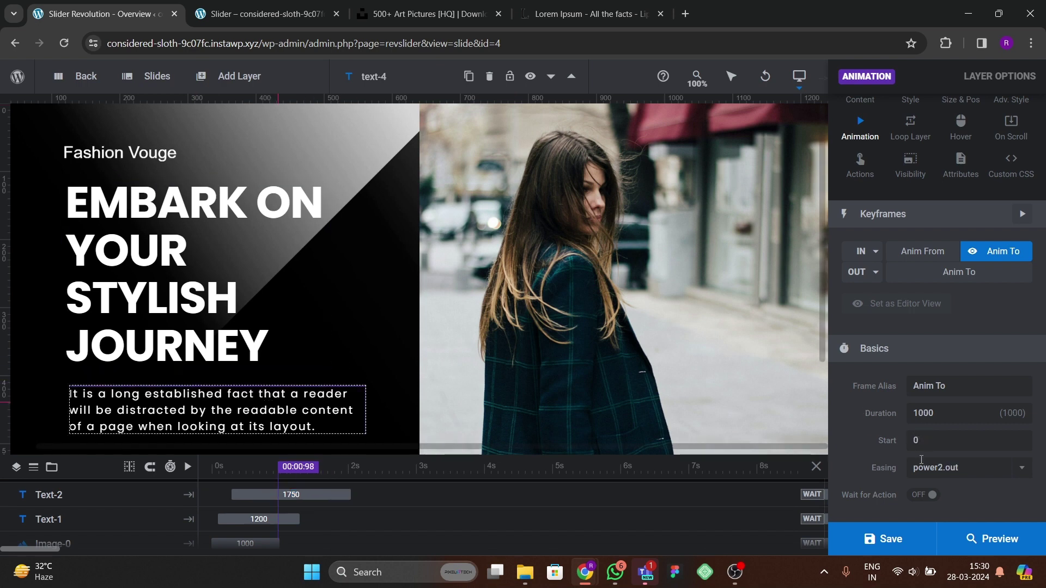
{"action": "left_click", "coordinate": [916, 440]}
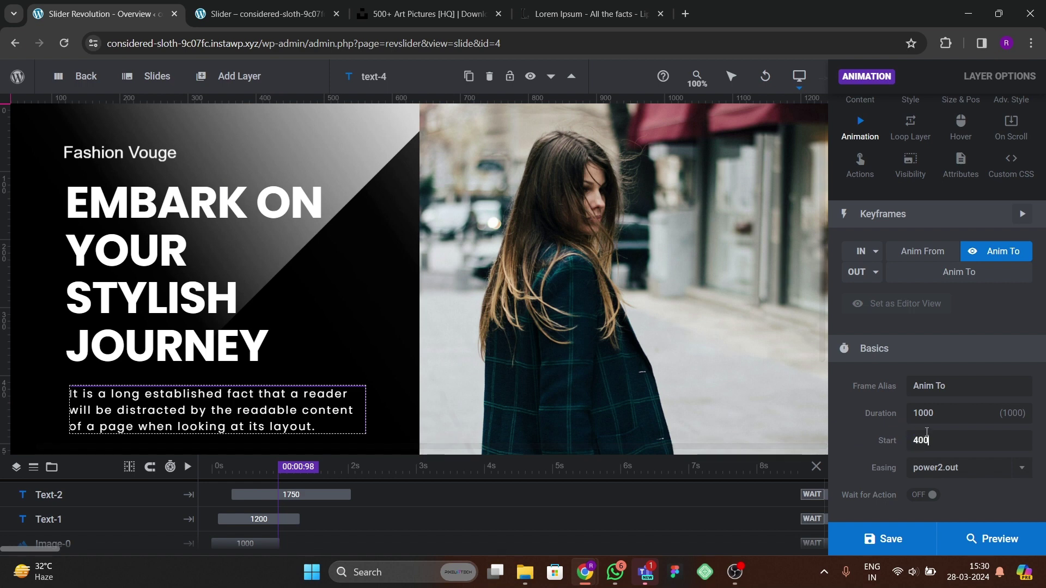
{"action": "scroll", "coordinate": [275, 289], "scroll_direction": "down", "scroll_amount": 2}
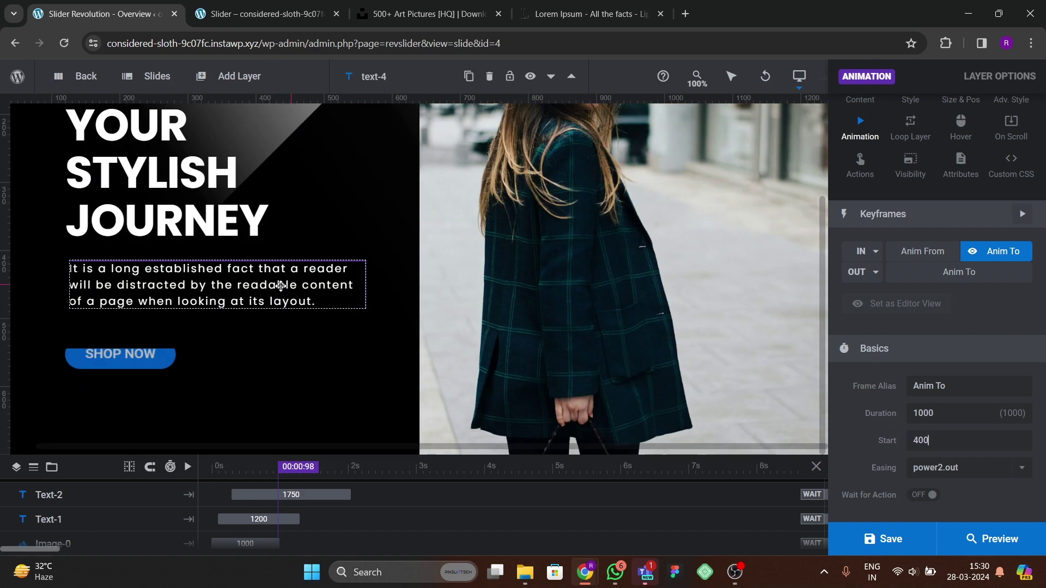
{"action": "left_click", "coordinate": [135, 363]}
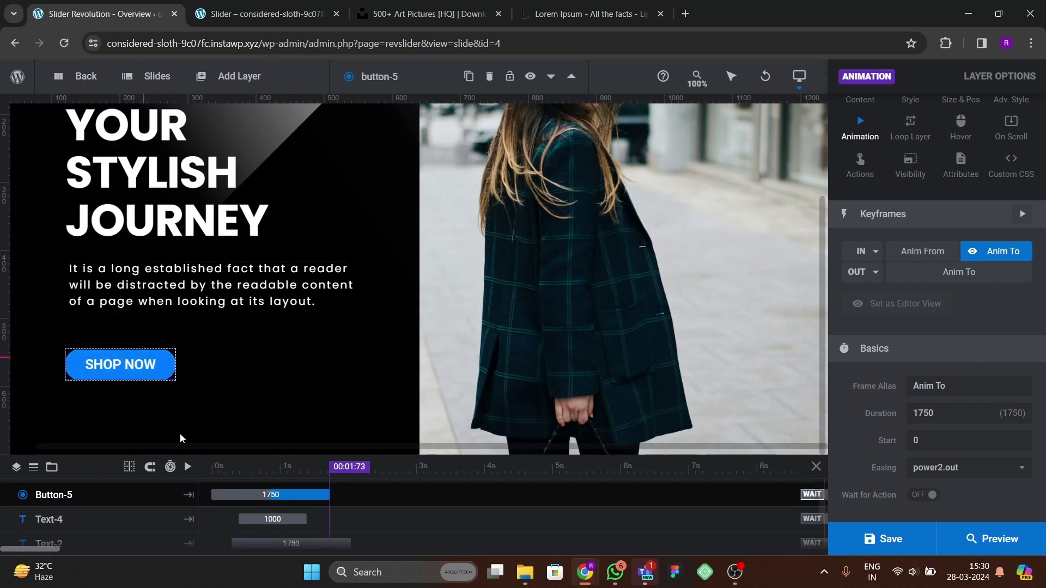
{"action": "left_click", "coordinate": [917, 442]}
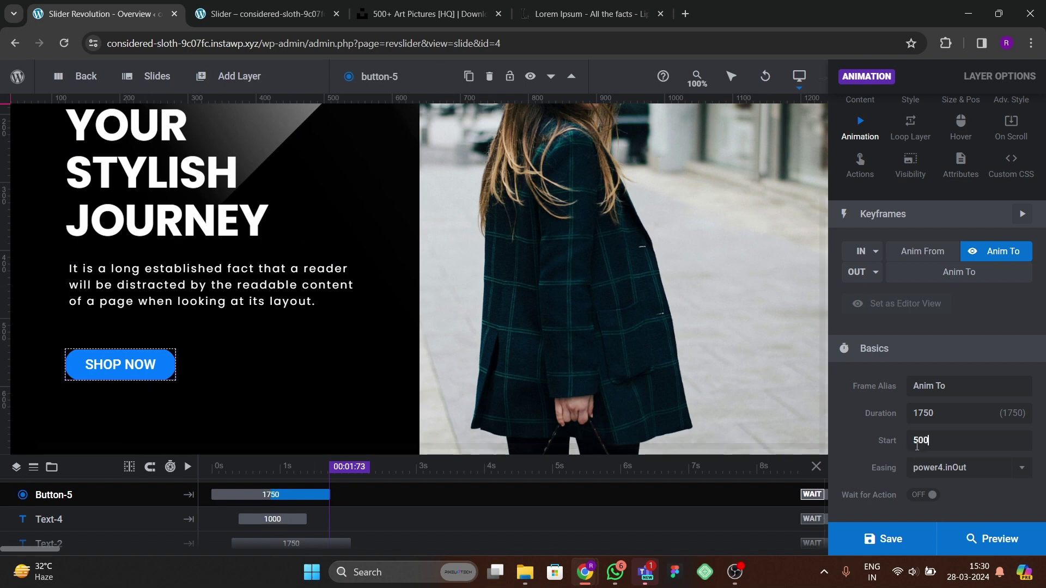
- Reapply the Pop Up Smooth entrance to the model image with its start at 800, and save the slider
{"action": "left_click", "coordinate": [659, 310]}
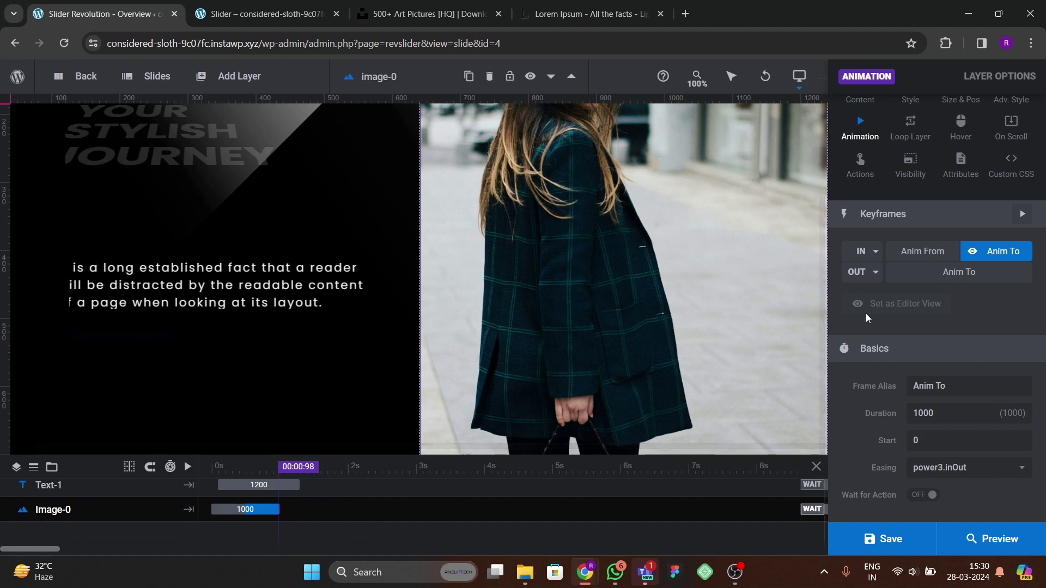
{"action": "left_click", "coordinate": [872, 252]}
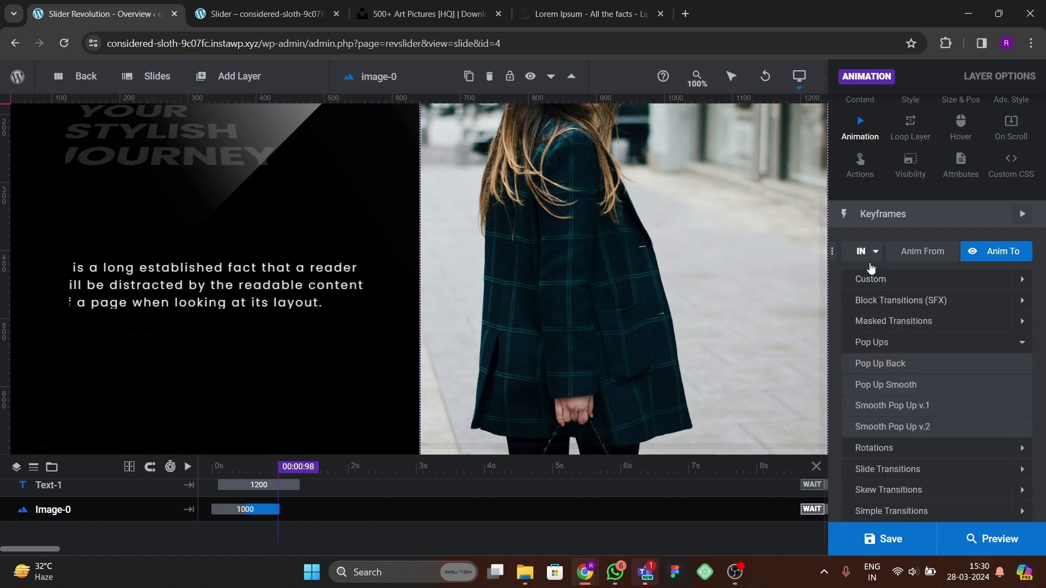
{"action": "left_click", "coordinate": [883, 346]}
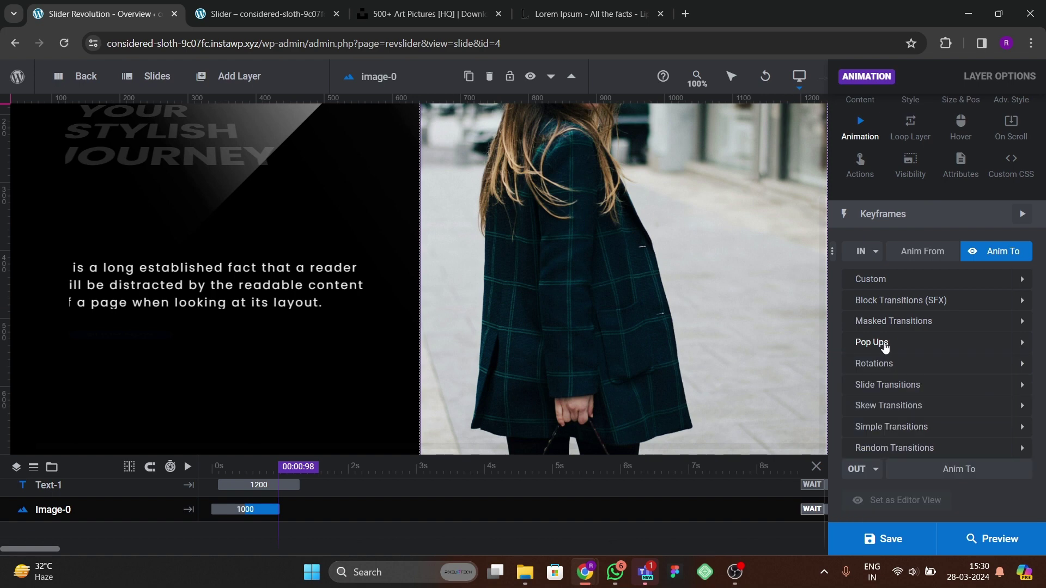
{"action": "left_click", "coordinate": [882, 345]}
{"action": "left_click", "coordinate": [913, 389]}
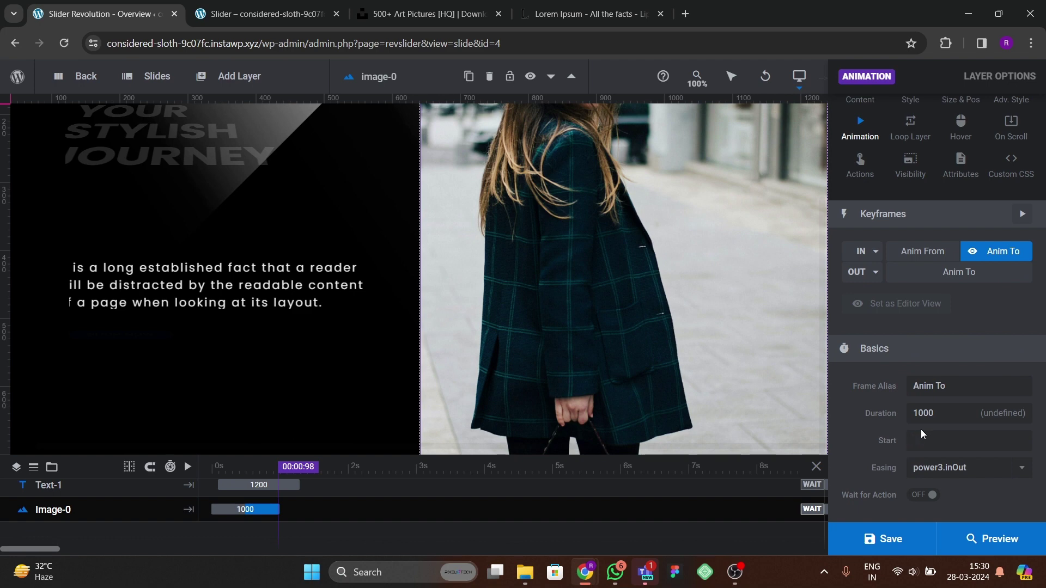
{"action": "left_click", "coordinate": [877, 538]}
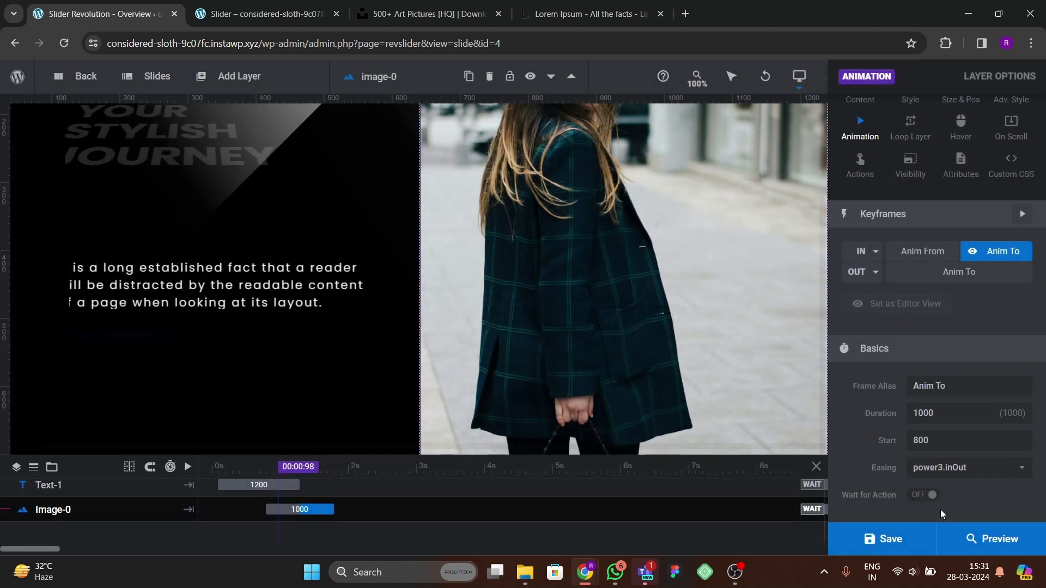
- Preview the slider's entrance animations and compare them with the finished slider page
{"action": "left_click", "coordinate": [964, 538]}
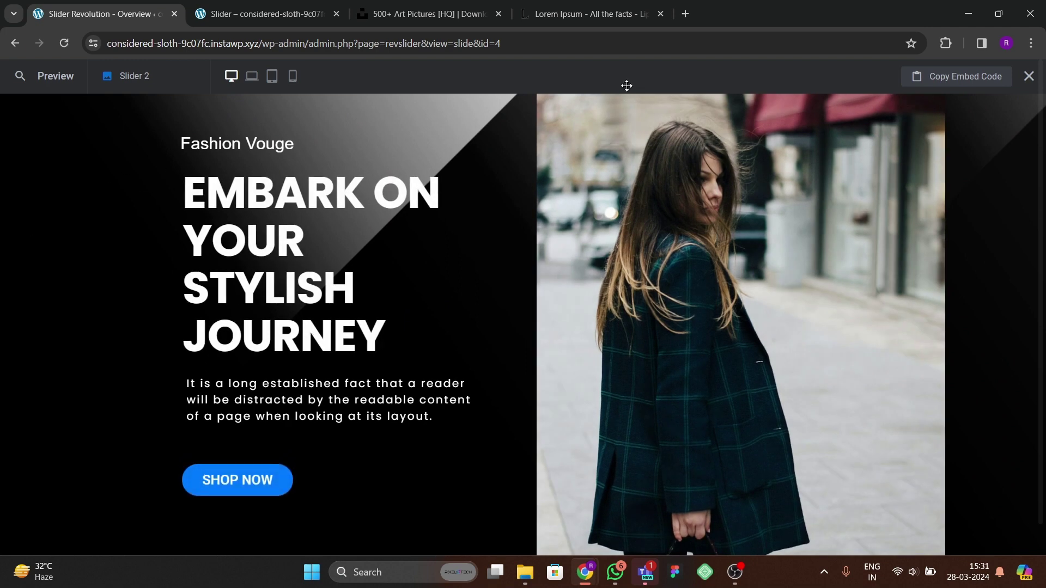
{"action": "left_click", "coordinate": [1027, 78]}
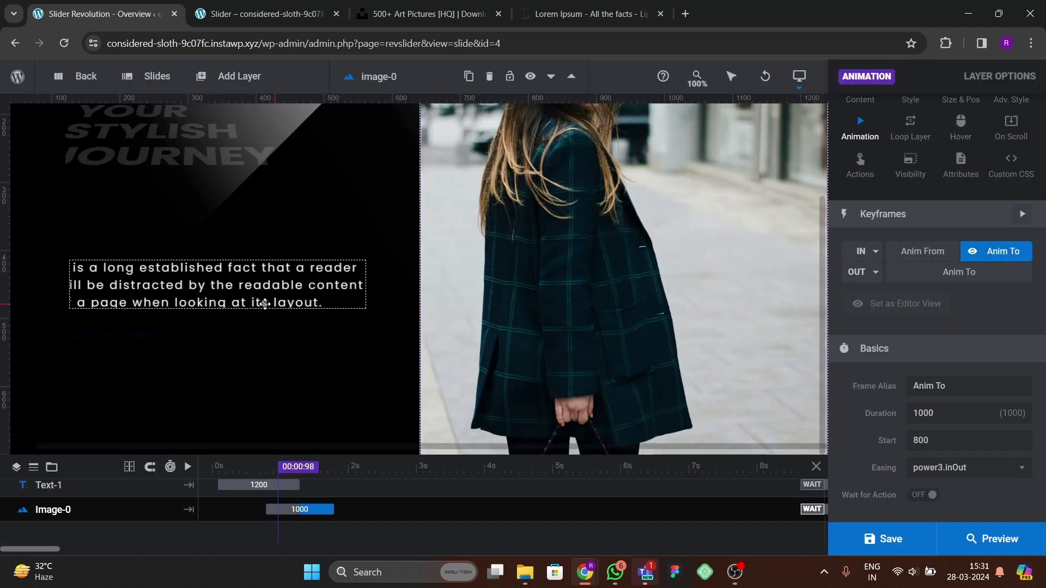
{"action": "left_click", "coordinate": [281, 21]}
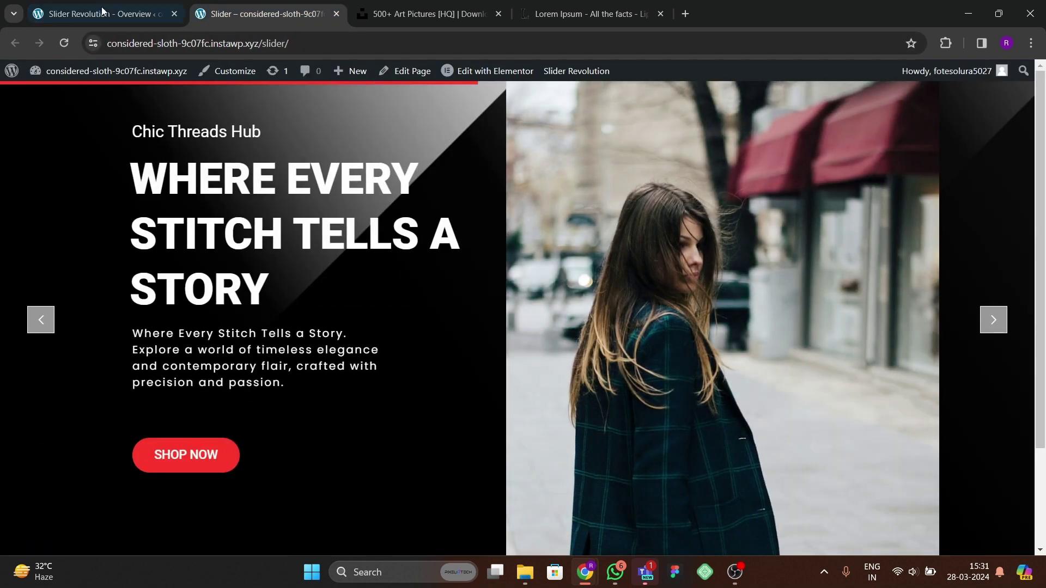
{"action": "left_click", "coordinate": [98, 13]}
- Duplicate the completed slide twice so the slider has three slides
{"action": "scroll", "coordinate": [247, 311], "scroll_direction": "up", "scroll_amount": 3}
{"action": "mouse_move", "coordinate": [166, 83]}
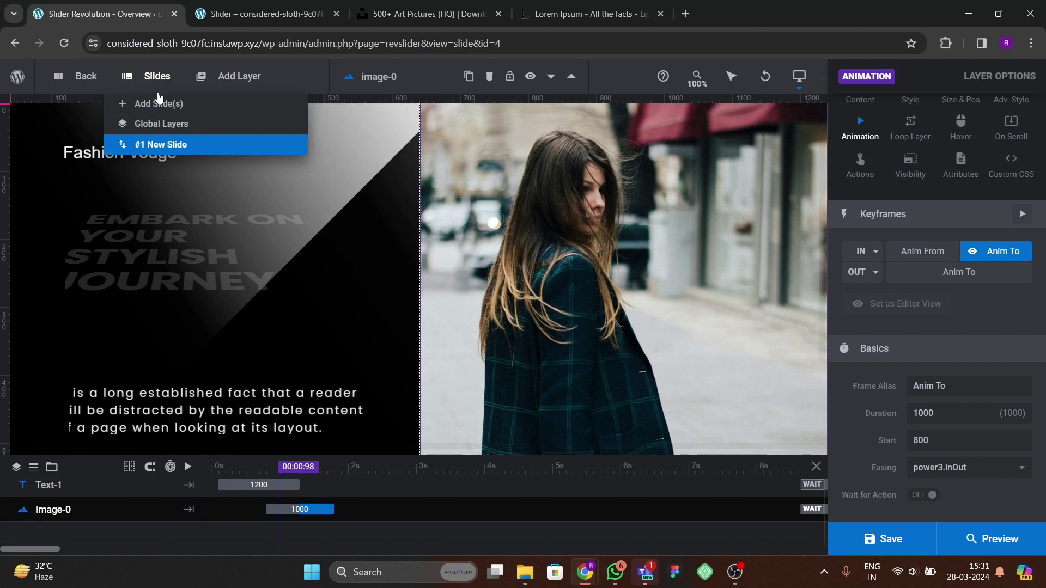
{"action": "mouse_move", "coordinate": [154, 146]}
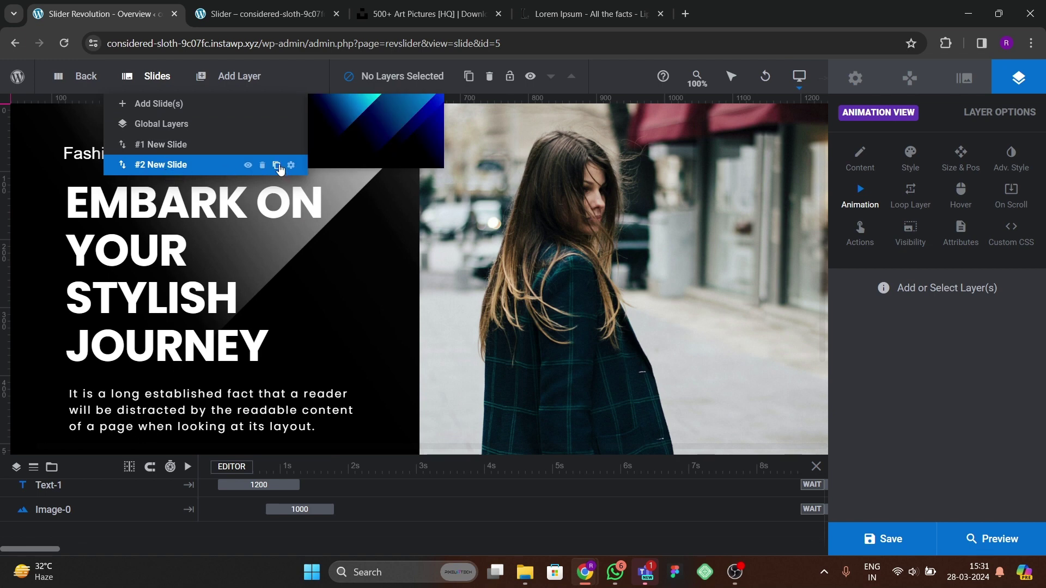
{"action": "left_click", "coordinate": [277, 166]}
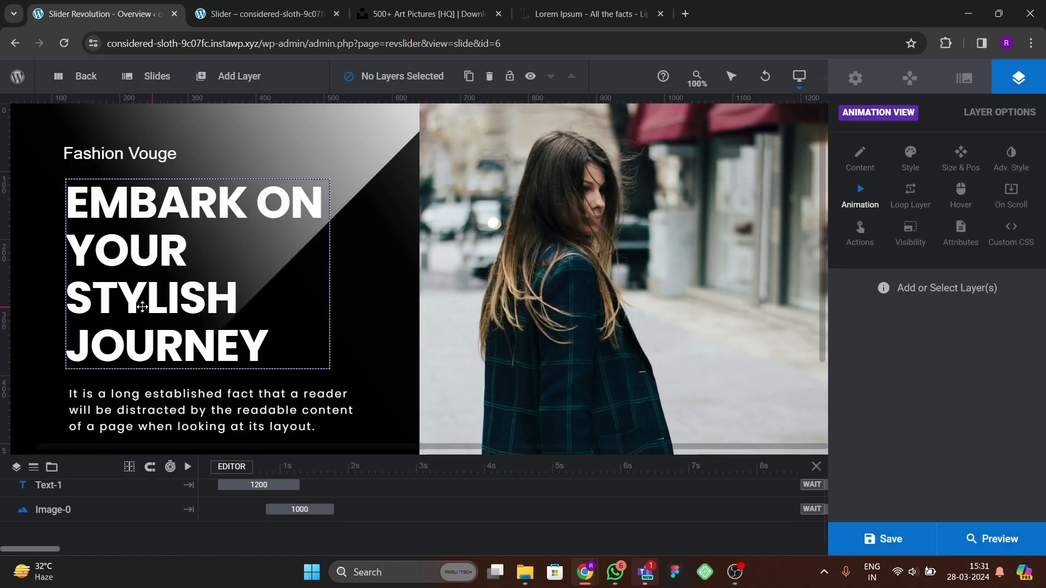
- Replace slide 2's model image with mike-von-YsiSAp3ccvk-unsplash-scaled.jpg from the media library and save the slider
{"action": "mouse_move", "coordinate": [159, 83]}
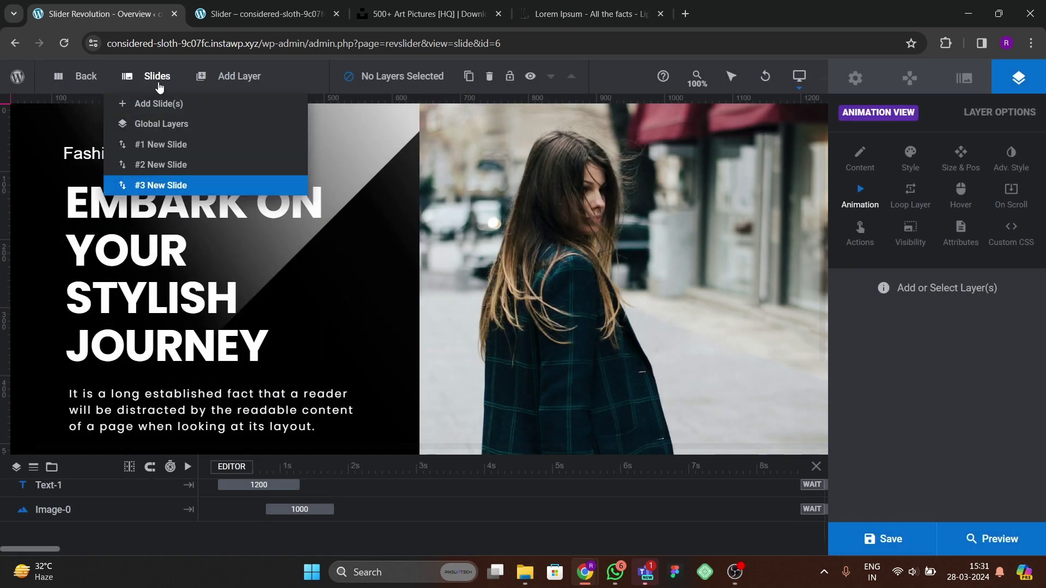
{"action": "left_click", "coordinate": [164, 165]}
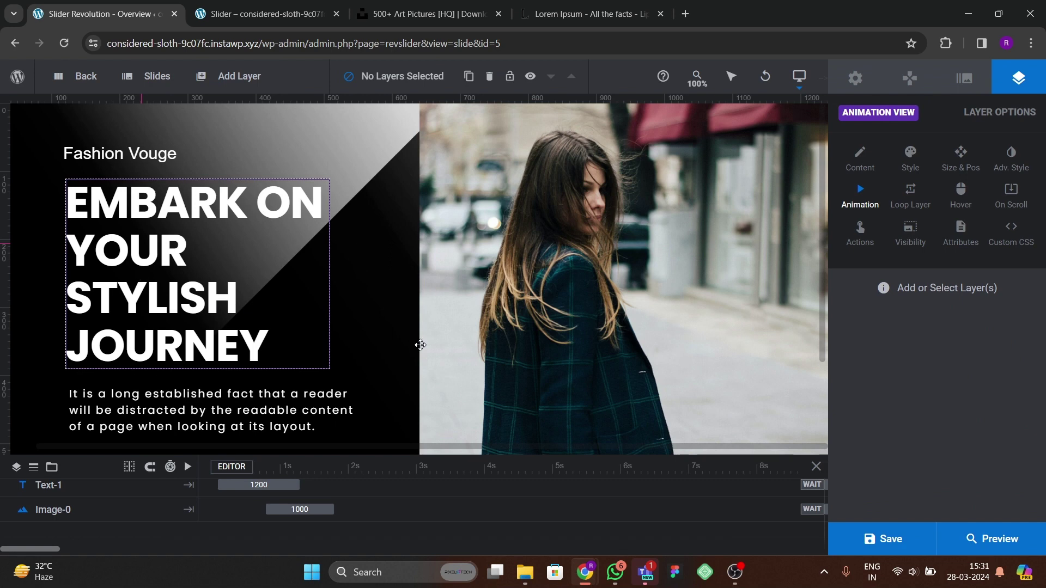
{"action": "left_click", "coordinate": [590, 281]}
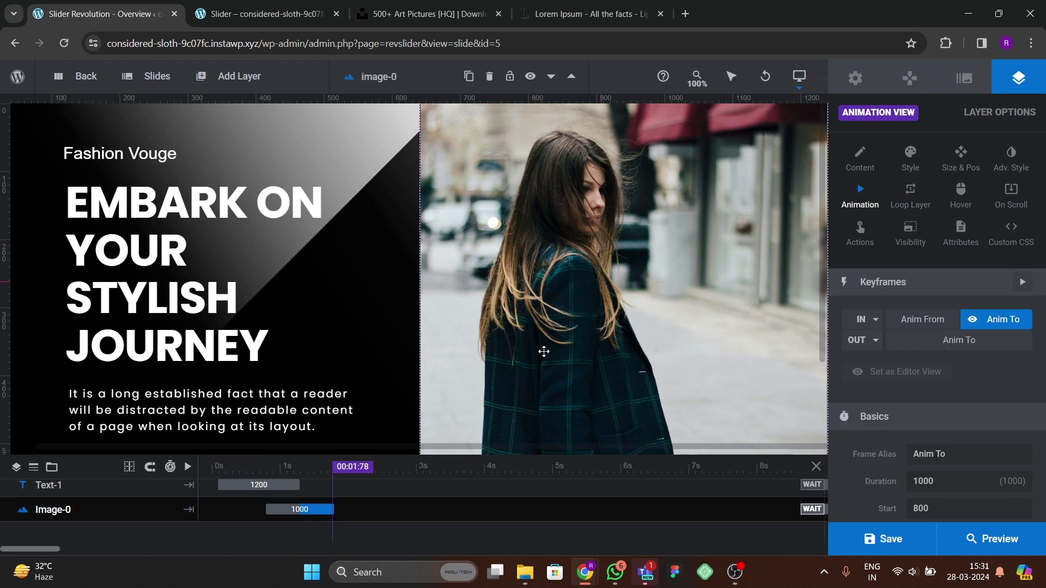
{"action": "left_click", "coordinate": [854, 163]}
{"action": "left_click", "coordinate": [871, 355]}
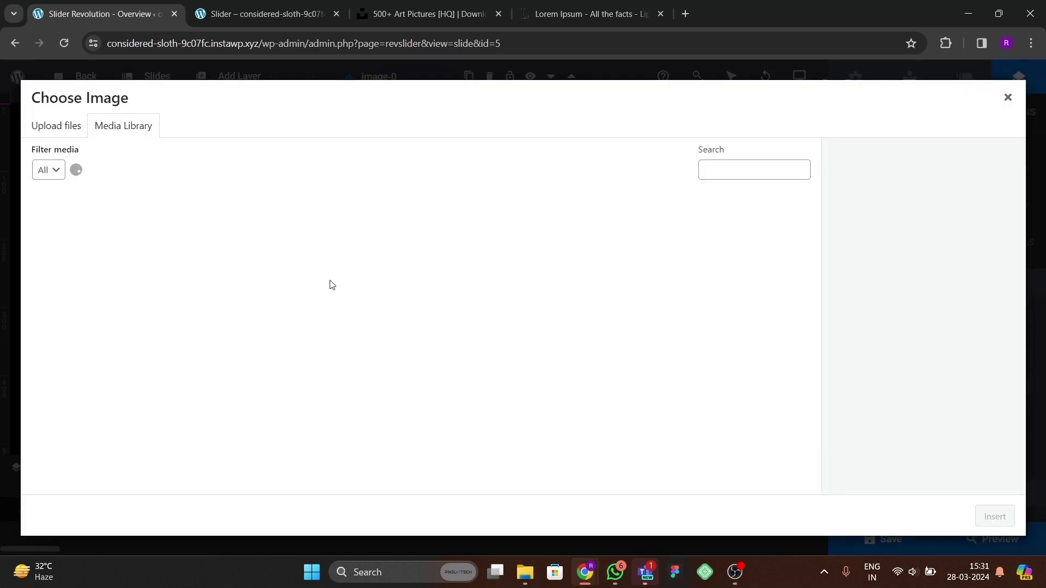
{"action": "left_click", "coordinate": [359, 260]}
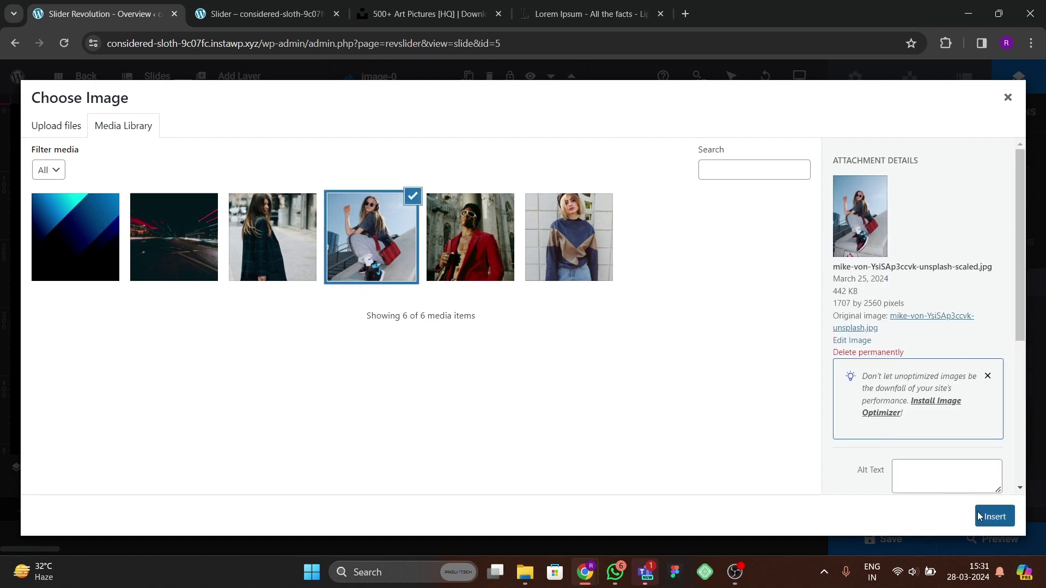
{"action": "left_click", "coordinate": [979, 516]}
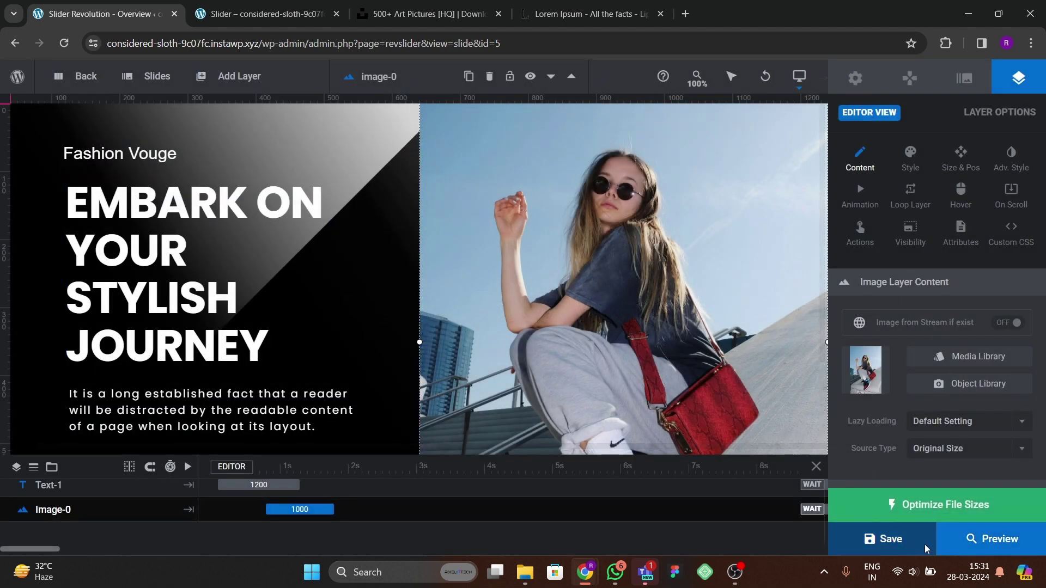
{"action": "left_click", "coordinate": [926, 546]}
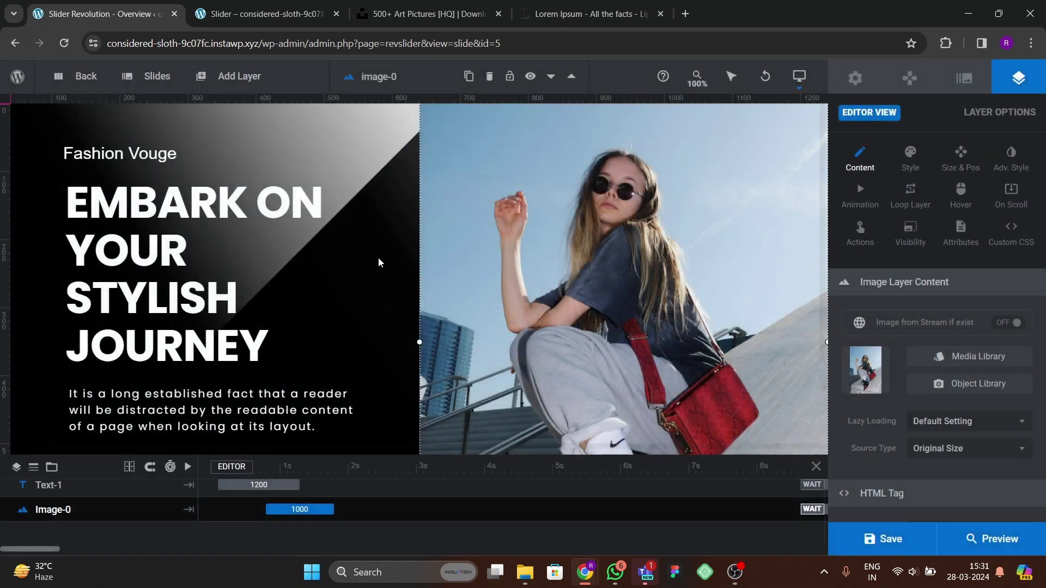
- Replace slide 3's model image with the library photo of the woman in the blue and brown top, and save
{"action": "mouse_move", "coordinate": [157, 76]}
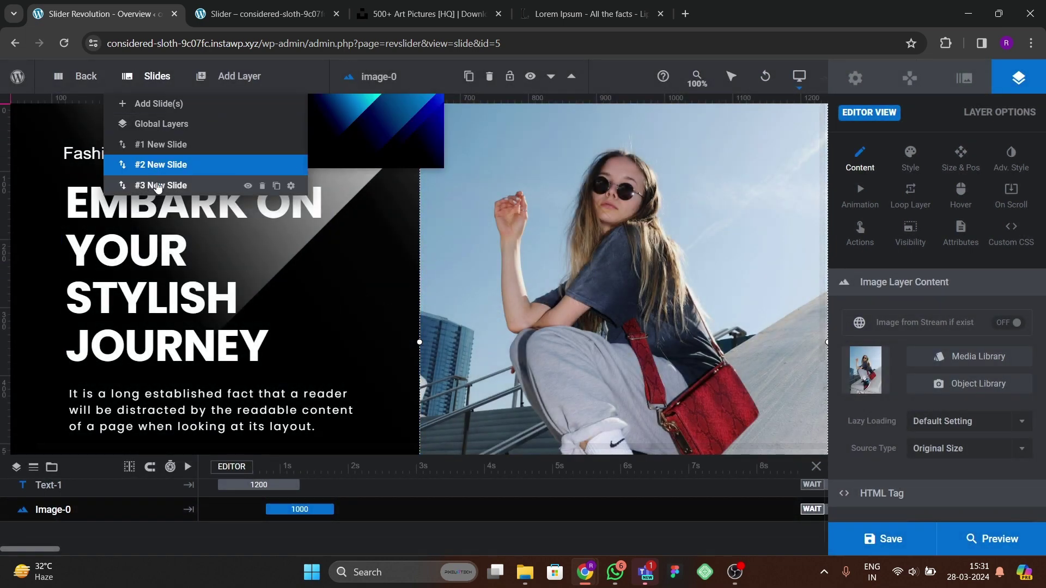
{"action": "left_click", "coordinate": [218, 186]}
{"action": "left_click", "coordinate": [435, 329]}
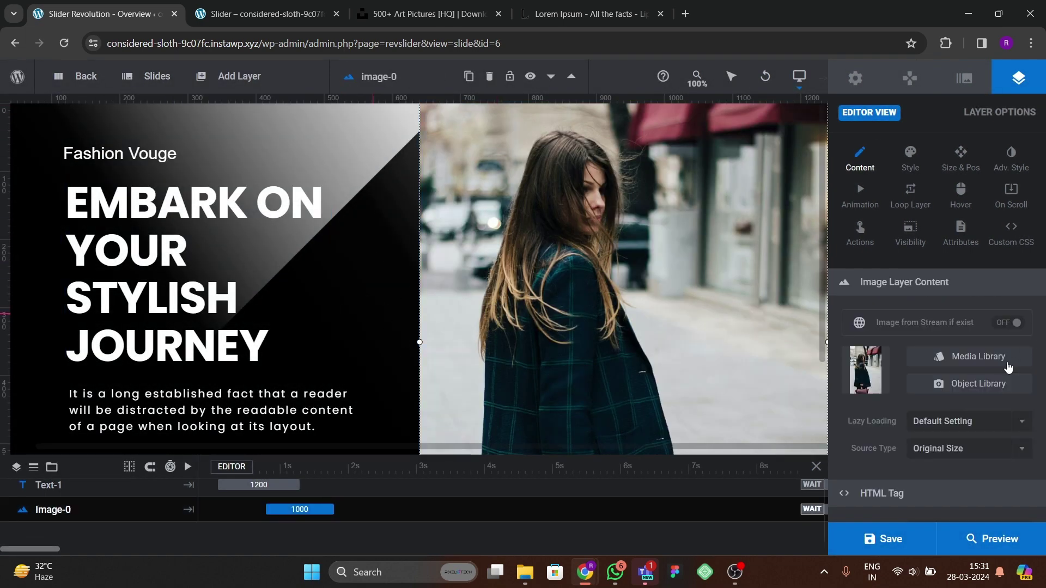
{"action": "left_click", "coordinate": [953, 355]}
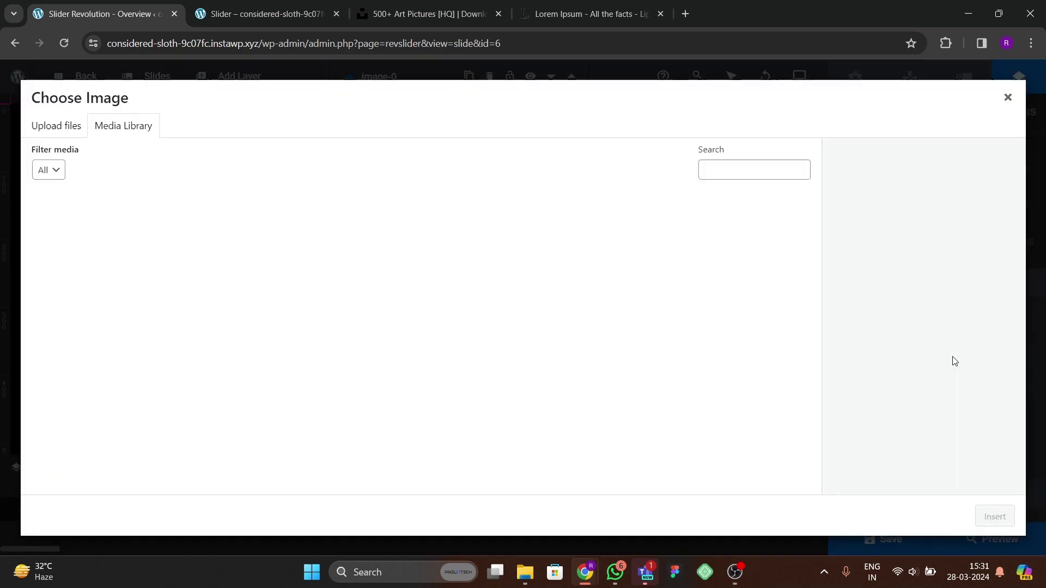
{"action": "left_click", "coordinate": [493, 242]}
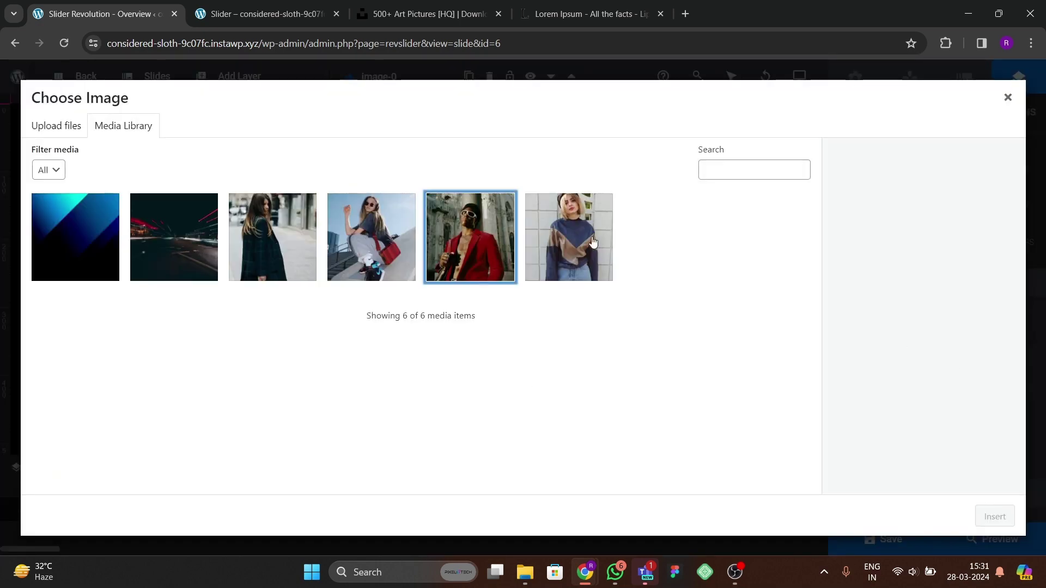
{"action": "left_click", "coordinate": [569, 236]}
{"action": "left_click", "coordinate": [1013, 522]}
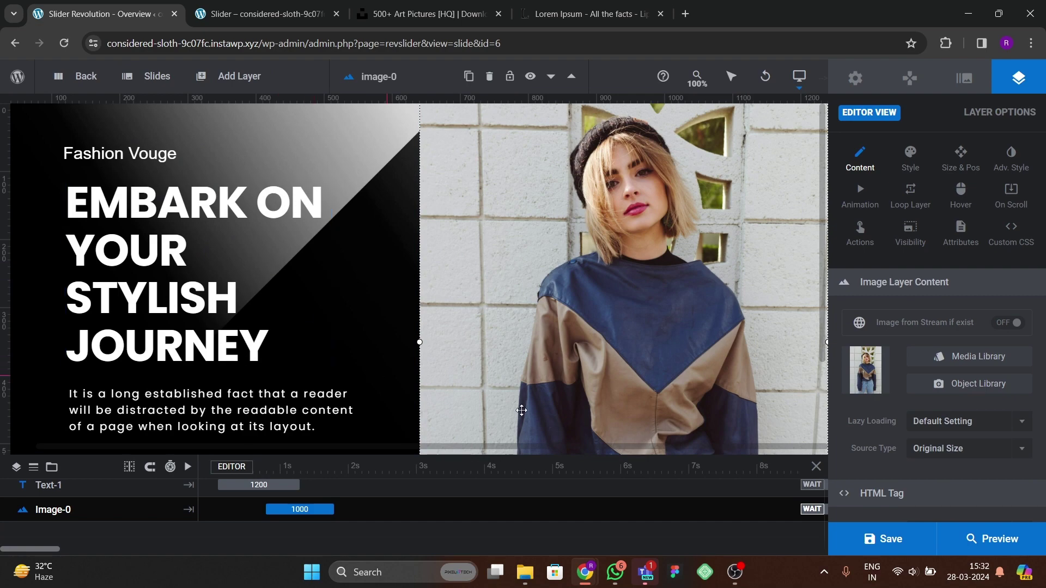
{"action": "left_click", "coordinate": [884, 539]}
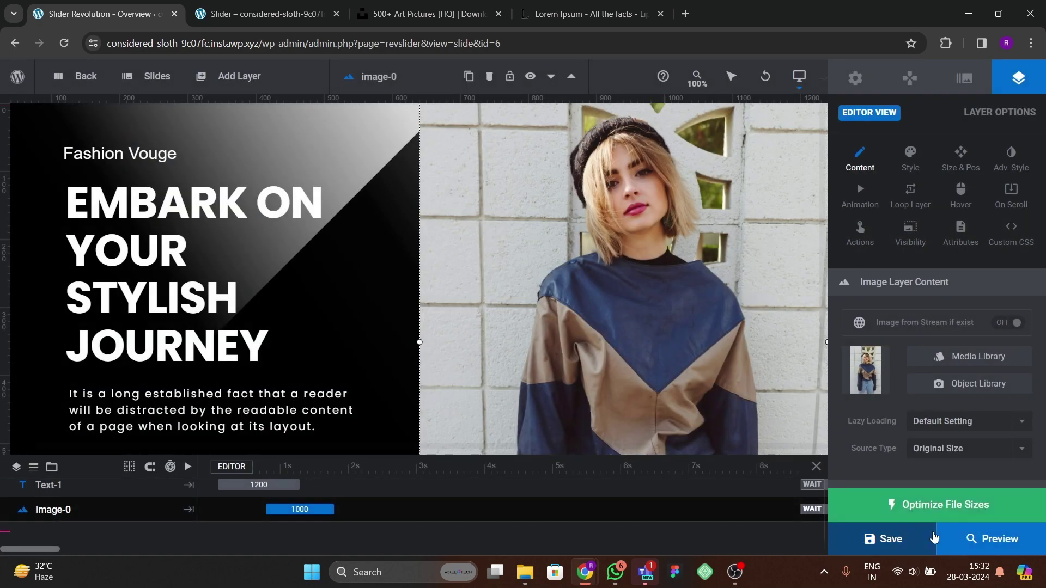
{"action": "left_click", "coordinate": [930, 538]}
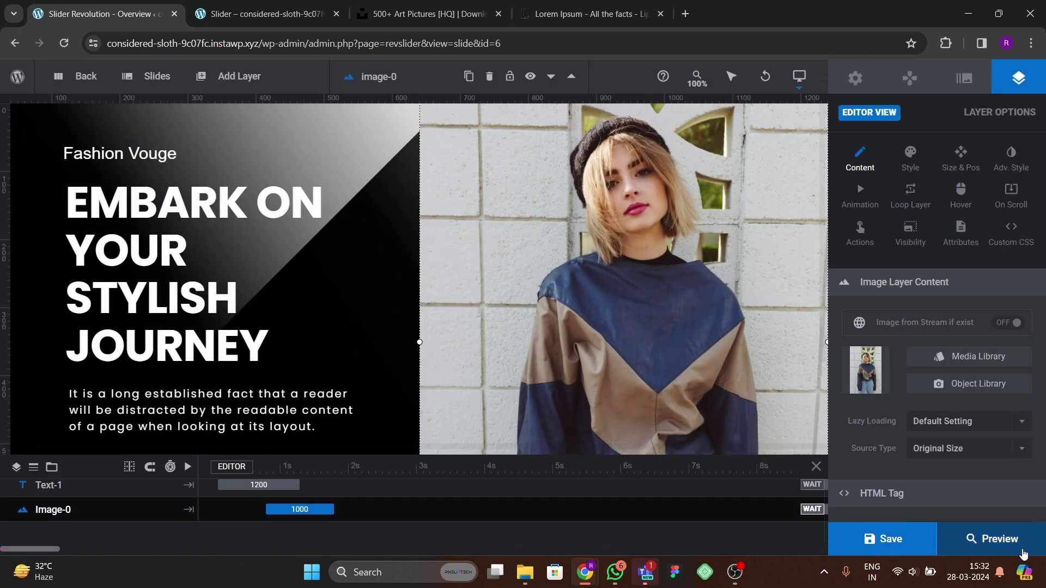
- Preview the three-slide slider and compare its slide timing with the finished slider page
{"action": "left_click", "coordinate": [983, 540]}
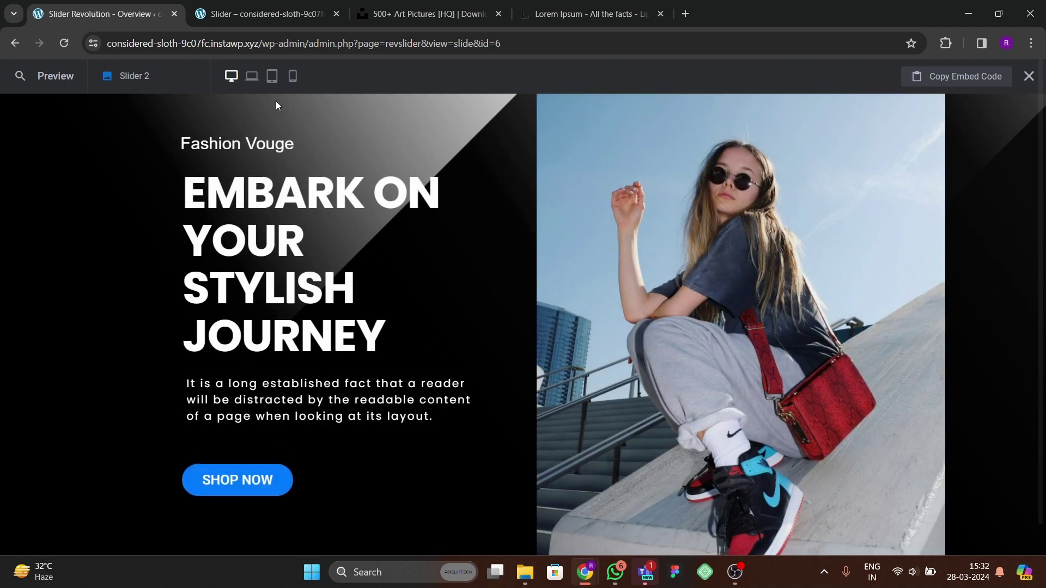
{"action": "left_click", "coordinate": [271, 13]}
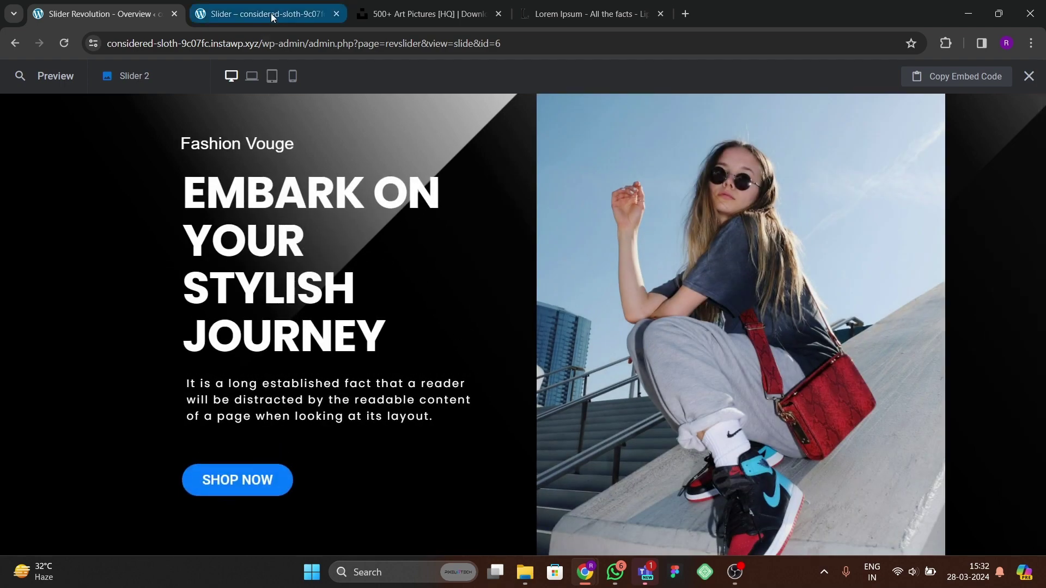
{"action": "left_click", "coordinate": [397, 12]}
{"action": "left_click", "coordinate": [245, 15]}
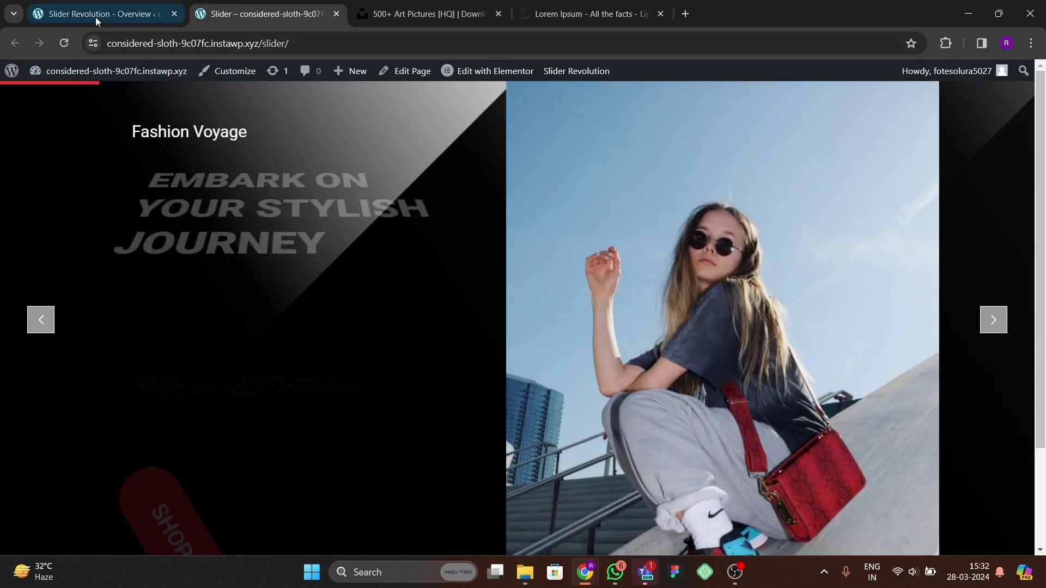
{"action": "left_click", "coordinate": [96, 16]}
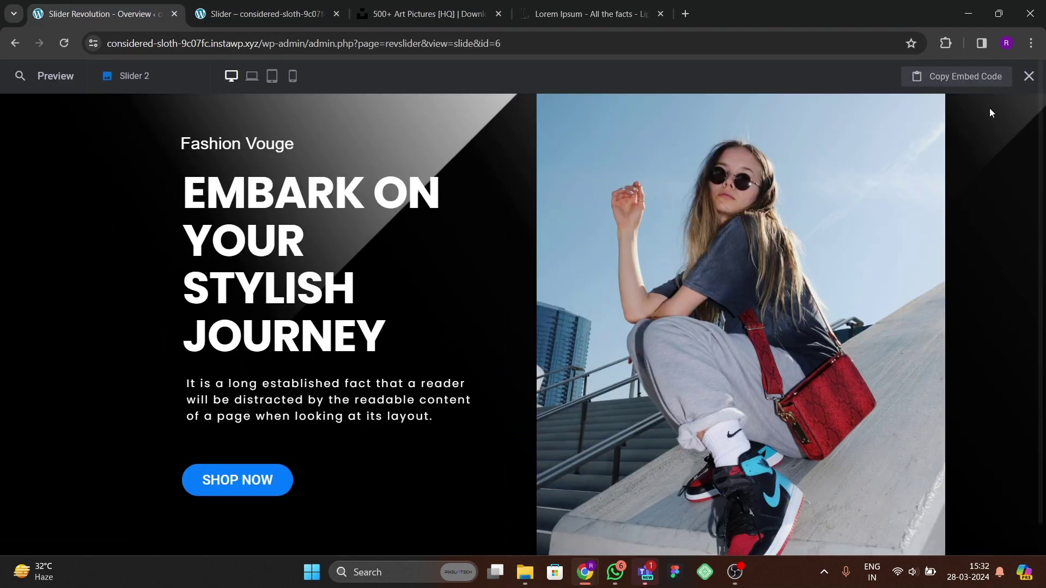
{"action": "left_click", "coordinate": [1028, 77]}
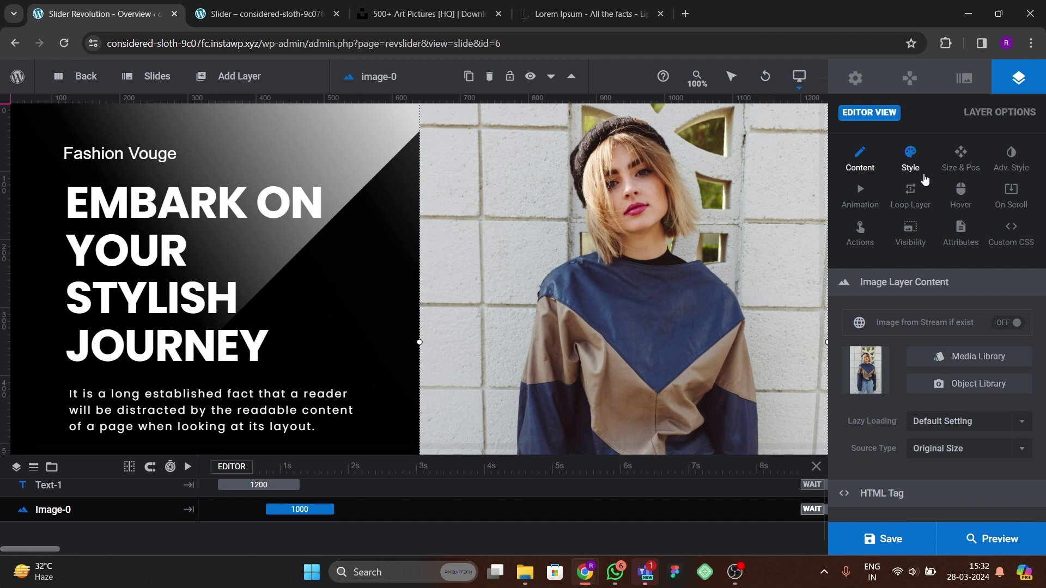
- Set the module's default slide duration to 3000 ms and save the slider
{"action": "left_click", "coordinate": [855, 78]}
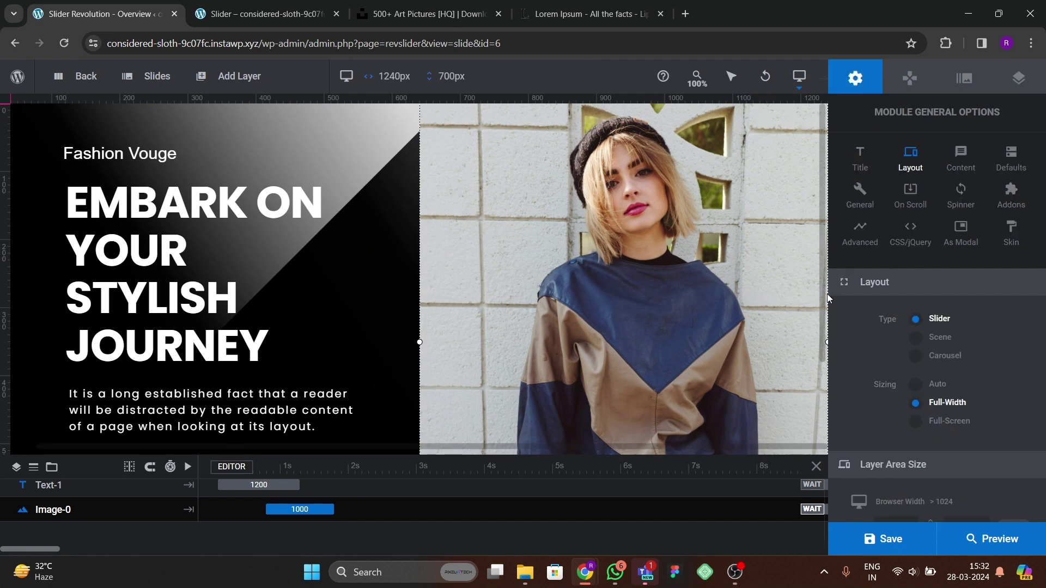
{"action": "scroll", "coordinate": [867, 327], "scroll_direction": "down", "scroll_amount": 10}
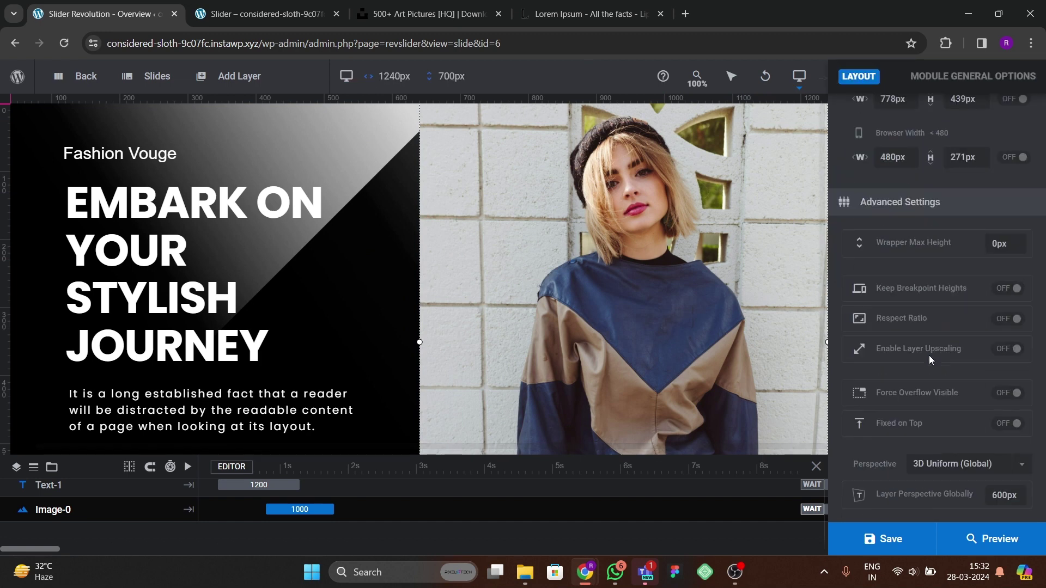
{"action": "scroll", "coordinate": [927, 357], "scroll_direction": "up", "scroll_amount": 10}
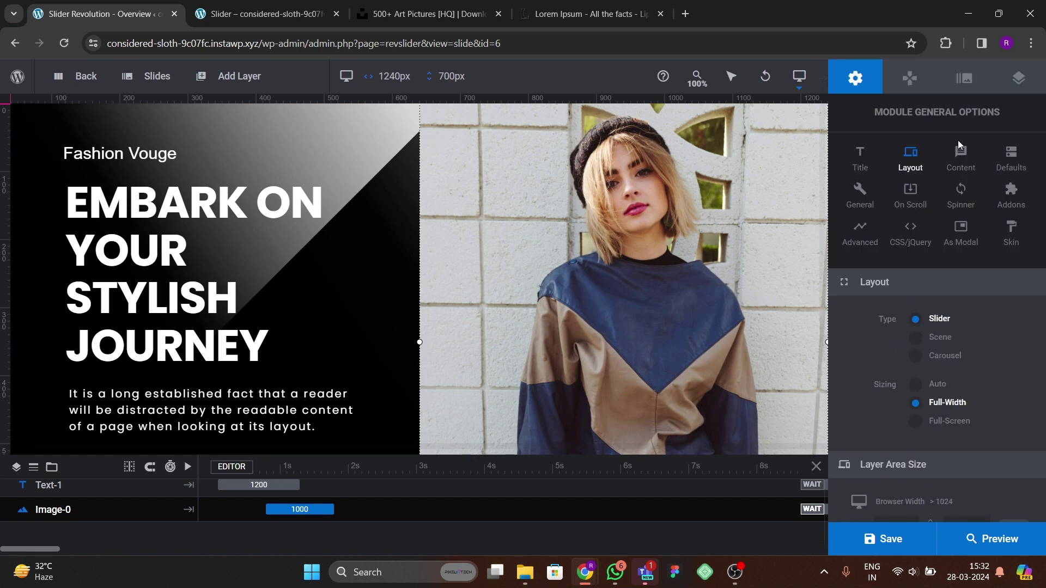
{"action": "left_click", "coordinate": [1002, 167]}
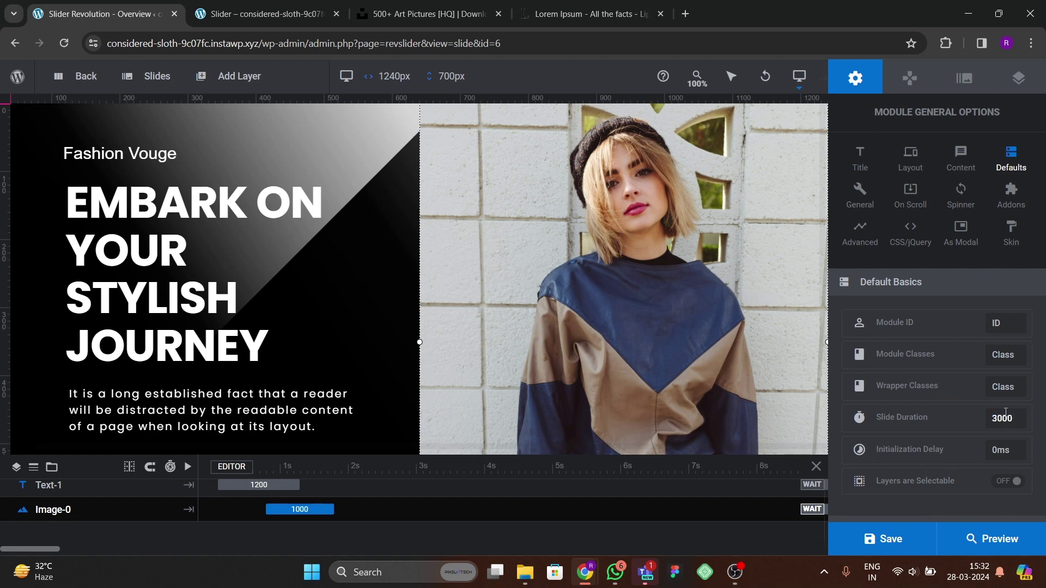
{"action": "key", "text": "Return"}
{"action": "left_click", "coordinate": [866, 531]}
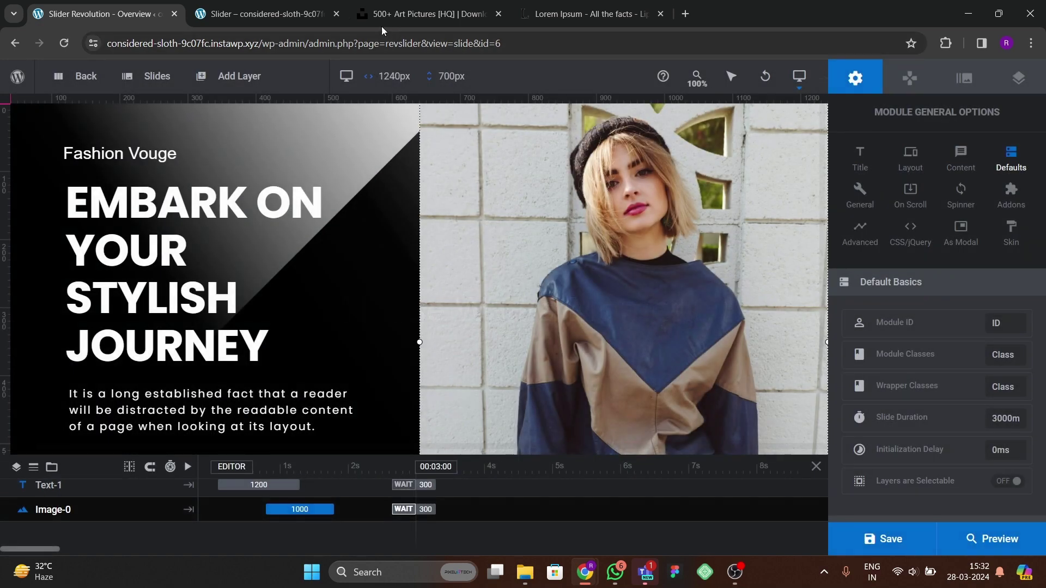
- Check the slide rotation in the preview against the finished slider page
{"action": "left_click", "coordinate": [267, 14]}
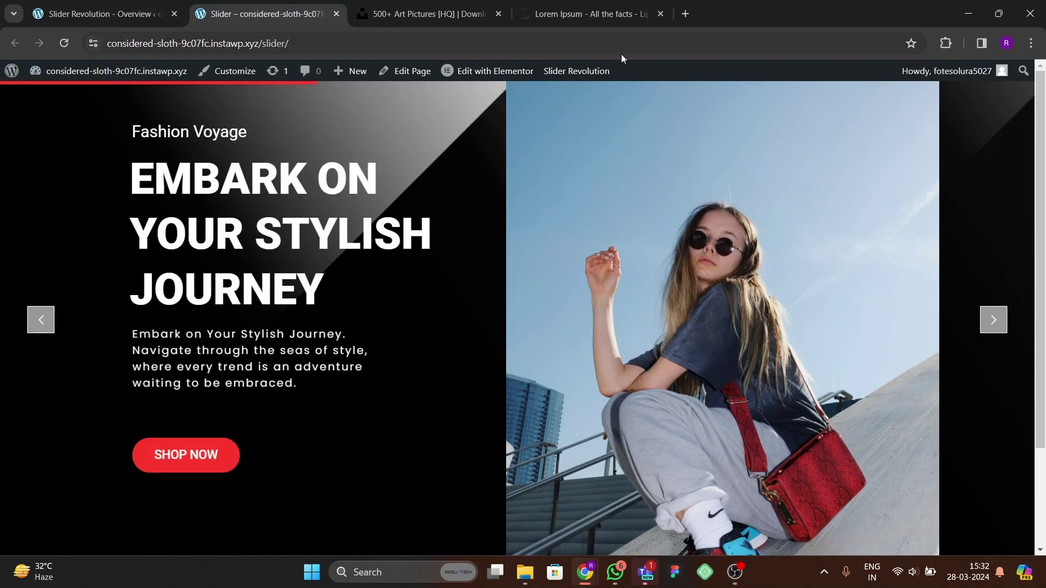
{"action": "left_click", "coordinate": [112, 14]}
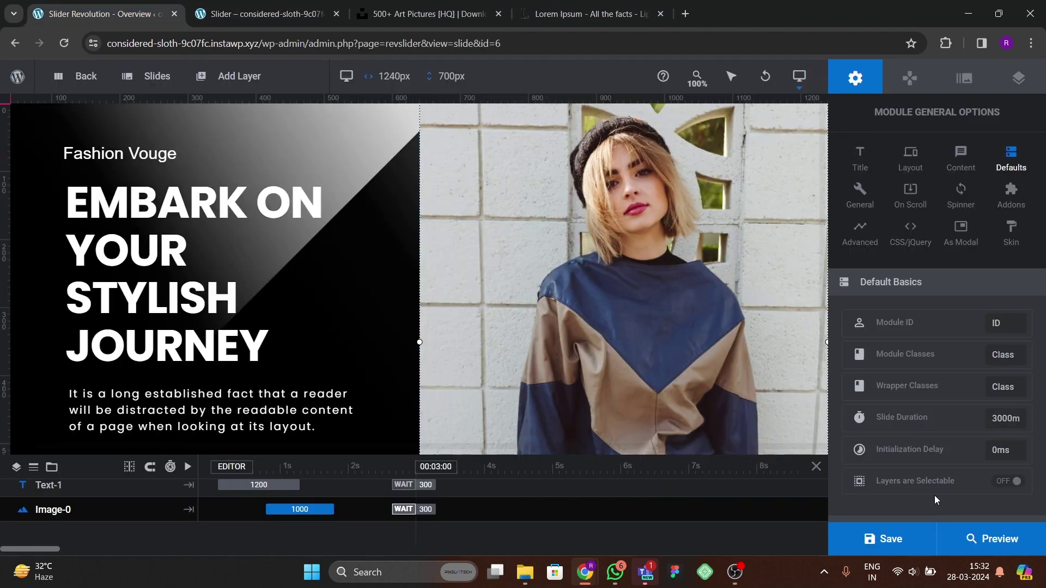
{"action": "left_click", "coordinate": [979, 539]}
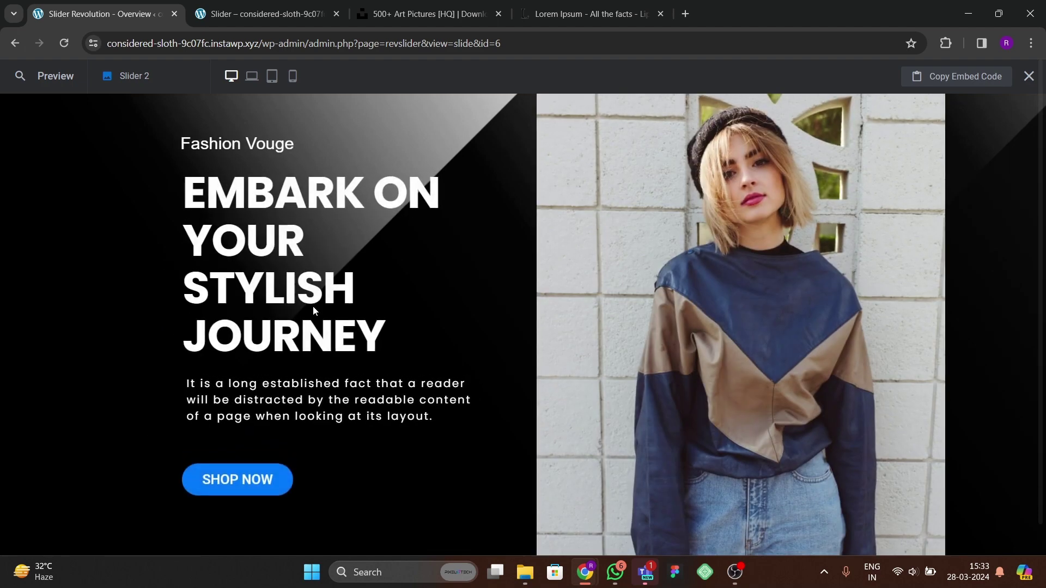
{"action": "left_click", "coordinate": [1028, 76]}
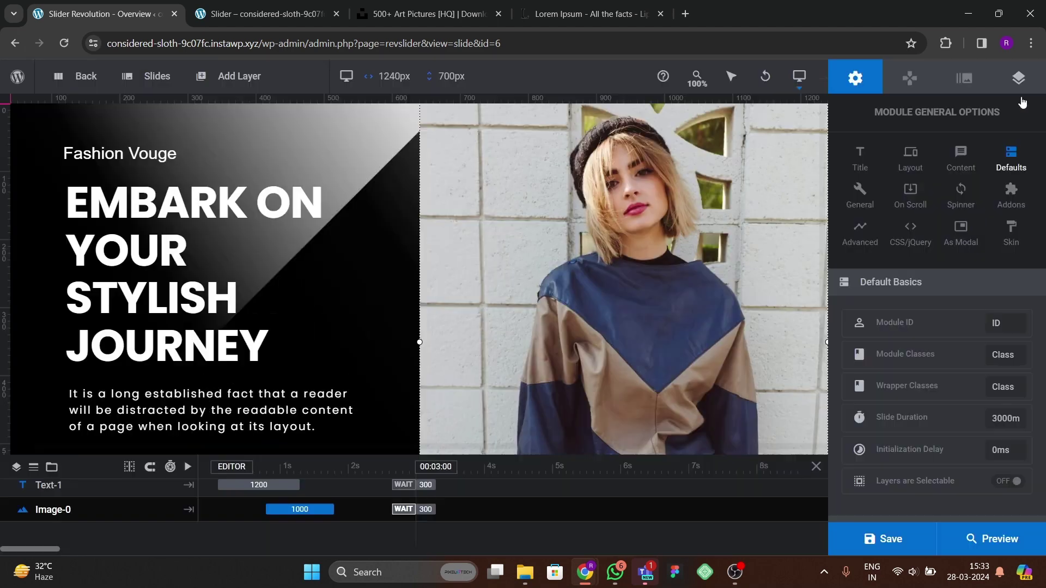
{"action": "left_click", "coordinate": [265, 14]}
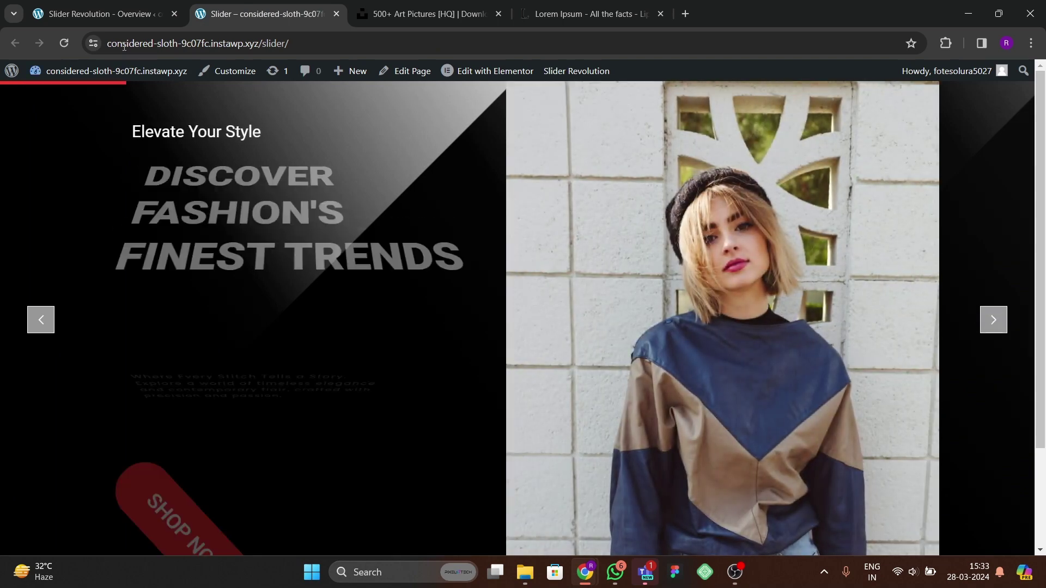
- Enable the module's progress bar in the navigation options and check how it looks on the finished slider page
{"action": "left_click", "coordinate": [98, 13]}
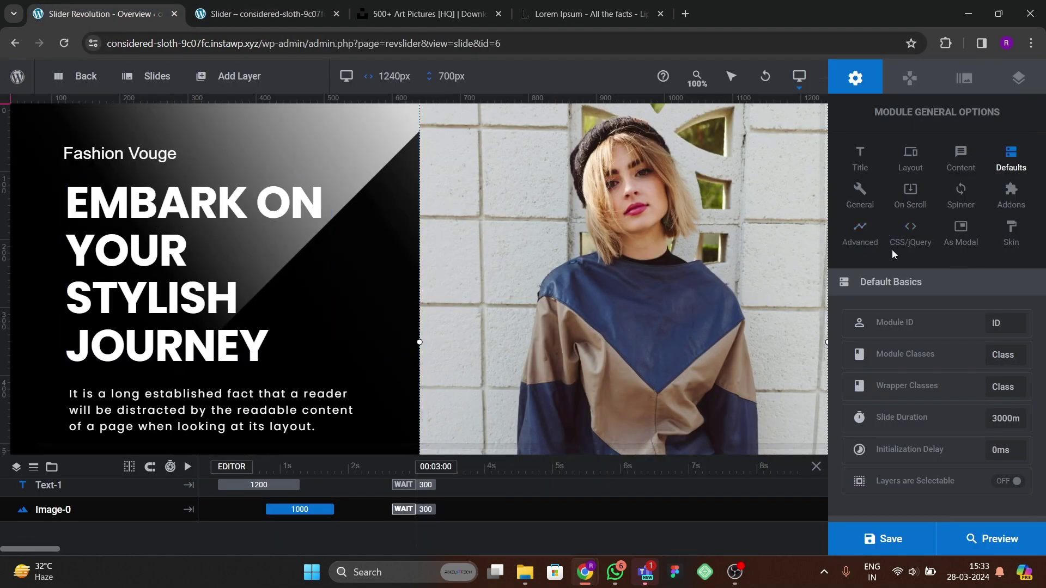
{"action": "left_click", "coordinate": [909, 79]}
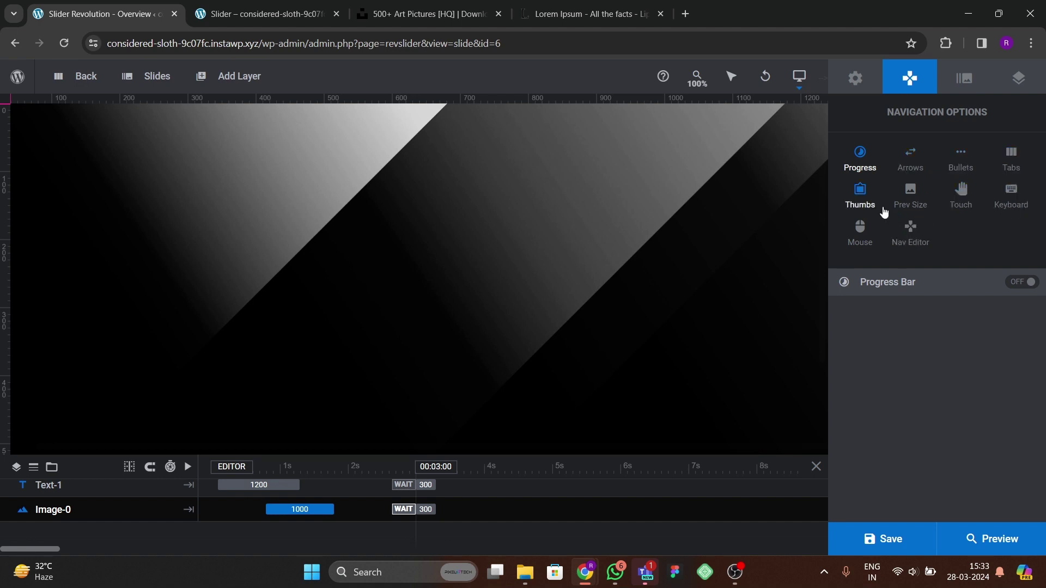
{"action": "left_click", "coordinate": [1025, 283]}
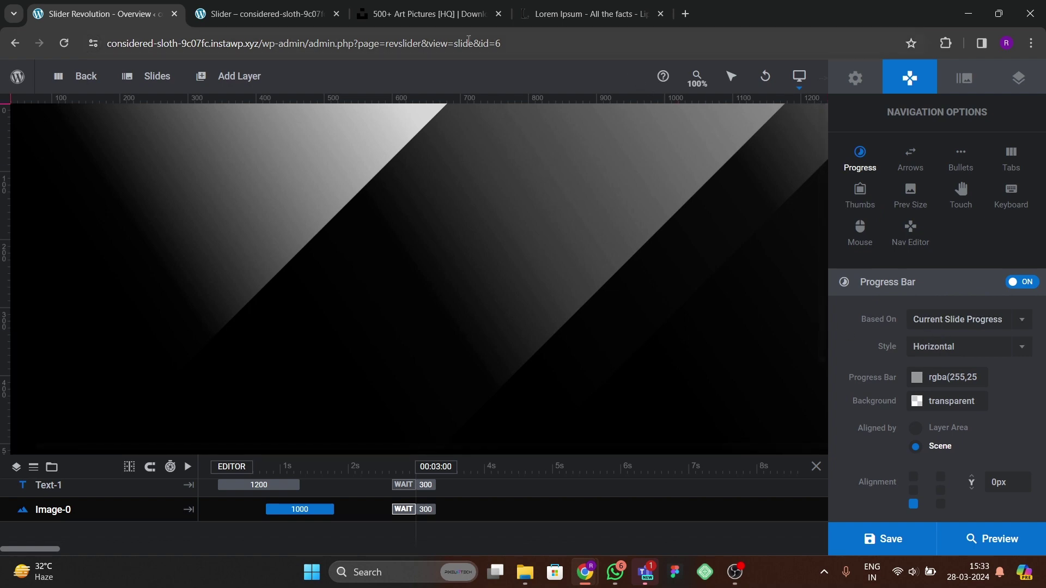
{"action": "left_click", "coordinate": [284, 15]}
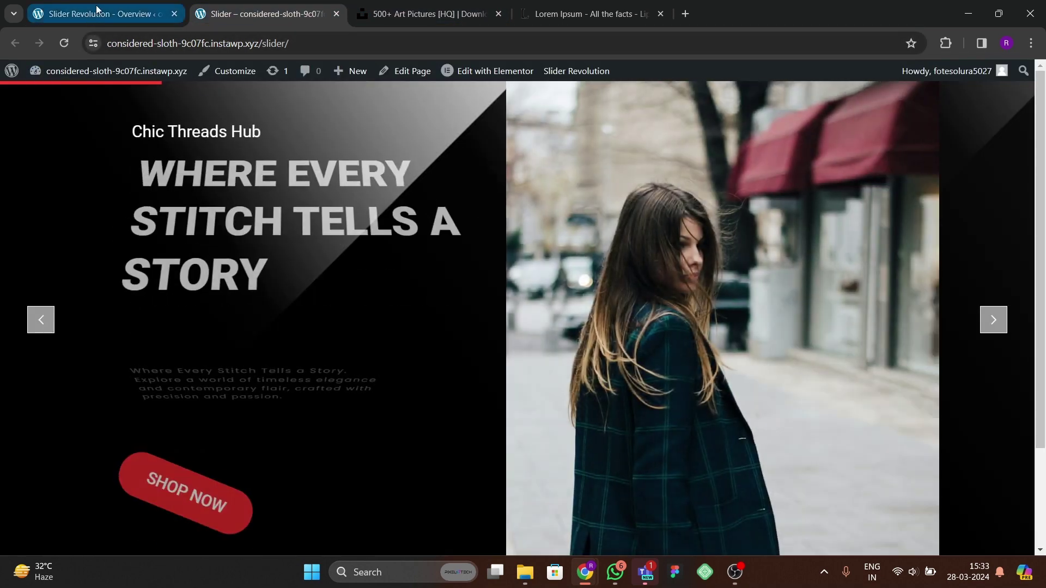
{"action": "left_click", "coordinate": [100, 13]}
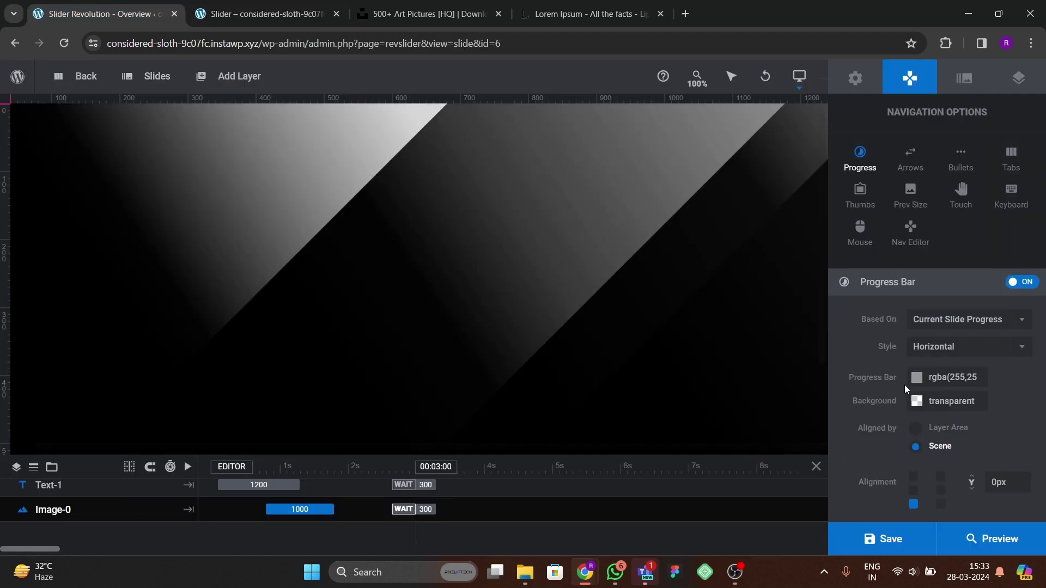
- Color the progress bar red #ff3a2d and align it to the top left of the scene
{"action": "left_click", "coordinate": [933, 384]}
{"action": "left_click", "coordinate": [583, 359]}
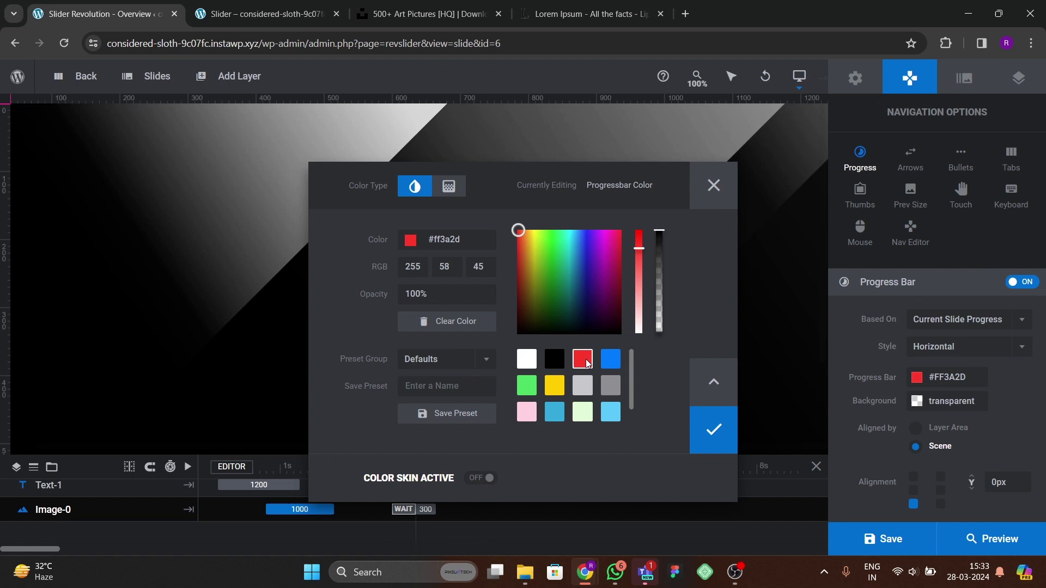
{"action": "left_click", "coordinate": [715, 424]}
{"action": "scroll", "coordinate": [942, 438], "scroll_direction": "down", "scroll_amount": 1}
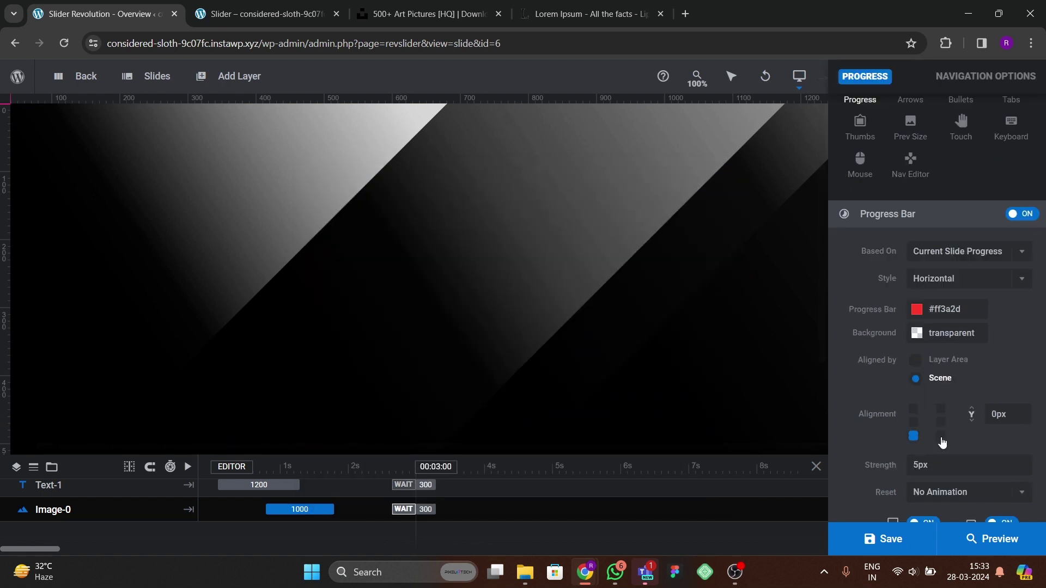
{"action": "left_click", "coordinate": [915, 411]}
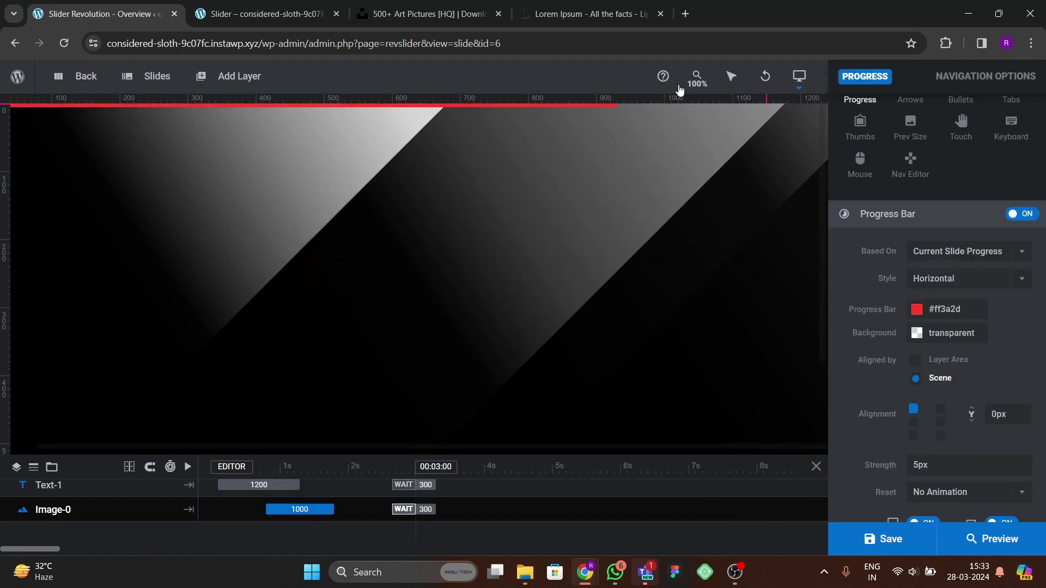
{"action": "scroll", "coordinate": [1007, 357], "scroll_direction": "up", "scroll_amount": 1}
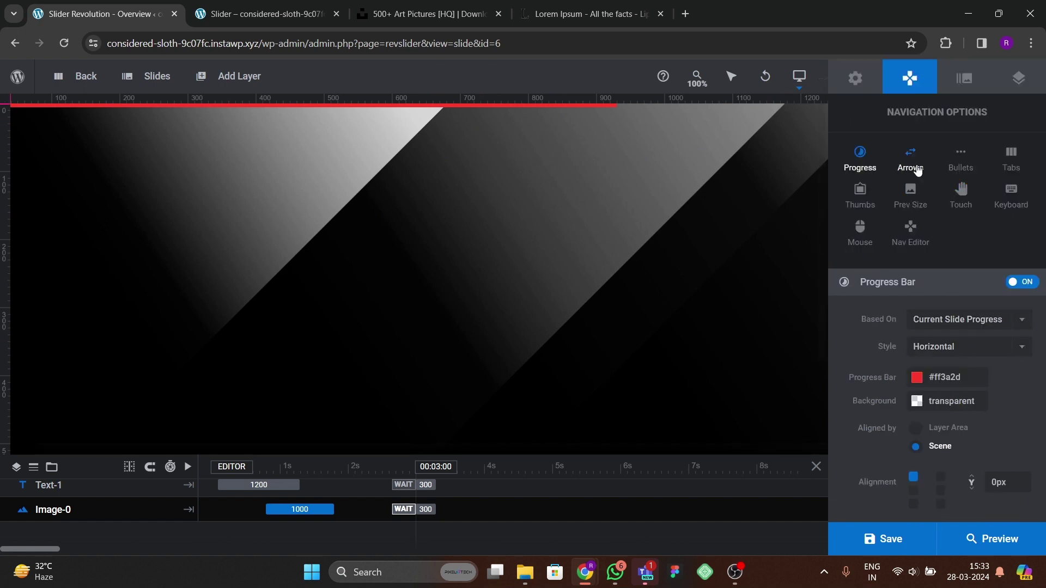
- Save the slider and check the red progress bar in the preview
{"action": "left_click", "coordinate": [883, 538]}
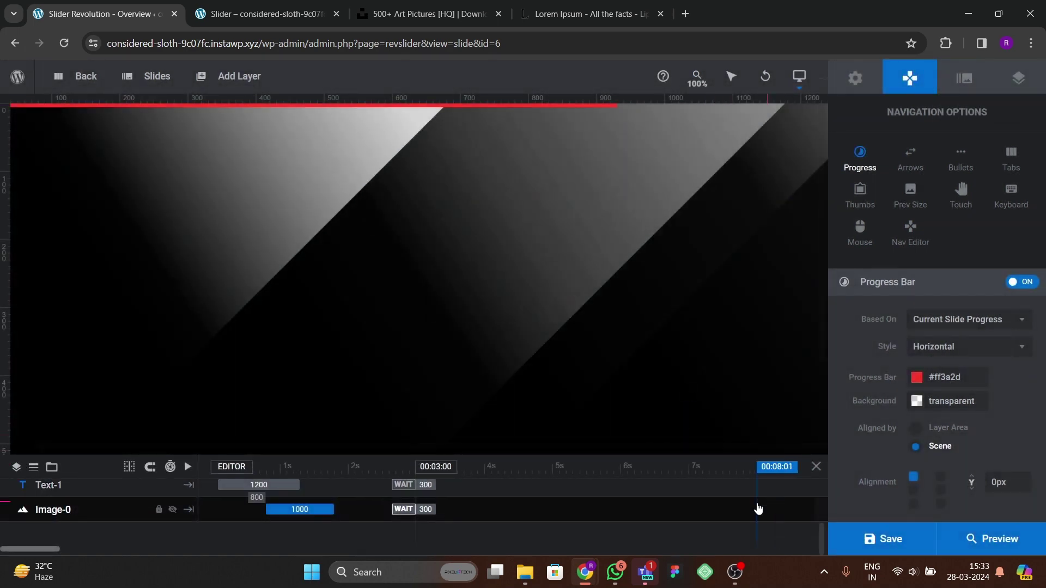
{"action": "left_click", "coordinate": [966, 534]}
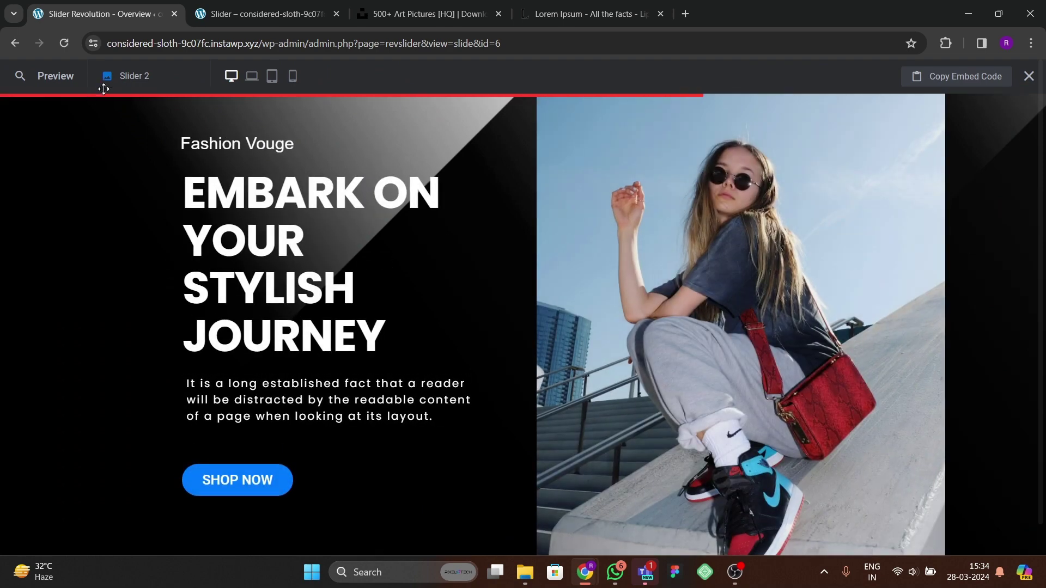
{"action": "left_click", "coordinate": [1029, 77]}
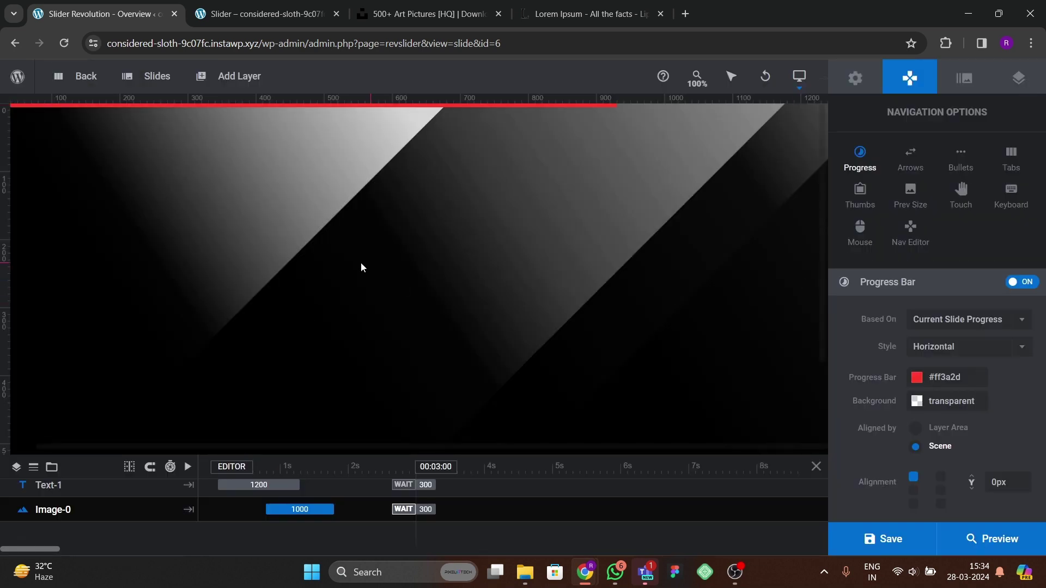
- Enable the navigation arrows and try the Hades, Ares and Hermes arrow styles
{"action": "left_click", "coordinate": [912, 165]}
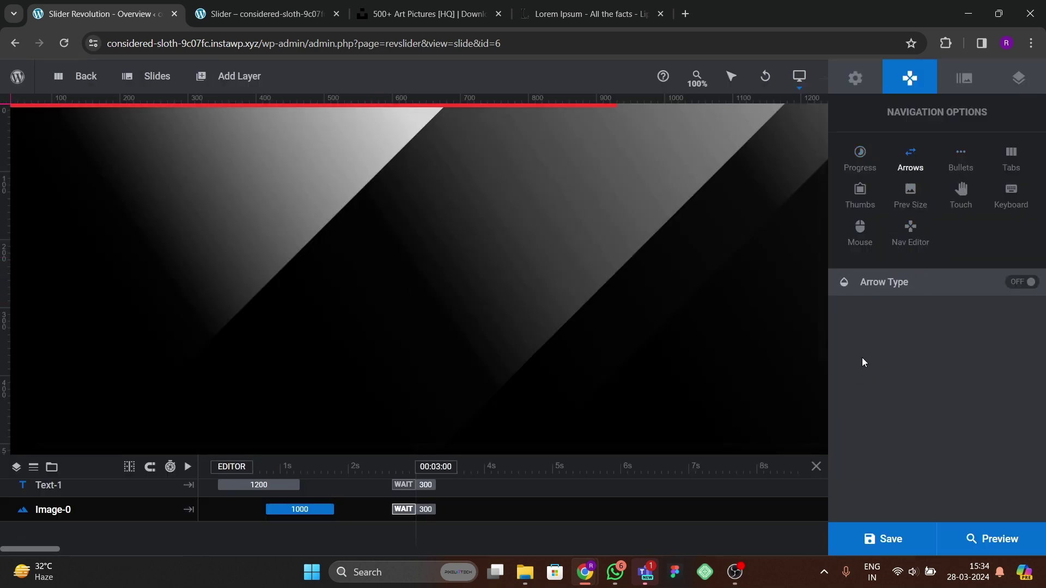
{"action": "left_click", "coordinate": [1031, 283]}
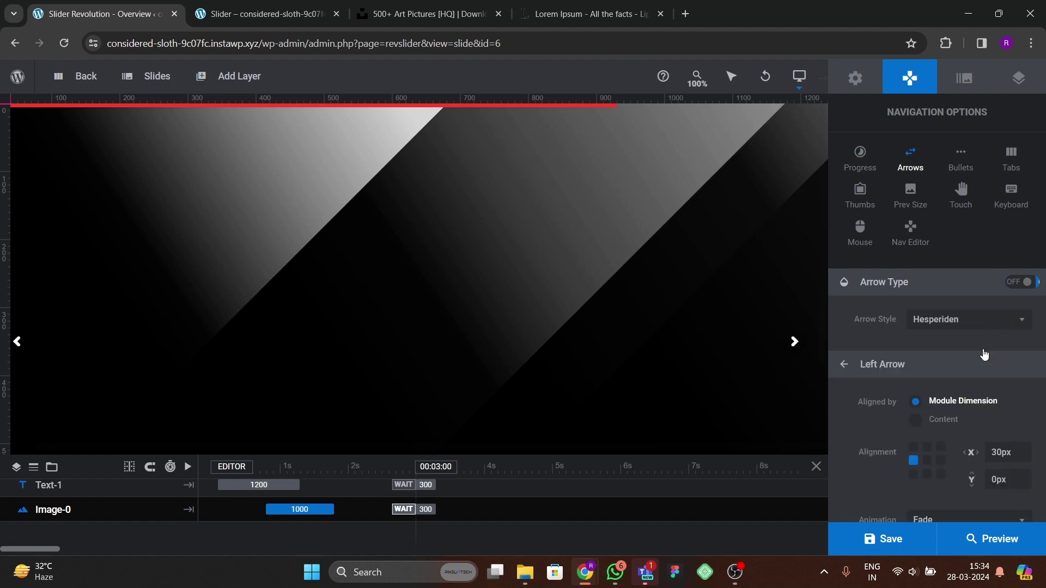
{"action": "left_click", "coordinate": [954, 324]}
{"action": "left_click", "coordinate": [945, 368]}
{"action": "left_click", "coordinate": [932, 321]}
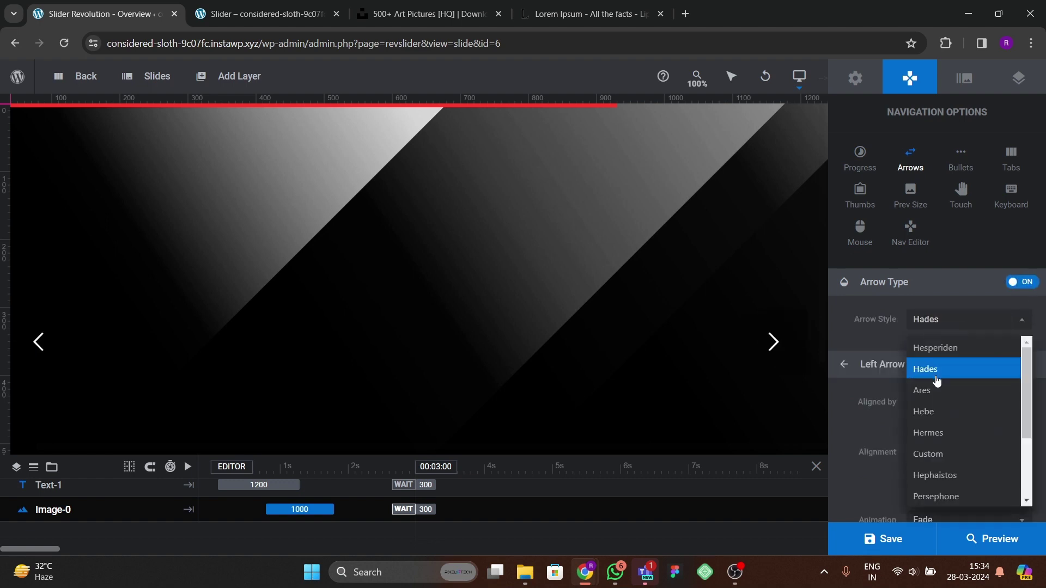
{"action": "left_click", "coordinate": [926, 390]}
{"action": "left_click", "coordinate": [933, 320]}
{"action": "left_click", "coordinate": [927, 433]}
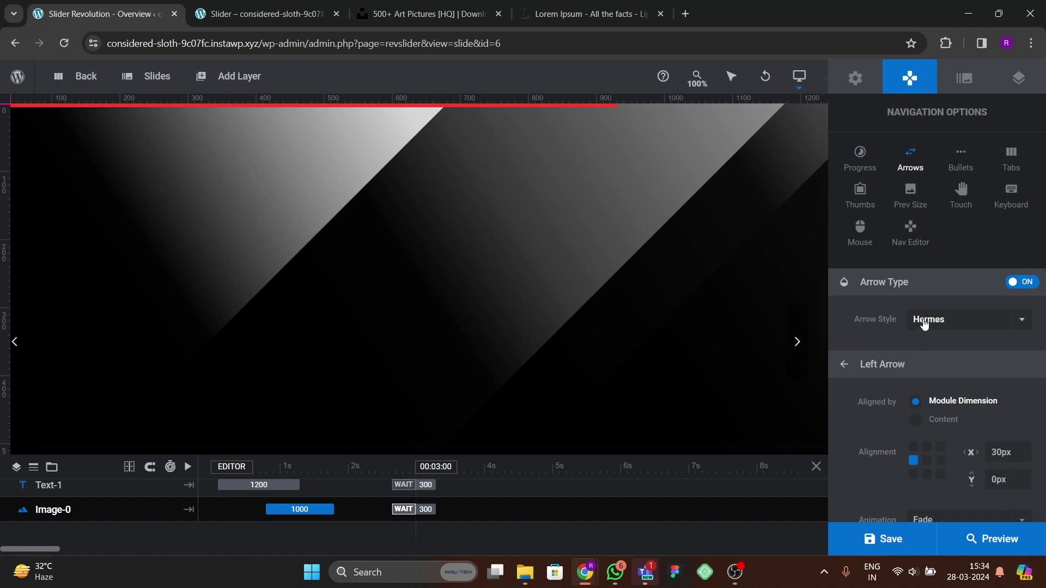
- Try the Custom, Hephaistos, Persephone and Erinyen arrow styles for comparison
{"action": "left_click", "coordinate": [933, 320]}
{"action": "left_click", "coordinate": [929, 454]}
{"action": "left_click", "coordinate": [941, 321]}
{"action": "scroll", "coordinate": [939, 409], "scroll_direction": "down", "scroll_amount": 1}
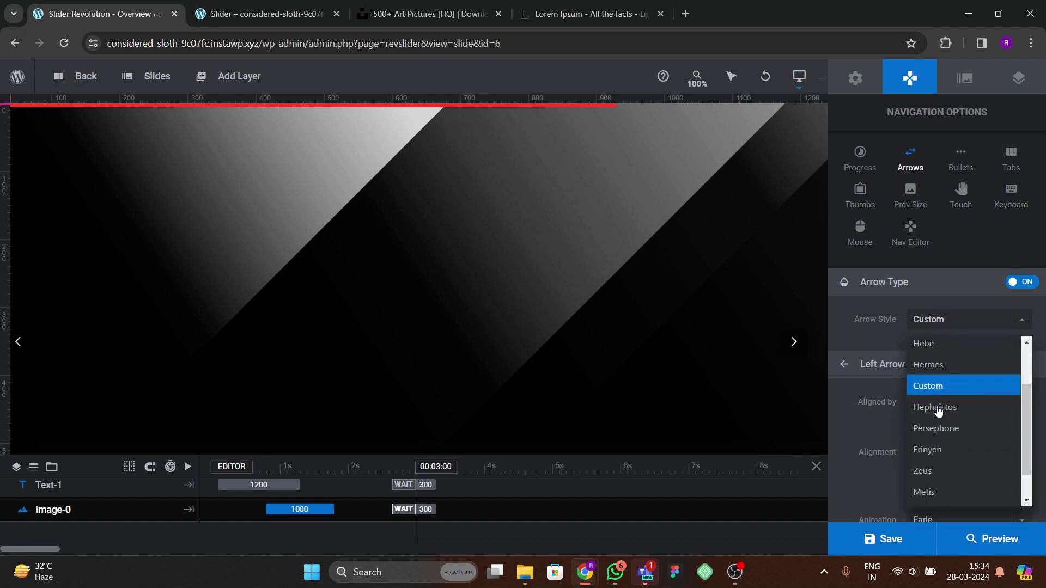
{"action": "left_click", "coordinate": [943, 408]}
{"action": "left_click", "coordinate": [944, 321]}
{"action": "scroll", "coordinate": [953, 392], "scroll_direction": "down", "scroll_amount": 1}
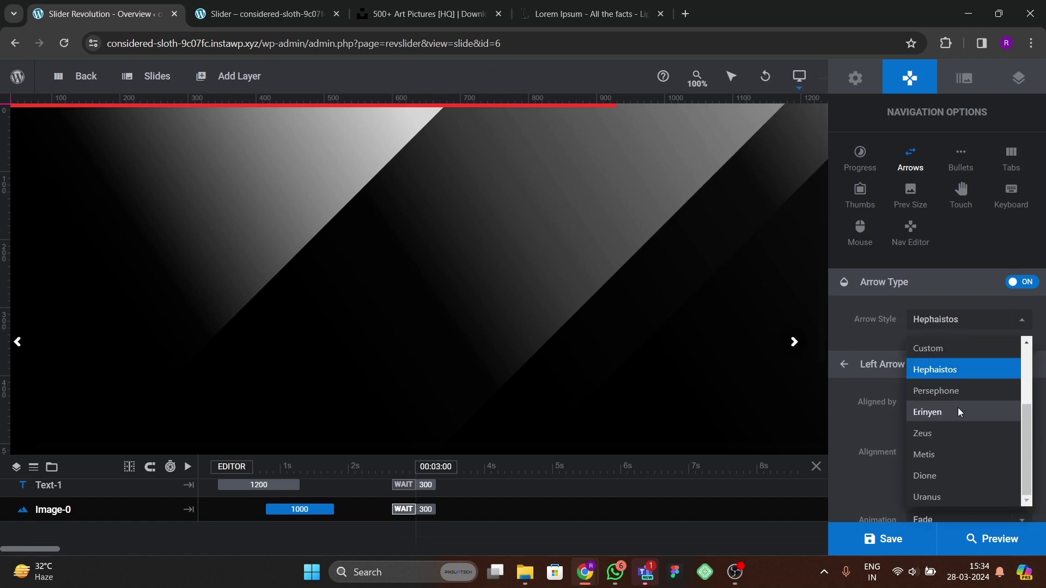
{"action": "left_click", "coordinate": [953, 396]}
{"action": "left_click", "coordinate": [941, 325]}
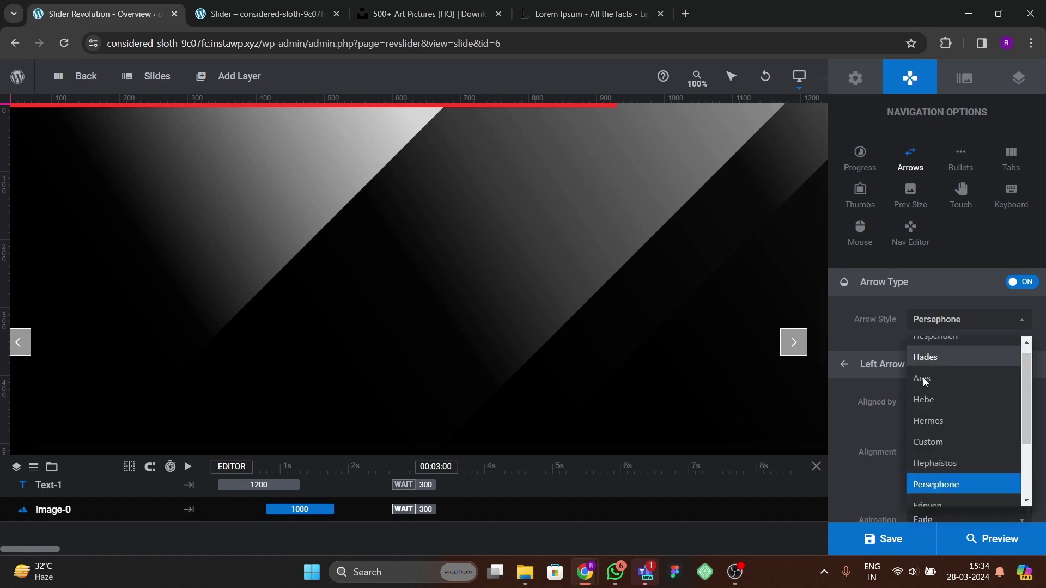
{"action": "scroll", "coordinate": [938, 430], "scroll_direction": "down", "scroll_amount": 1}
{"action": "left_click", "coordinate": [938, 430]}
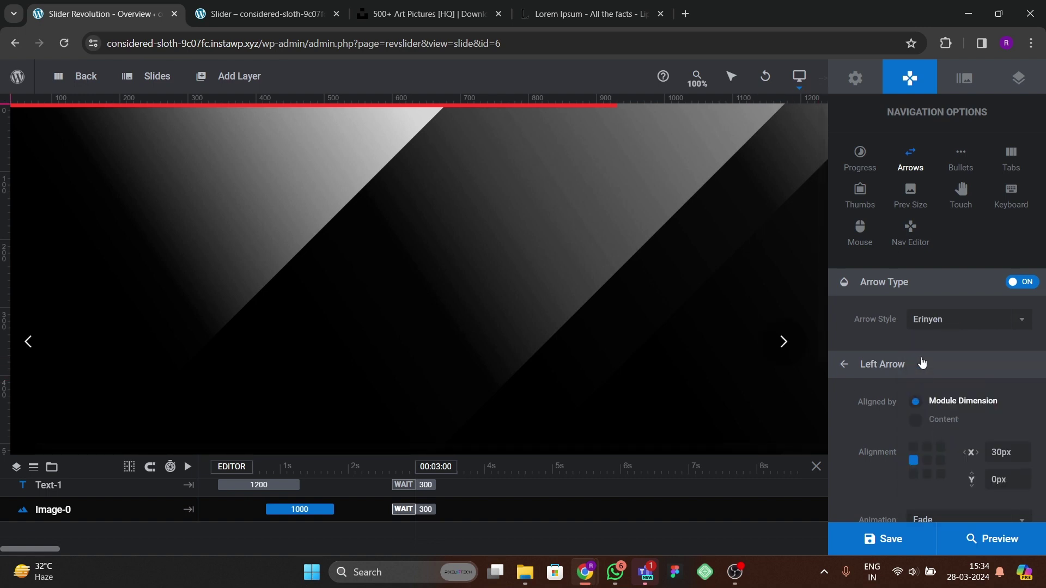
- Set the arrow style to Persephone and save the slider
{"action": "left_click", "coordinate": [929, 320]}
{"action": "left_click", "coordinate": [930, 462]}
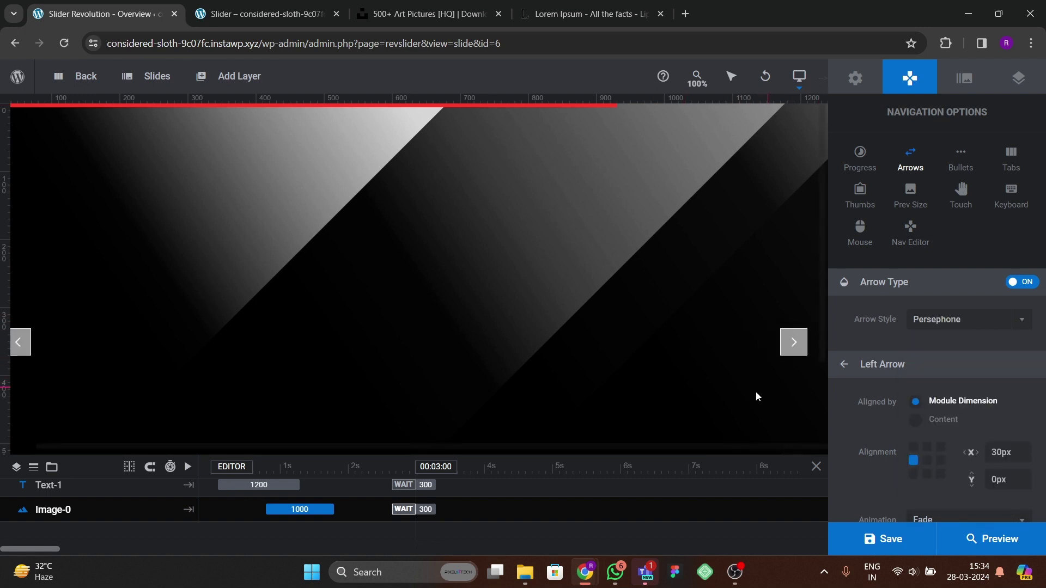
{"action": "left_click", "coordinate": [882, 539]}
- Test the next and previous arrows in the slider preview and compare them with the finished slider page
{"action": "left_click", "coordinate": [949, 537]}
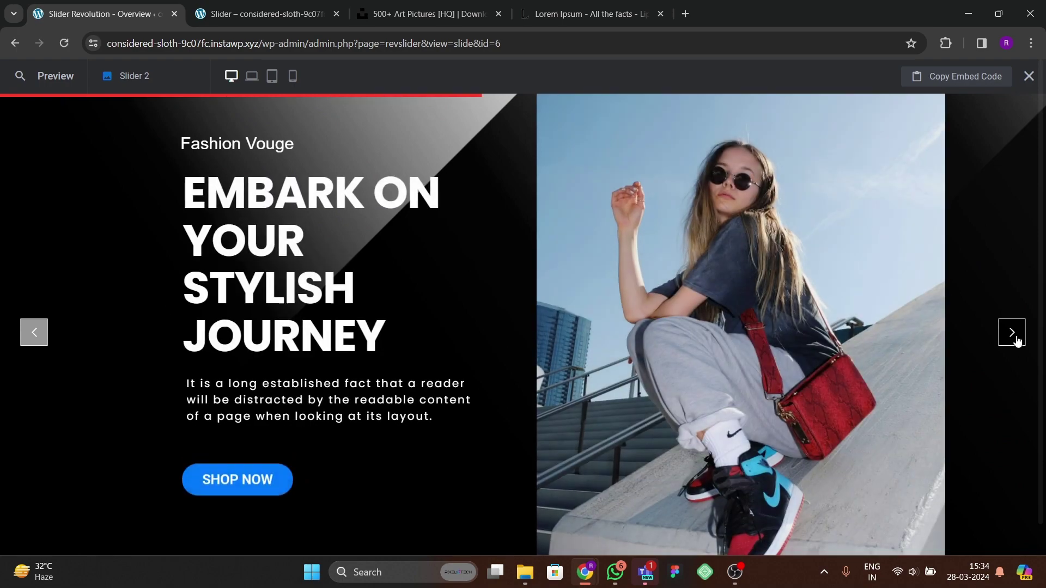
{"action": "left_click", "coordinate": [1011, 333]}
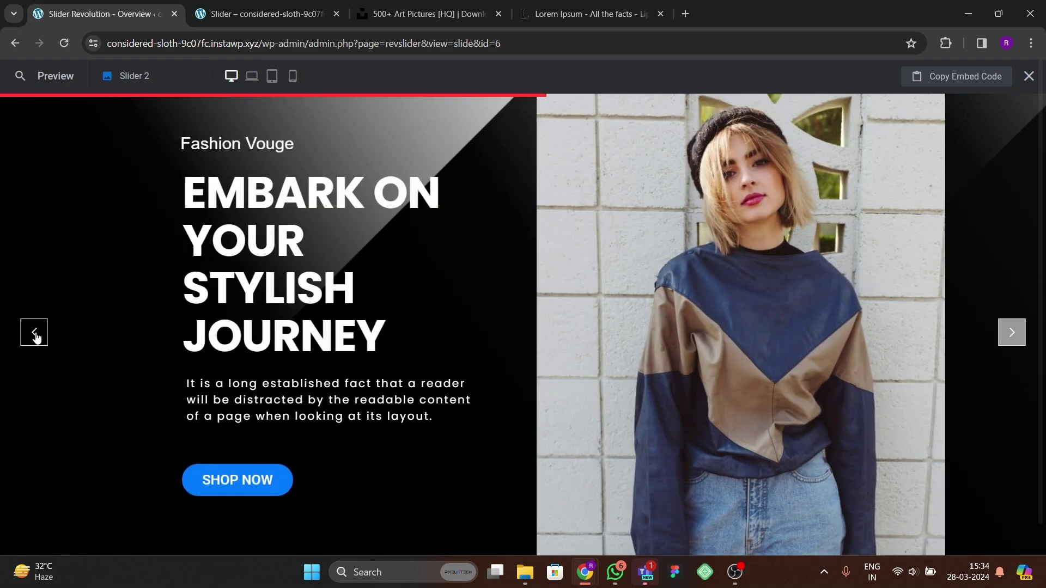
{"action": "left_click", "coordinate": [34, 332]}
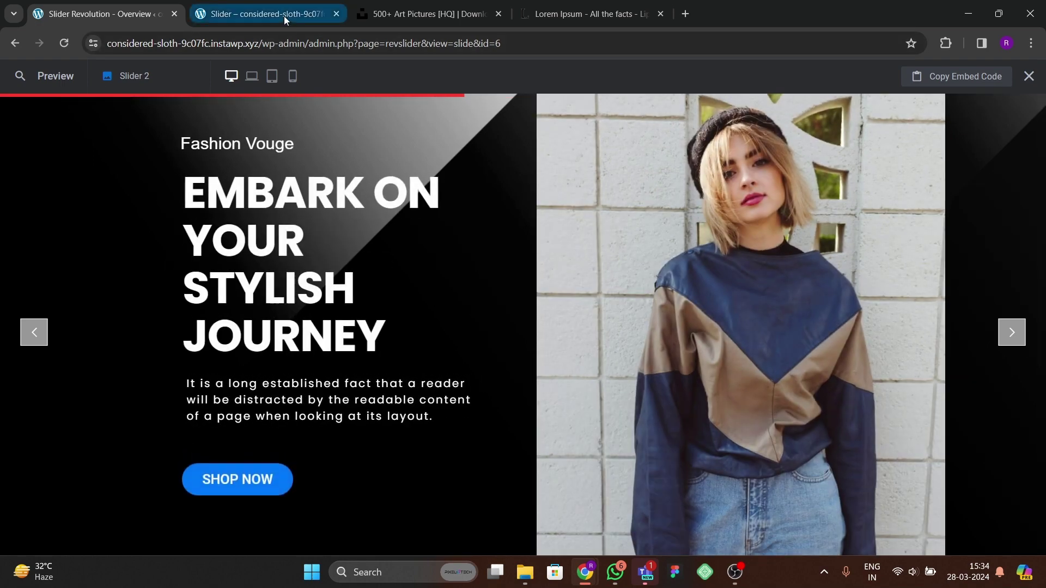
{"action": "left_click", "coordinate": [283, 15]}
{"action": "left_click", "coordinate": [115, 19]}
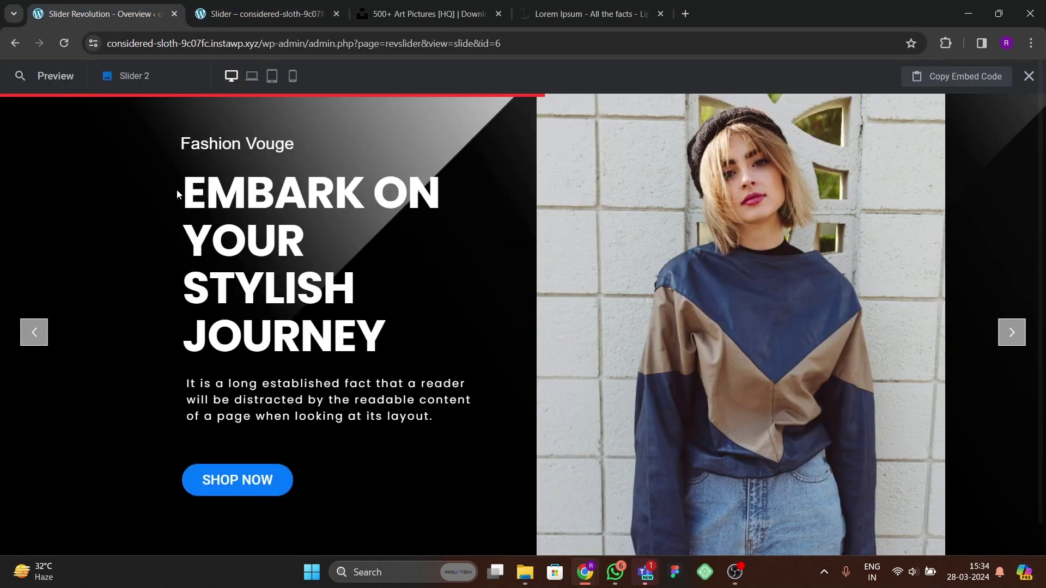
{"action": "left_click", "coordinate": [1028, 76]}
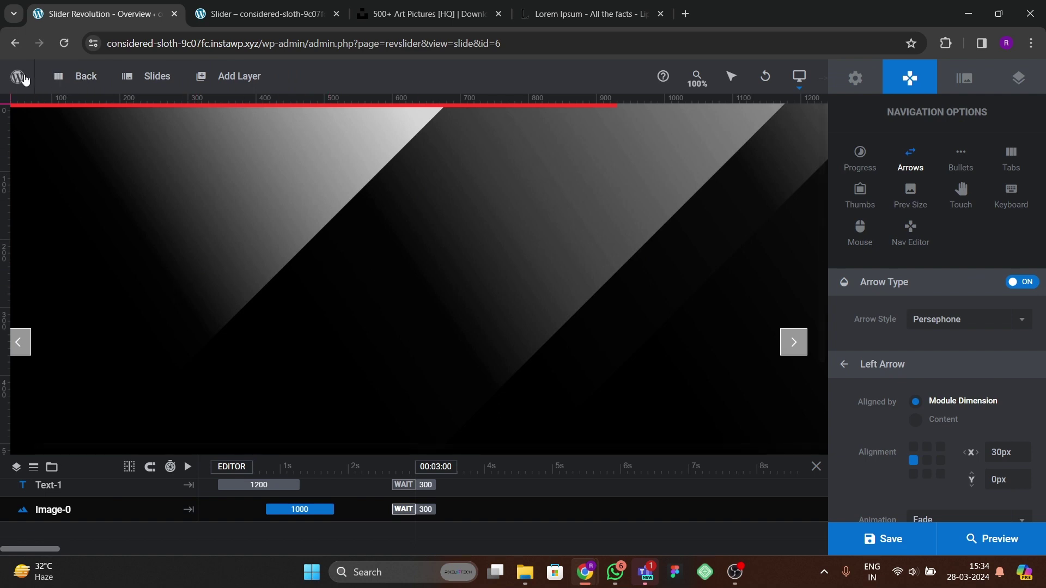
- Return to the WordPress dashboard and open the slider2 page for editing in Elementor in a new browser tab
{"action": "mouse_move", "coordinate": [24, 80]}
{"action": "left_click", "coordinate": [38, 37]}
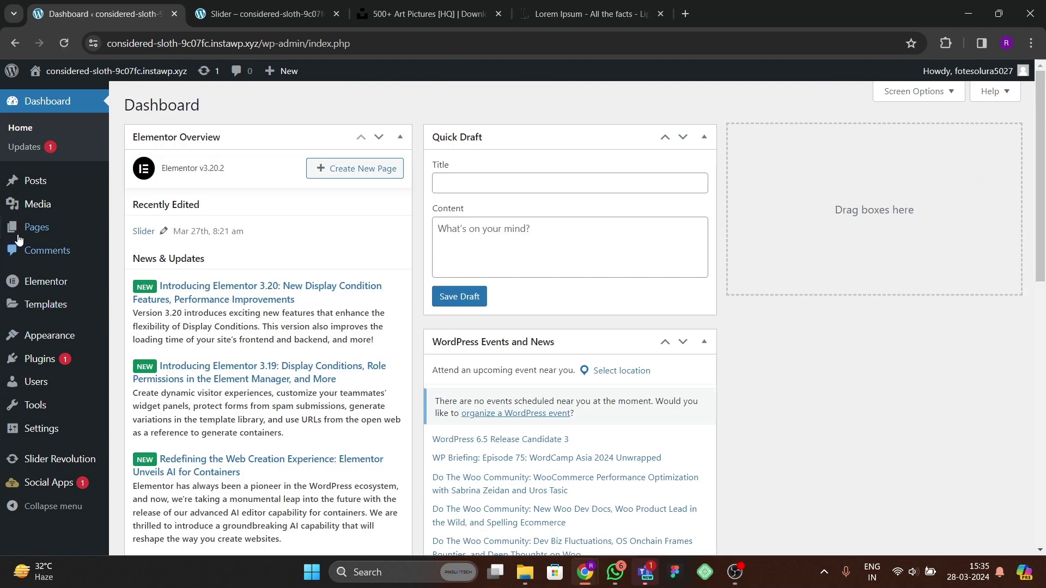
{"action": "mouse_move", "coordinate": [76, 229]}
{"action": "left_click", "coordinate": [130, 227]}
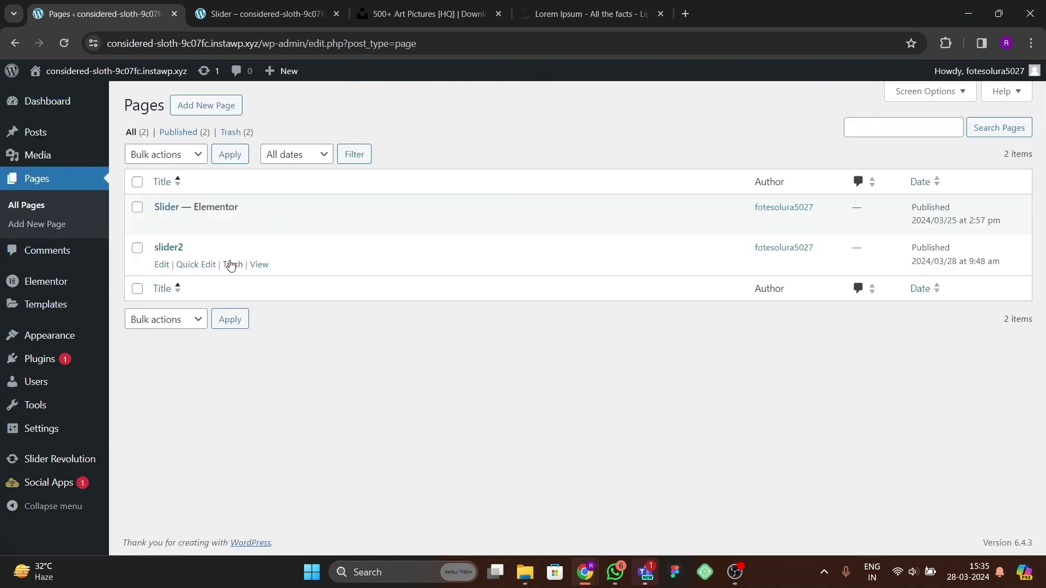
{"action": "right_click", "coordinate": [163, 264]}
{"action": "left_click", "coordinate": [203, 284]}
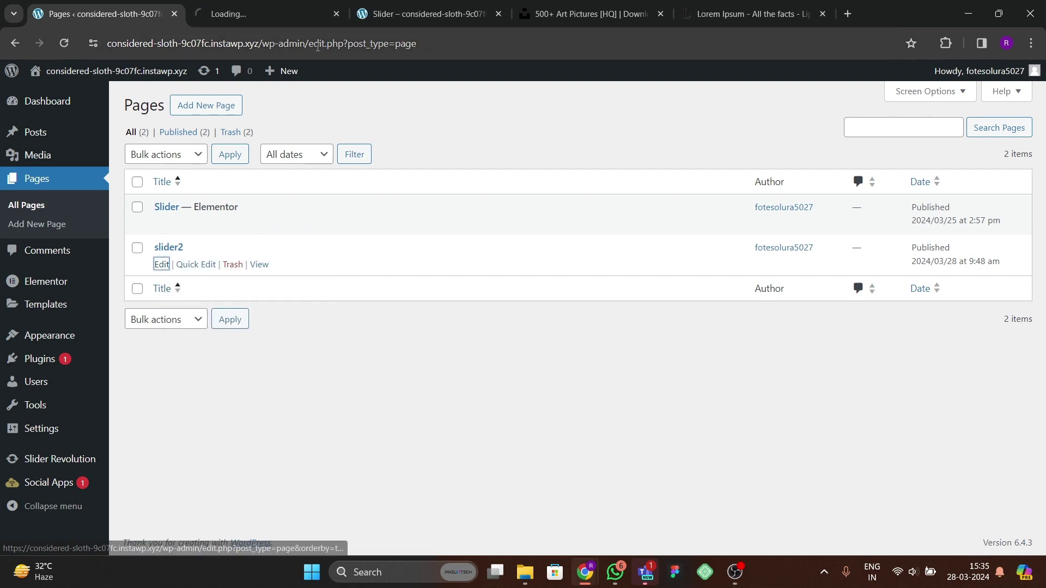
{"action": "left_click", "coordinate": [282, 22]}
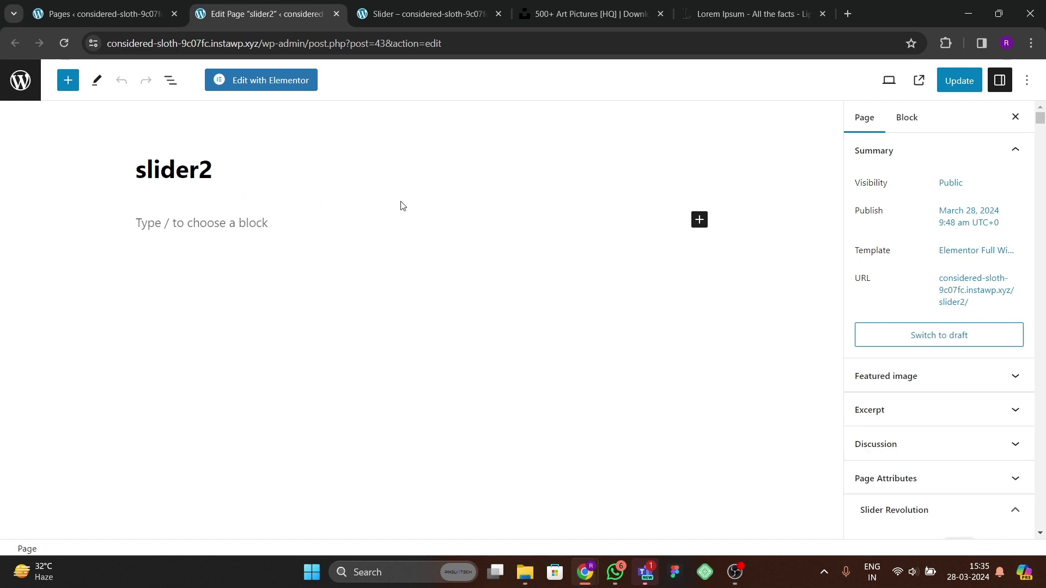
{"action": "left_click", "coordinate": [264, 80]}
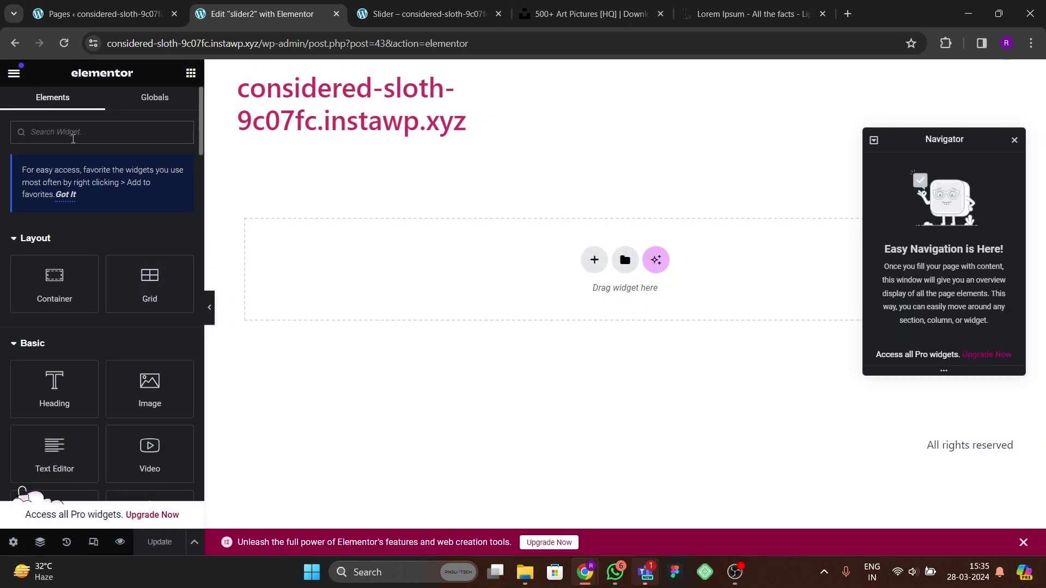
- Find the Slider Revolution 6 widget, add it to the page and select the Slider 2 module for it
{"action": "type", "text": "sidler"}
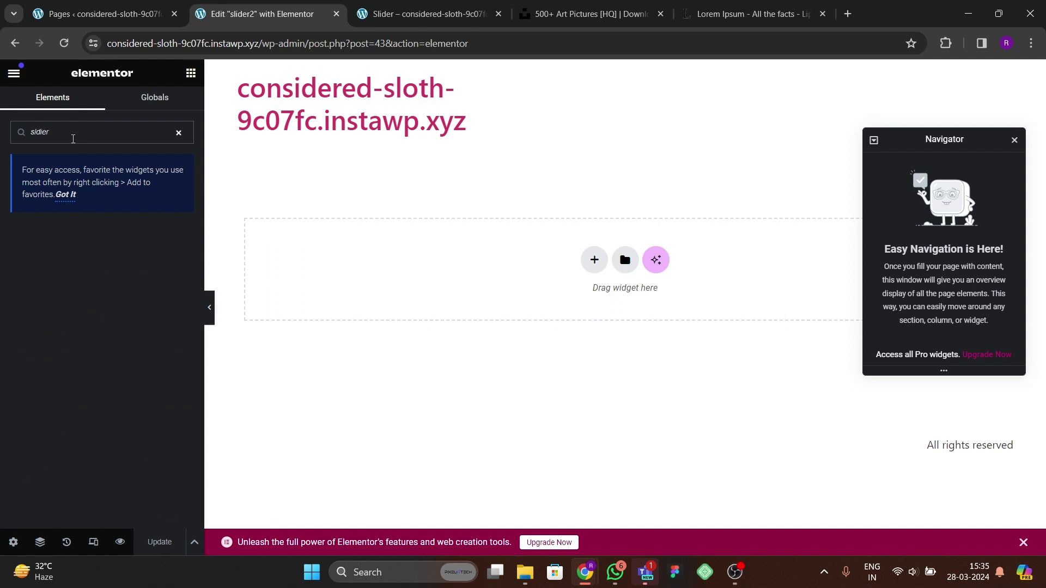
{"action": "key", "text": "BackSpace"}
{"action": "key", "text": "BackSpace"}
{"action": "key", "text": "BackSpace"}
{"action": "type", "text": "revol"}
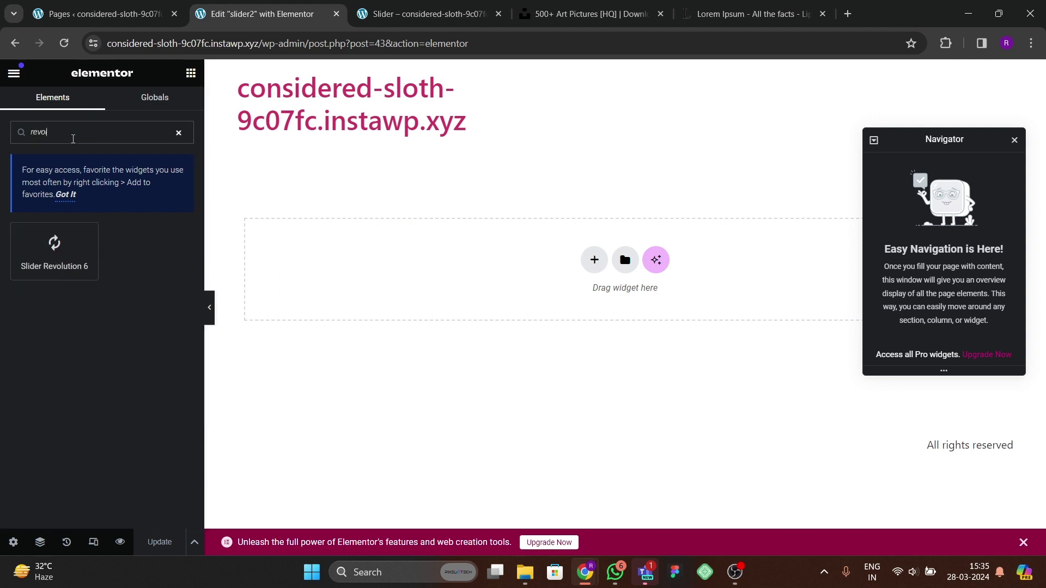
{"action": "left_click_drag", "start_coordinate": [54, 248], "coordinate": [360, 271]}
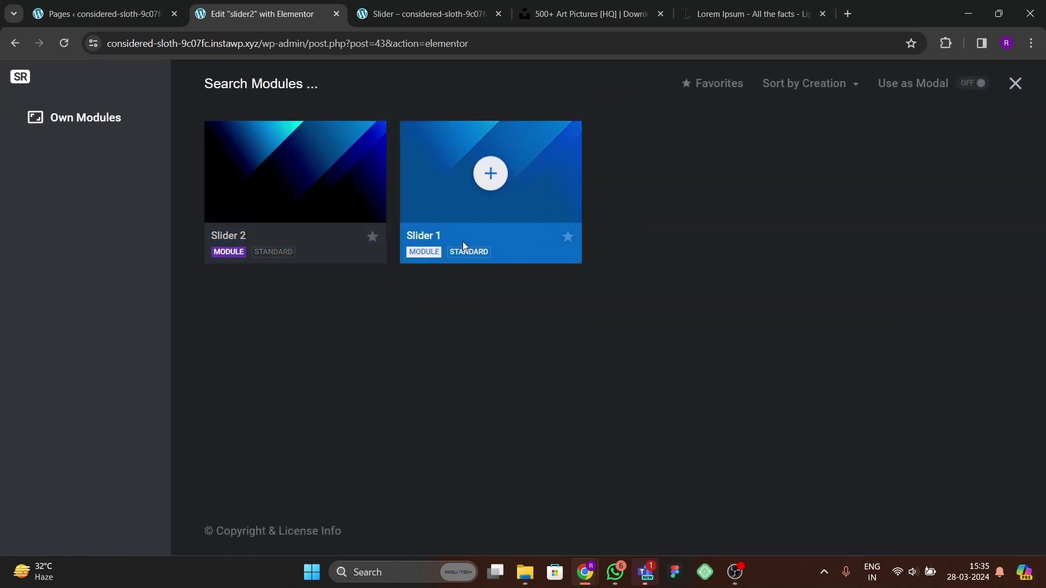
{"action": "left_click", "coordinate": [295, 172]}
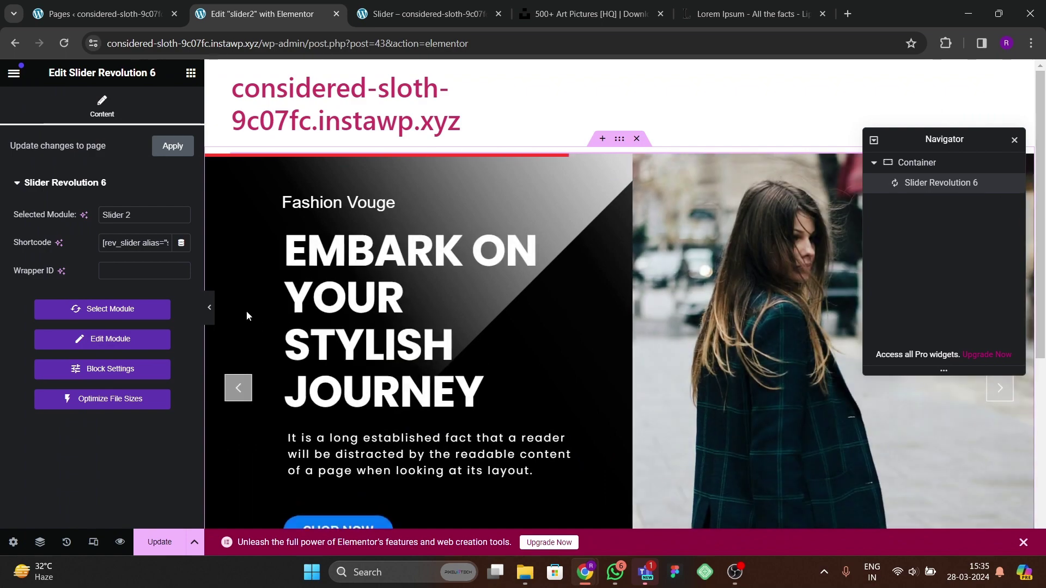
- Set the slider container's content width to Full Width and its padding to 0 px on all sides, and update the page
{"action": "left_click", "coordinate": [211, 320]}
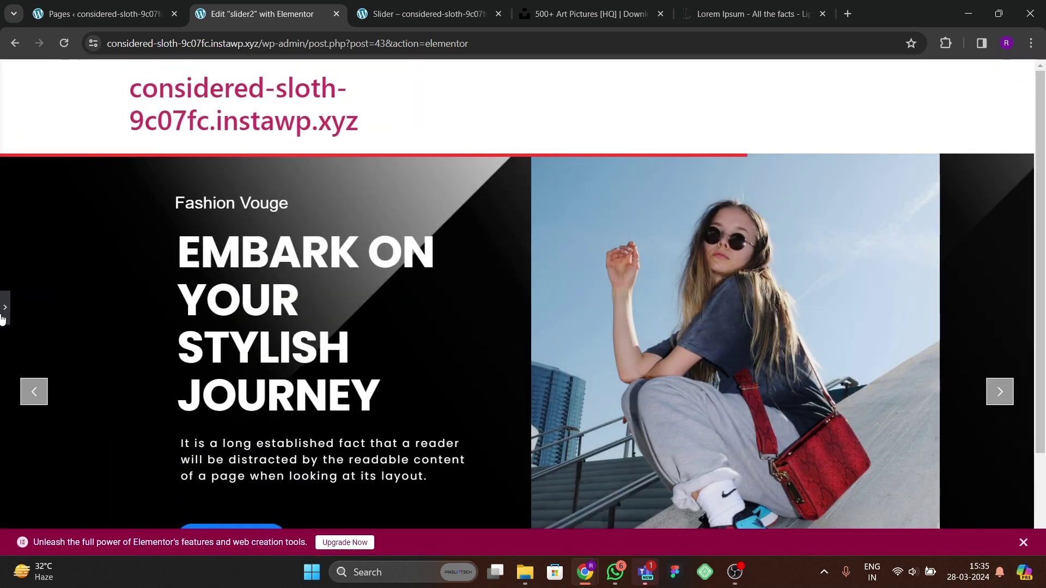
{"action": "left_click", "coordinate": [4, 315]}
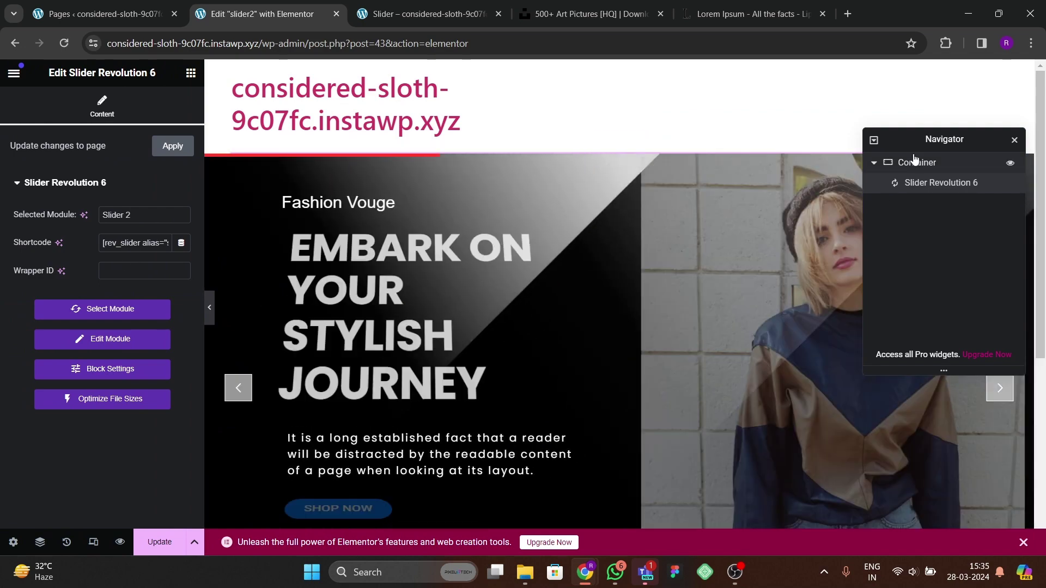
{"action": "left_click", "coordinate": [926, 163]}
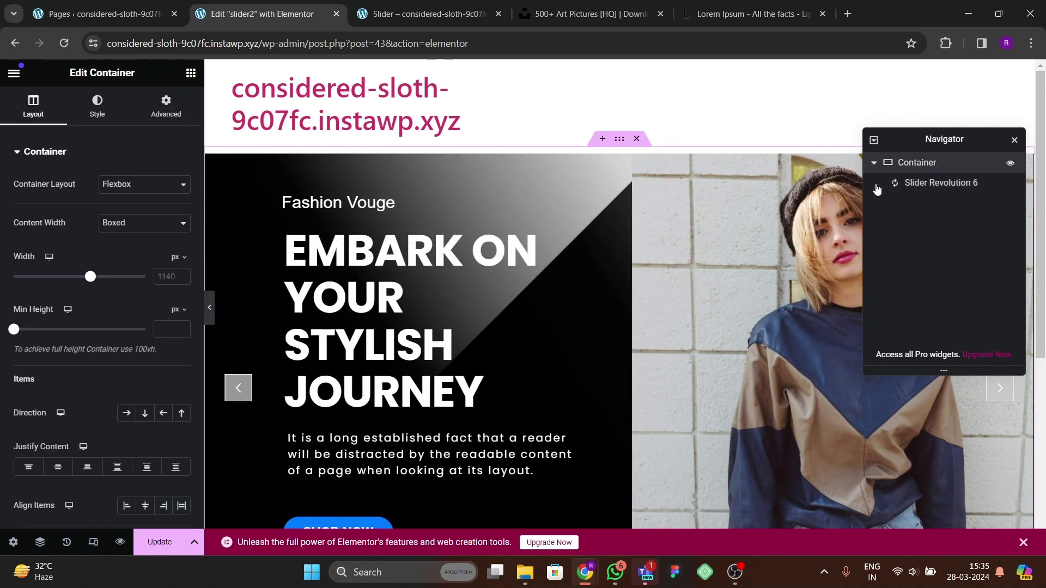
{"action": "left_click", "coordinate": [125, 223]}
{"action": "left_click", "coordinate": [120, 248]}
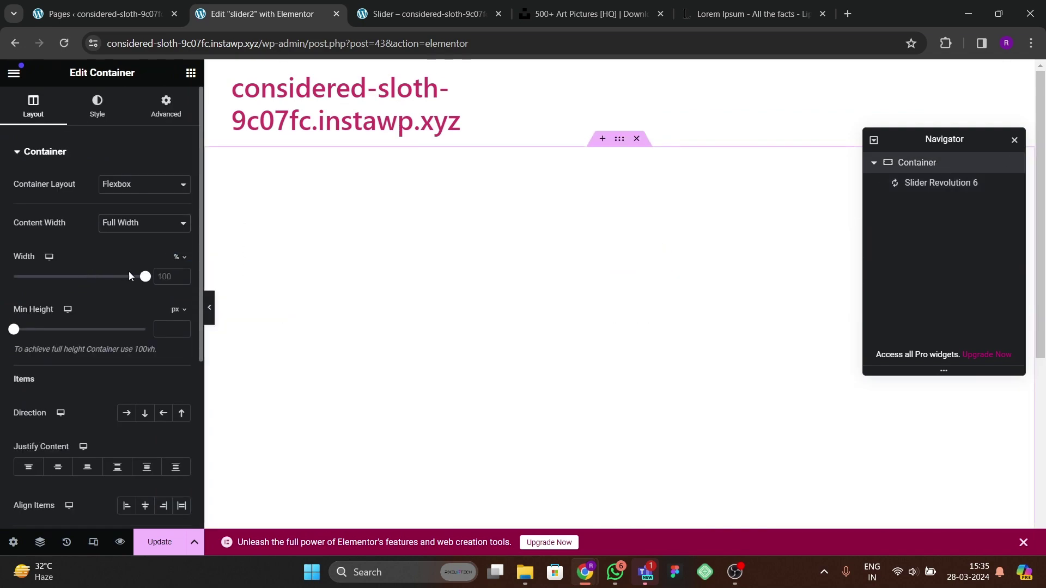
{"action": "left_click", "coordinate": [166, 106]}
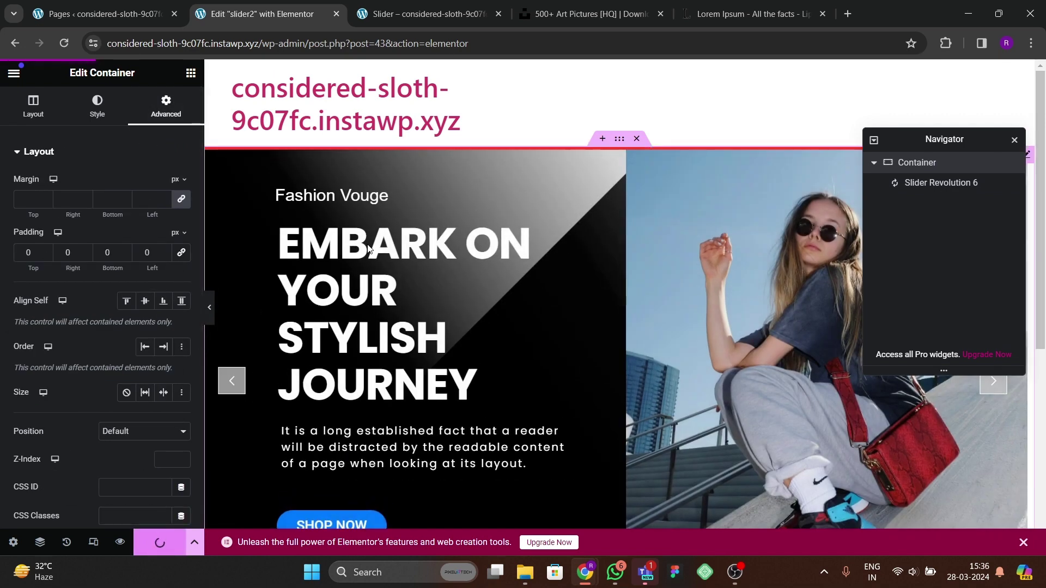
- View the slider2 page in a new browser tab and check the full-width slider's layout and slide animations down to the footer
{"action": "left_click", "coordinate": [14, 72]}
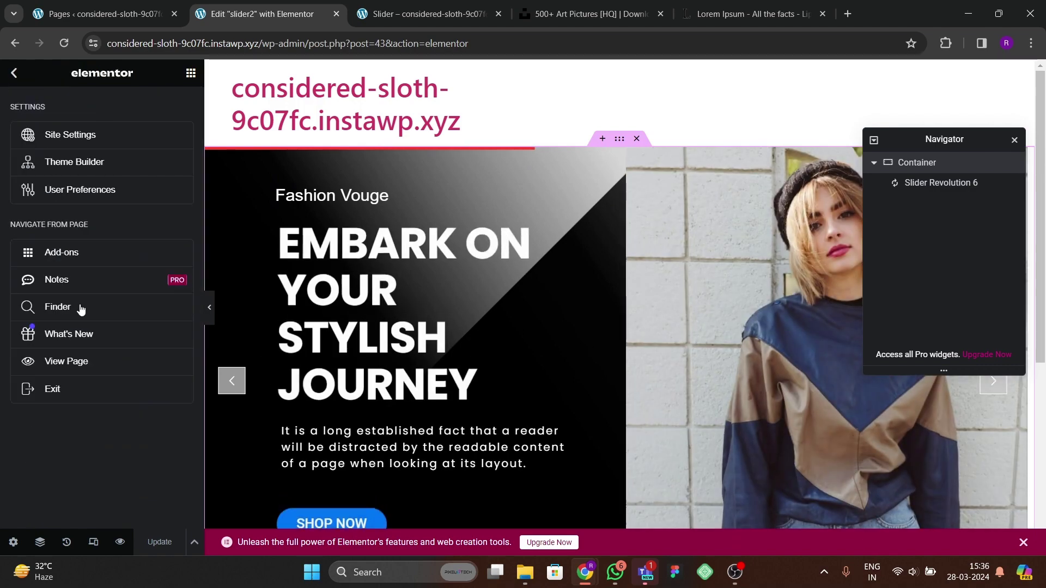
{"action": "right_click", "coordinate": [90, 365]}
{"action": "left_click", "coordinate": [116, 376]}
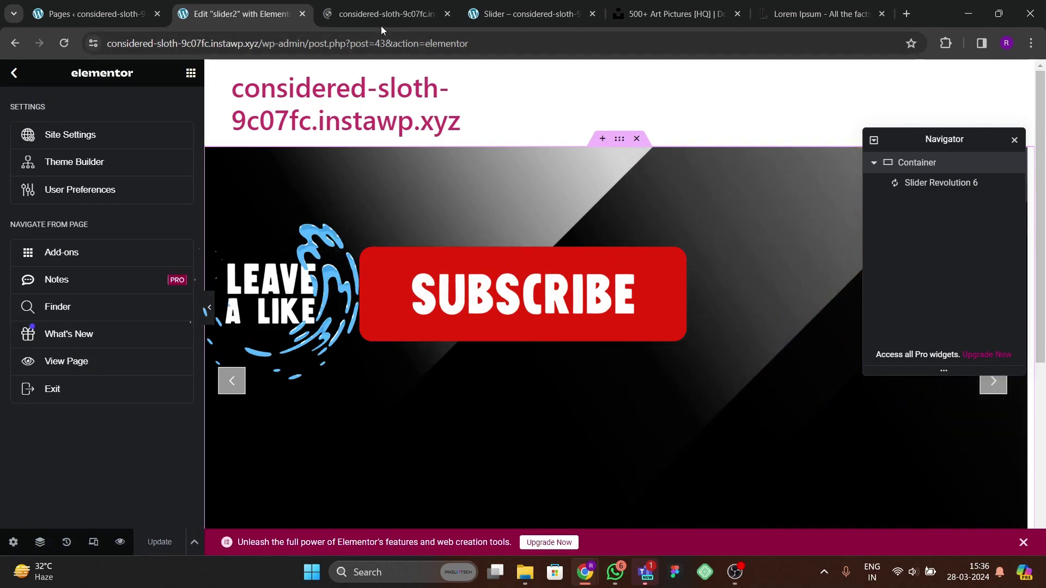
{"action": "left_click", "coordinate": [381, 25]}
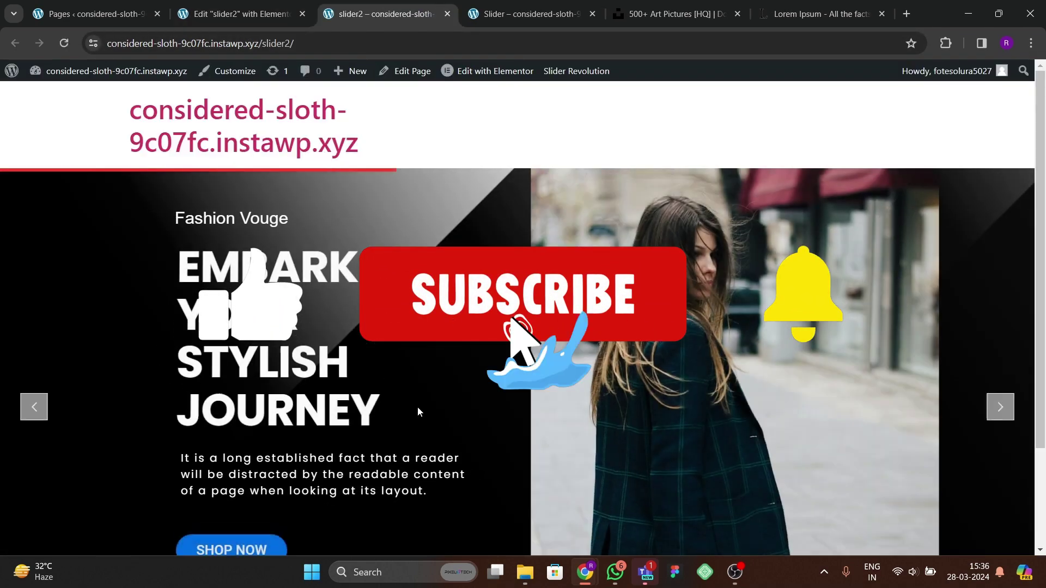
{"action": "scroll", "coordinate": [418, 407], "scroll_direction": "down", "scroll_amount": 2}
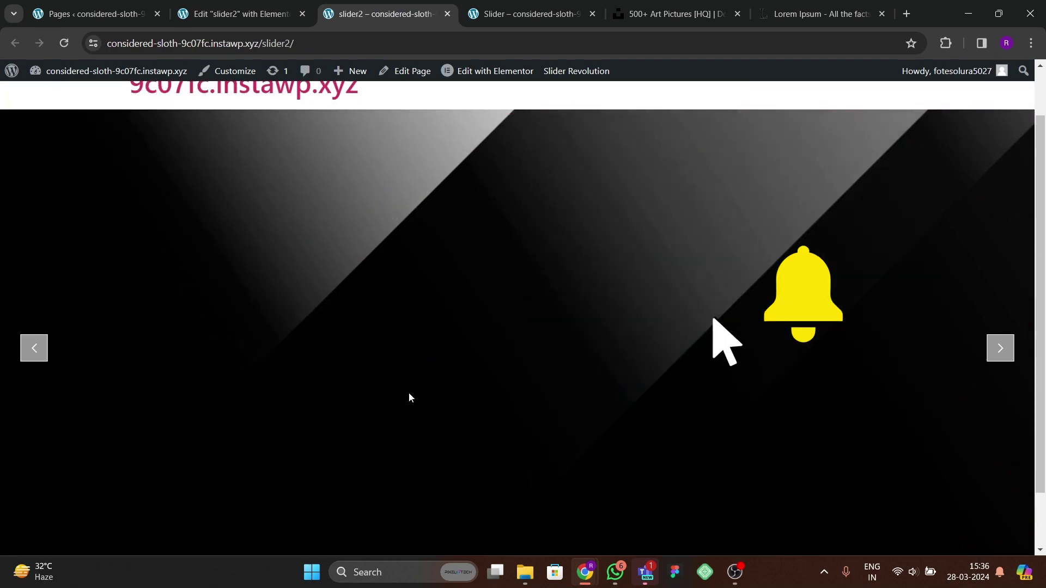
{"action": "scroll", "coordinate": [410, 397], "scroll_direction": "up", "scroll_amount": 2}
{"action": "scroll", "coordinate": [411, 392], "scroll_direction": "down", "scroll_amount": 3}
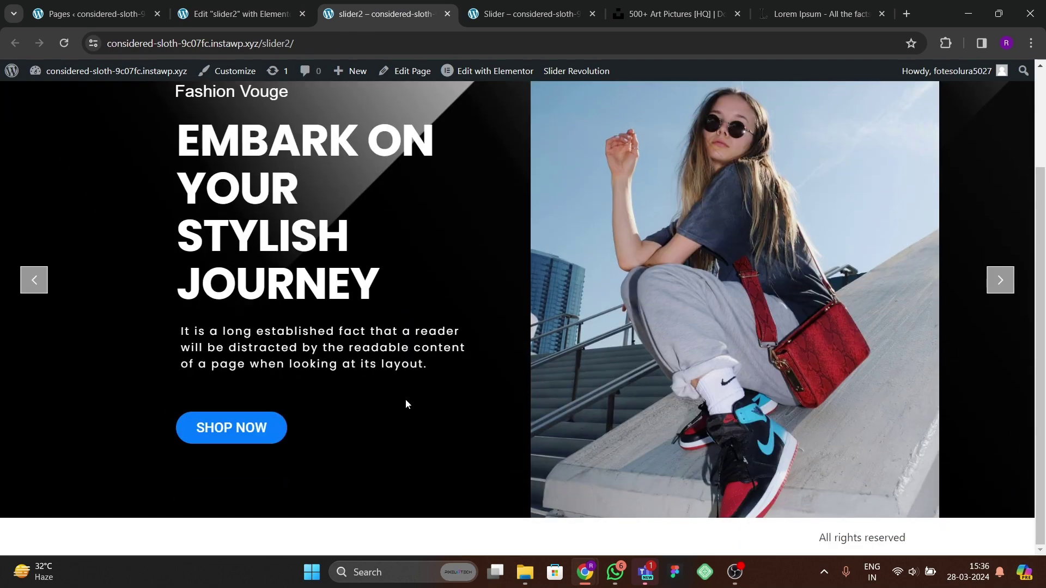
{"action": "scroll", "coordinate": [401, 400], "scroll_direction": "up", "scroll_amount": 2}
{"action": "scroll", "coordinate": [392, 394], "scroll_direction": "down", "scroll_amount": 3}
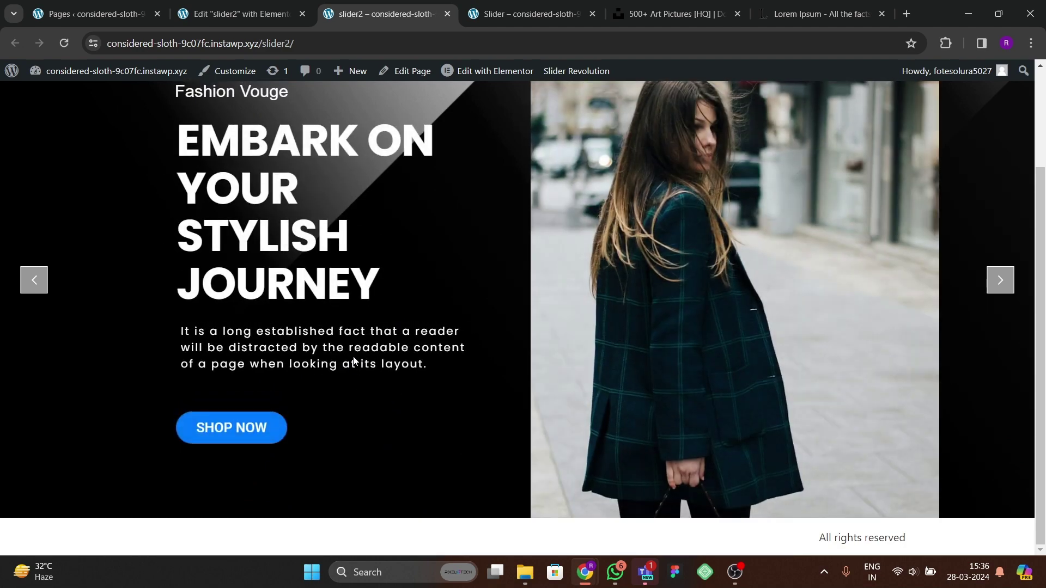
{"action": "scroll", "coordinate": [357, 364], "scroll_direction": "up", "scroll_amount": 2}
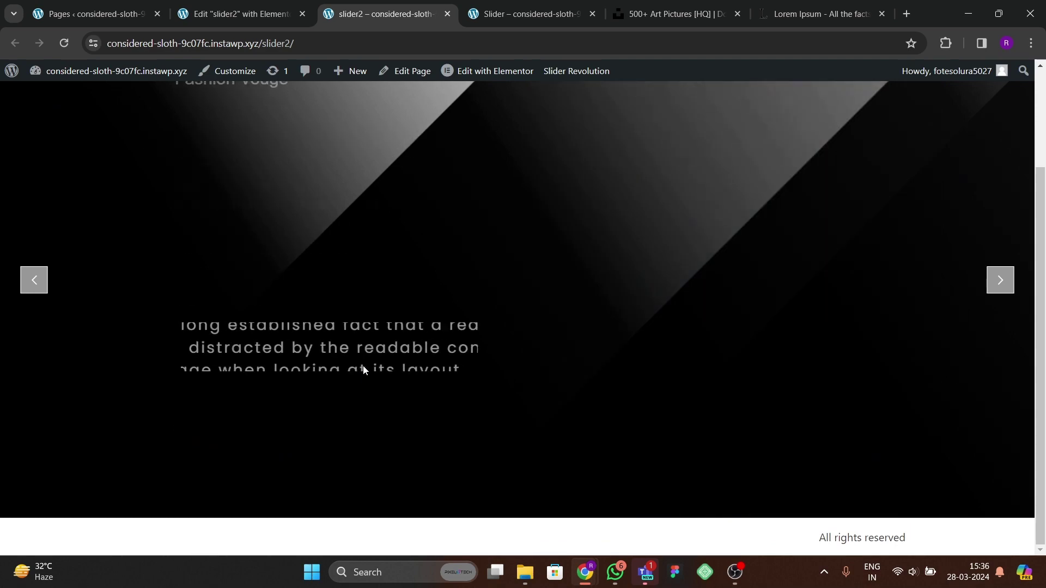
{"action": "scroll", "coordinate": [363, 371], "scroll_direction": "up", "scroll_amount": 1}
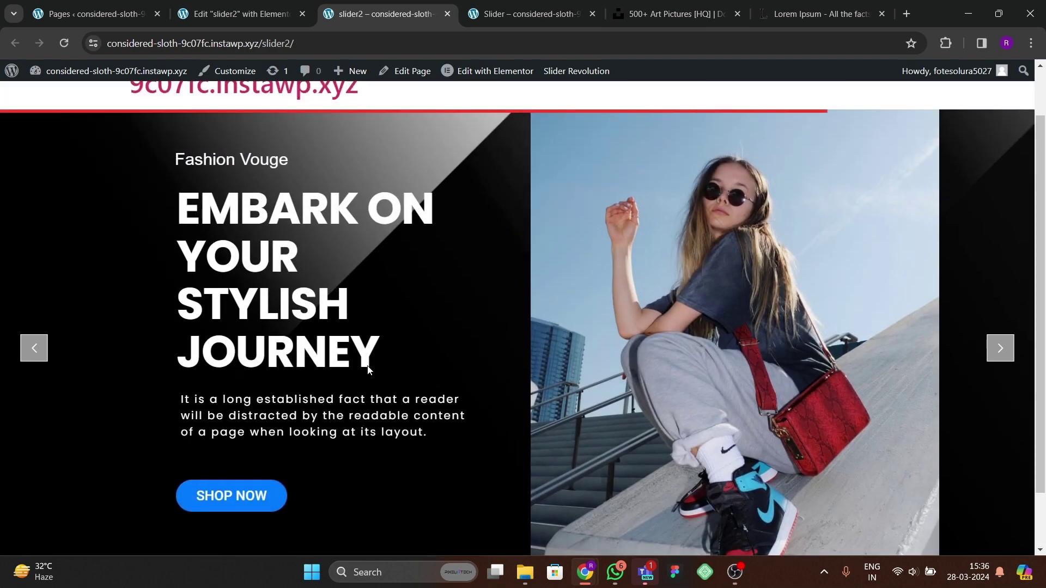